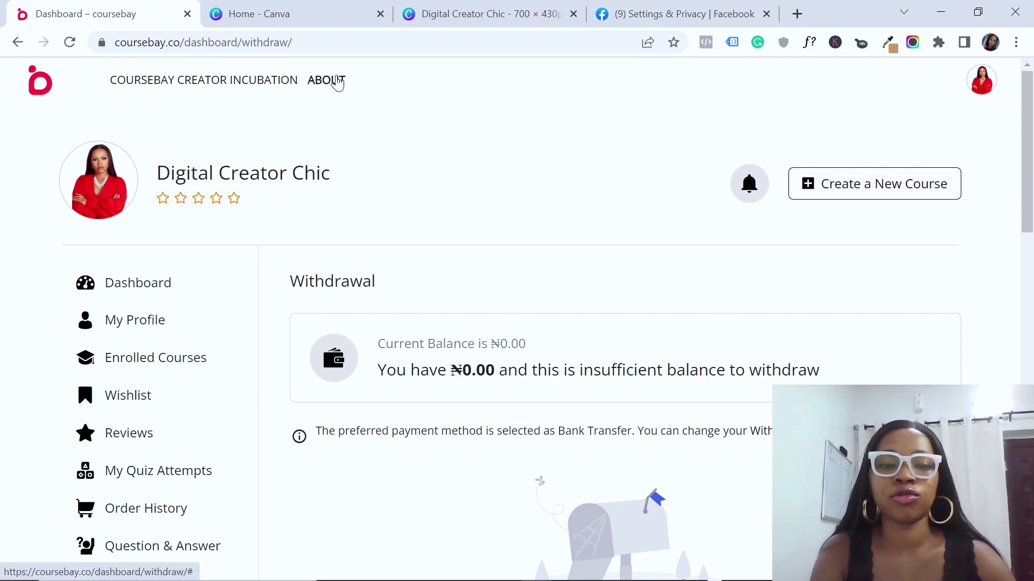
# Step: Open the instructor's My Courses page from the account menu
pyautogui.click(338, 82)
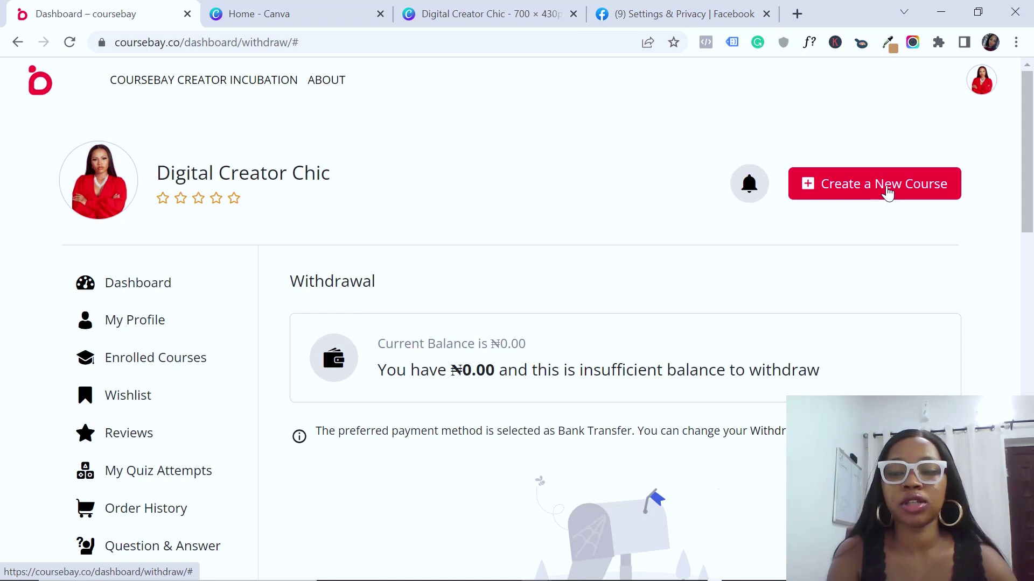
pyautogui.click(985, 86)
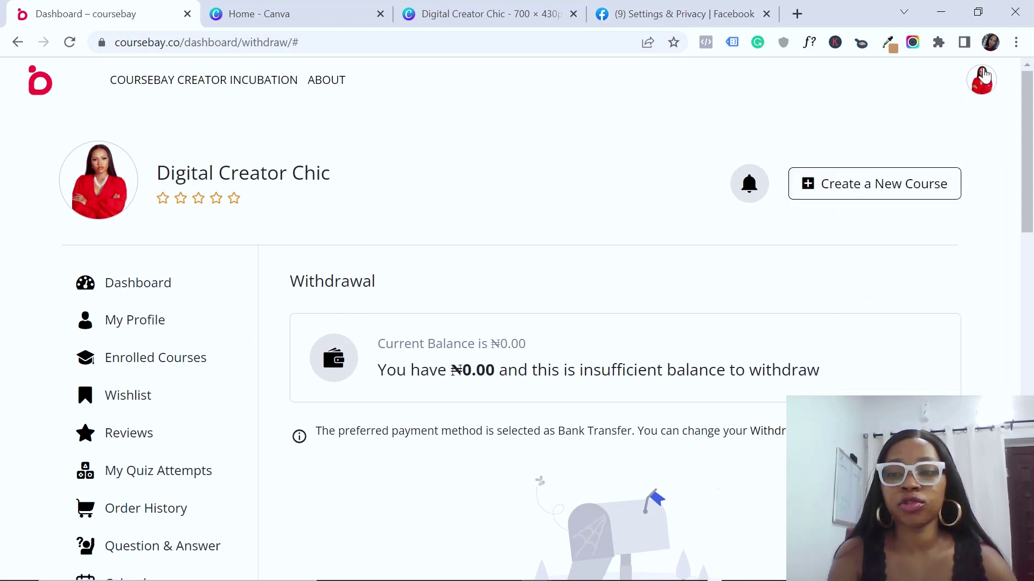
pyautogui.scroll(-3, 996, 323)
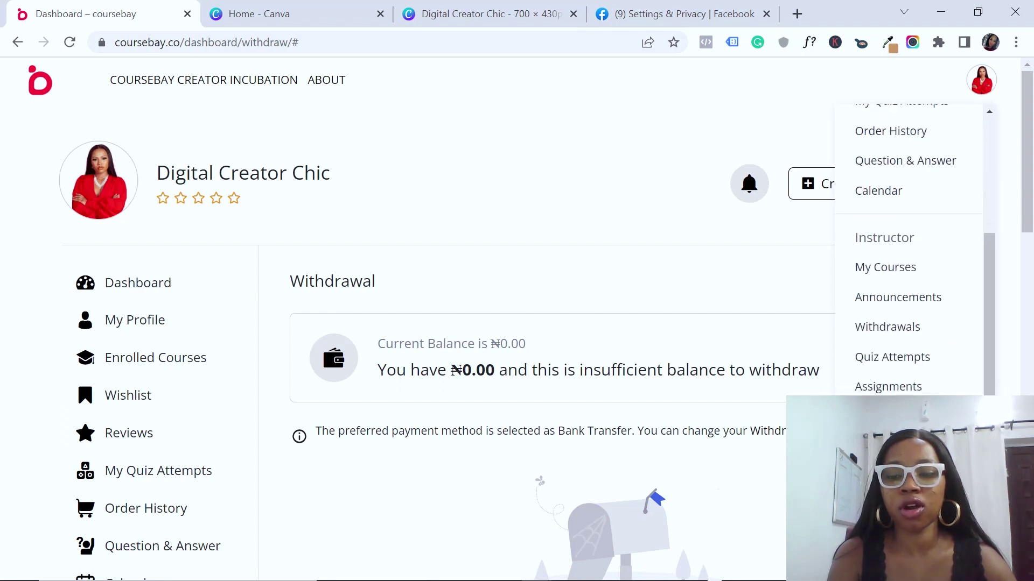
pyautogui.click(887, 269)
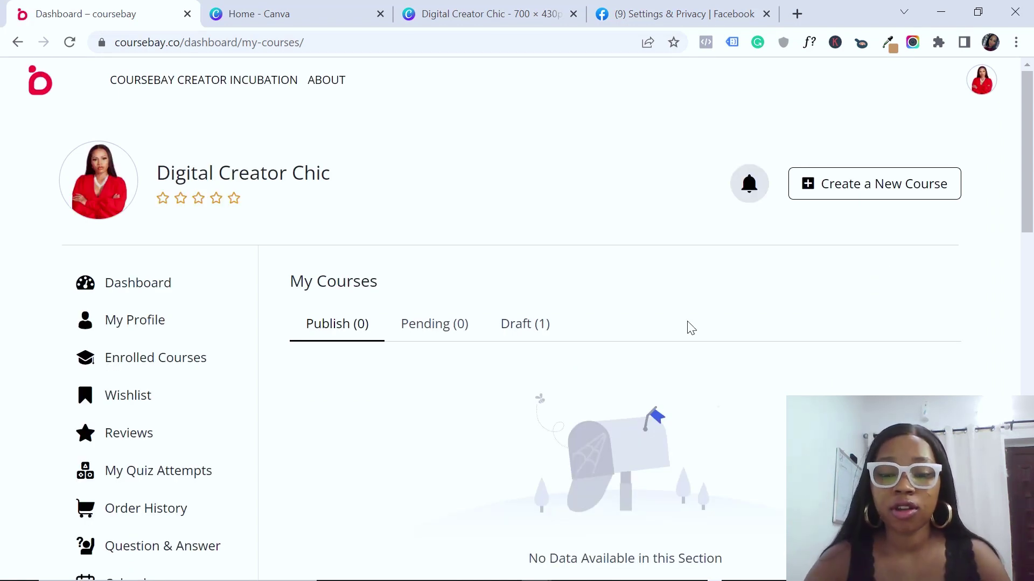
# Step: Review the draft, pending and published course lists
pyautogui.click(549, 323)
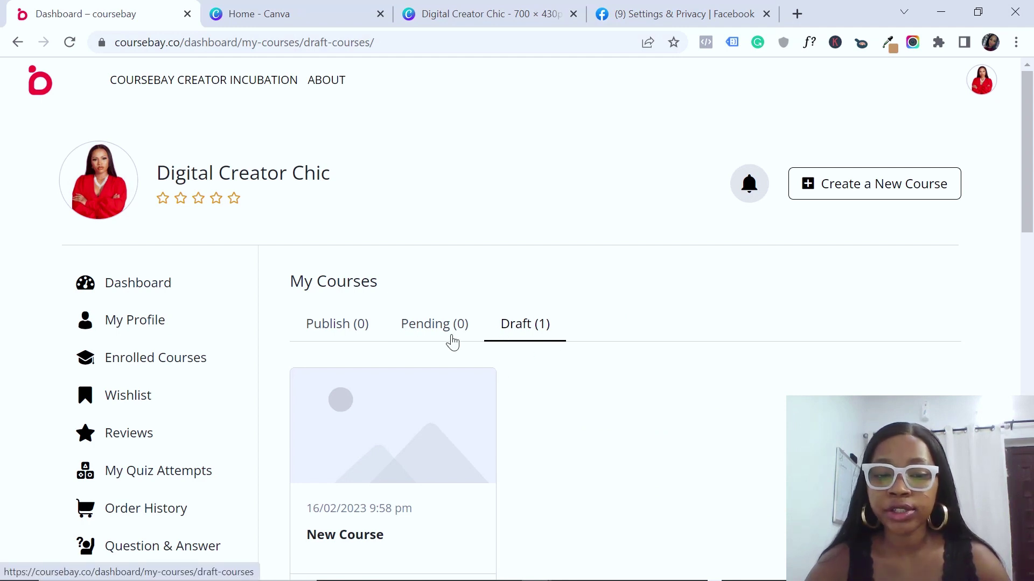
pyautogui.click(430, 329)
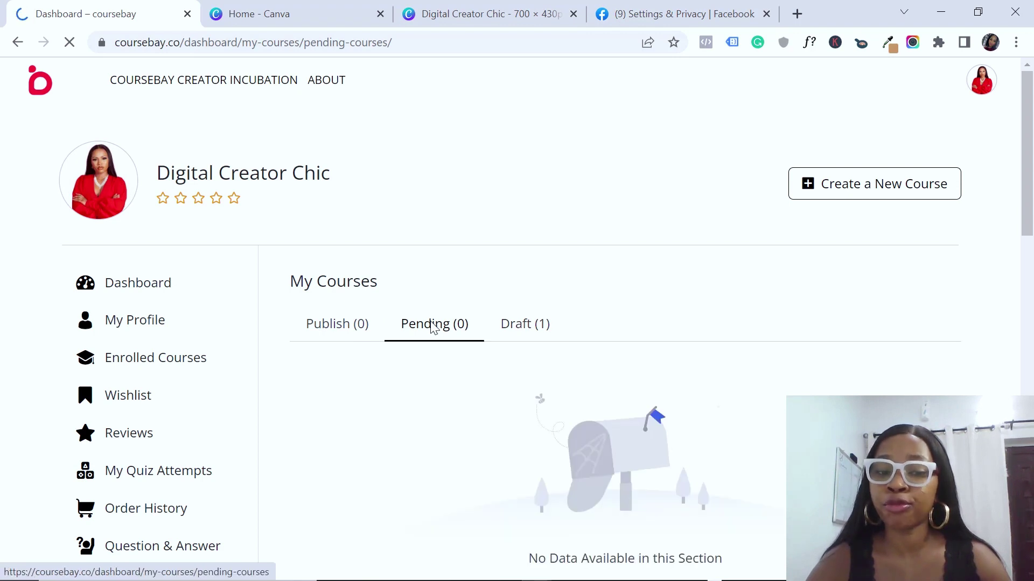
pyautogui.click(343, 336)
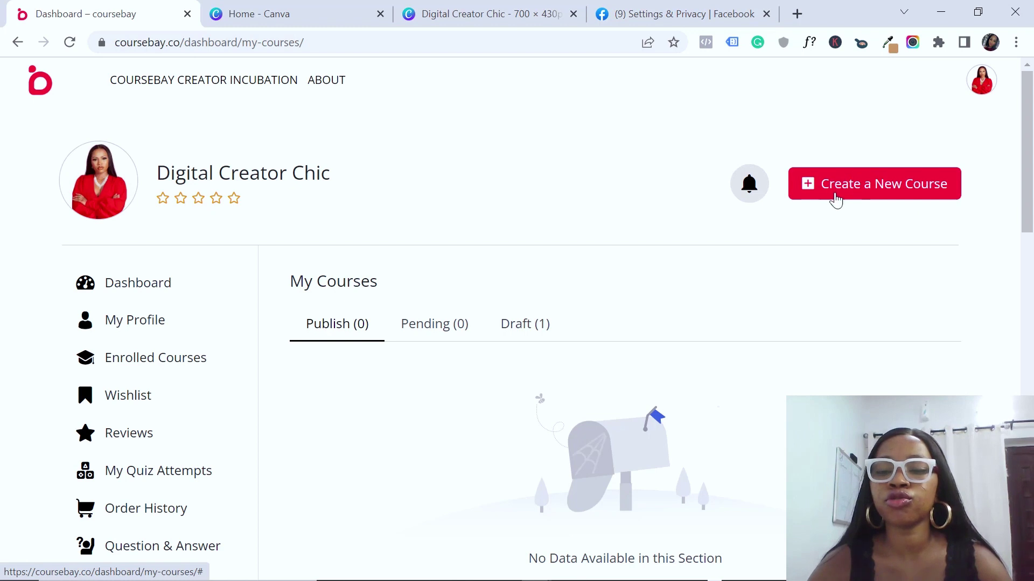
# Step: Start a new course and look over its creation form
pyautogui.click(856, 186)
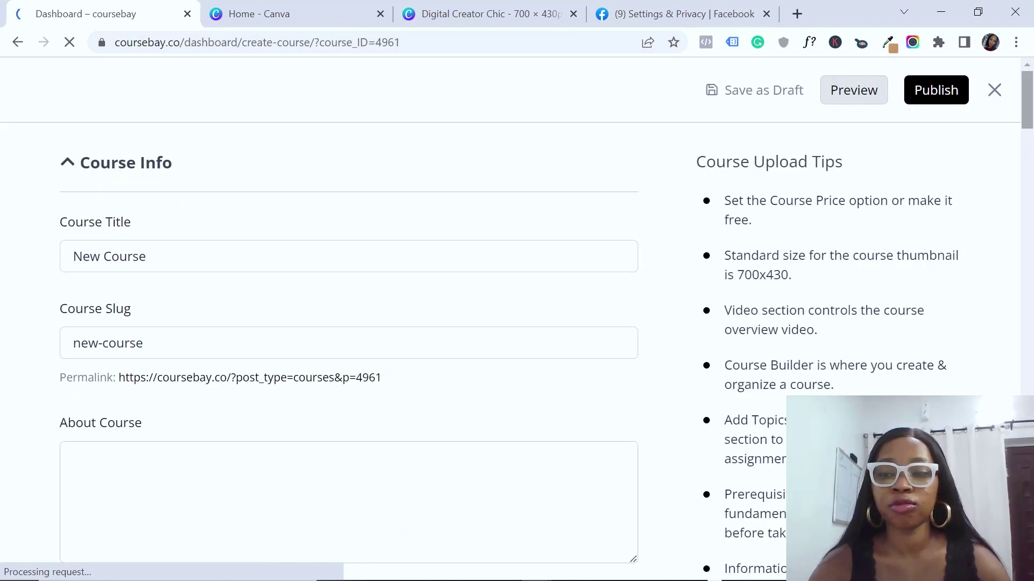
pyautogui.scroll(-15, 349, 350)
pyautogui.scroll(15, 349, 350)
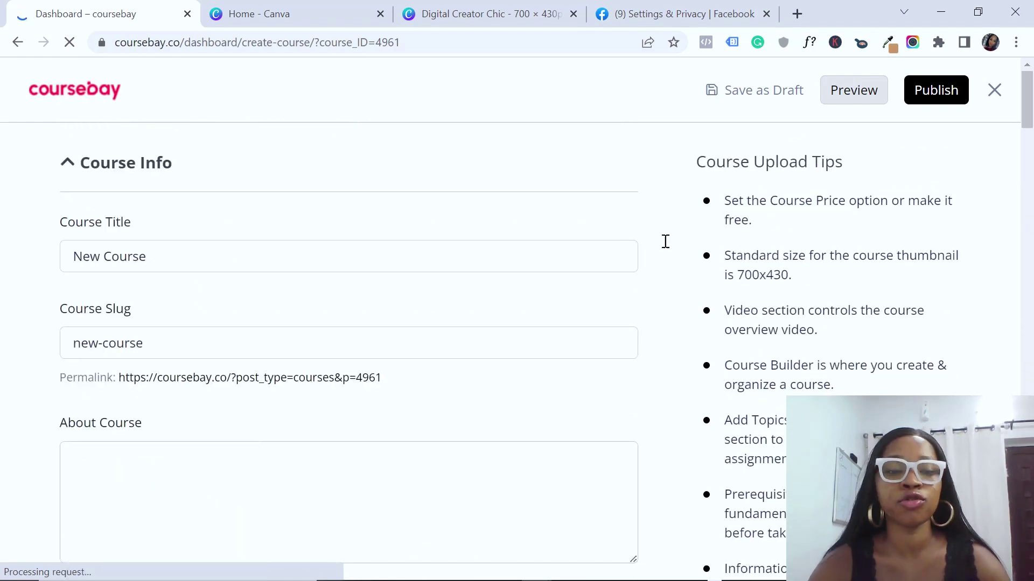
# Step: Replace the course title with "Course Launch Blueprint"
pyautogui.tripleClick(160, 254)
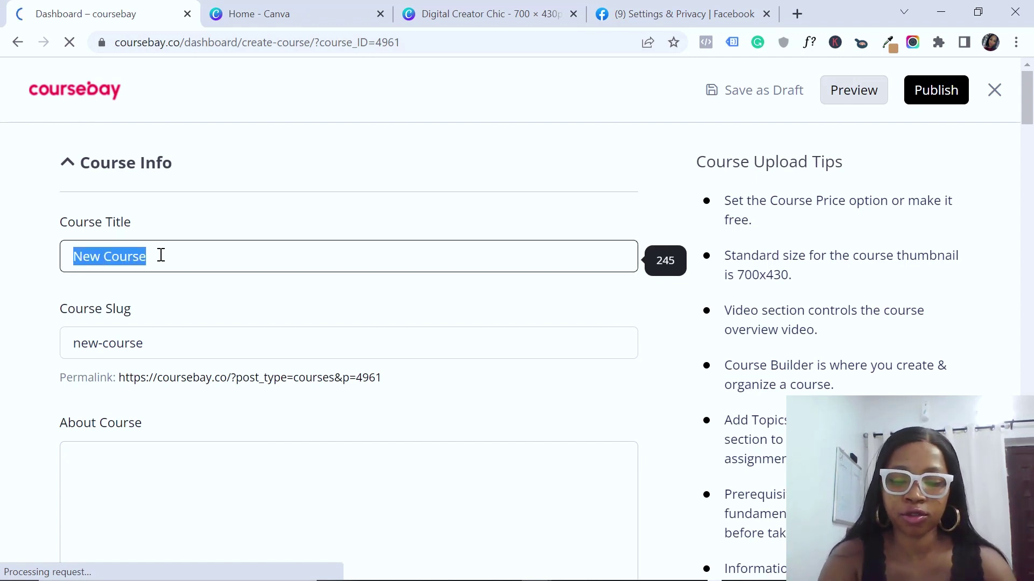
pyautogui.write('Course ')
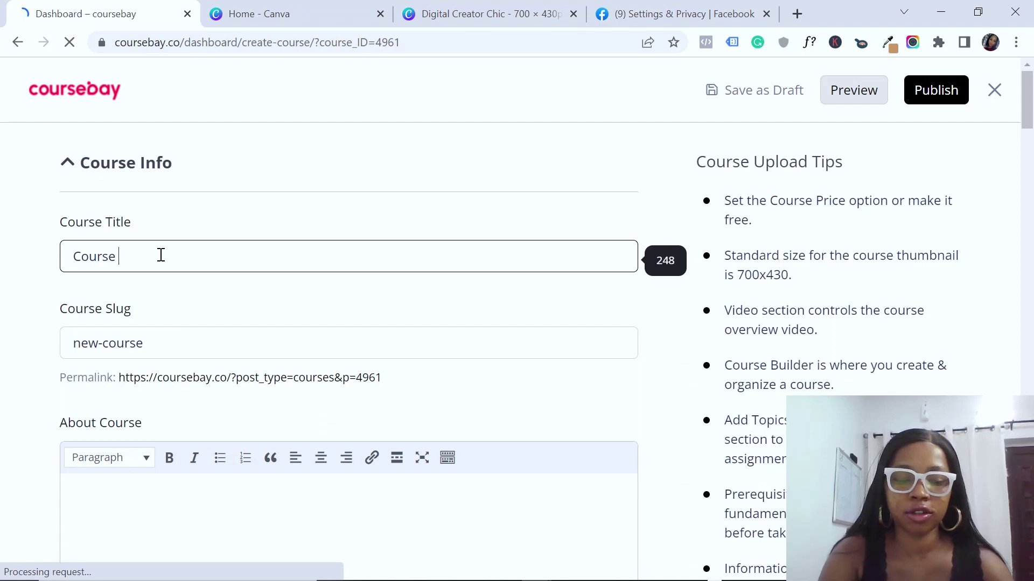
pyautogui.write('Launch')
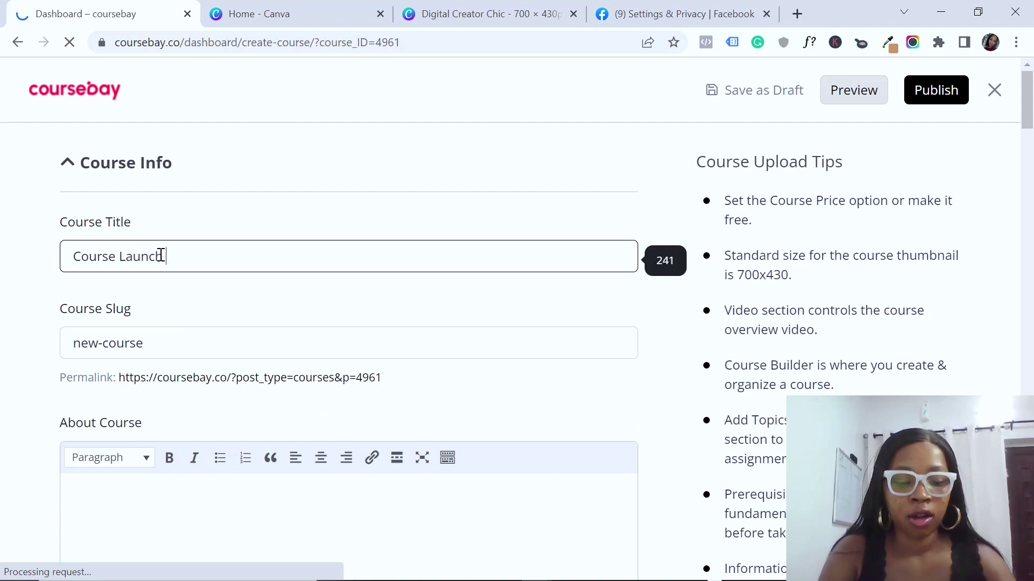
pyautogui.write(' Bluep')
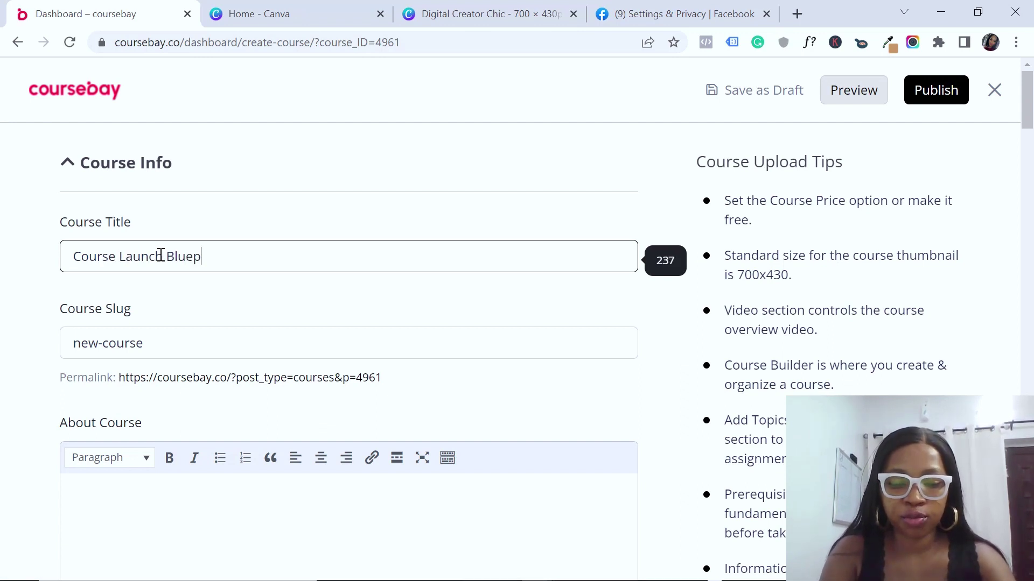
pyautogui.write('rint')
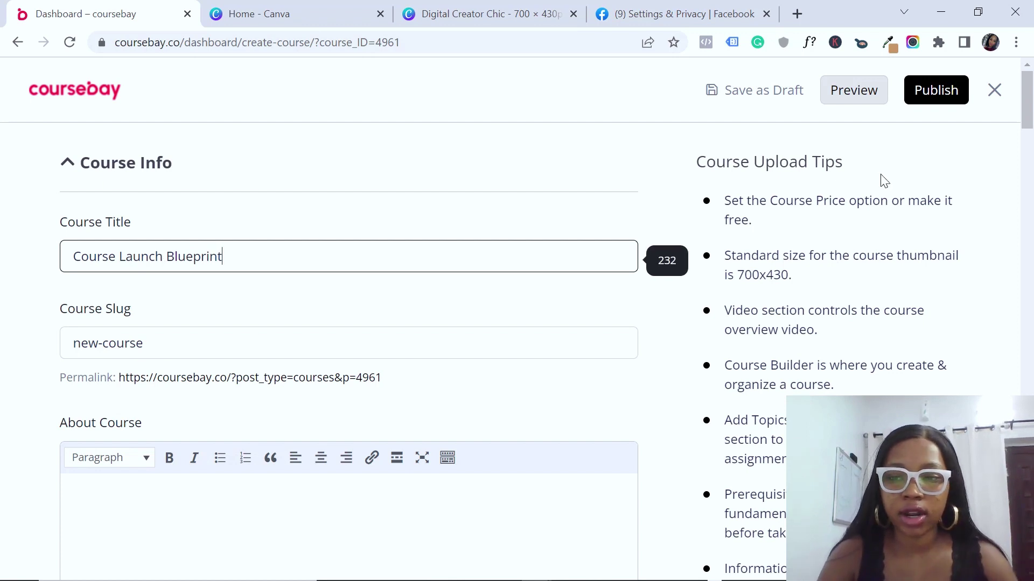
# Step: Replace the default course slug with "clb"
pyautogui.scroll(-3, 943, 156)
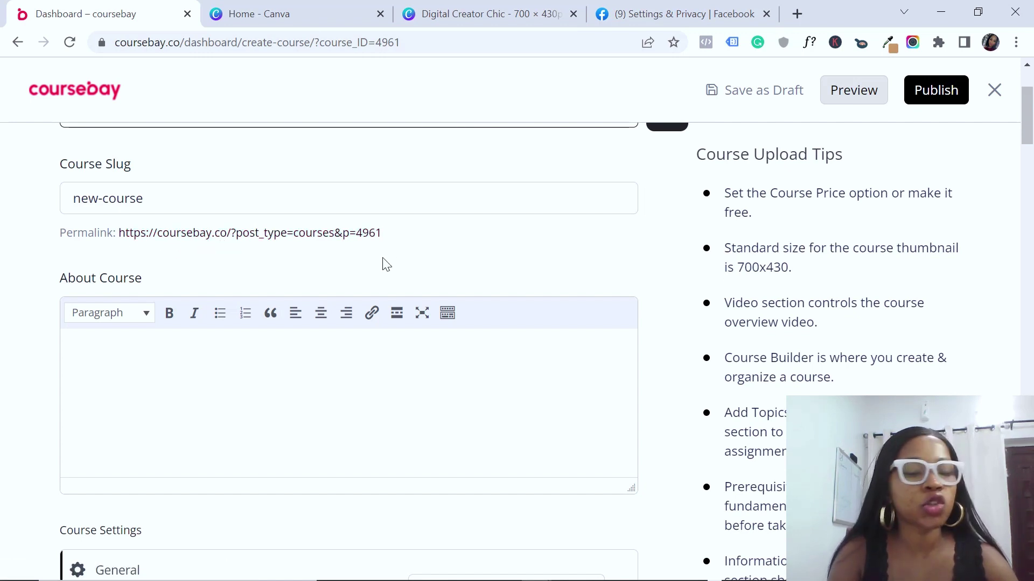
pyautogui.doubleClick(116, 197)
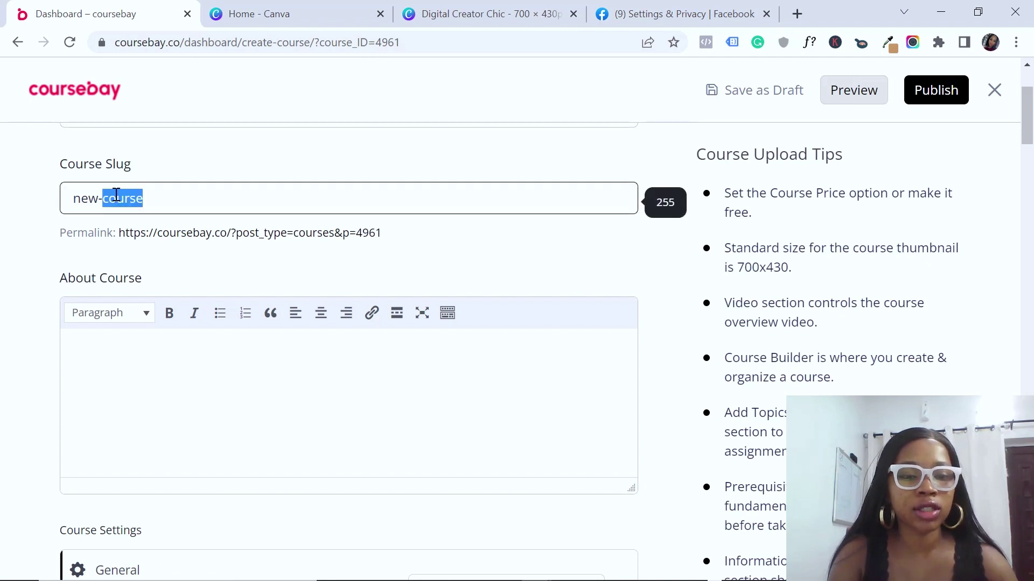
pyautogui.hotkey('ctrl', 'a')
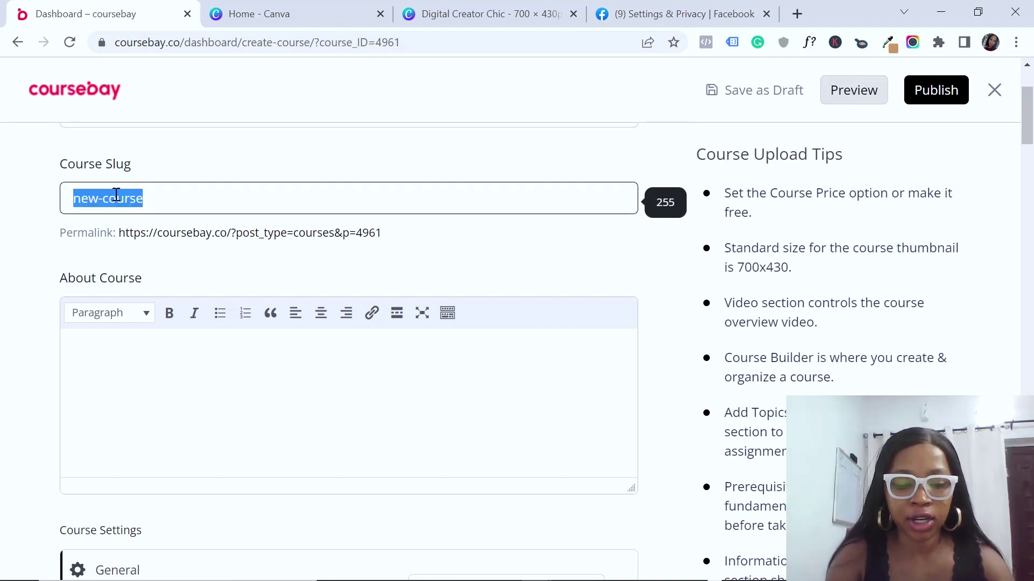
pyautogui.write('clb')
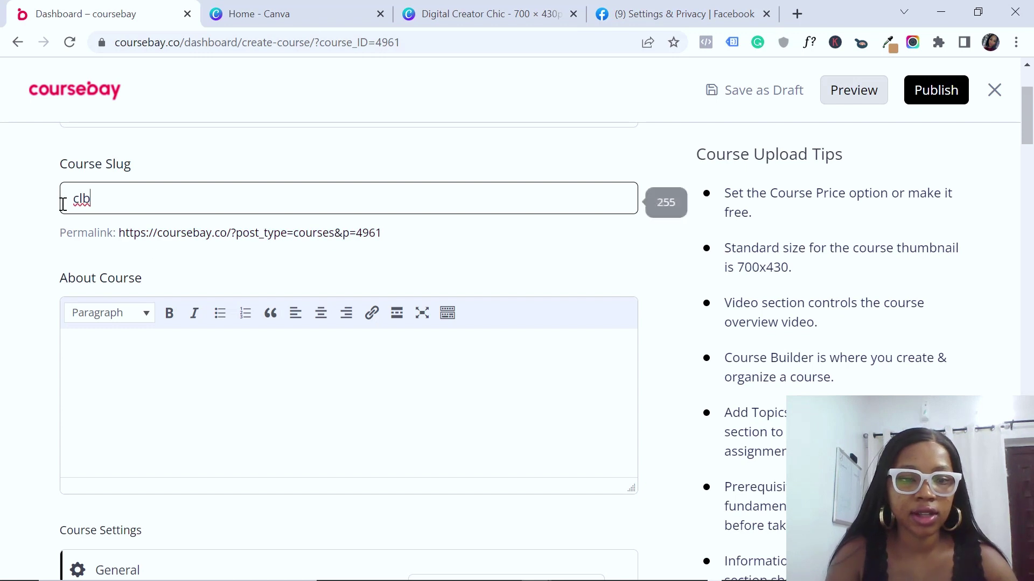
pyautogui.moveTo(95, 199); pyautogui.dragTo(63, 202)
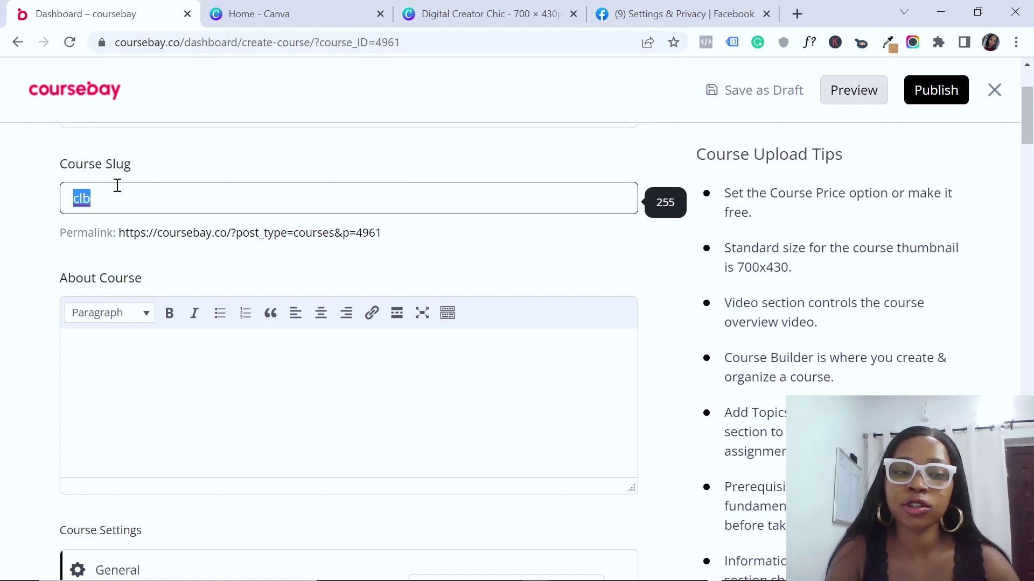
pyautogui.click(443, 172)
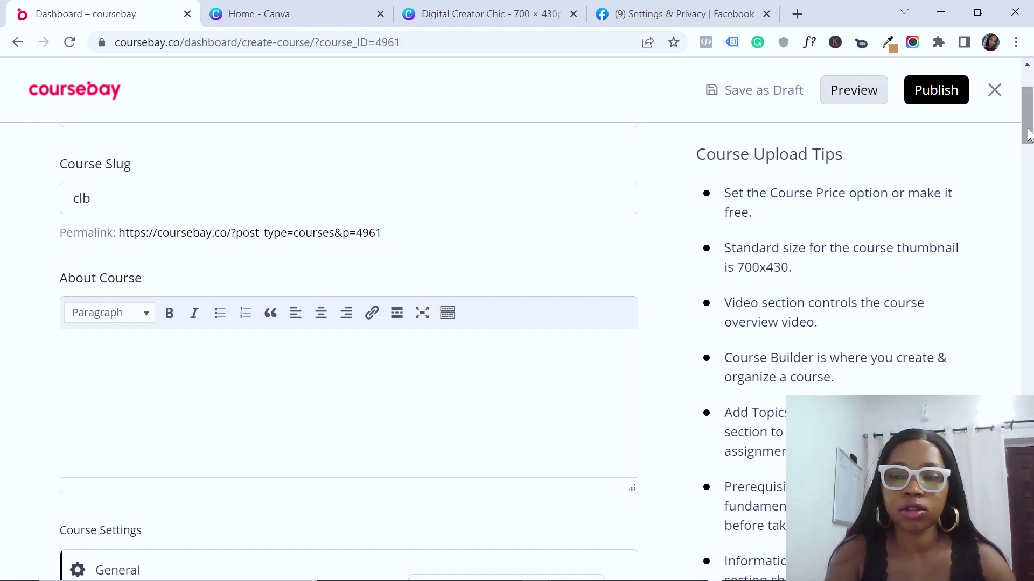
# Step: Paste the prepared course description into the About Course editor
pyautogui.moveTo(1023, 132)
pyautogui.mouseDown()
pyautogui.moveTo(1022, 162)
pyautogui.moveTo(1023, 147)
pyautogui.mouseUp()
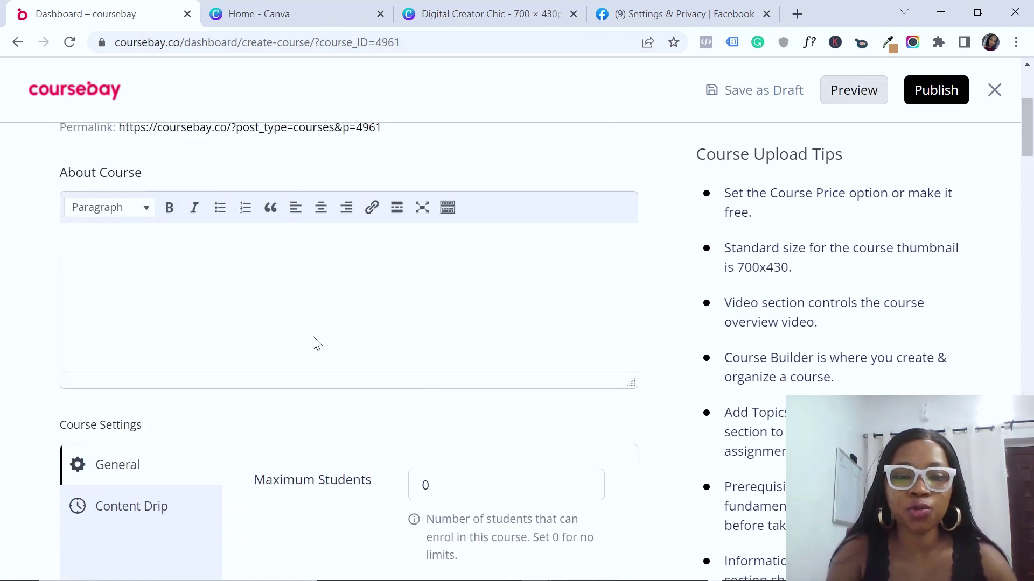
pyautogui.click(207, 261)
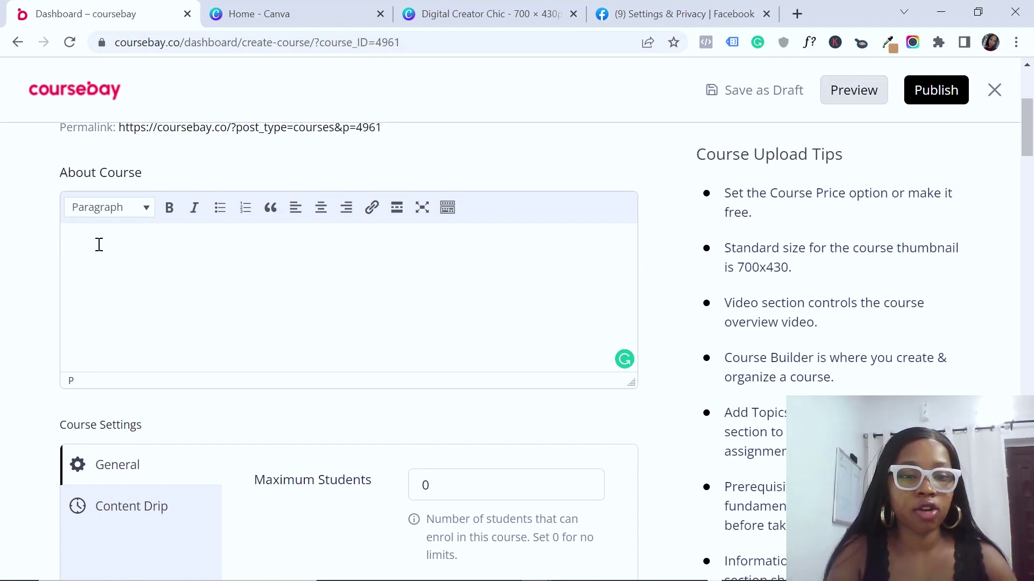
pyautogui.hotkey('ctrl', 'v')
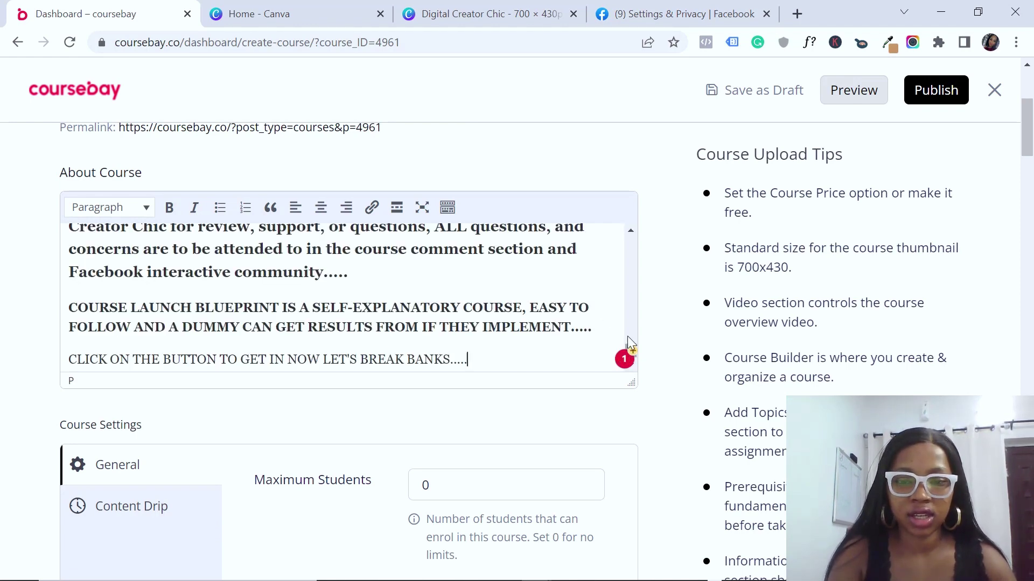
# Step: Format the entire course description as Heading 3 and remove its bold formatting
pyautogui.scroll(5, 625, 307)
pyautogui.scroll(3, 634, 334)
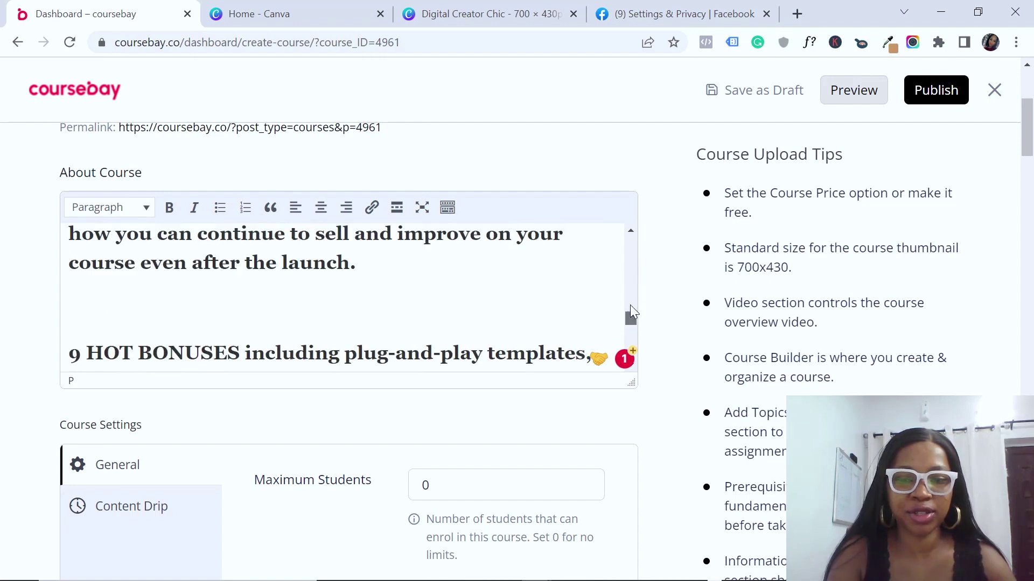
pyautogui.moveTo(630, 305); pyautogui.dragTo(636, 232)
pyautogui.tripleClick(308, 280)
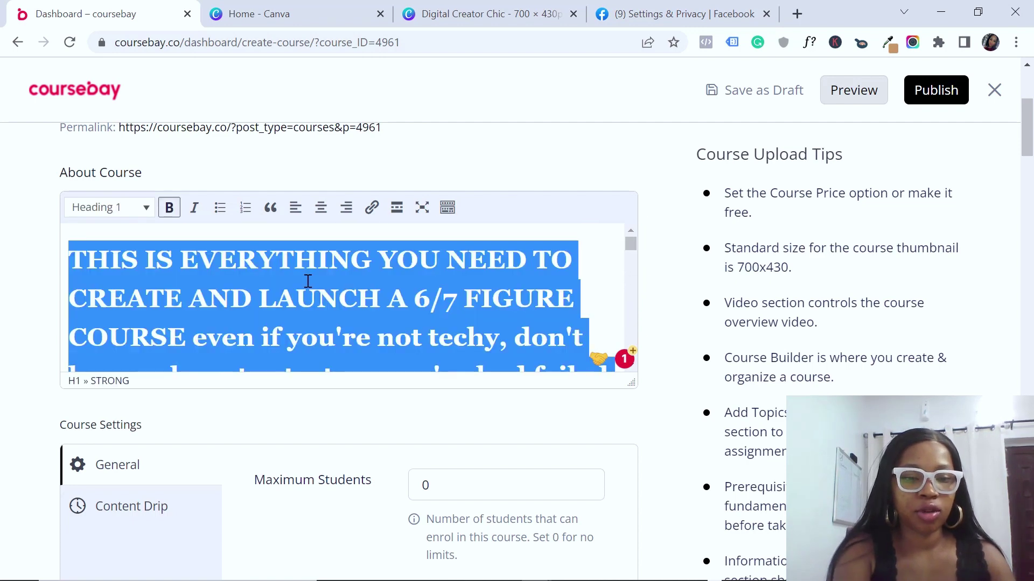
pyautogui.click(144, 208)
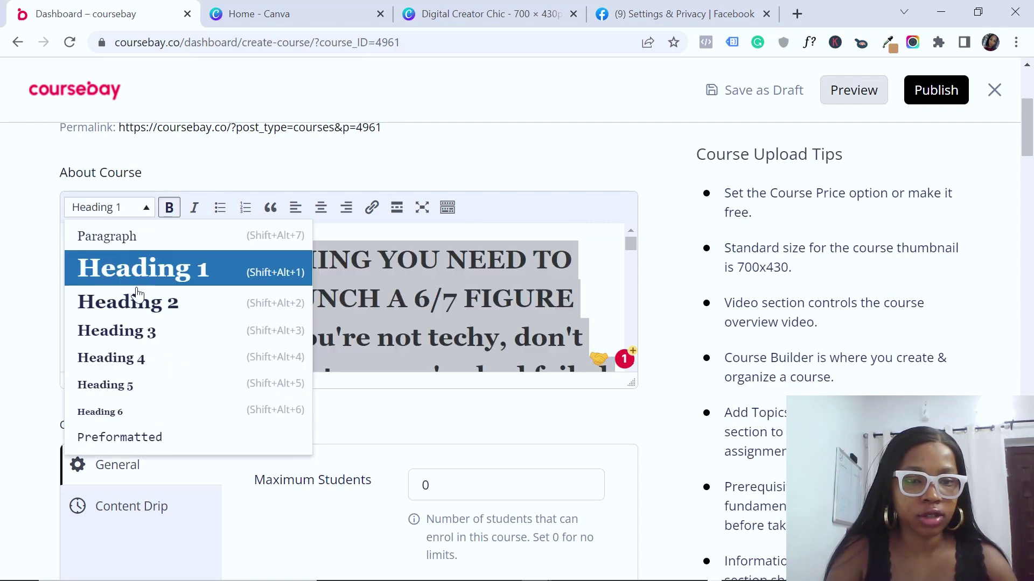
pyautogui.click(154, 335)
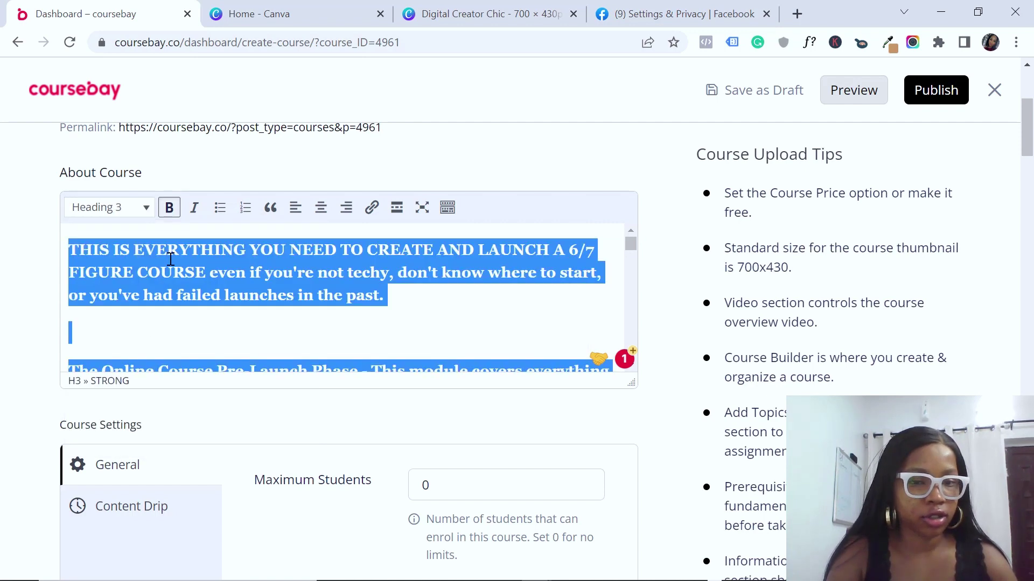
pyautogui.click(168, 208)
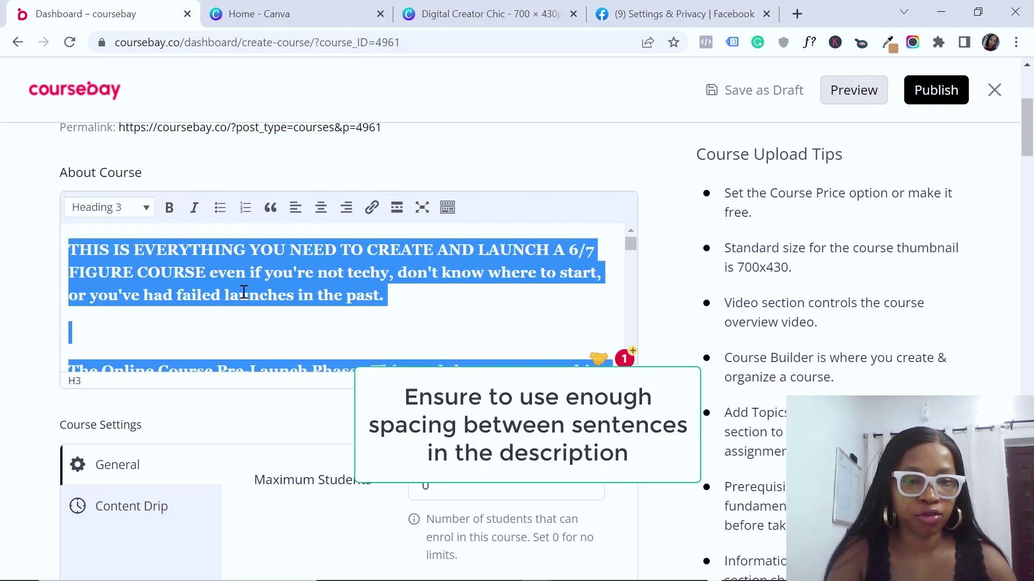
pyautogui.click(210, 278)
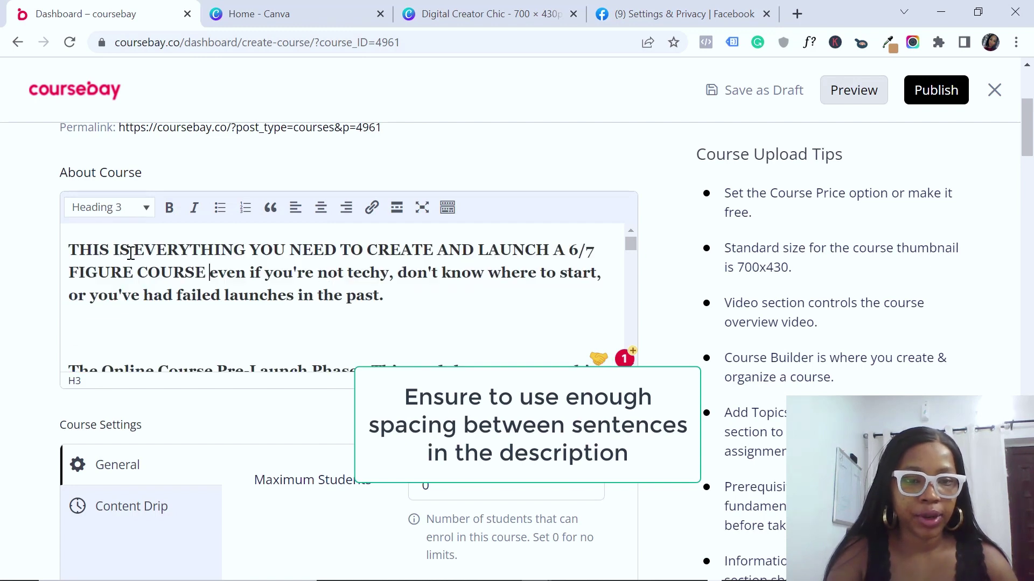
# Step: Try Heading 1 on the description's opening paragraph, and settle on Heading 2 for it
pyautogui.moveTo(72, 249); pyautogui.dragTo(391, 301)
pyautogui.click(131, 207)
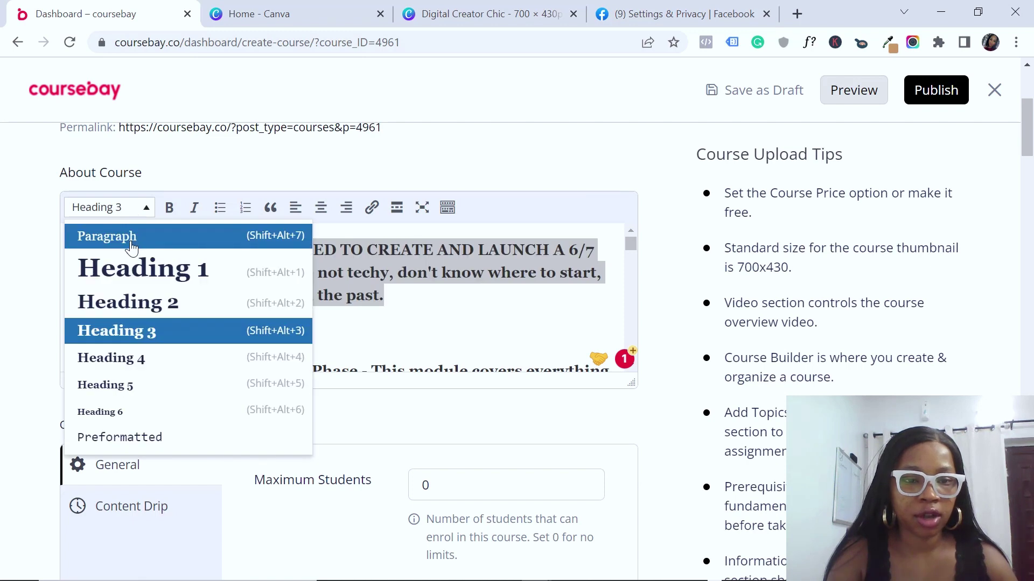
pyautogui.click(143, 268)
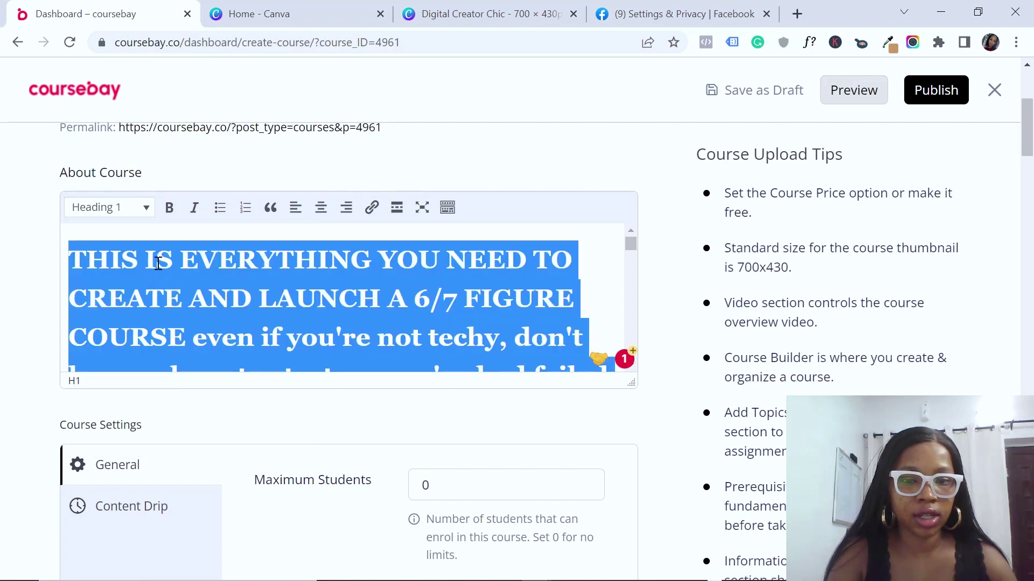
pyautogui.click(115, 211)
pyautogui.click(109, 304)
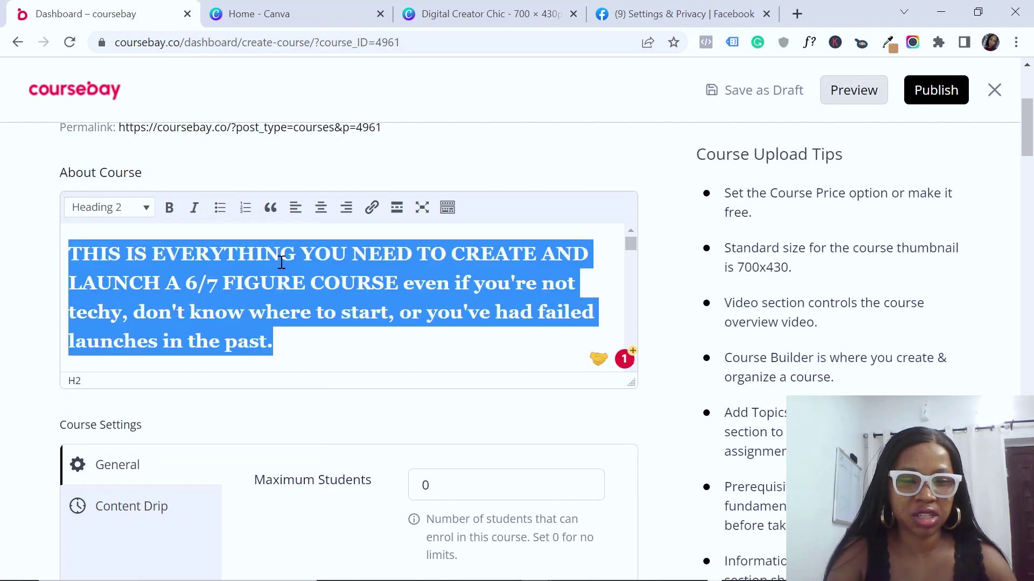
pyautogui.click(349, 315)
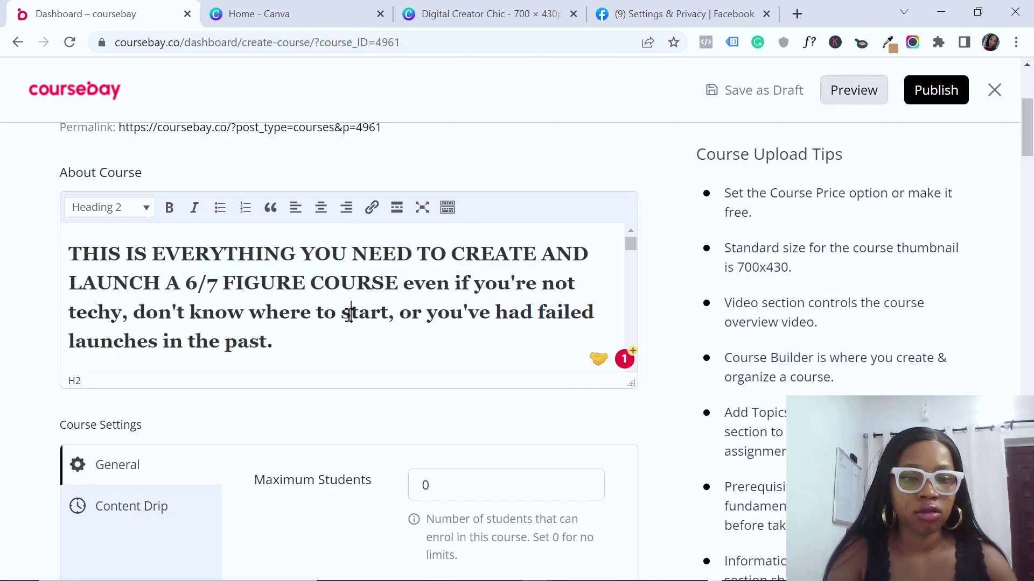
# Step: Try Heading 4 on the Online Course Pre-Launch Phase paragraph, and put it back to Heading 3
pyautogui.moveTo(300, 349); pyautogui.dragTo(65, 251)
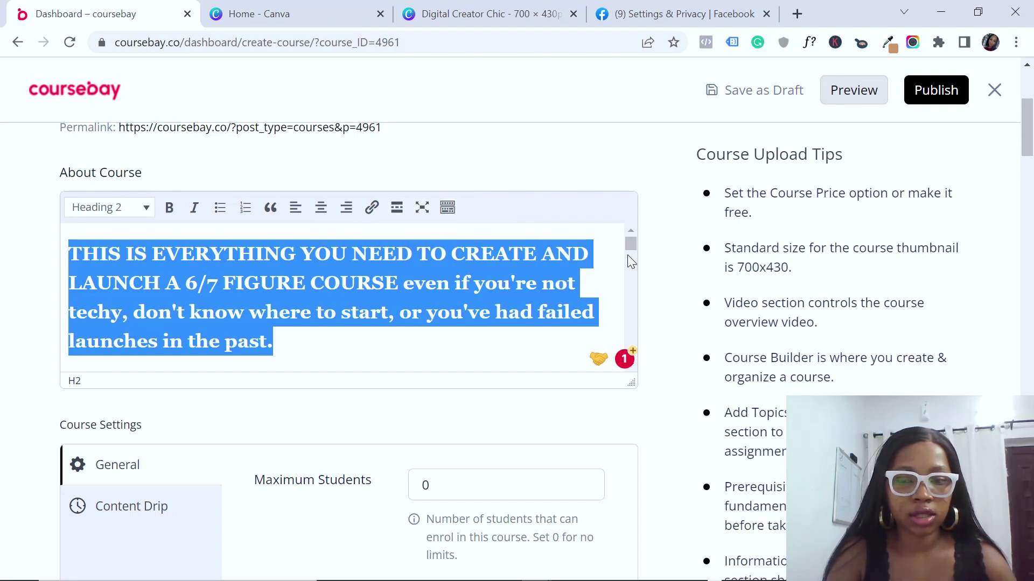
pyautogui.moveTo(629, 243); pyautogui.dragTo(634, 257)
pyautogui.scroll(1, 387, 312)
pyautogui.tripleClick(267, 280)
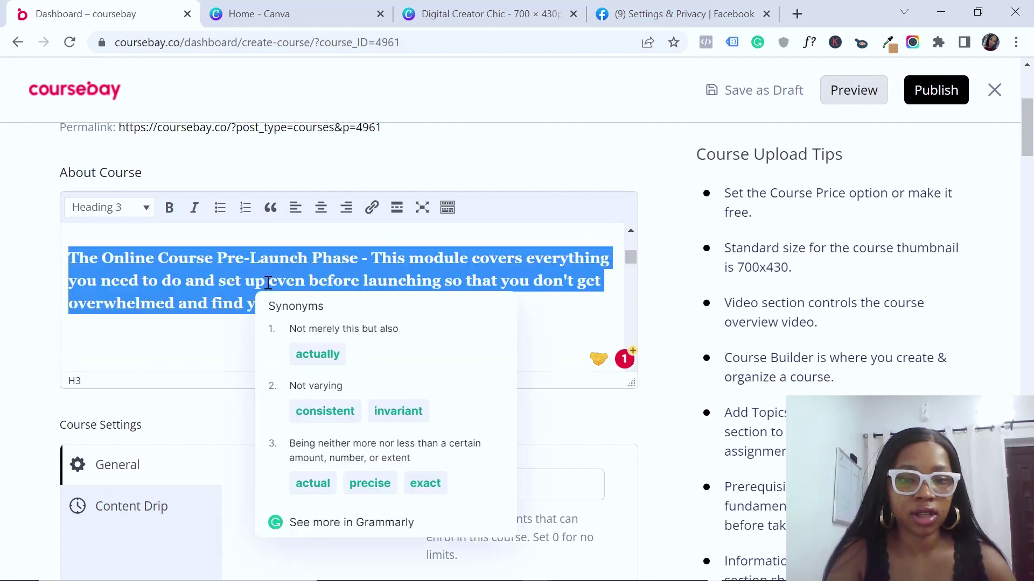
pyautogui.click(191, 277)
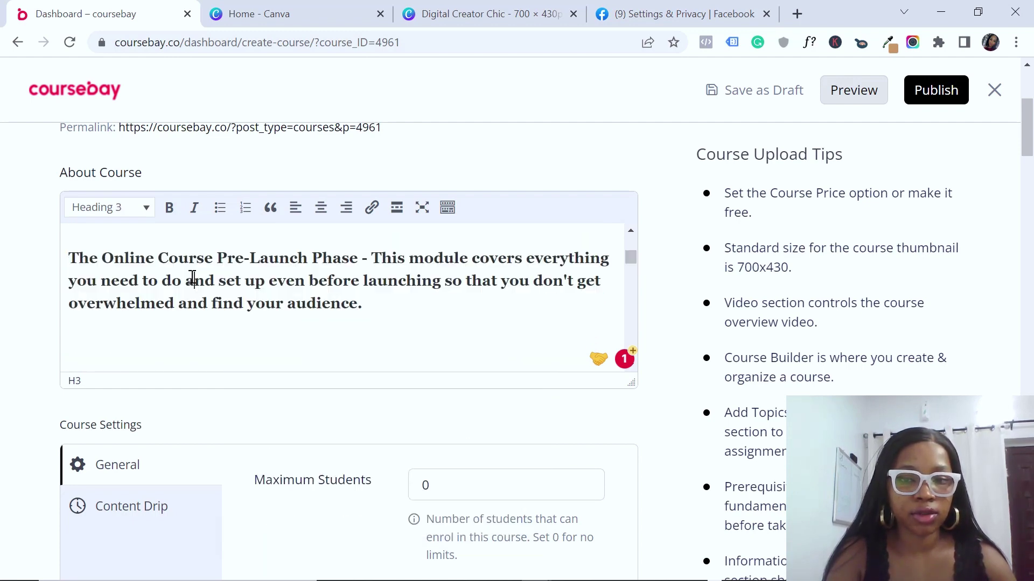
pyautogui.tripleClick(192, 276)
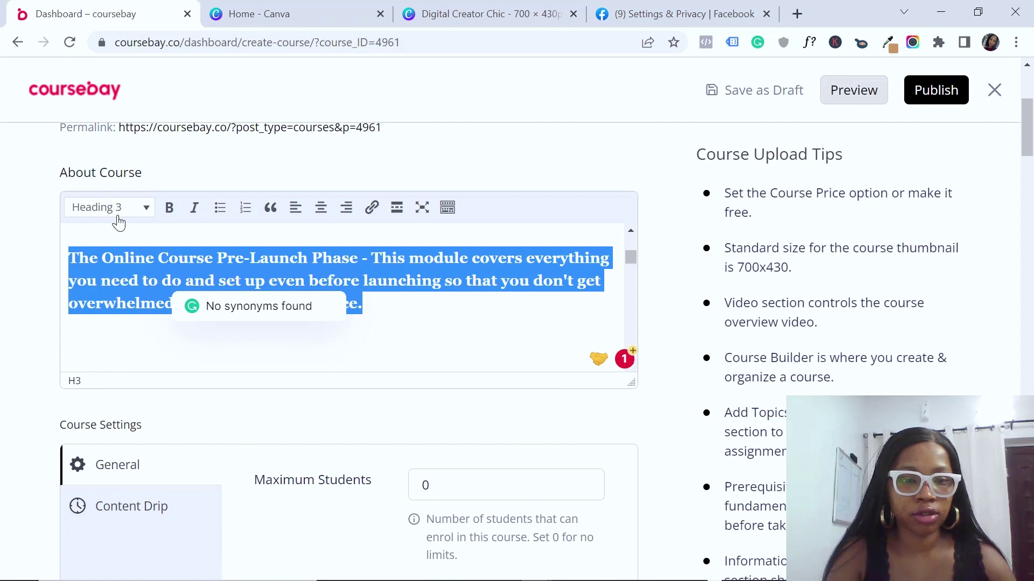
pyautogui.click(133, 209)
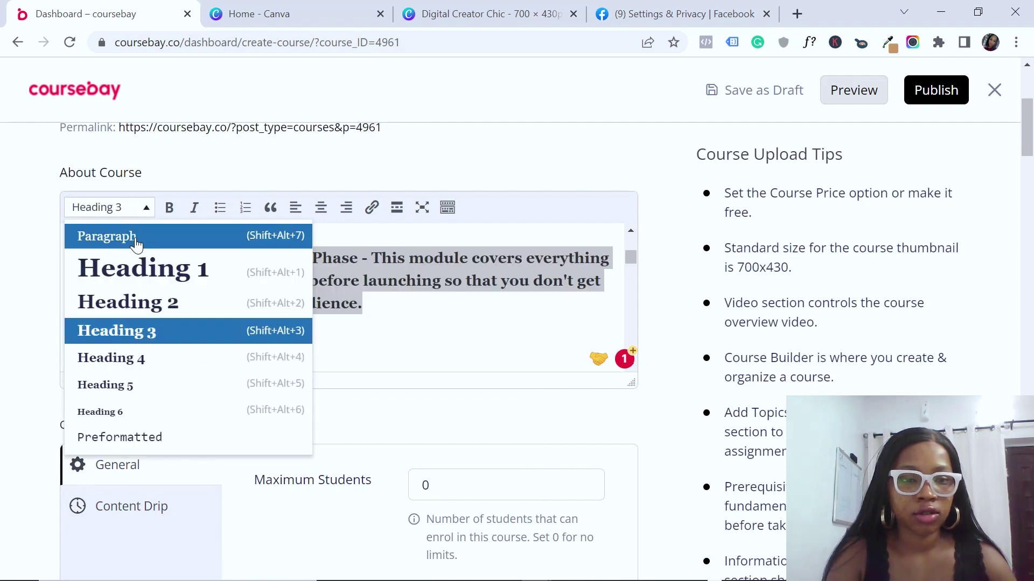
pyautogui.click(118, 358)
pyautogui.click(131, 209)
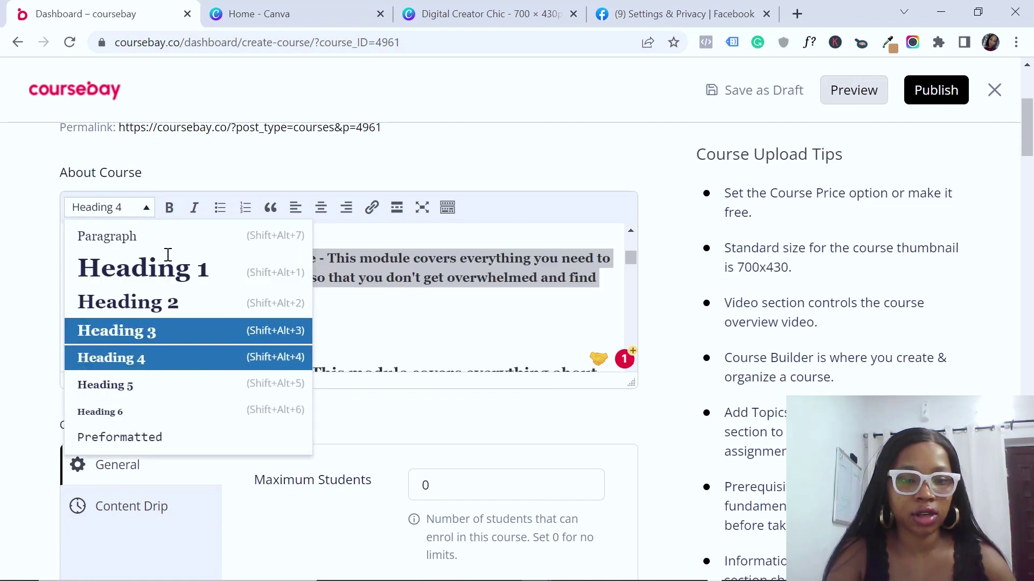
pyautogui.click(134, 330)
pyautogui.click(169, 212)
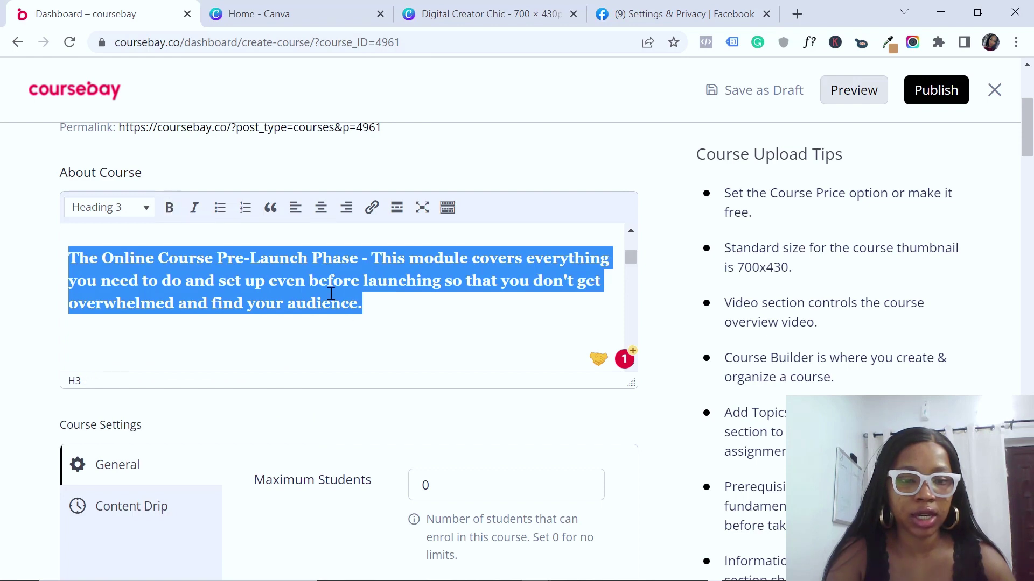
pyautogui.click(364, 322)
# Step: Insert a blank line before and after the "Please note before you swipe your card" paragraph in the course description
pyautogui.moveTo(629, 263); pyautogui.dragTo(627, 382)
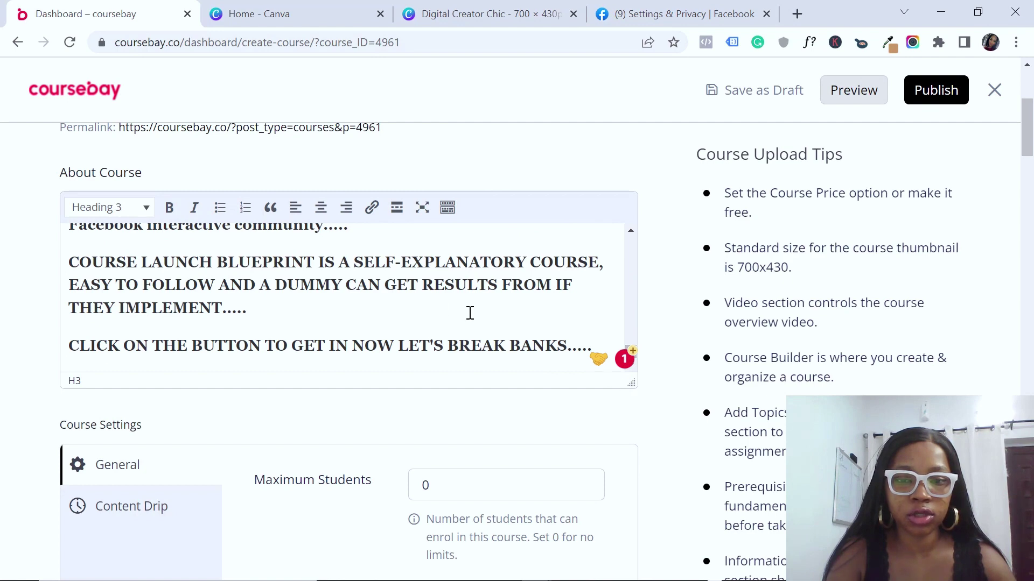
pyautogui.scroll(2, 485, 323)
pyautogui.click(536, 339)
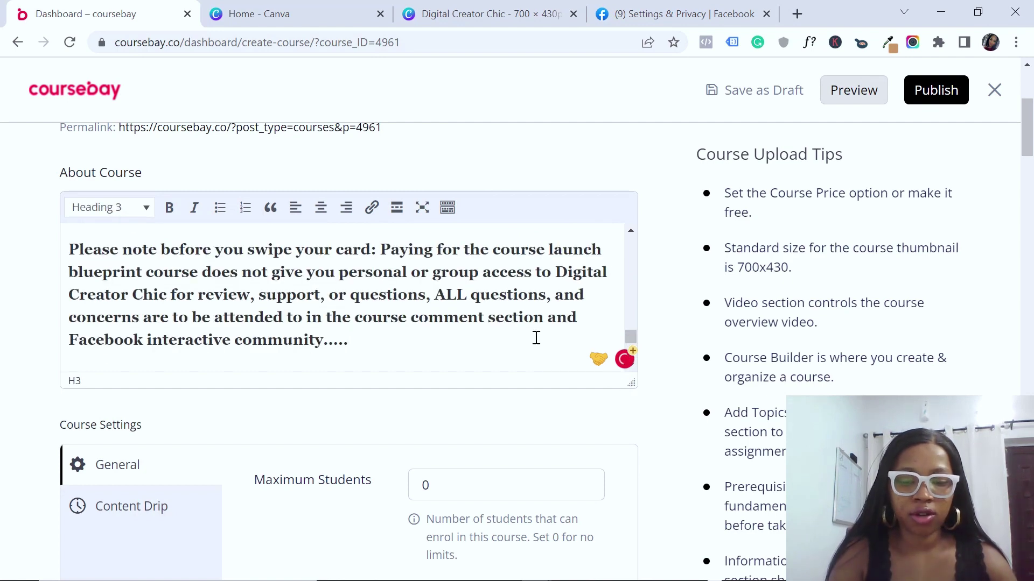
pyautogui.press('Return')
pyautogui.moveTo(629, 332)
pyautogui.mouseDown()
pyautogui.moveTo(628, 313)
pyautogui.moveTo(631, 329)
pyautogui.mouseUp()
pyautogui.click(563, 268)
pyautogui.press('Return')
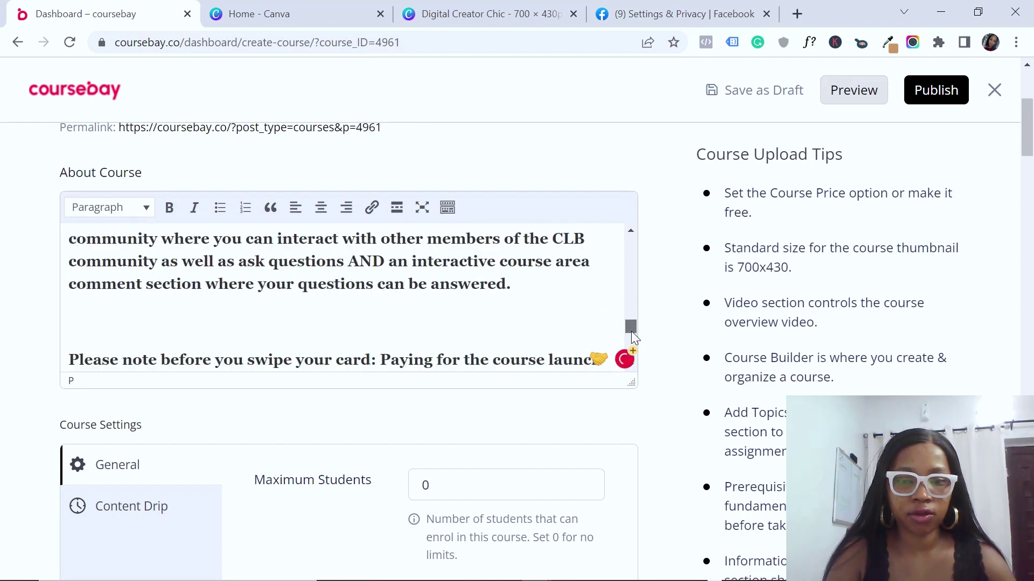
pyautogui.click(518, 315)
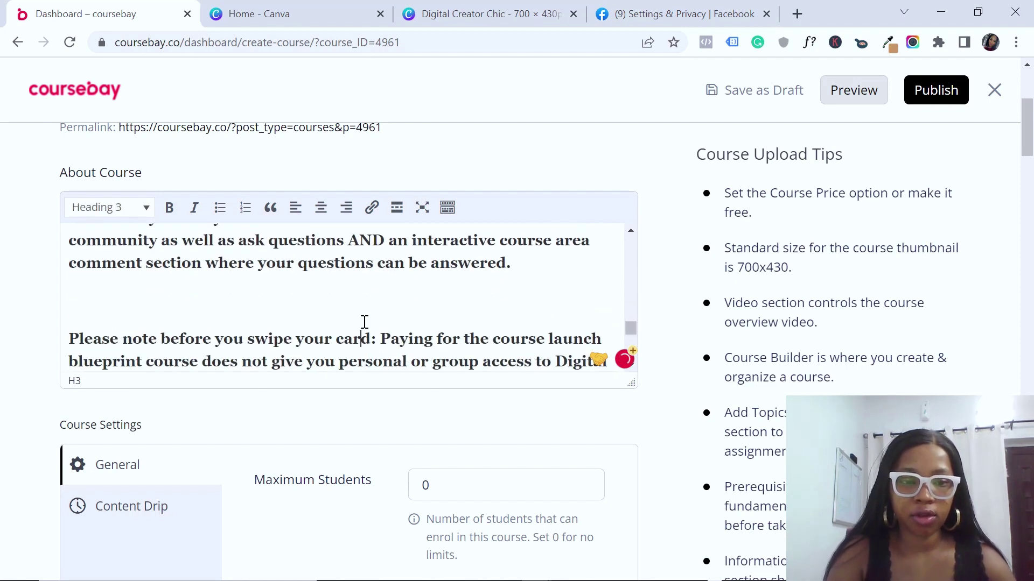
pyautogui.press('Return')
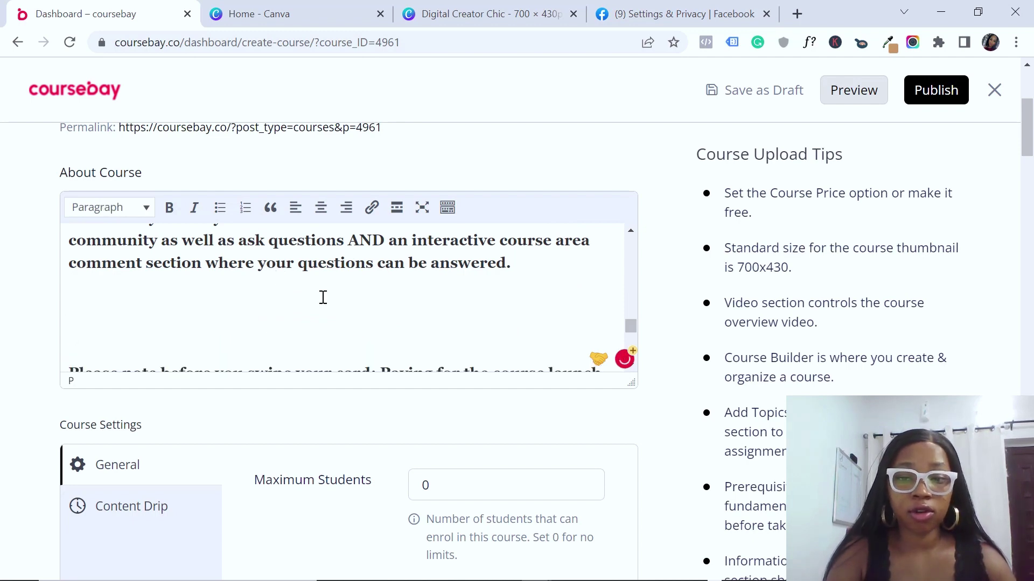
pyautogui.press('BackSpace')
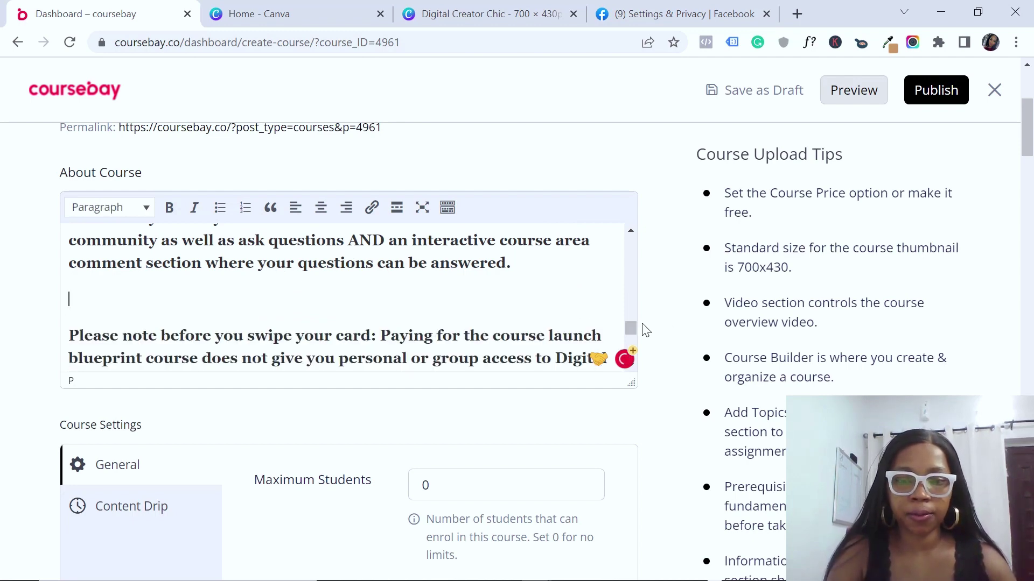
pyautogui.moveTo(629, 321); pyautogui.dragTo(628, 237)
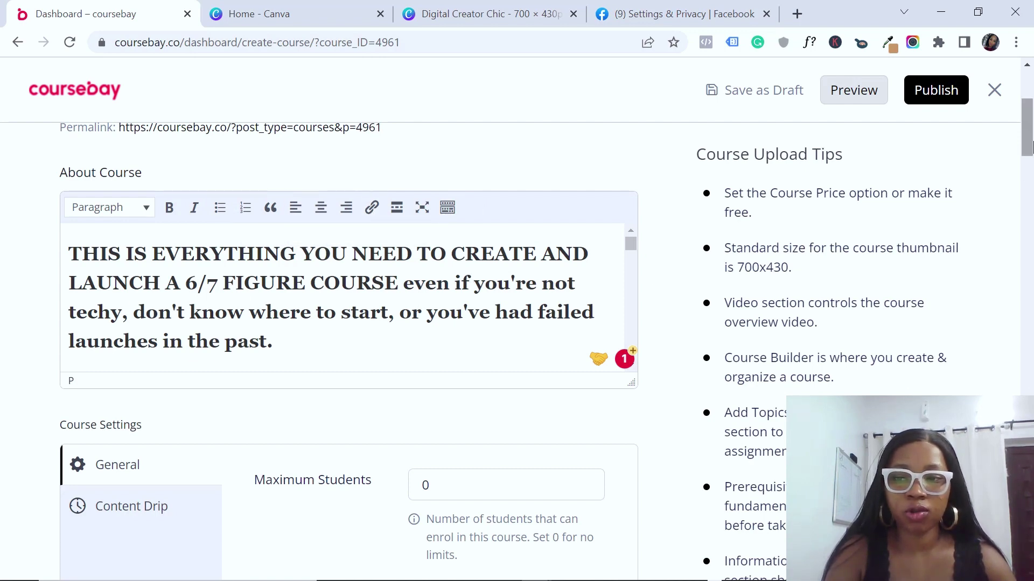
# Step: Look at the Content Drip options in the course settings, and return to the General settings
pyautogui.moveTo(1028, 147); pyautogui.dragTo(1029, 174)
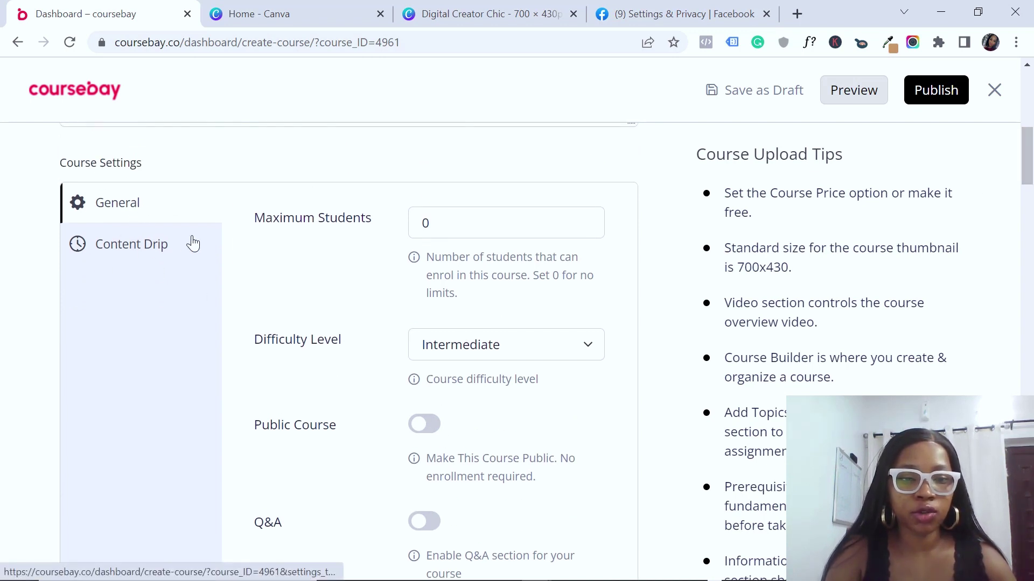
pyautogui.click(129, 246)
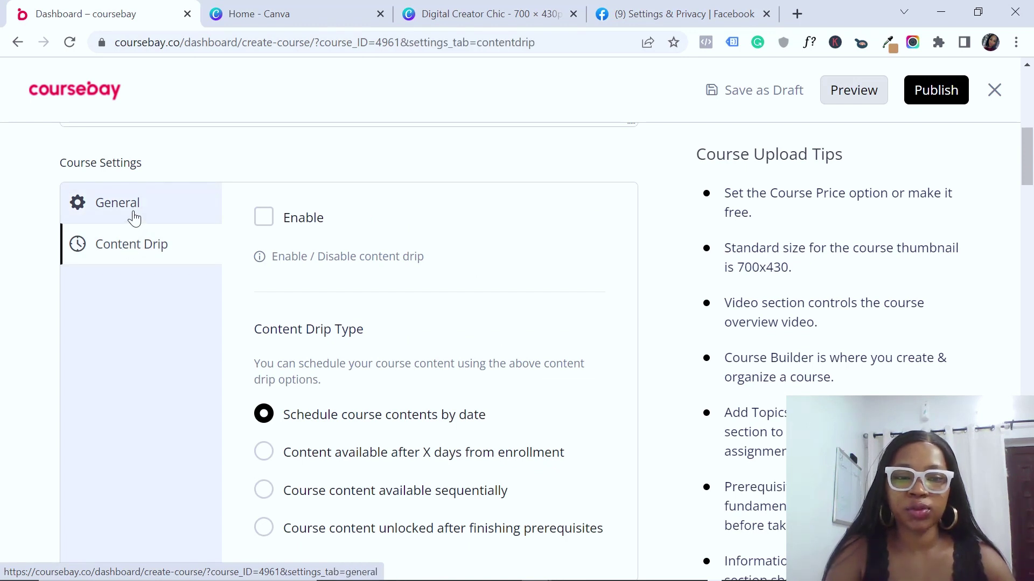
pyautogui.click(131, 214)
# Step: Keep the maximum students at 0 and set the course difficulty level to All Levels
pyautogui.scroll(-1, 915, 178)
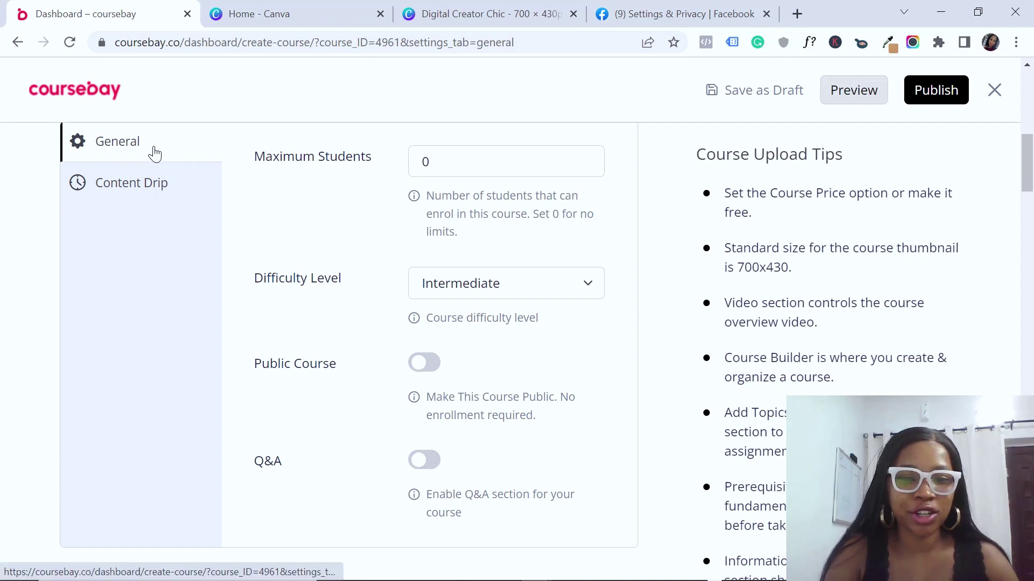
pyautogui.doubleClick(422, 157)
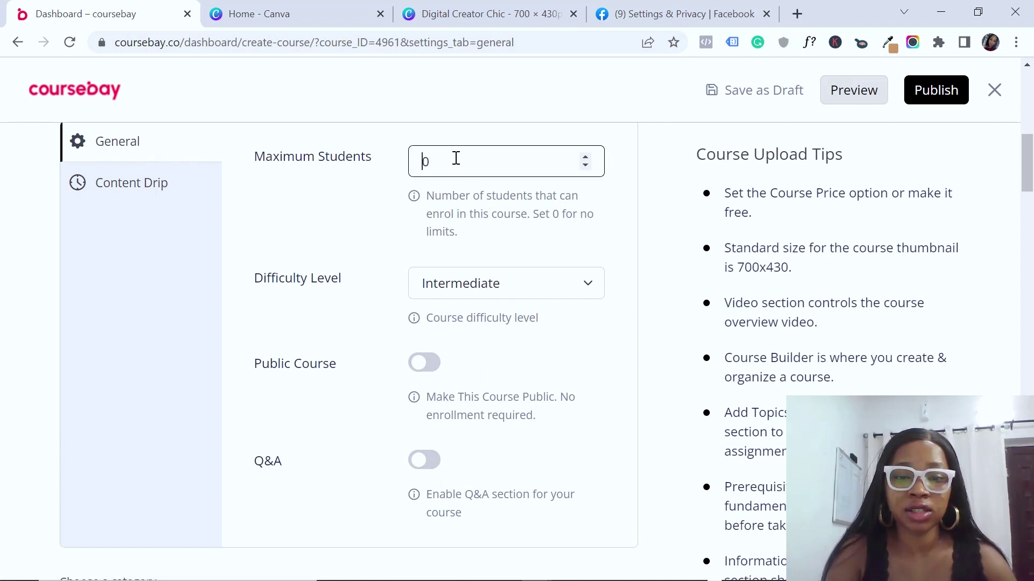
pyautogui.click(447, 287)
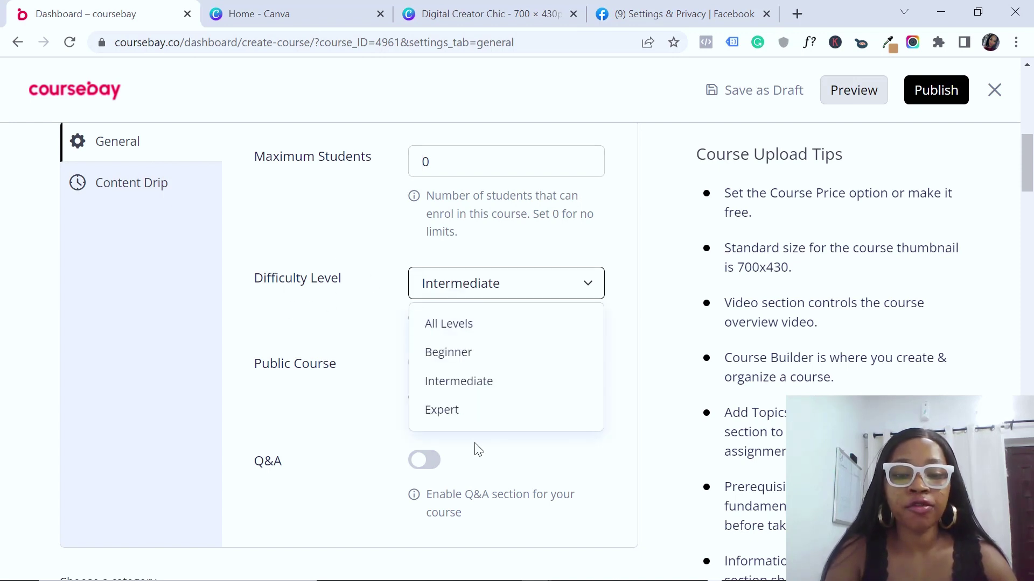
pyautogui.click(465, 331)
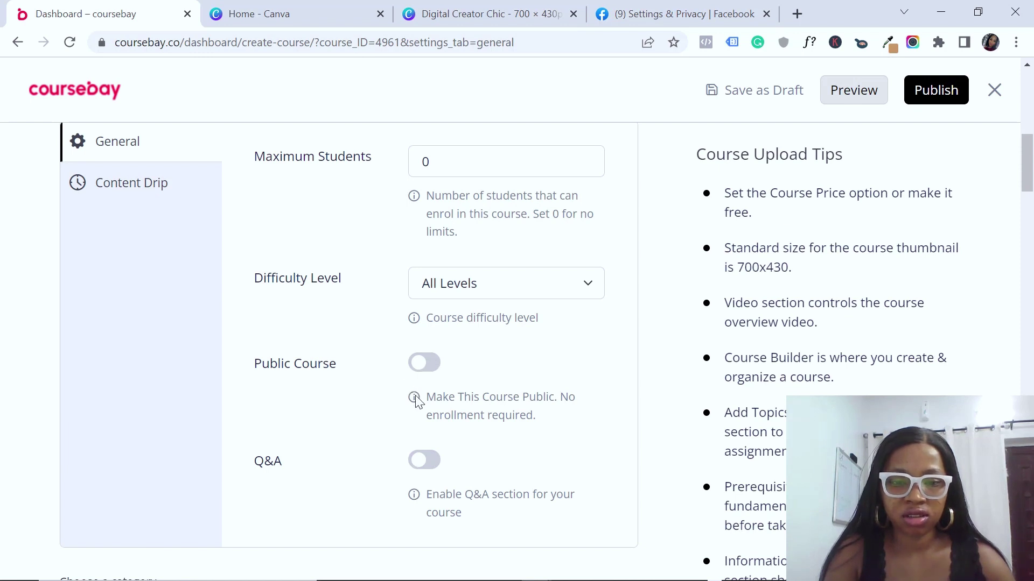
# Step: Switch Public Course on and back off, and enable the Q&A section for the course
pyautogui.click(427, 362)
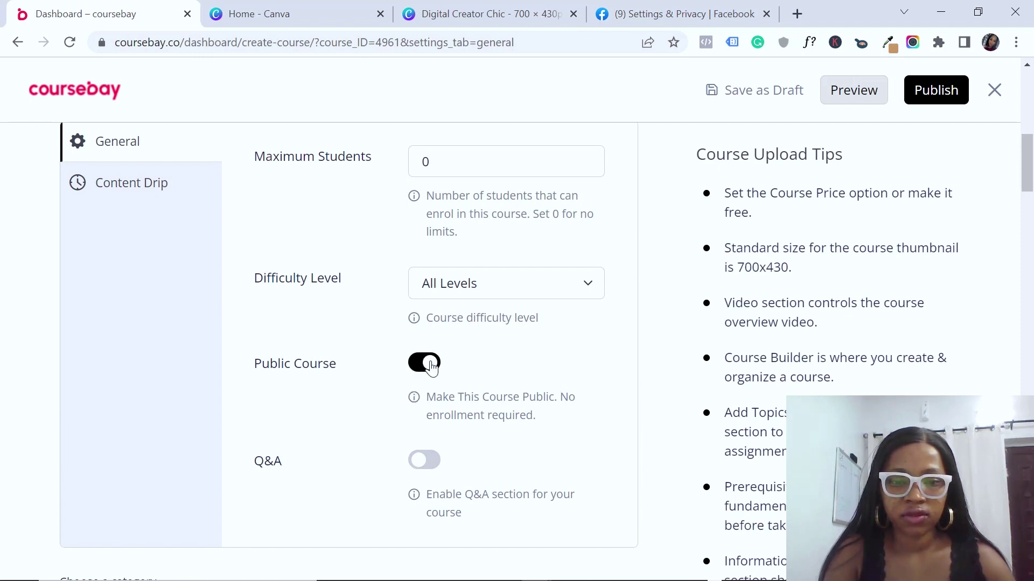
pyautogui.click(427, 362)
pyautogui.scroll(-5, 448, 379)
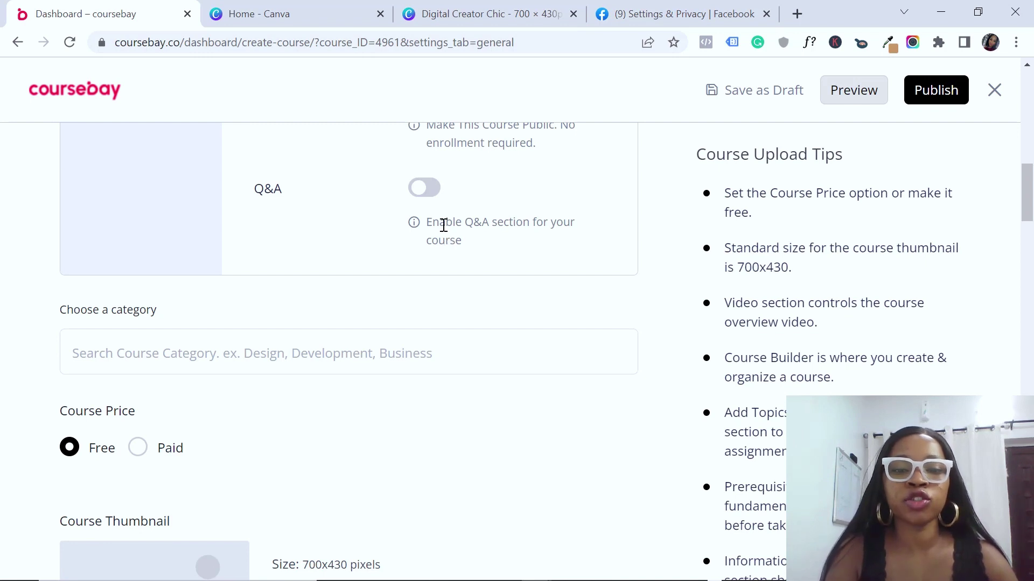
pyautogui.click(430, 200)
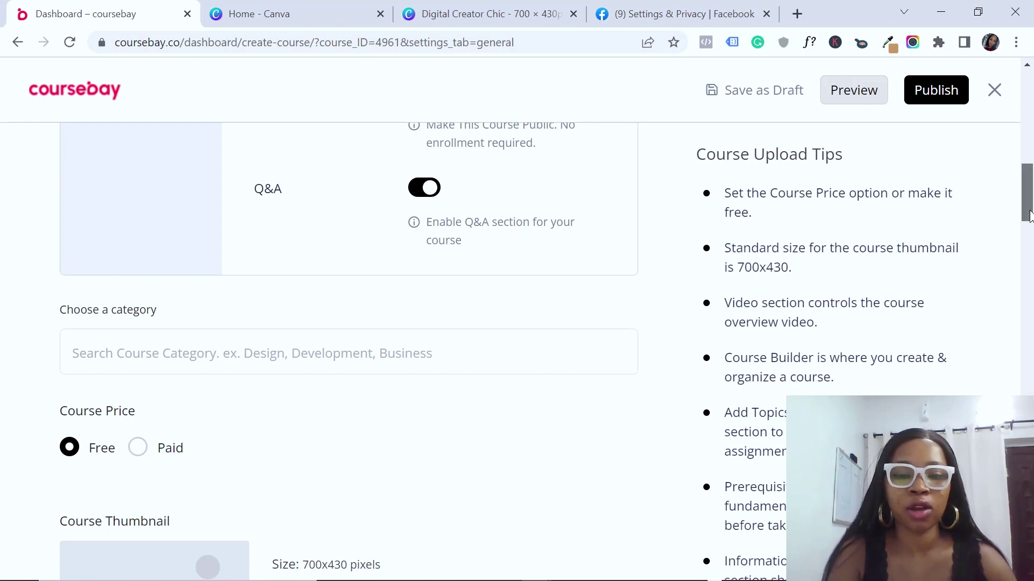
# Step: Assign the Business and Tech categories to the course
pyautogui.moveTo(1030, 217)
pyautogui.mouseDown()
pyautogui.moveTo(1030, 240)
pyautogui.moveTo(1029, 226)
pyautogui.mouseUp()
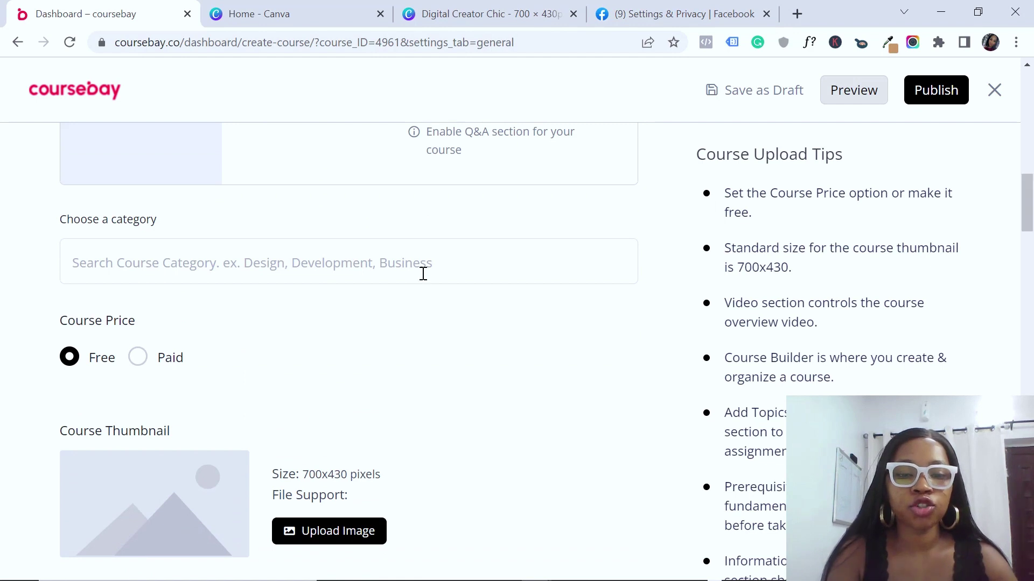
pyautogui.click(410, 261)
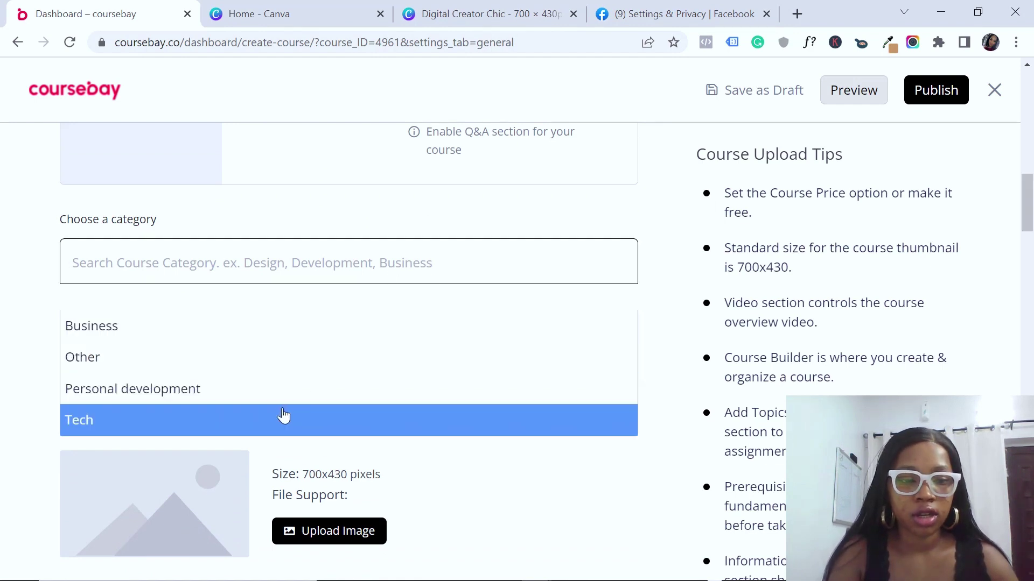
pyautogui.click(336, 297)
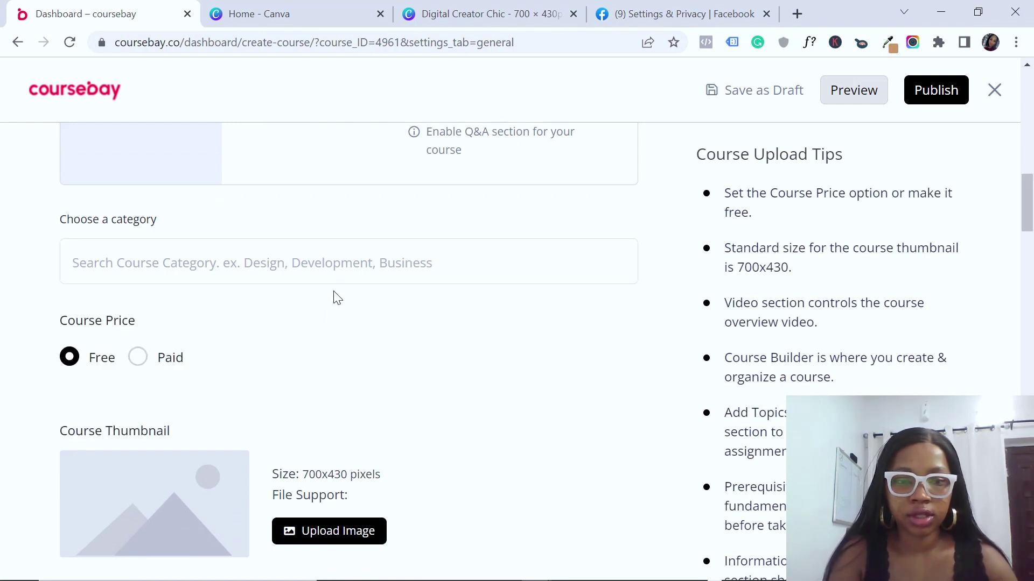
pyautogui.click(345, 263)
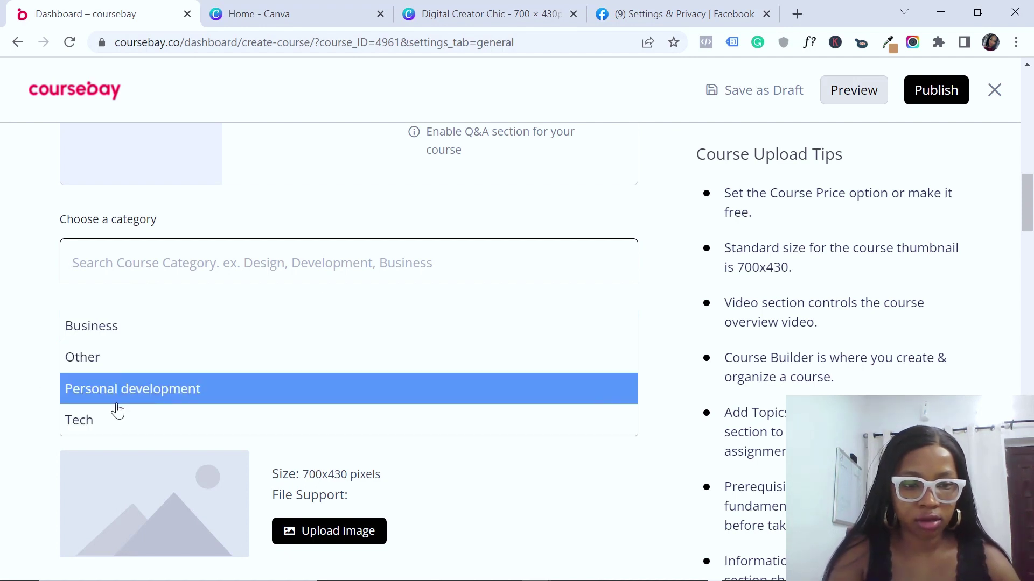
pyautogui.click(108, 335)
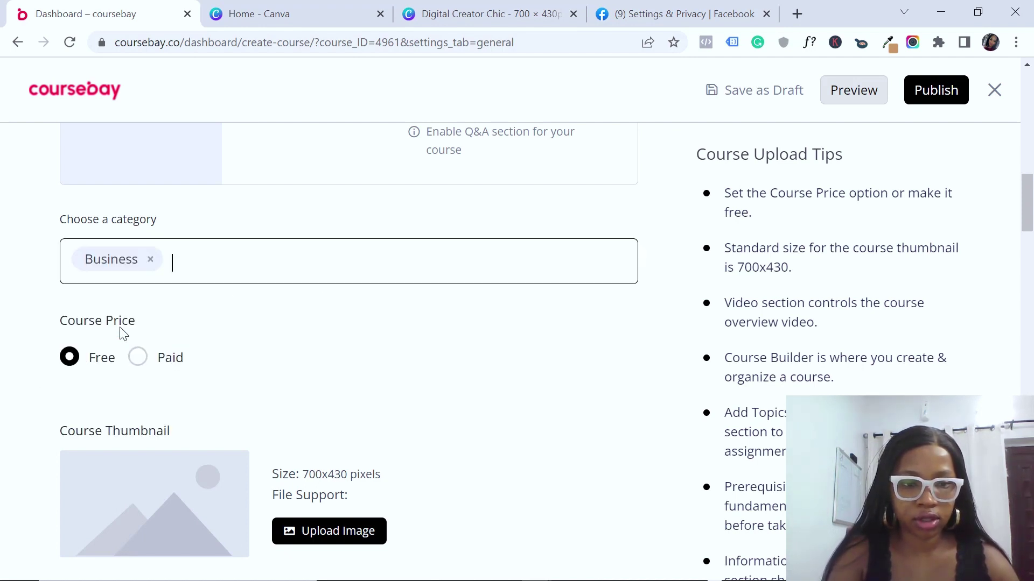
pyautogui.click(264, 276)
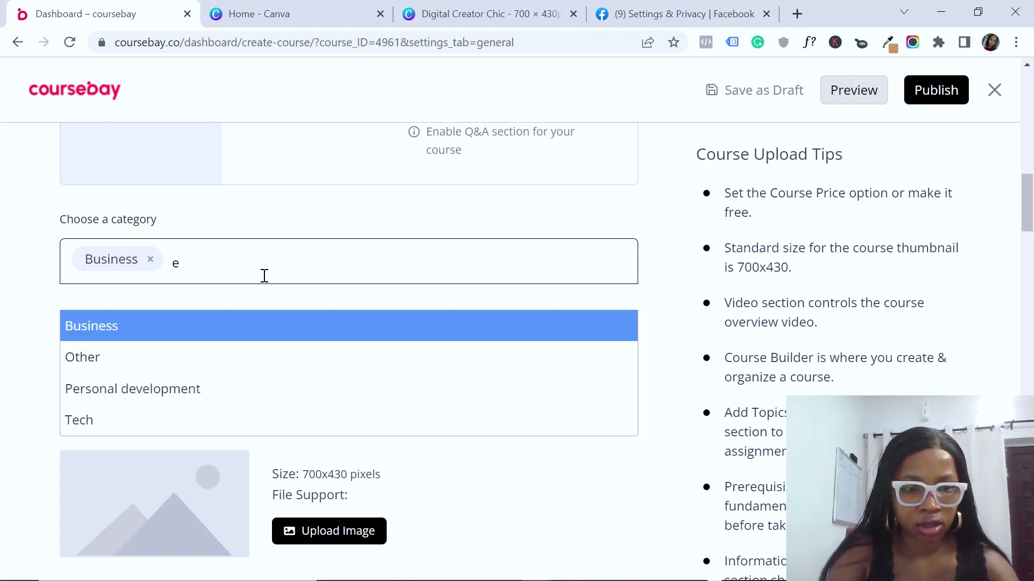
pyautogui.write('en')
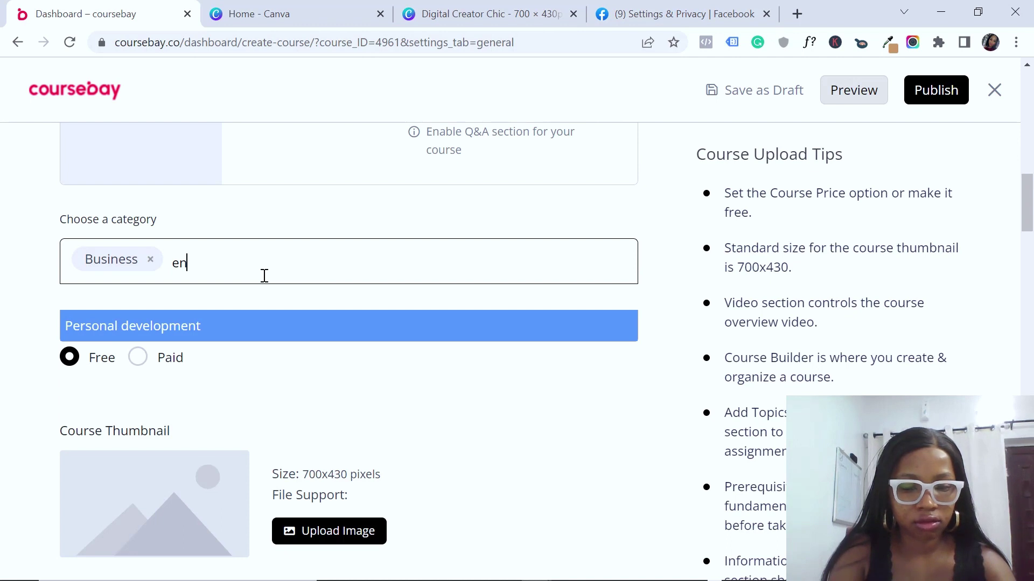
pyautogui.press('BackSpace')
pyautogui.press('BackSpace')
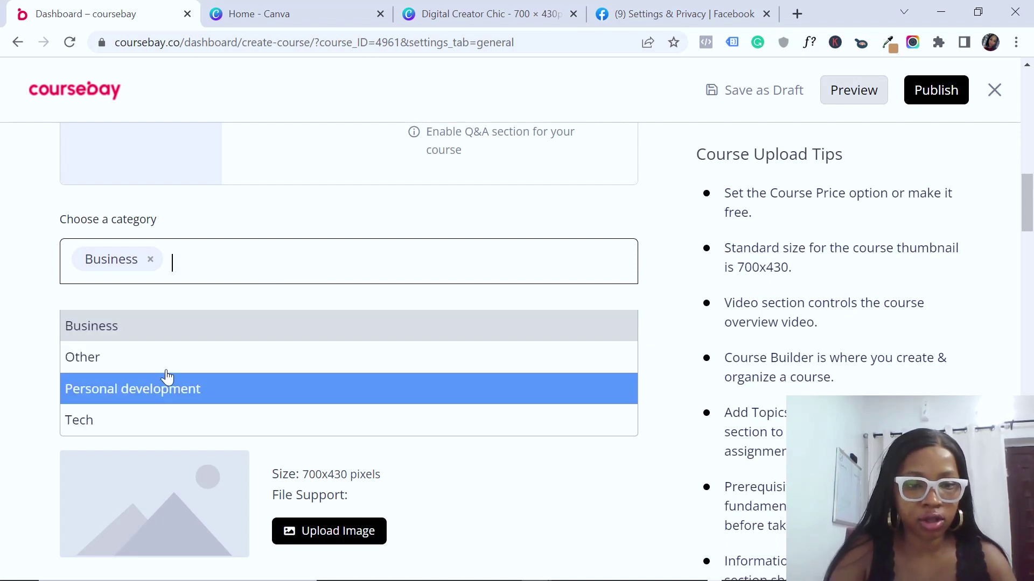
pyautogui.click(119, 425)
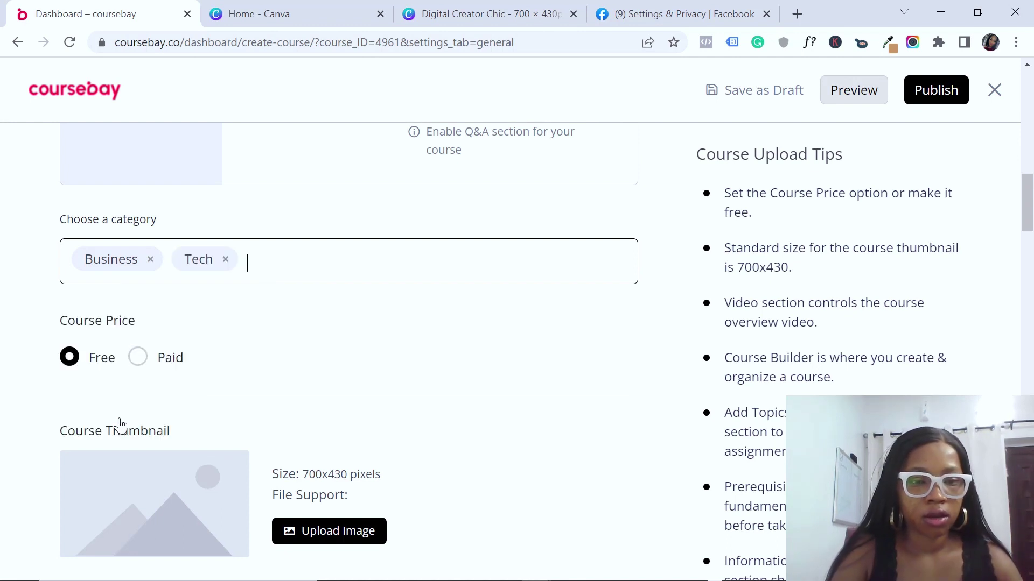
# Step: Make the course paid and set its regular price to 55500 naira
pyautogui.click(138, 360)
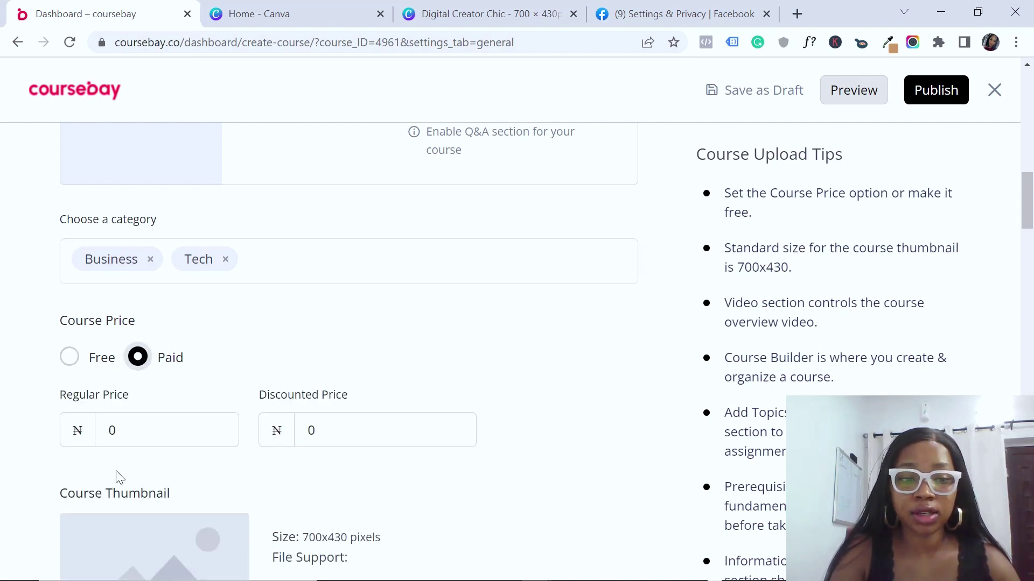
pyautogui.click(108, 433)
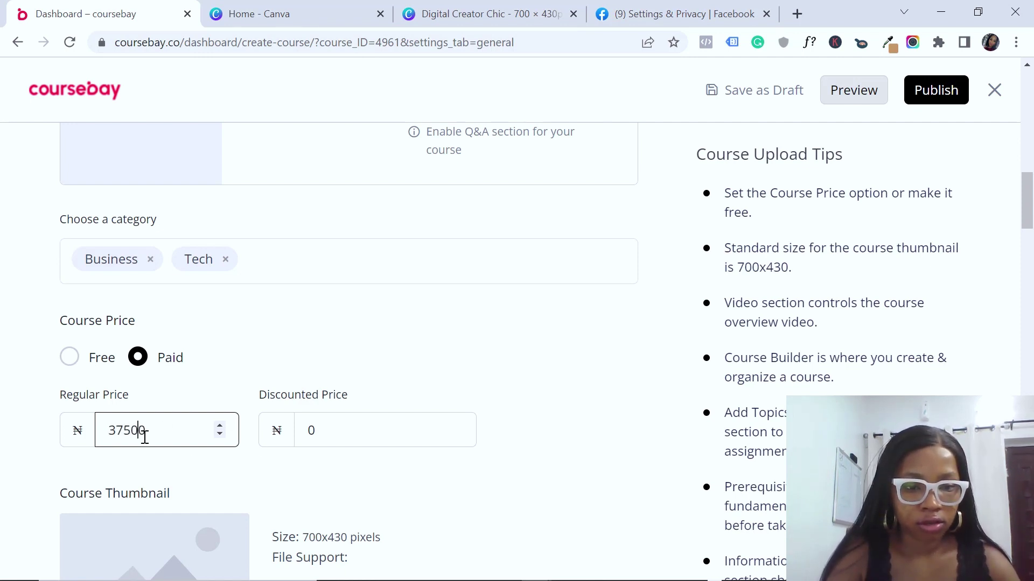
pyautogui.doubleClick(123, 433)
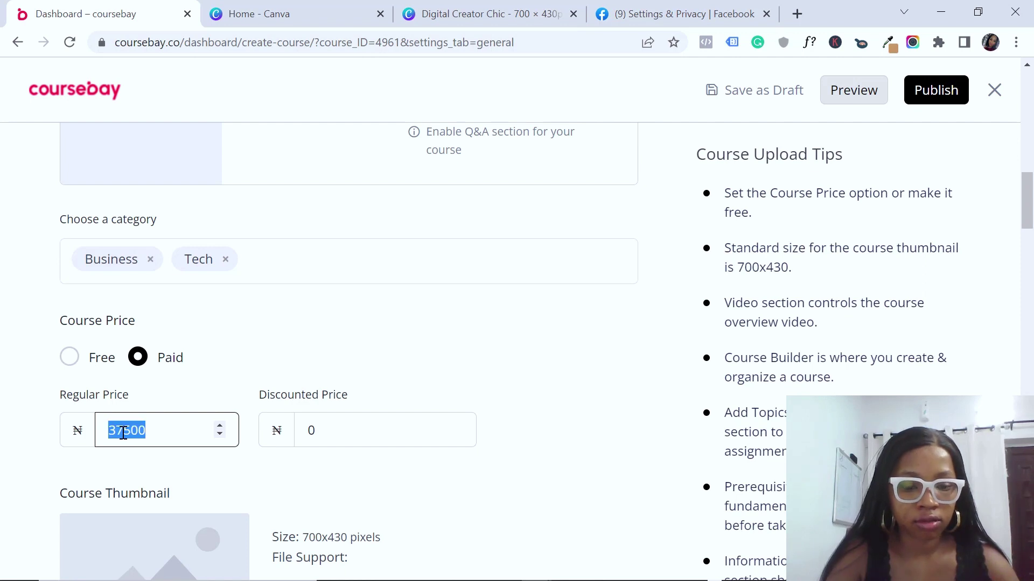
pyautogui.write('55')
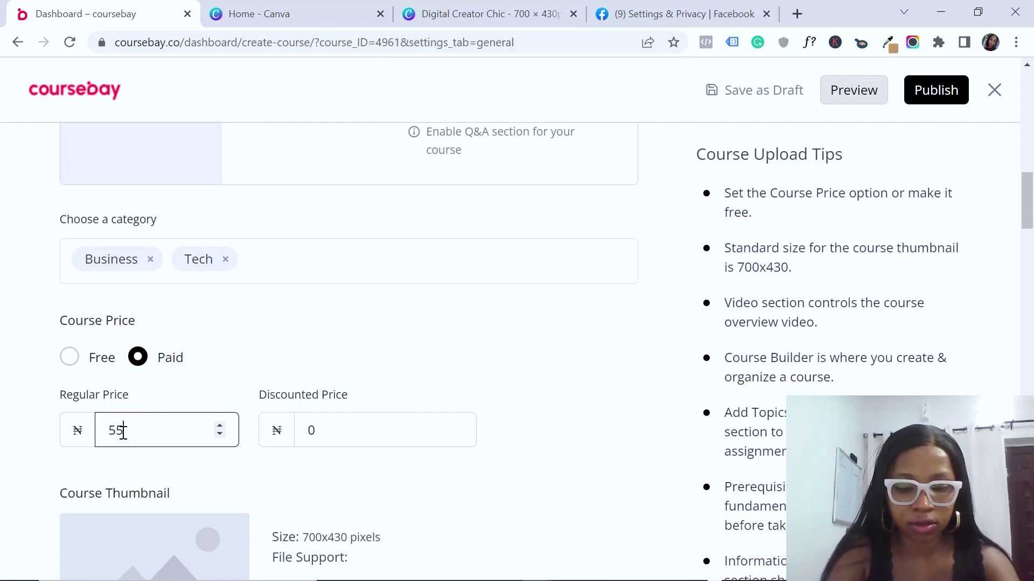
# Step: Set the course's discounted price to 37500 naira
pyautogui.doubleClick(309, 434)
pyautogui.press('BackSpace')
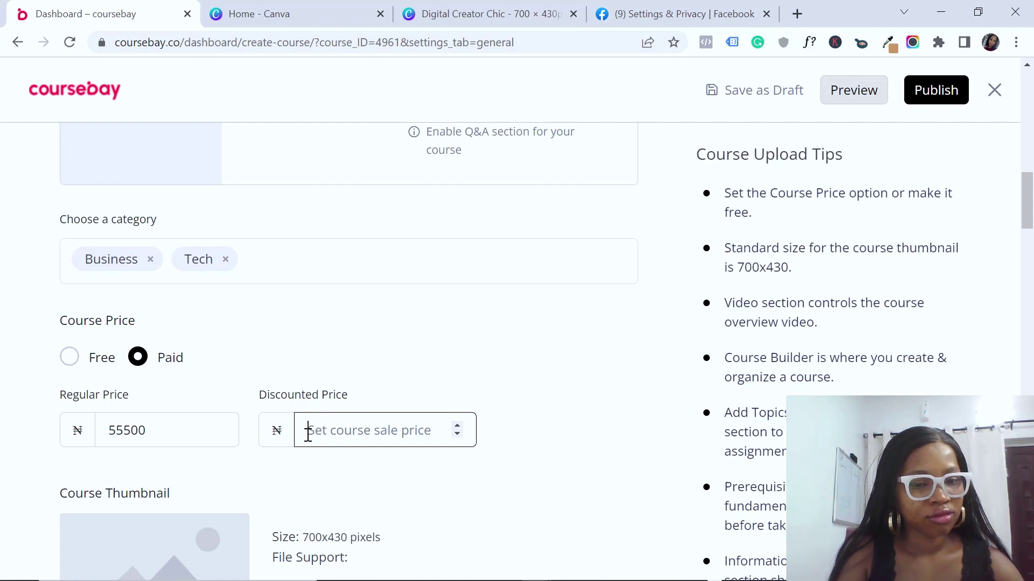
pyautogui.write('37500')
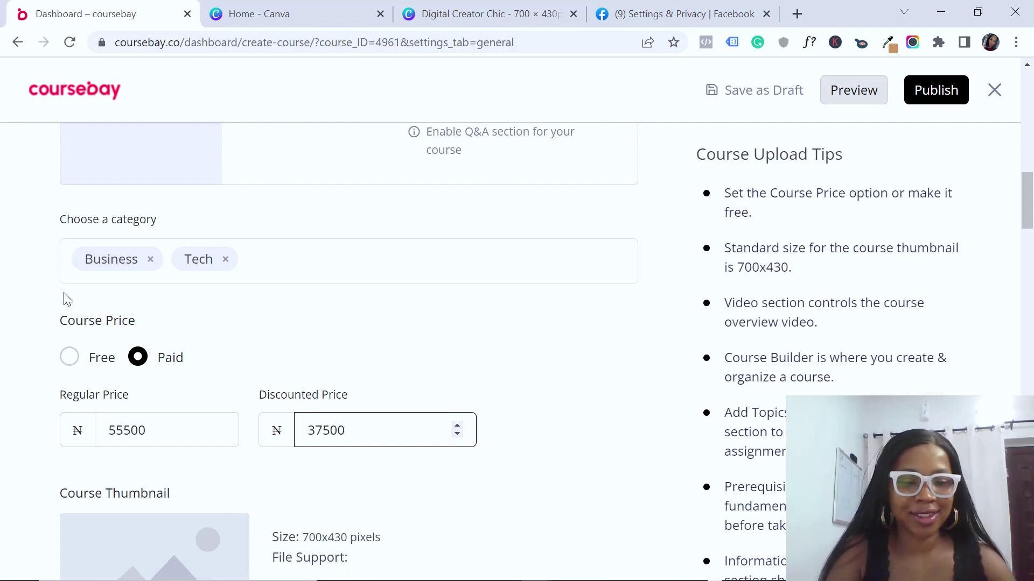
pyautogui.scroll(-4, 1026, 235)
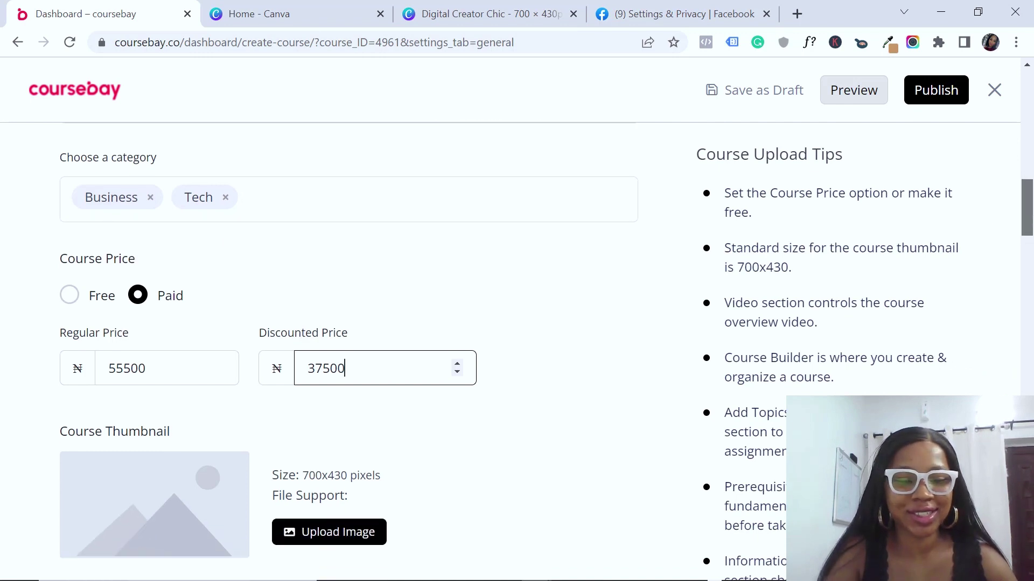
pyautogui.scroll(-1, 1031, 235)
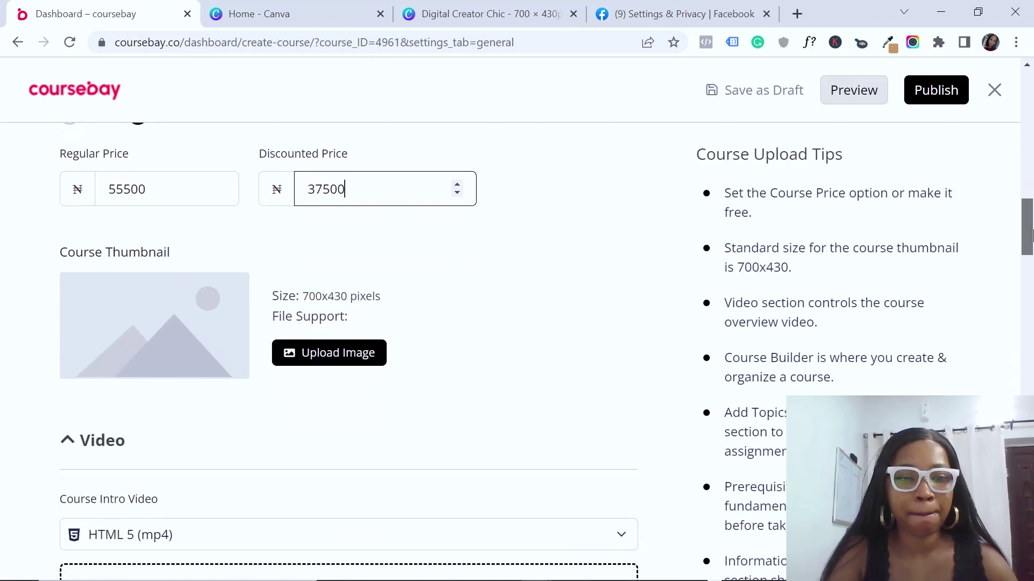
pyautogui.click(79, 209)
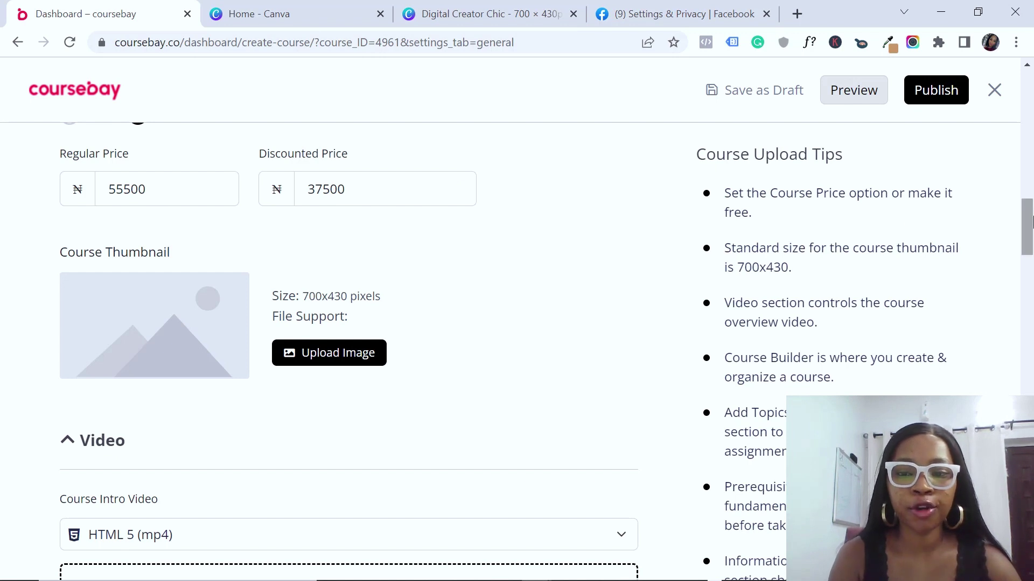
# Step: Switch to Canva and create a new custom-size design of 700 × 430 px for the course thumbnail
pyautogui.moveTo(1032, 221); pyautogui.dragTo(1032, 228)
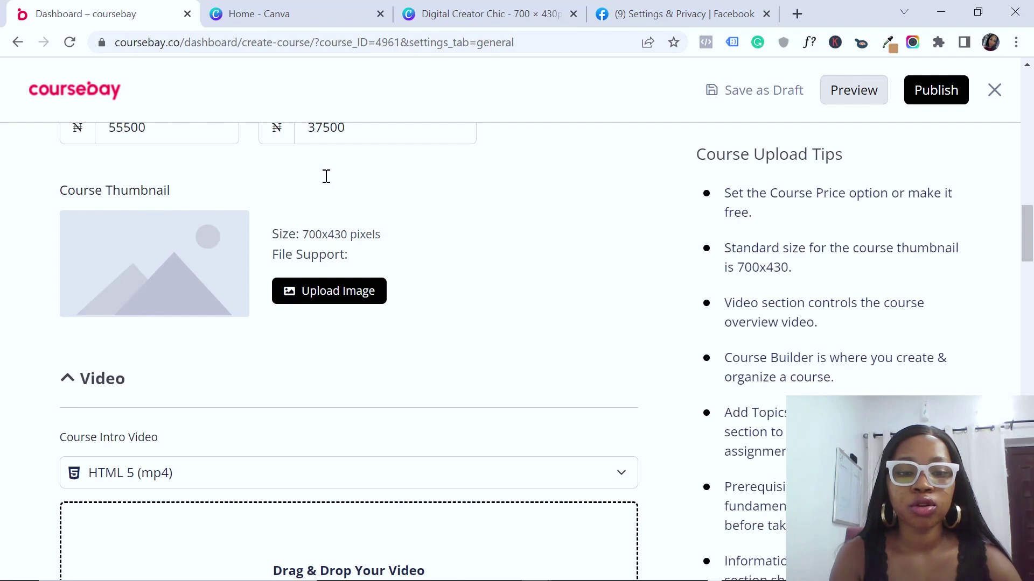
pyautogui.click(295, 16)
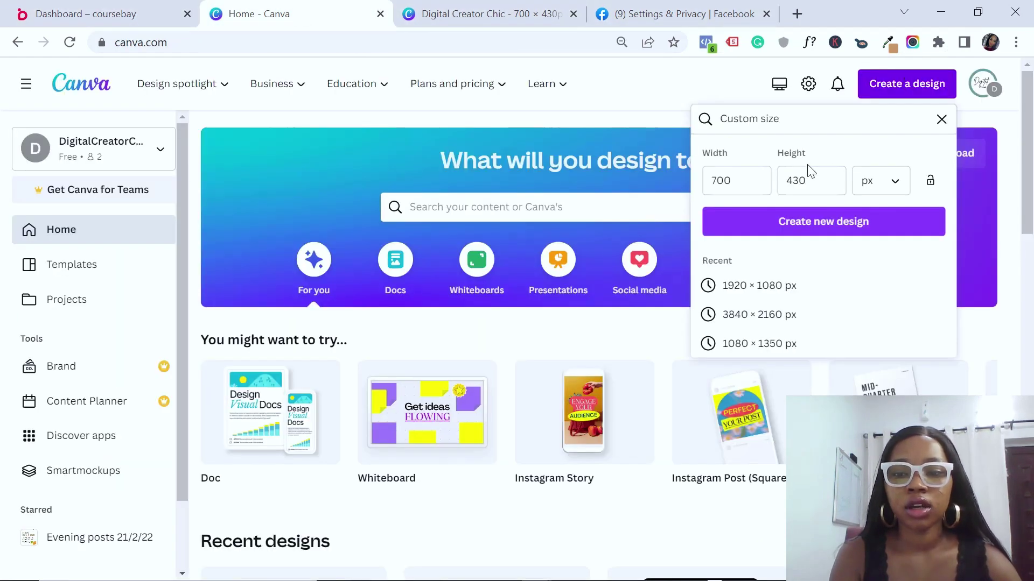
pyautogui.doubleClick(796, 182)
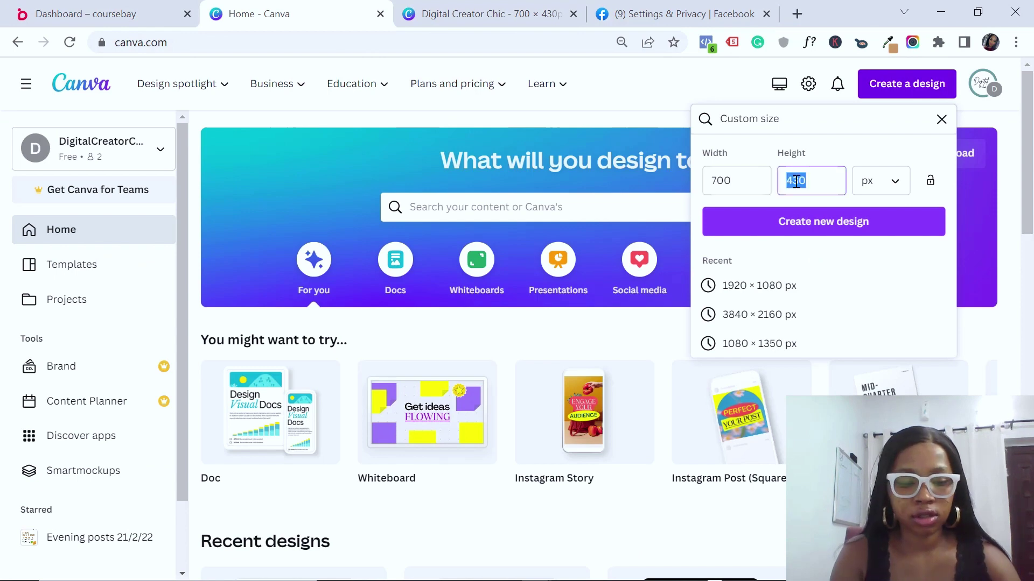
pyautogui.click(768, 225)
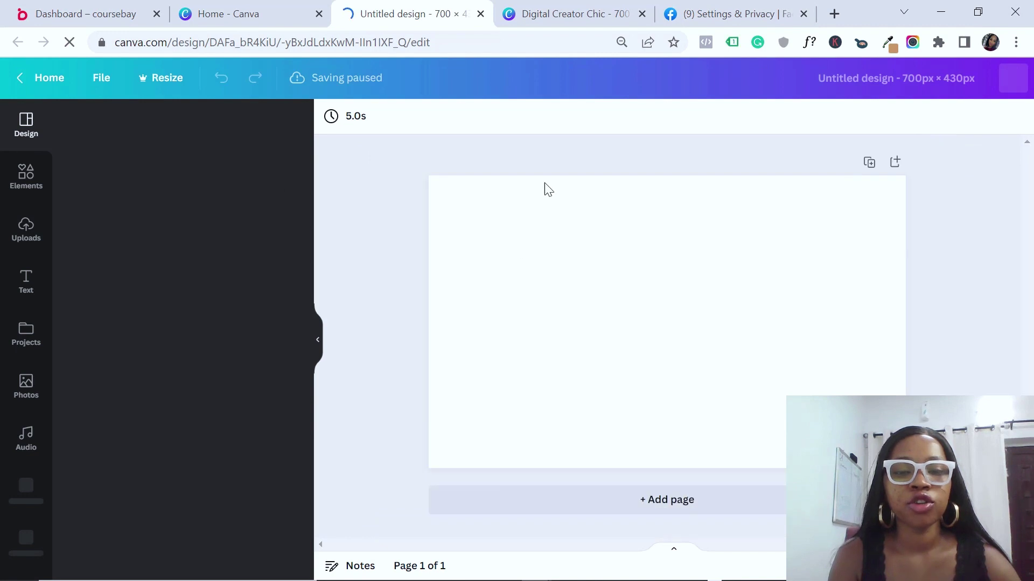
# Step: Upload the image "Copy of CLB MOCKUP (3)" from Downloads > MY ASSETS > CLB > CLB LOGO to the Canva uploads
pyautogui.click(26, 230)
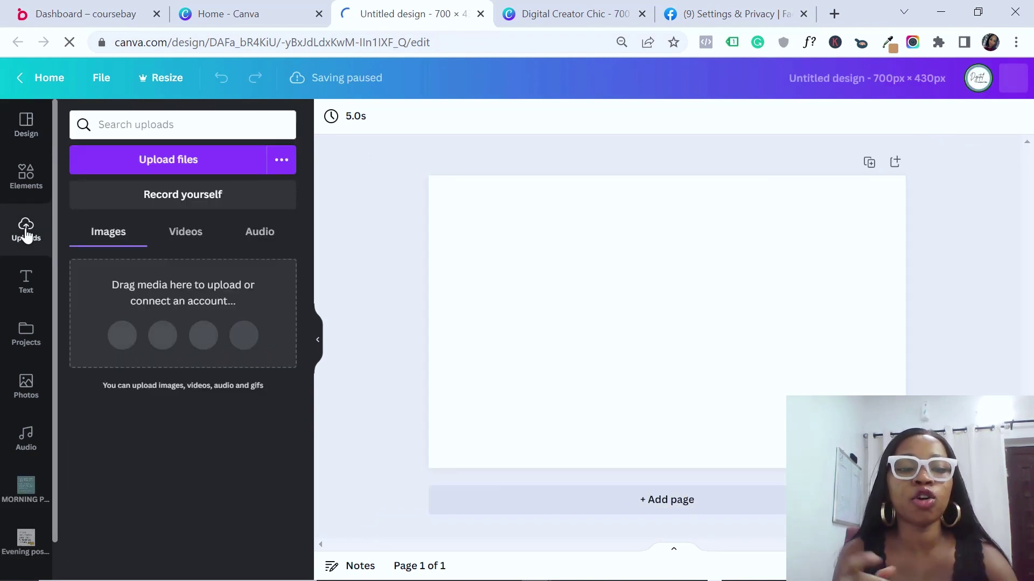
pyautogui.click(160, 167)
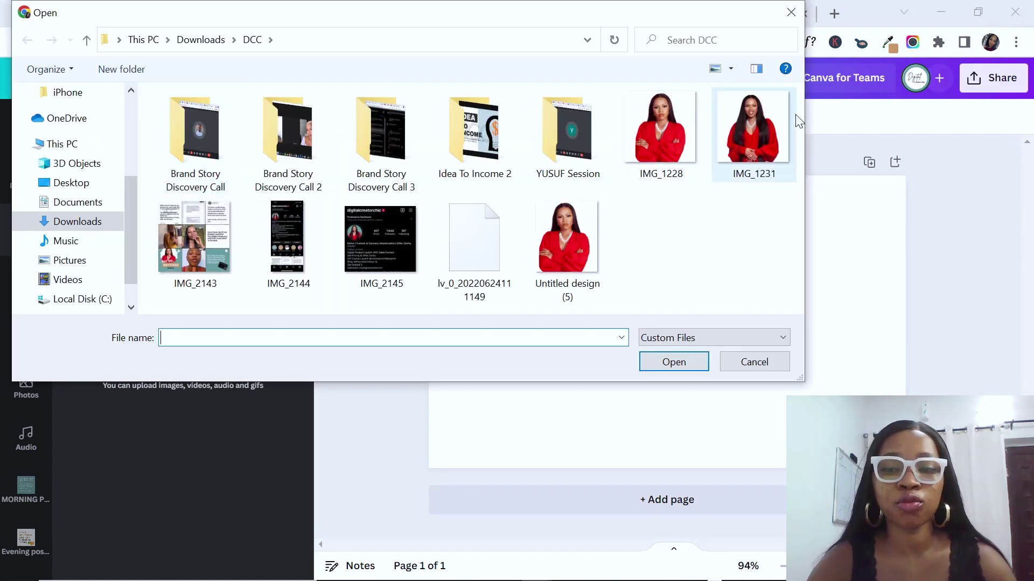
pyautogui.hotkey('alt', 'Up')
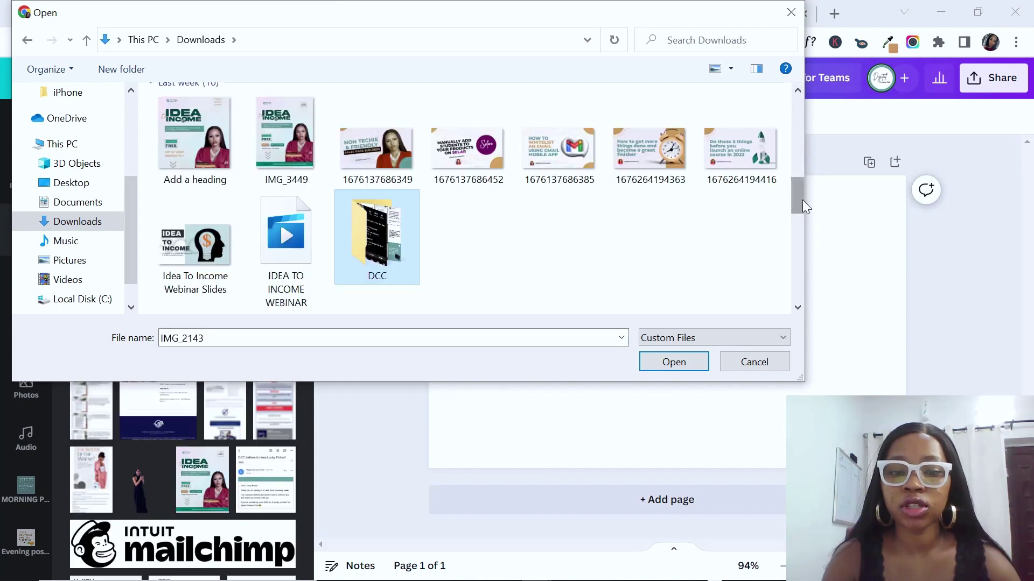
pyautogui.moveTo(803, 206); pyautogui.dragTo(799, 278)
pyautogui.doubleClick(481, 186)
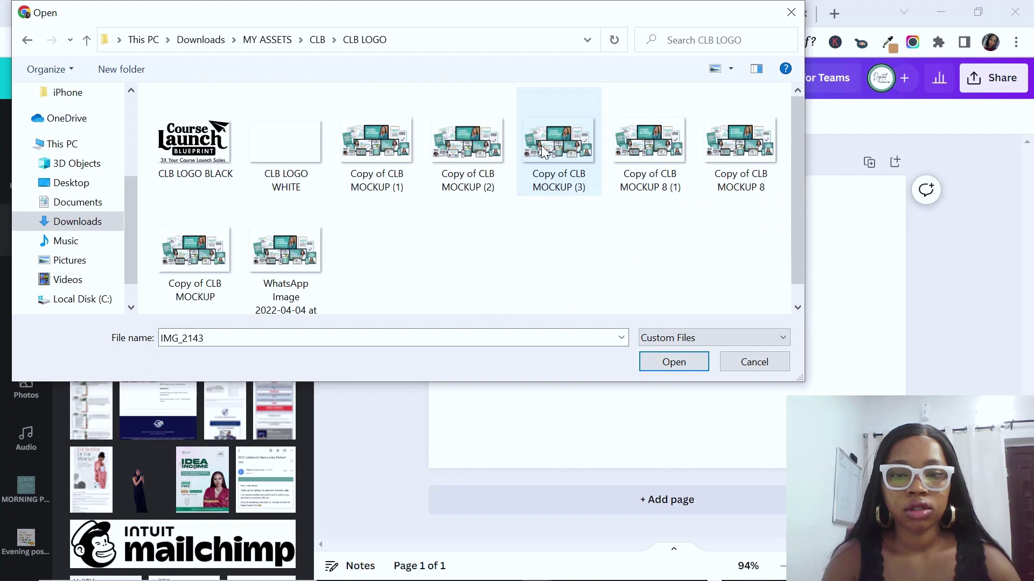
pyautogui.doubleClick(560, 148)
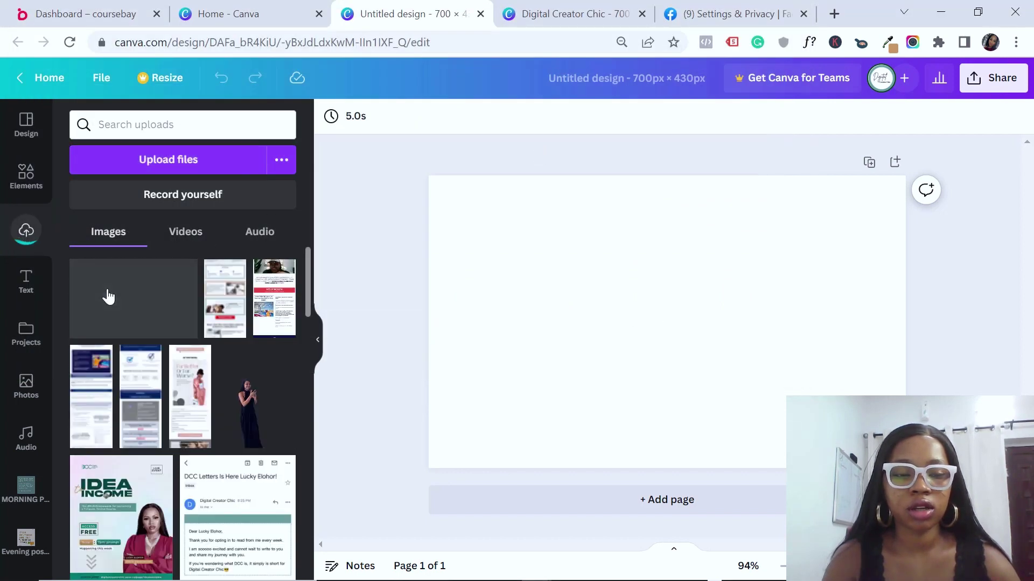
# Step: Add the uploaded mockup to the blank page, enlarge it to about 580 × 362 px and move it to the page's middle
pyautogui.click(189, 280)
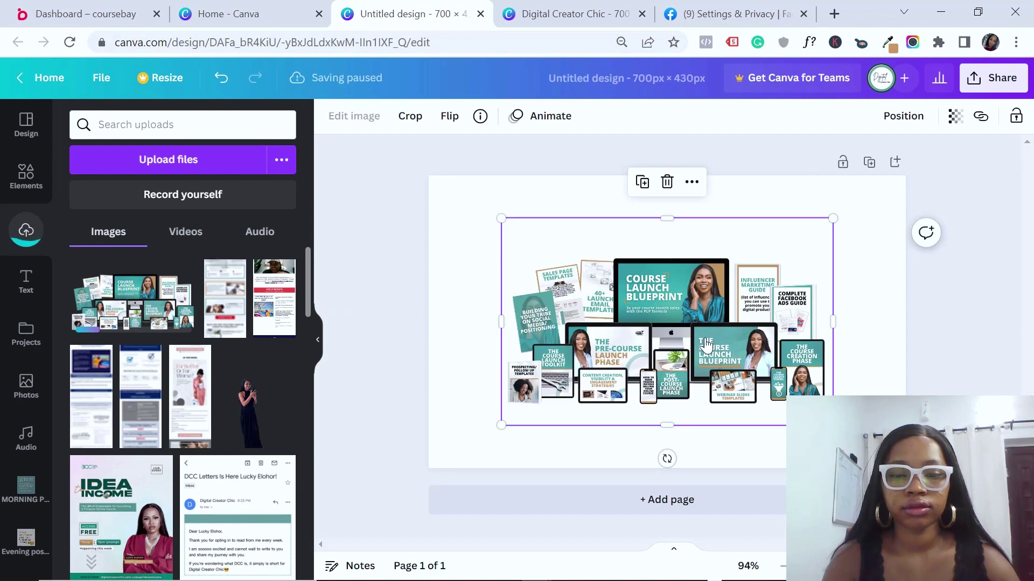
pyautogui.moveTo(868, 200); pyautogui.dragTo(899, 180)
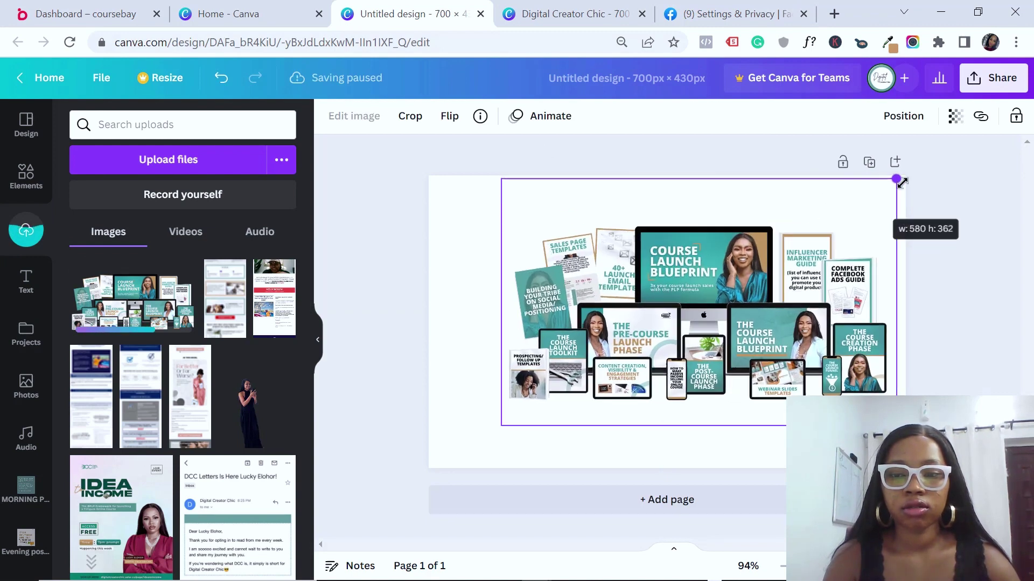
pyautogui.moveTo(651, 339); pyautogui.dragTo(618, 354)
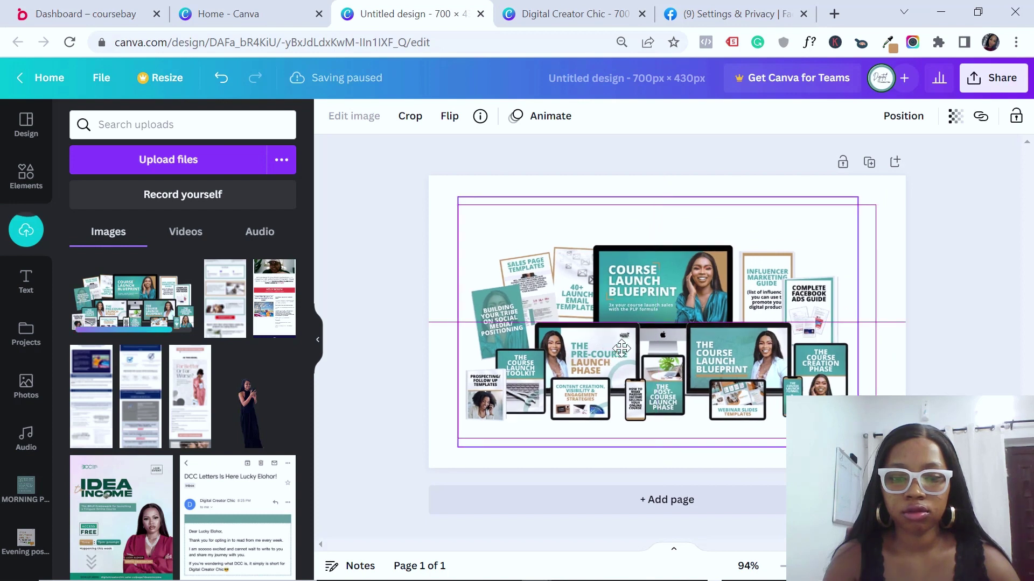
pyautogui.click(1017, 323)
# Step: Download the thumbnail design as a PNG at 700 × 430 px
pyautogui.click(1000, 80)
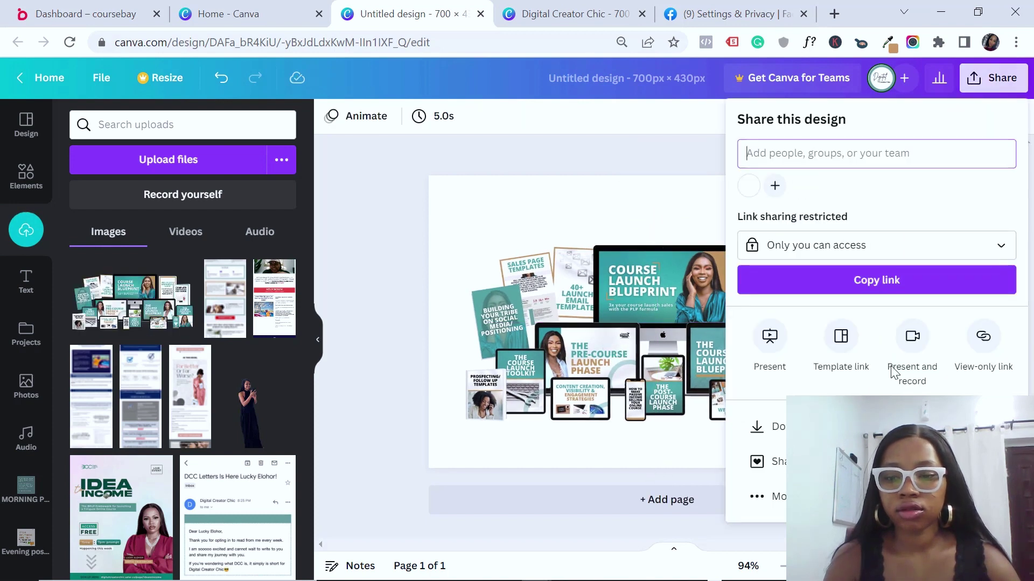
pyautogui.click(751, 426)
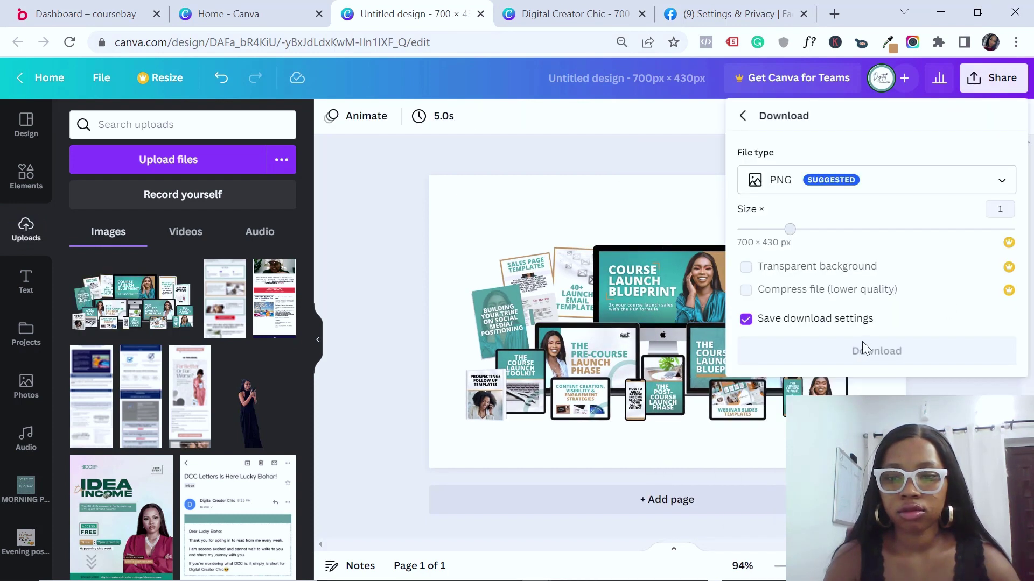
pyautogui.click(856, 350)
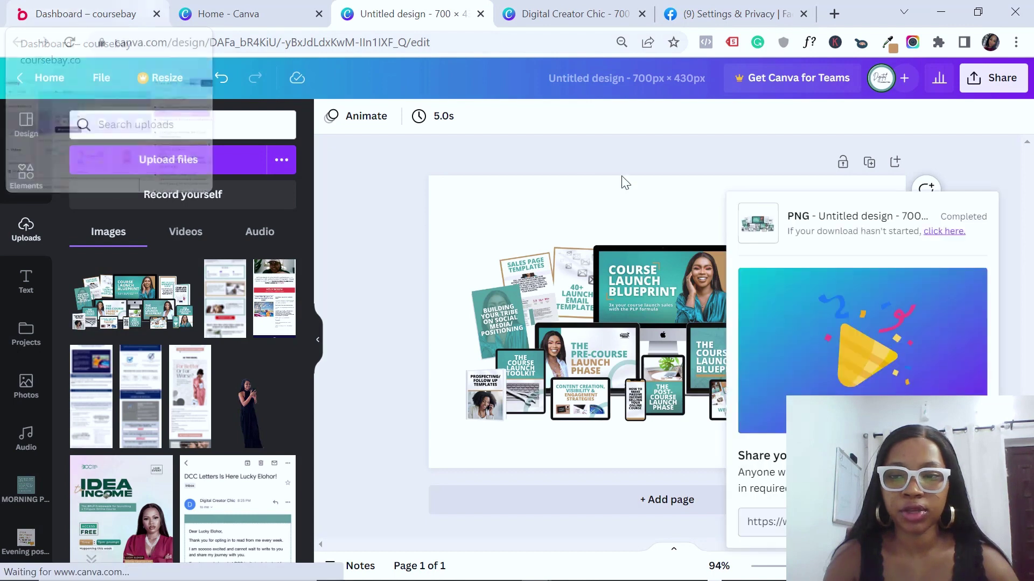
# Step: Switch back to Coursebay and upload "Untitled design (2)" from the Downloads folder as media for the course thumbnail
pyautogui.click(80, 14)
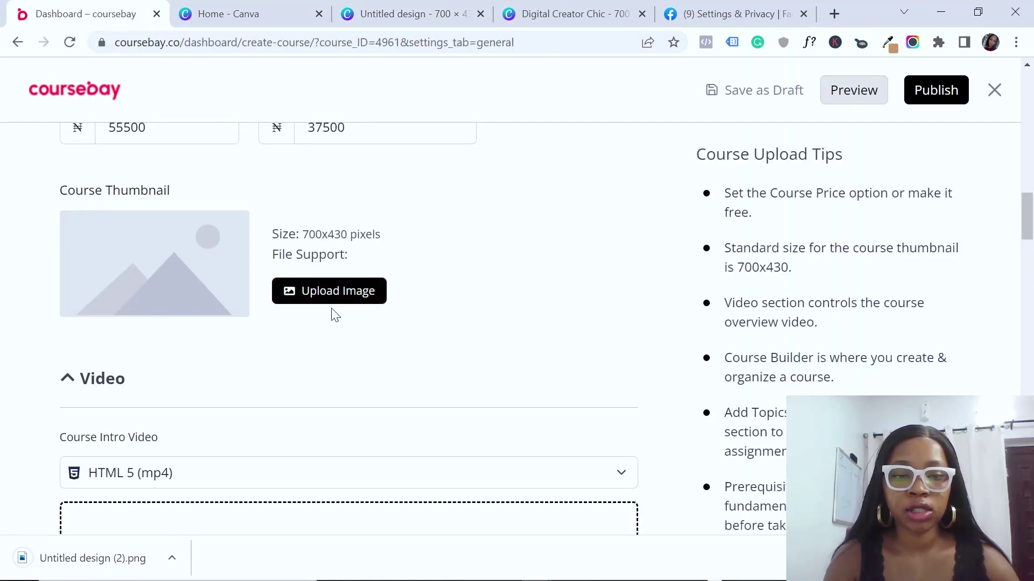
pyautogui.click(337, 291)
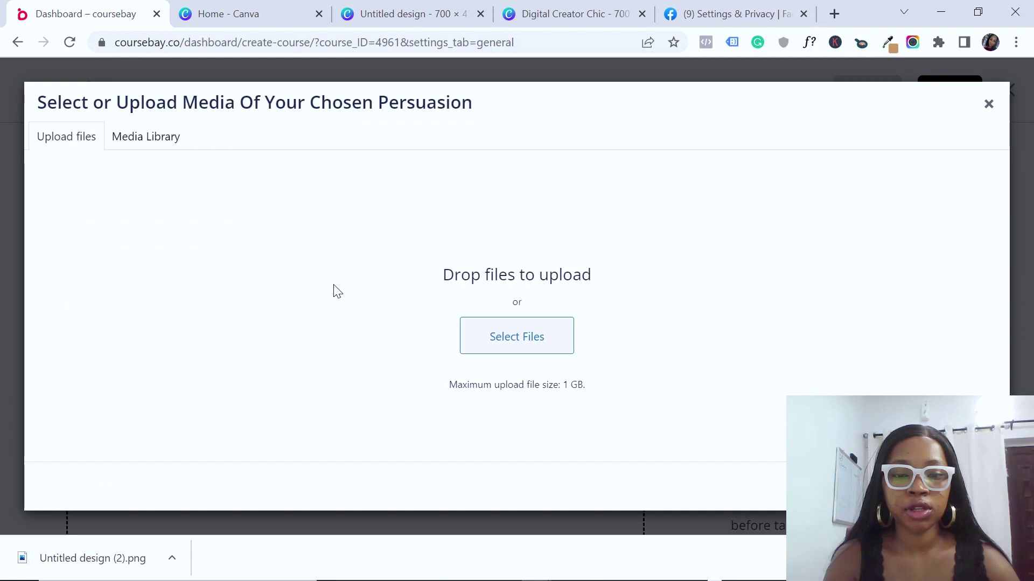
pyautogui.click(509, 341)
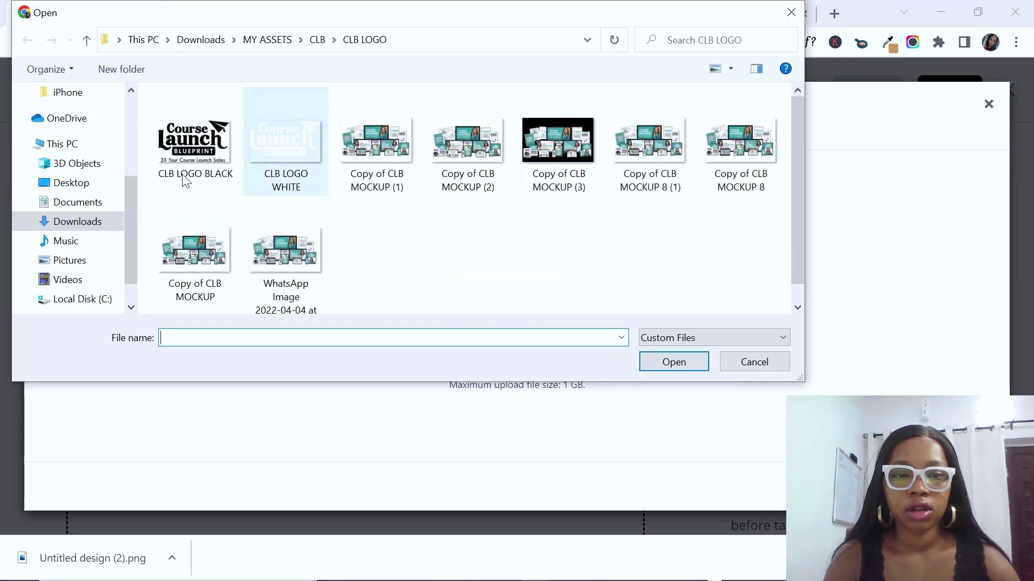
pyautogui.click(95, 225)
pyautogui.scroll(-10, 716, 173)
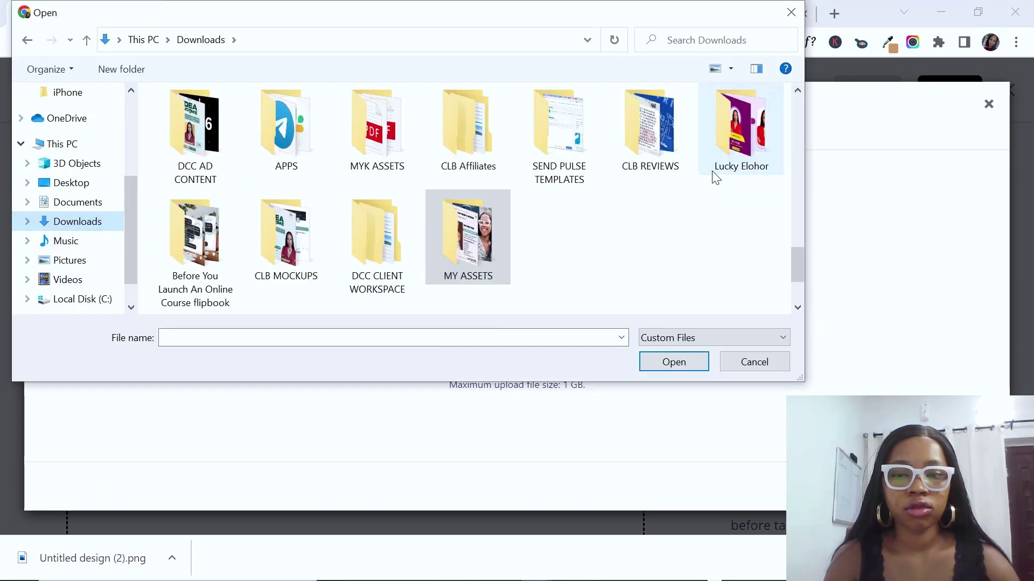
pyautogui.moveTo(802, 266); pyautogui.dragTo(805, 108)
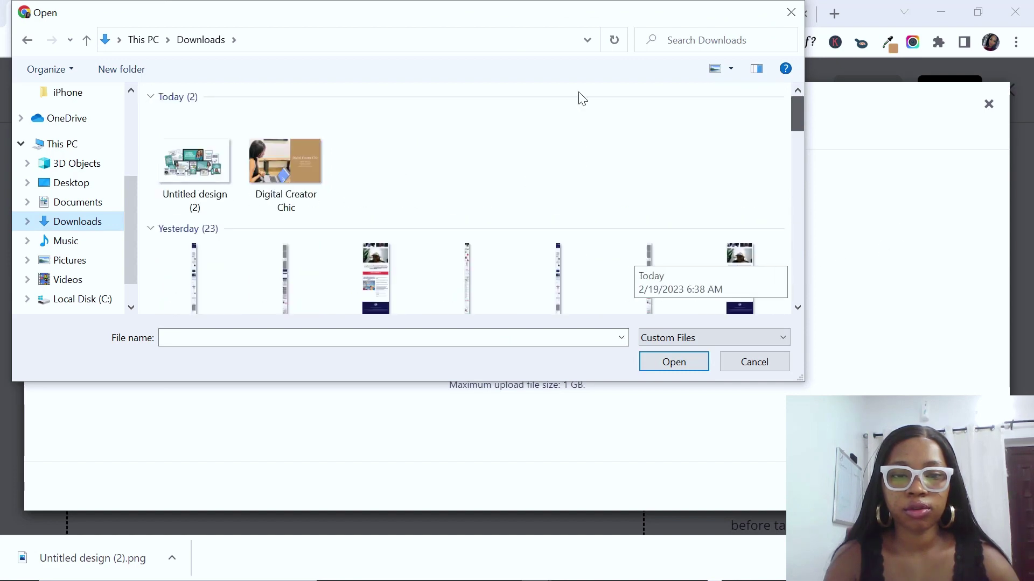
pyautogui.doubleClick(196, 170)
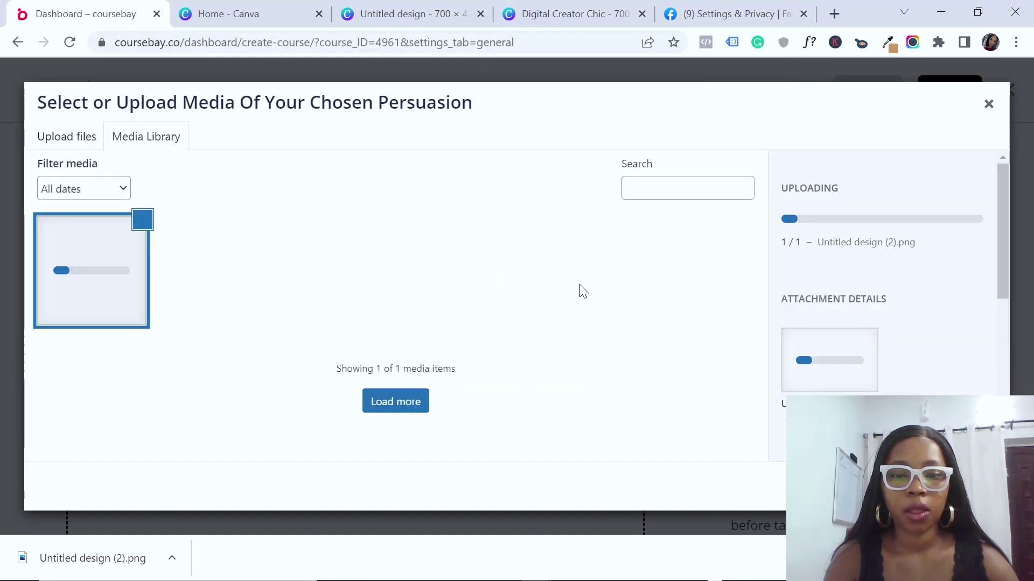
# Step: Enter "clb mockup" as the uploaded image's alt text and close the media selection window
pyautogui.click(155, 139)
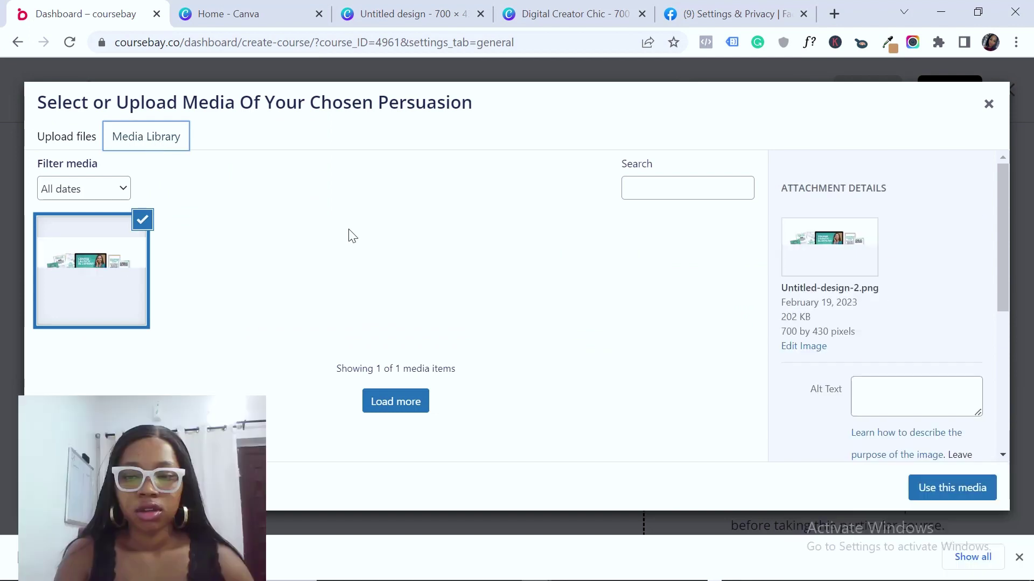
pyautogui.click(887, 397)
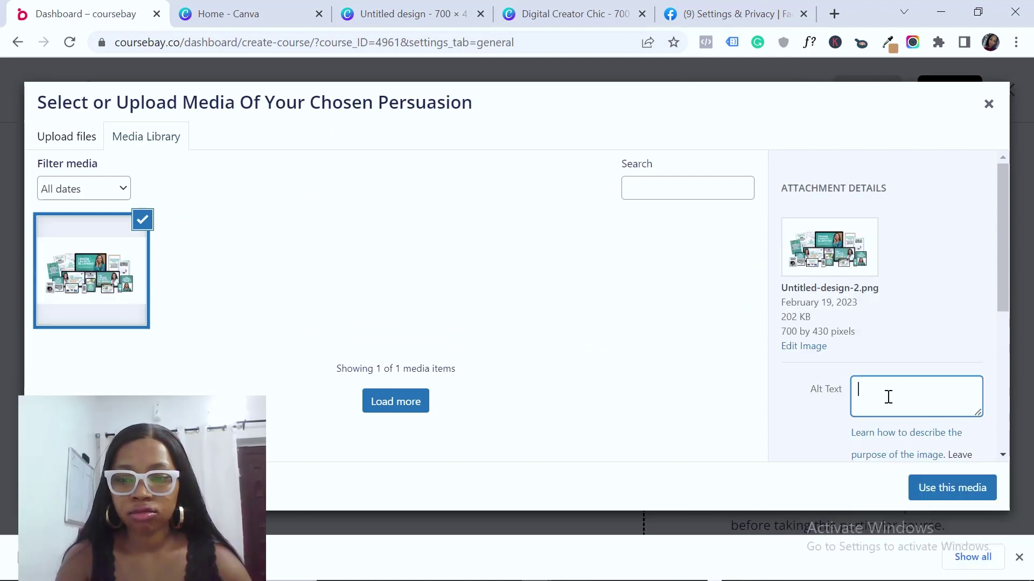
pyautogui.write('clb')
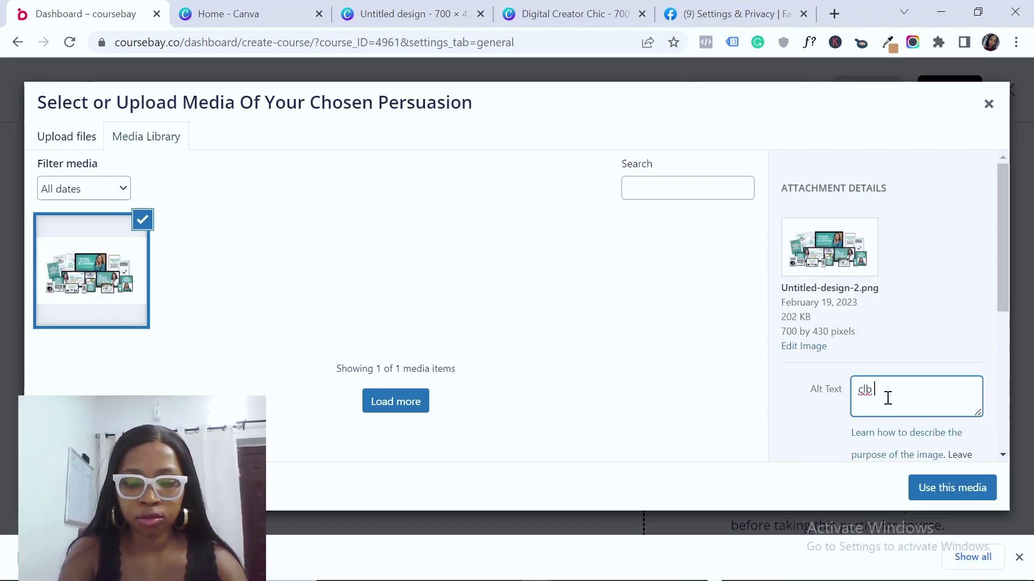
pyautogui.write(' mockup')
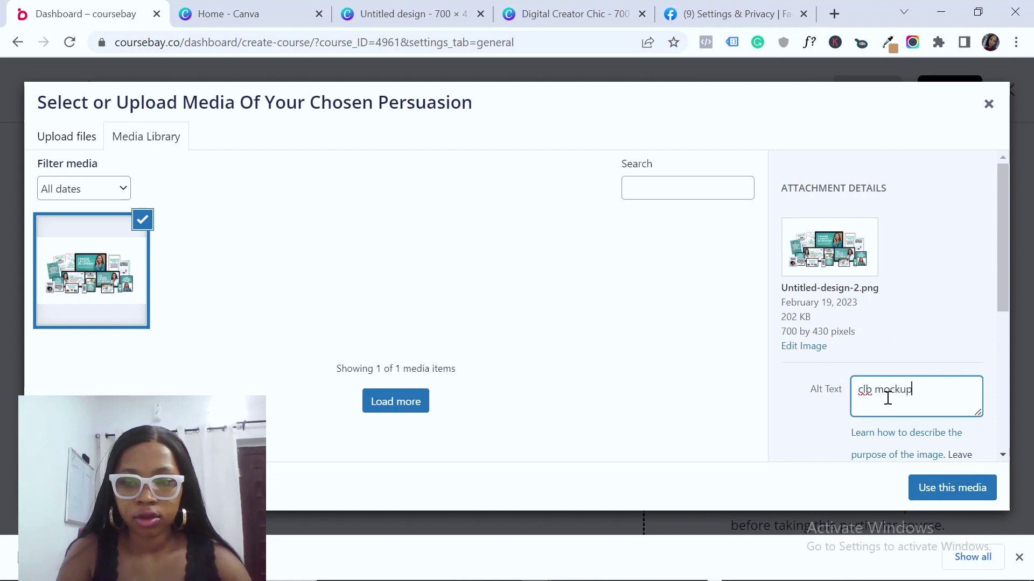
pyautogui.click(1012, 281)
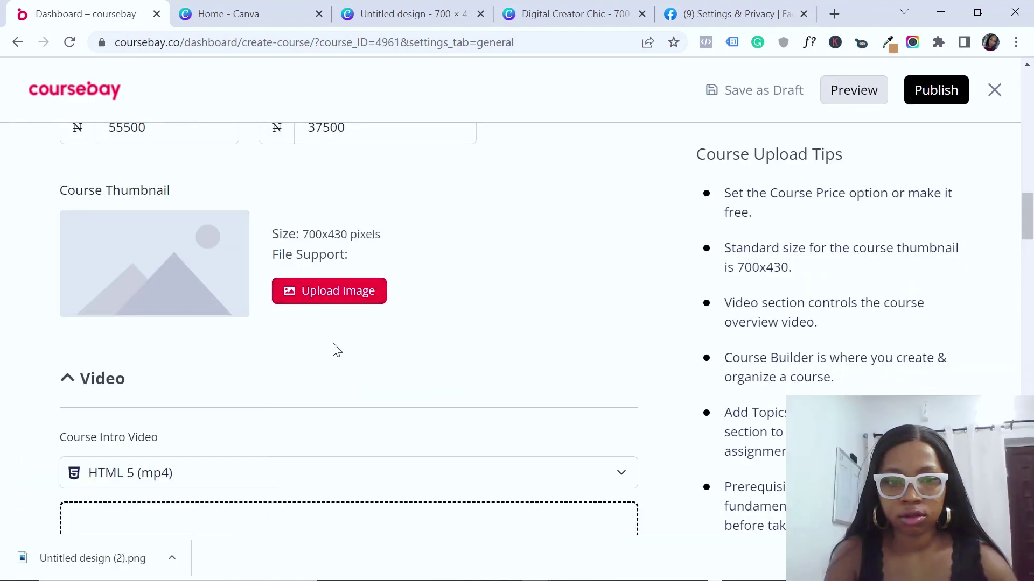
# Step: Use the "clb mockup" image from the media library as the course thumbnail
pyautogui.click(322, 290)
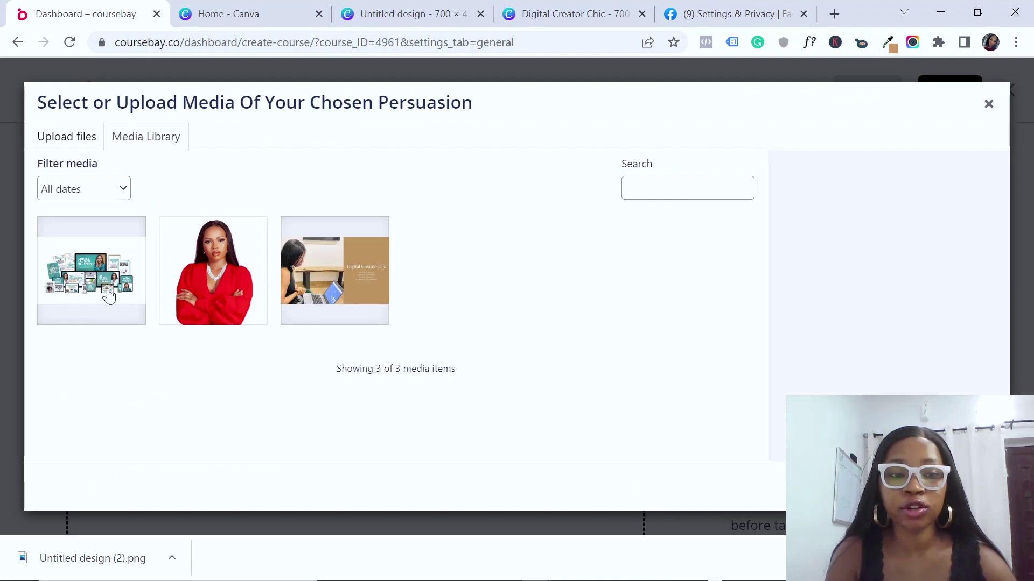
pyautogui.click(102, 272)
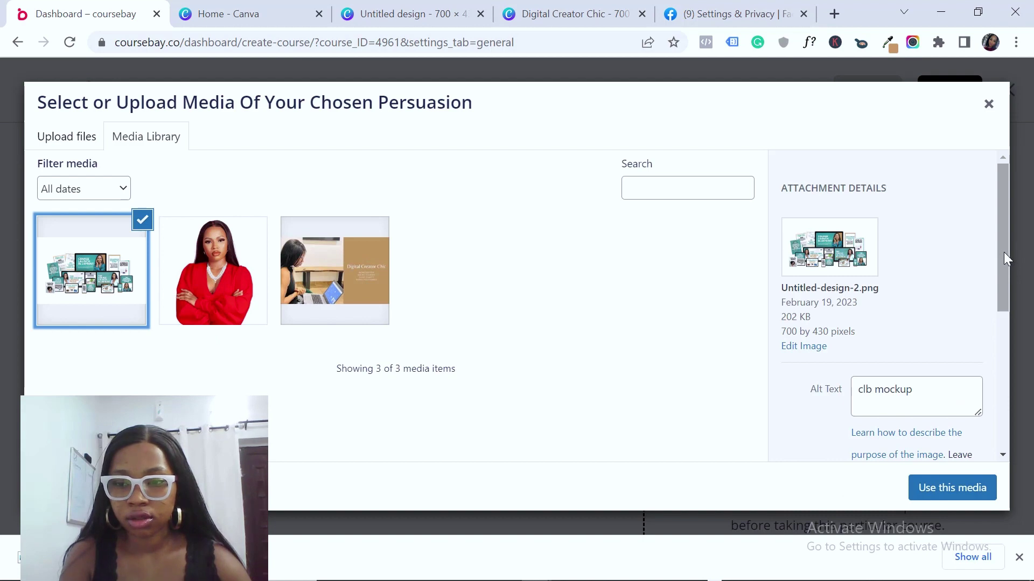
pyautogui.moveTo(1003, 252); pyautogui.dragTo(1015, 417)
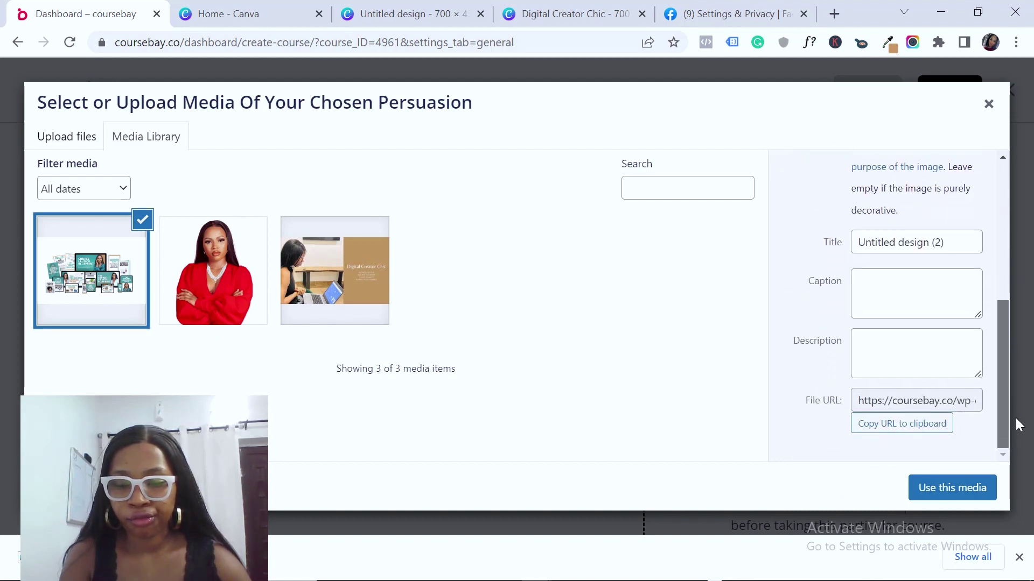
pyautogui.click(948, 495)
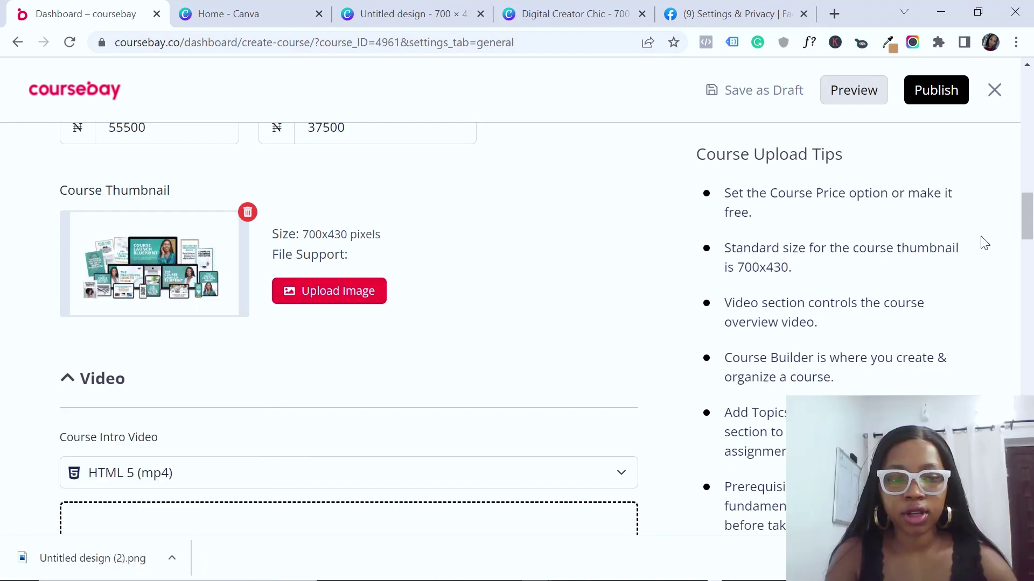
# Step: Try Youtube, Vimeo and HTML 5 (mp4) as the course intro video's source and open the media selection for a video file
pyautogui.moveTo(1028, 227); pyautogui.dragTo(1028, 241)
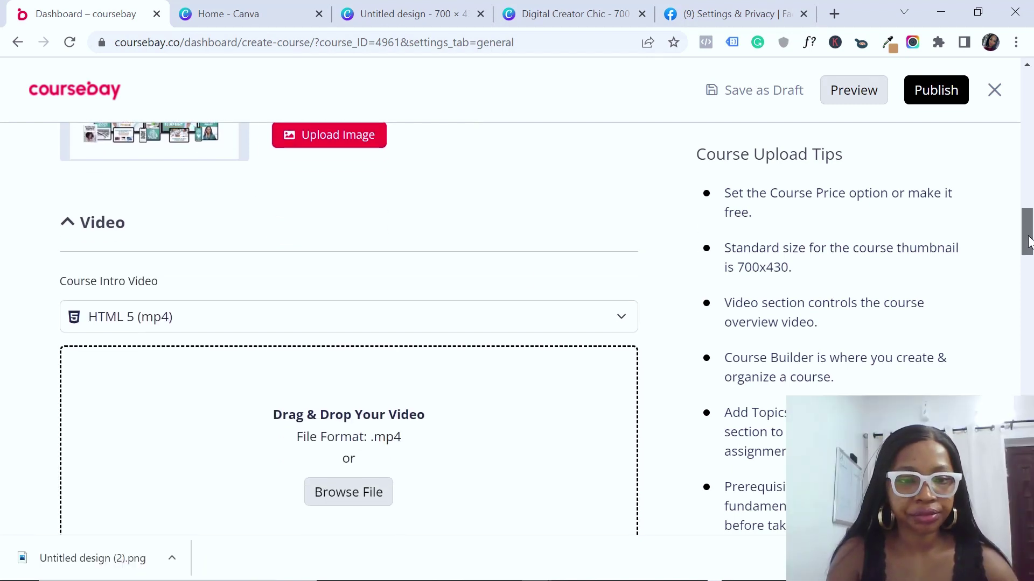
pyautogui.click(68, 222)
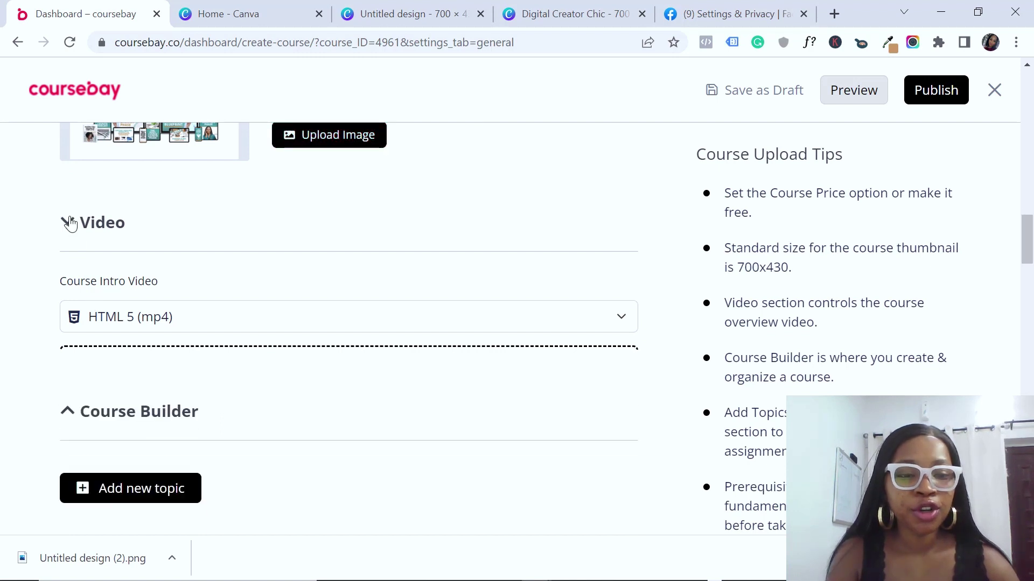
pyautogui.click(69, 223)
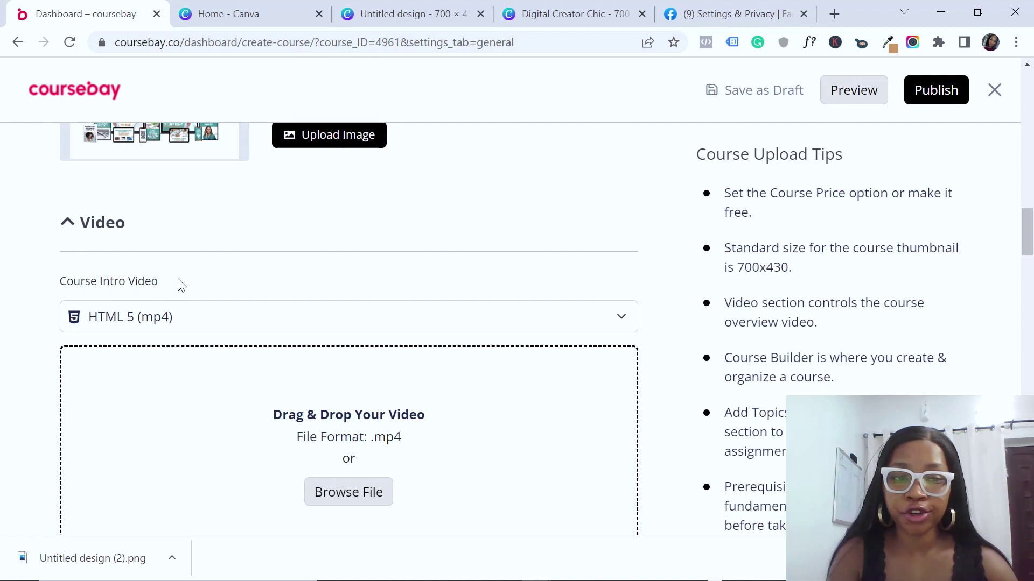
pyautogui.moveTo(1030, 235); pyautogui.dragTo(1030, 240)
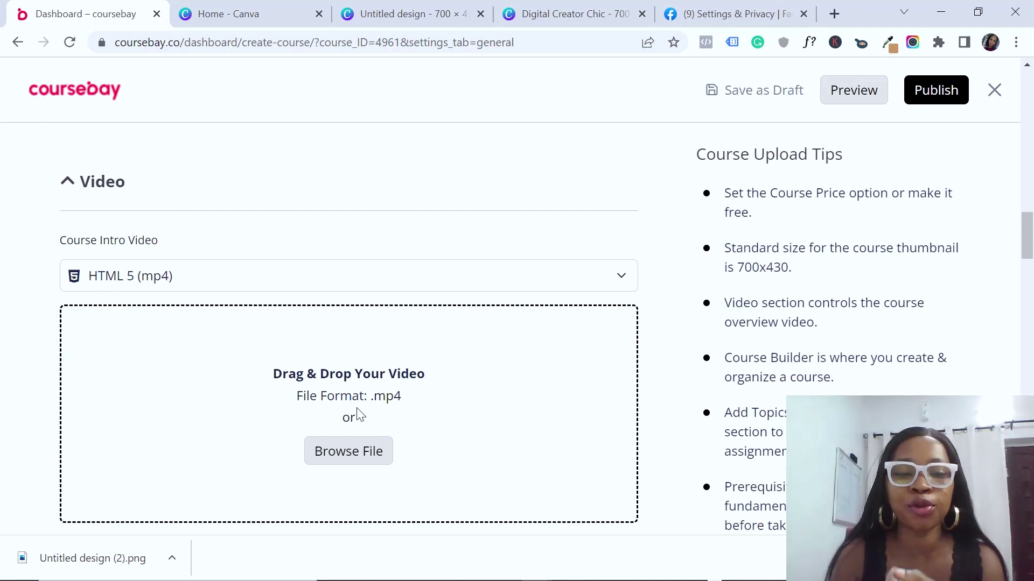
pyautogui.click(238, 281)
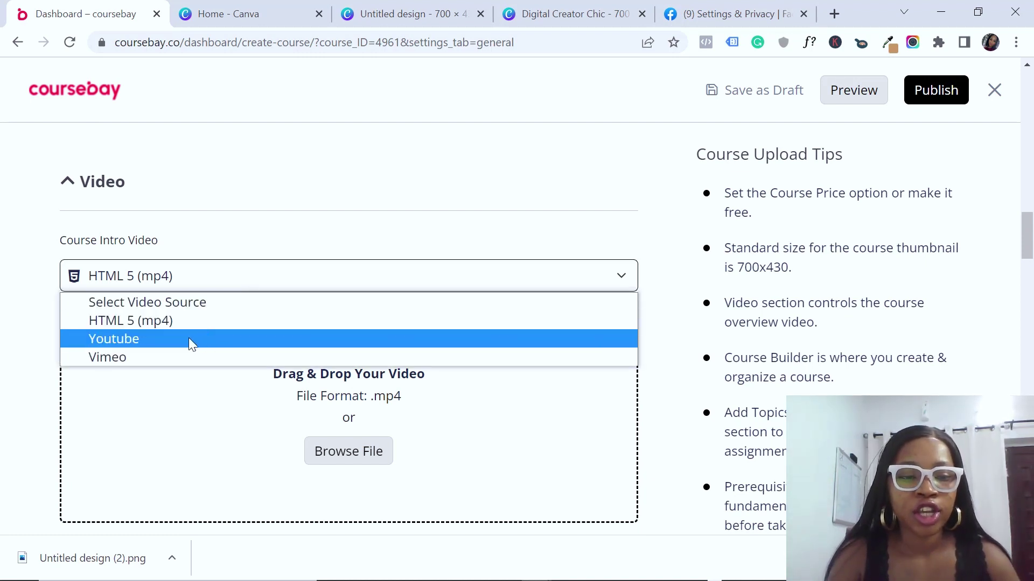
pyautogui.click(189, 339)
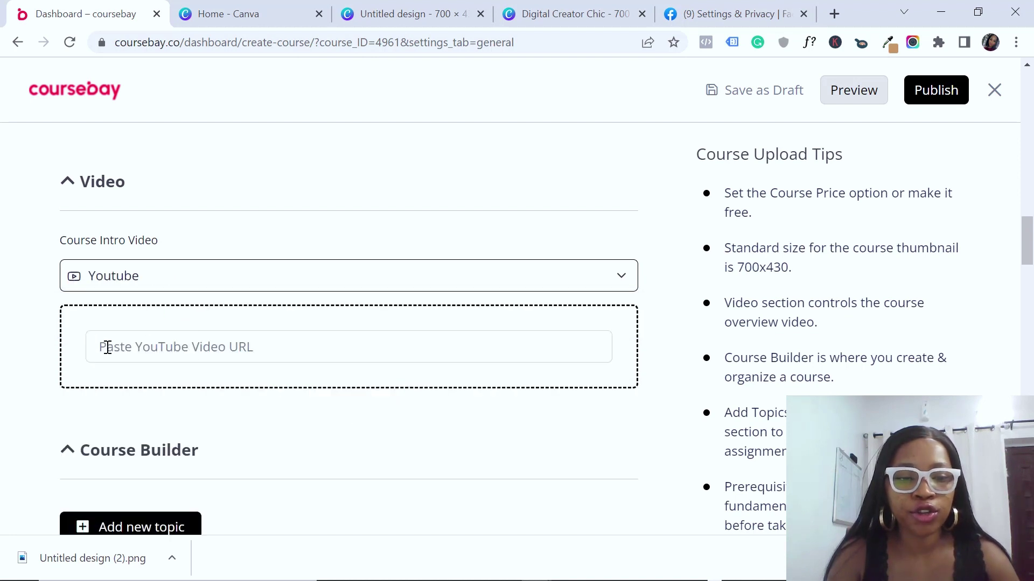
pyautogui.click(199, 275)
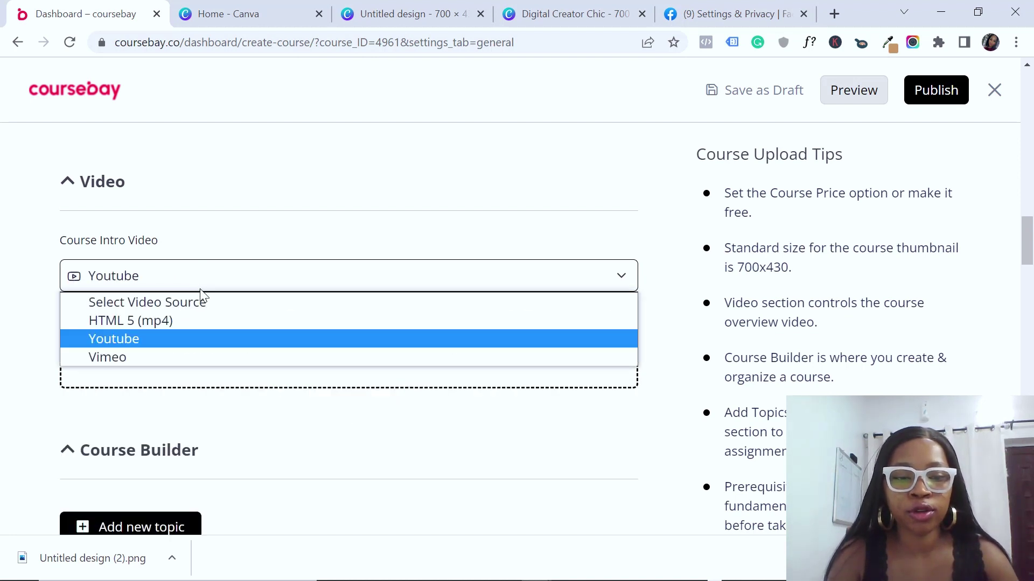
pyautogui.click(177, 356)
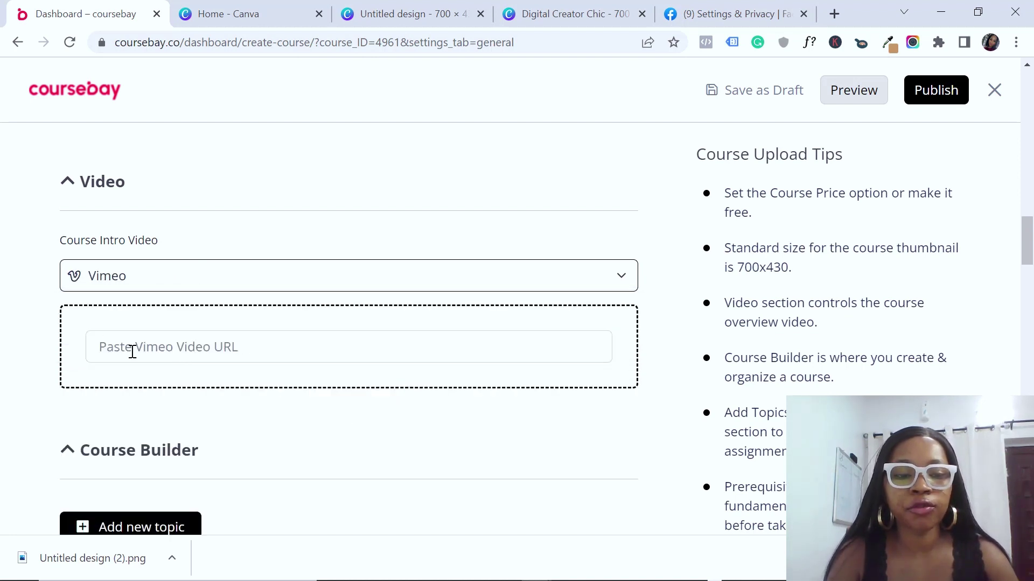
pyautogui.click(183, 279)
pyautogui.click(183, 324)
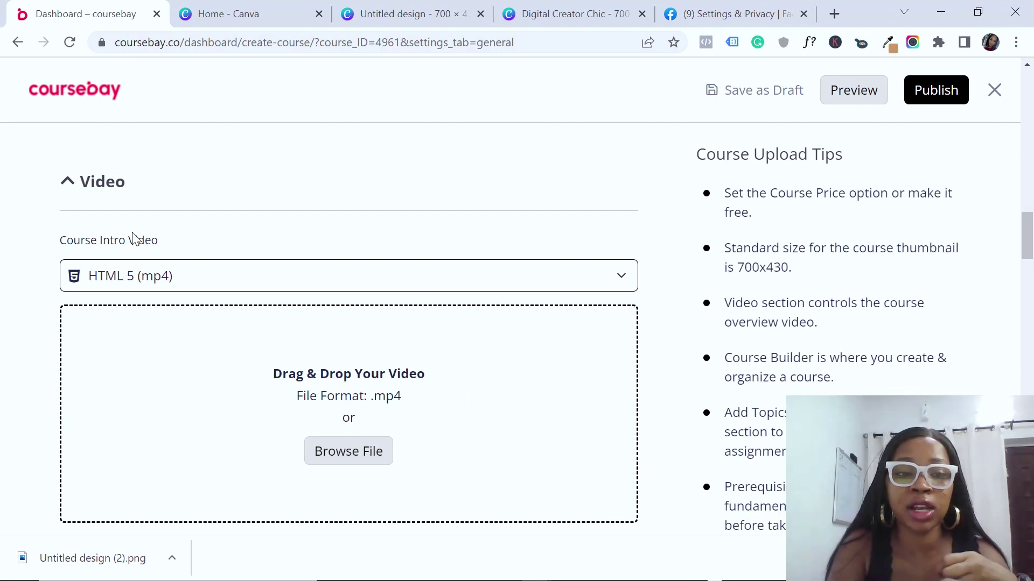
pyautogui.click(337, 452)
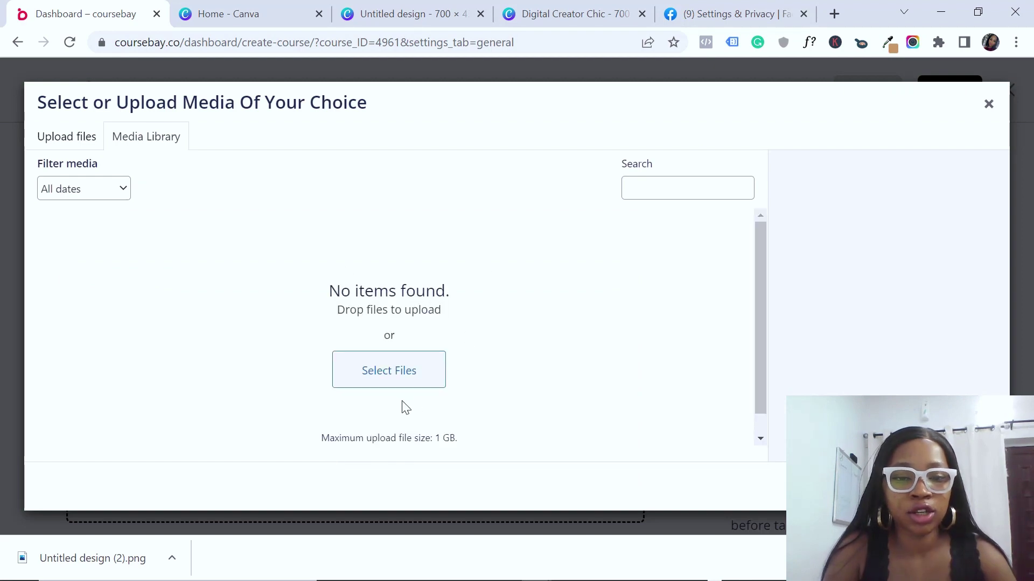
pyautogui.click(989, 105)
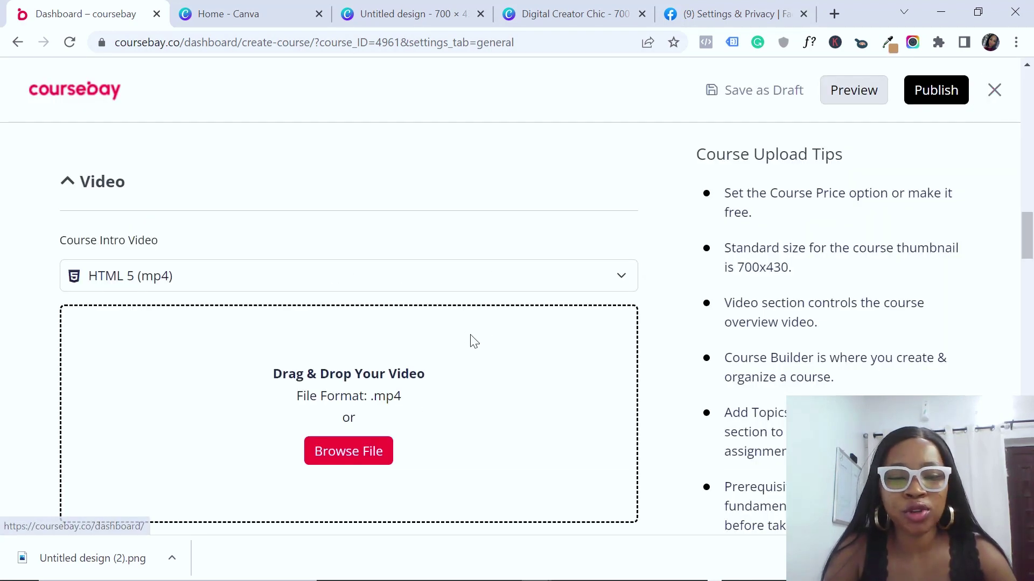
# Step: Set the intro video source to Youtube and, on YouTube in a new tab, copy the share link of the "Course Launch Blueprint" video
pyautogui.click(189, 274)
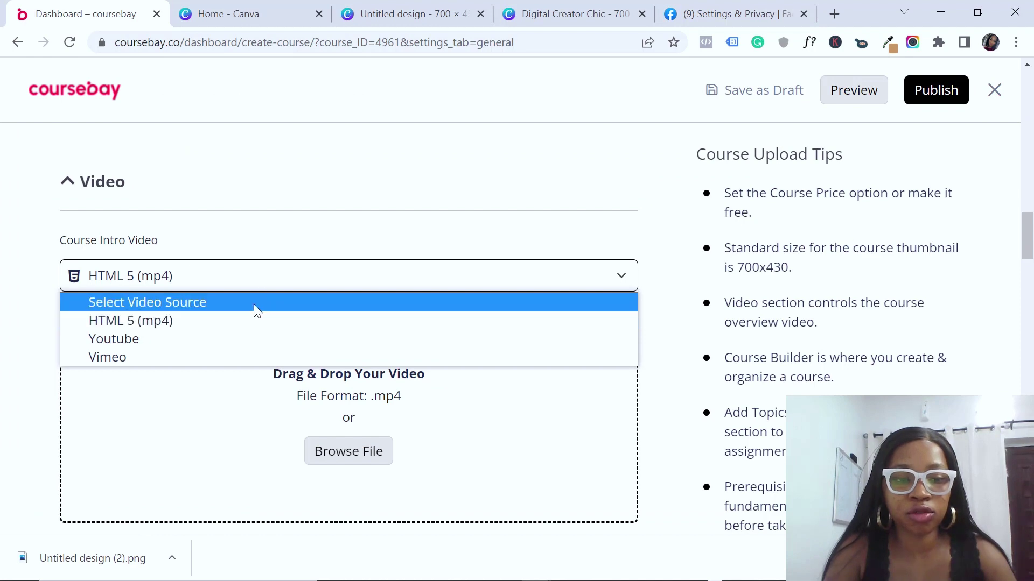
pyautogui.click(147, 341)
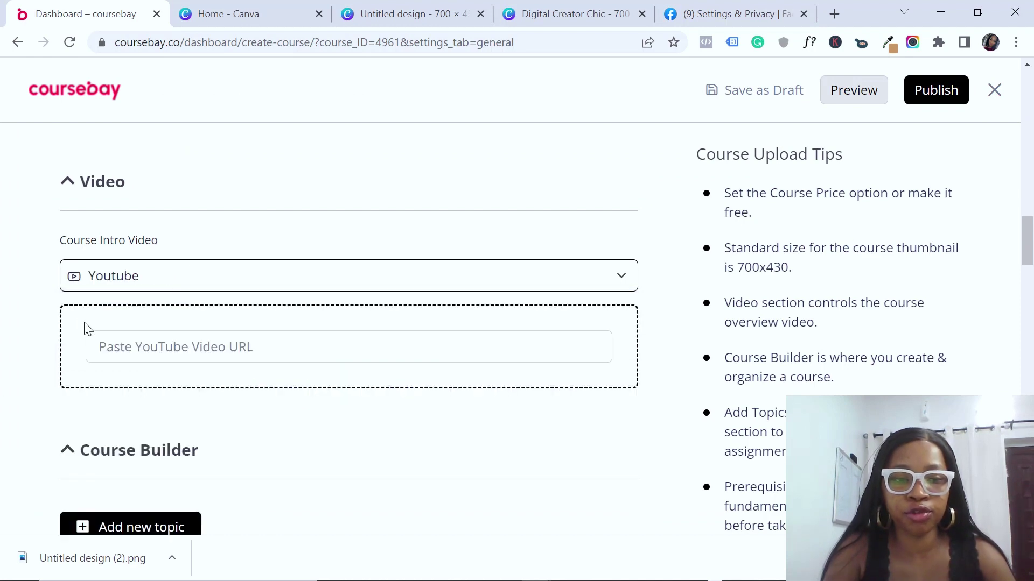
pyautogui.click(834, 13)
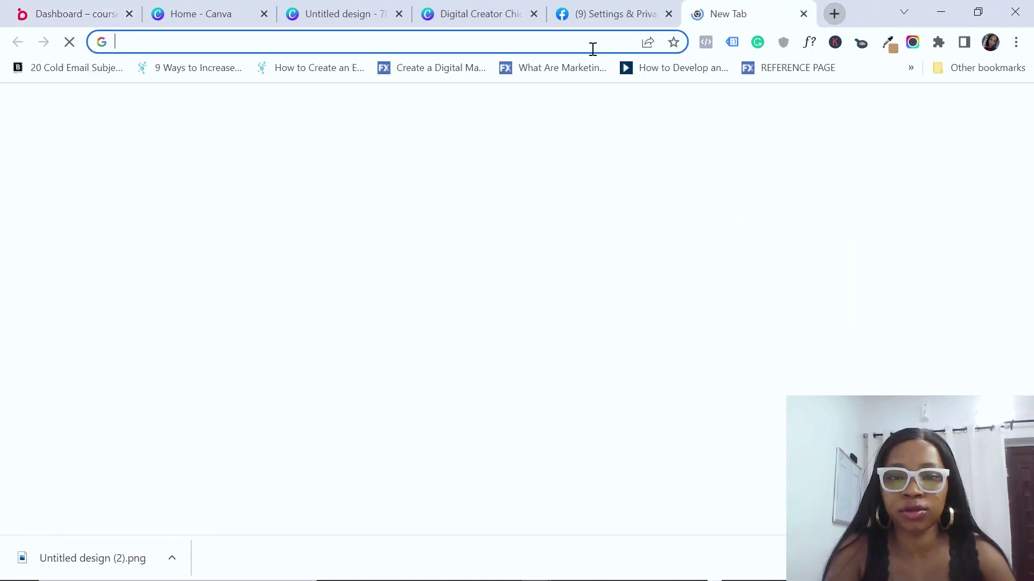
pyautogui.click(575, 43)
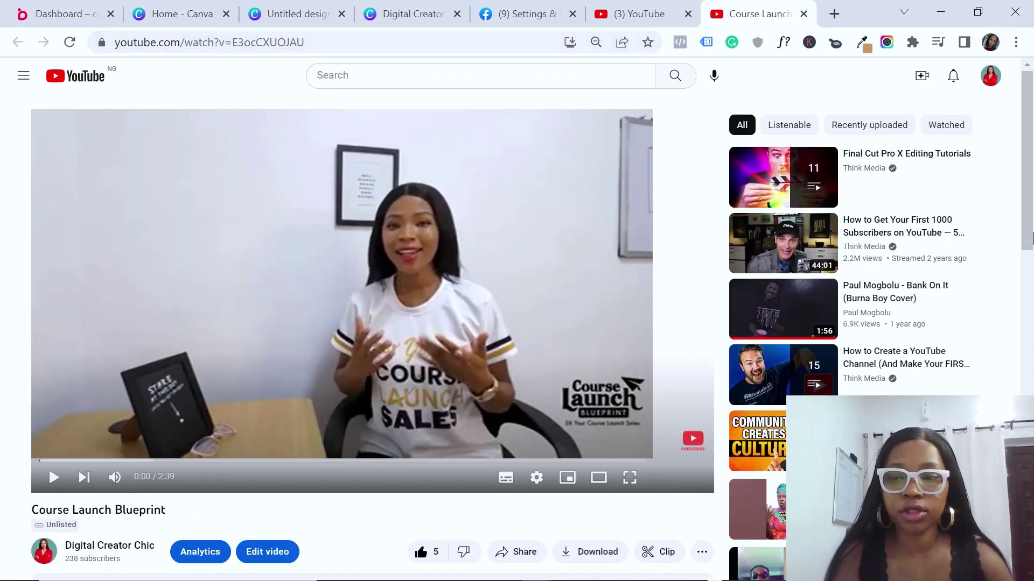
pyautogui.moveTo(1026, 188)
pyautogui.mouseDown()
pyautogui.moveTo(1026, 246)
pyautogui.moveTo(1025, 191)
pyautogui.mouseUp()
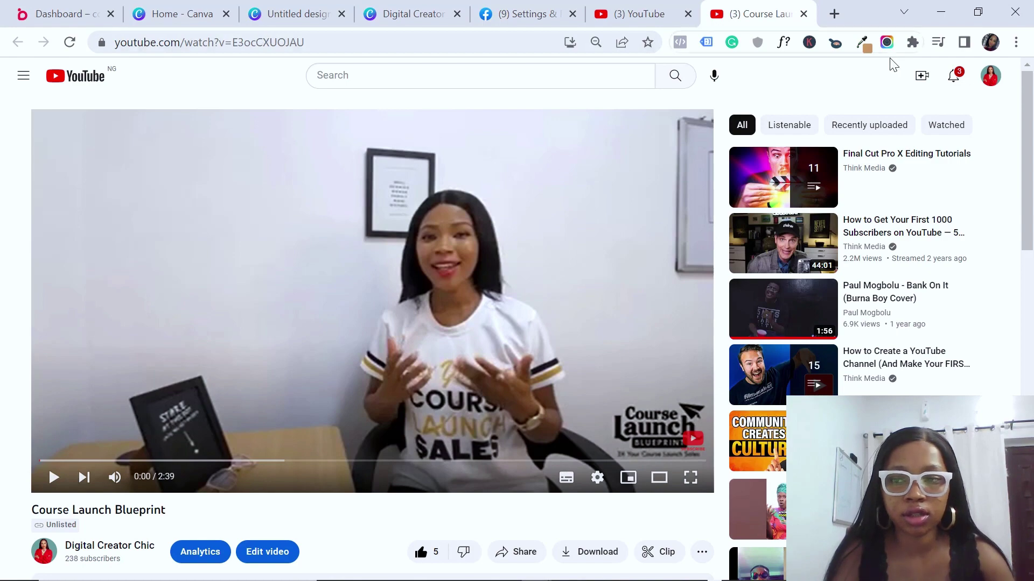
pyautogui.scroll(-5, 360, 258)
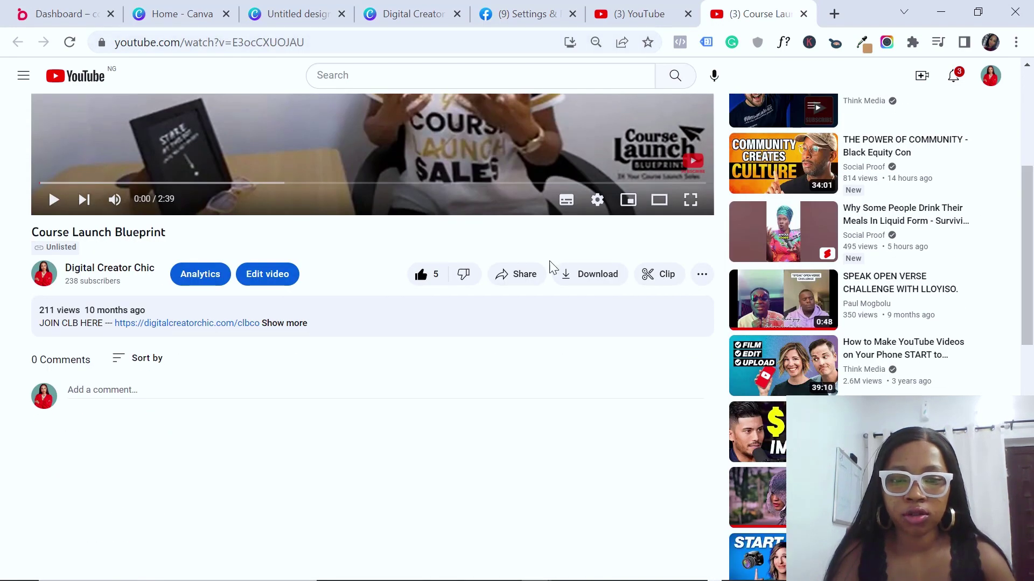
pyautogui.click(525, 274)
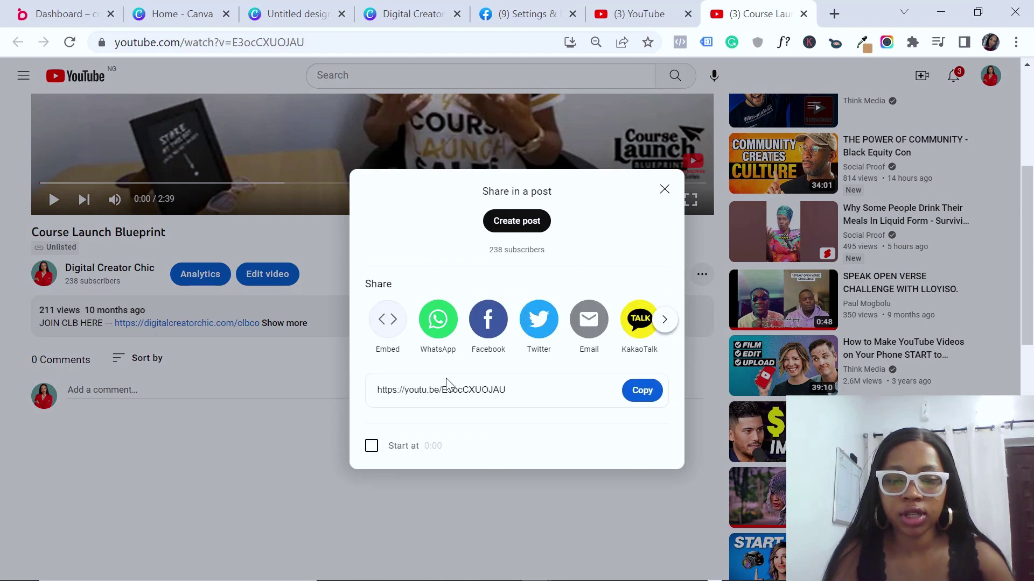
pyautogui.click(644, 391)
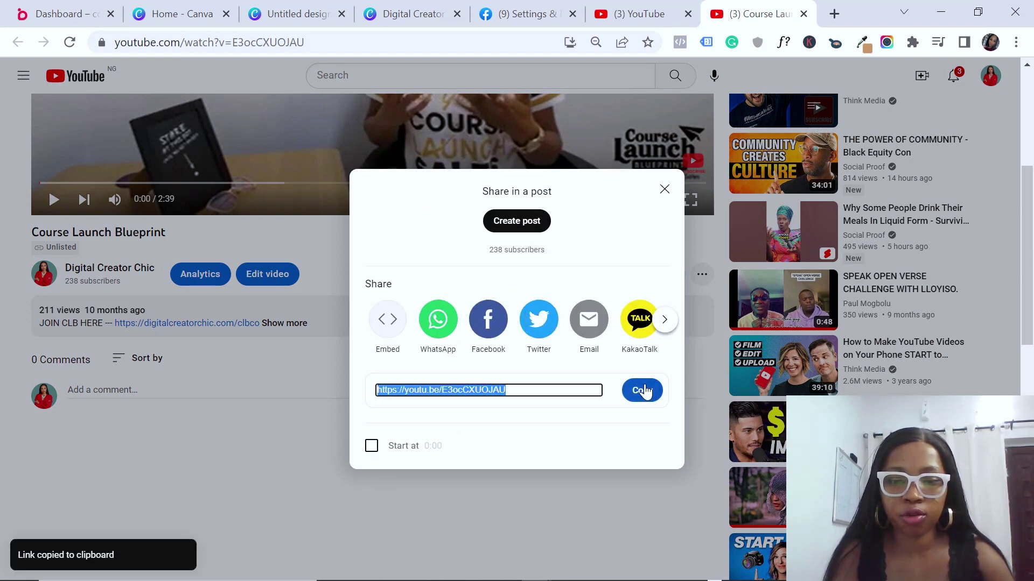
pyautogui.click(323, 392)
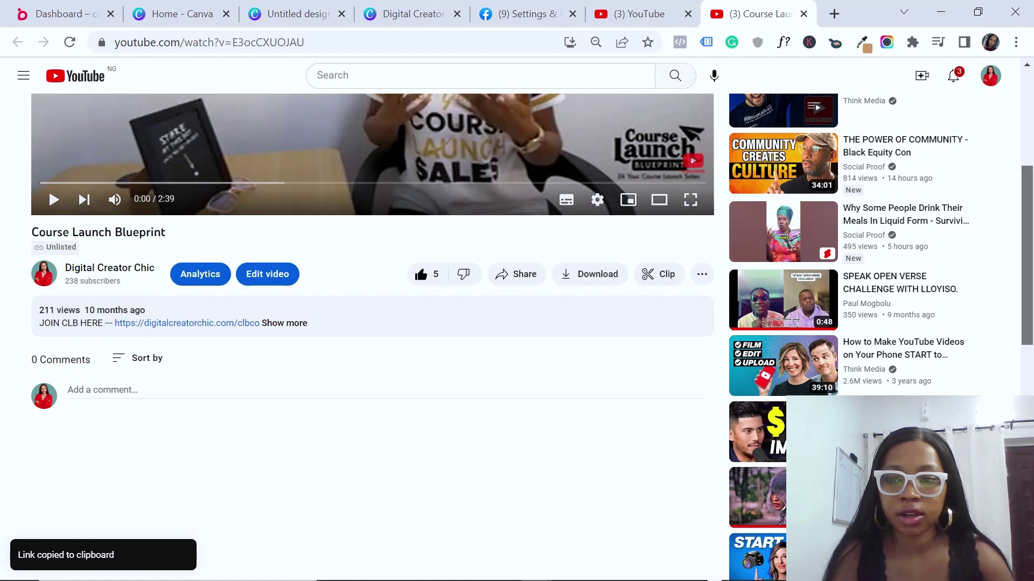
pyautogui.scroll(5, 159, 92)
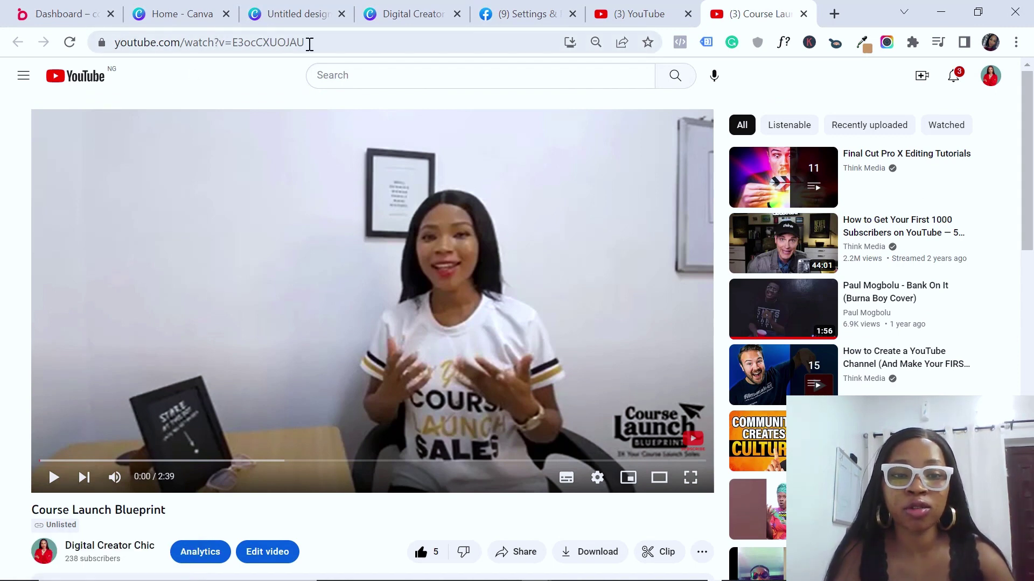
pyautogui.scroll(-2, 536, 413)
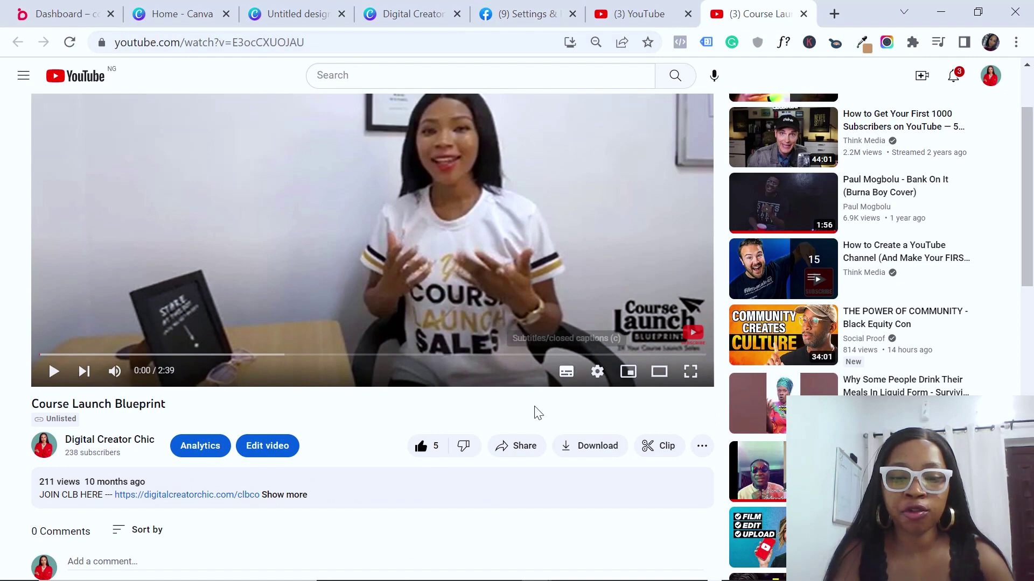
pyautogui.click(519, 445)
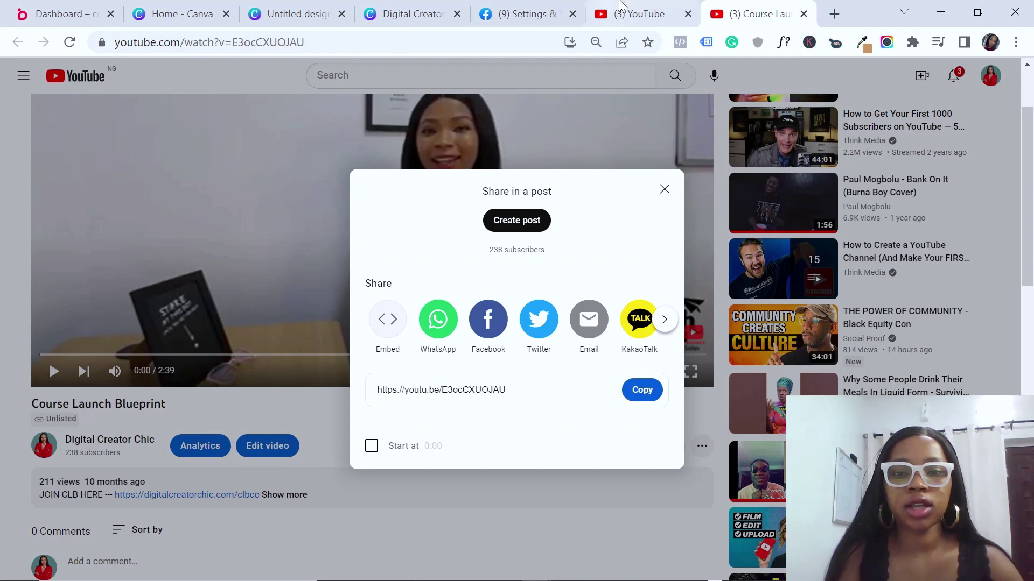
# Step: Switch back to Coursebay, paste the copied link as the course intro video's YouTube URL and collapse the Video section
pyautogui.click(27, 14)
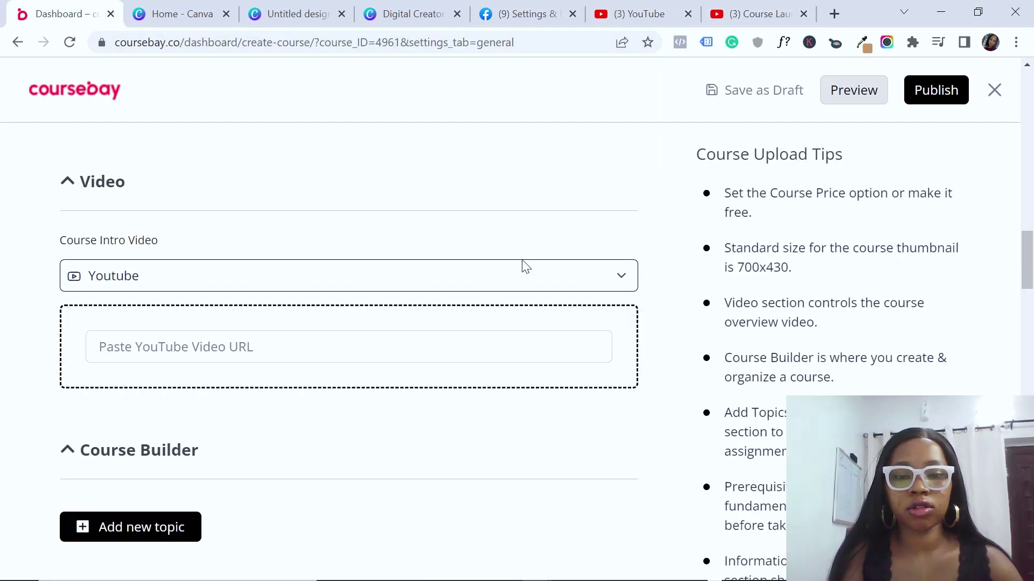
pyautogui.click(421, 337)
pyautogui.hotkey('ctrl', 'v')
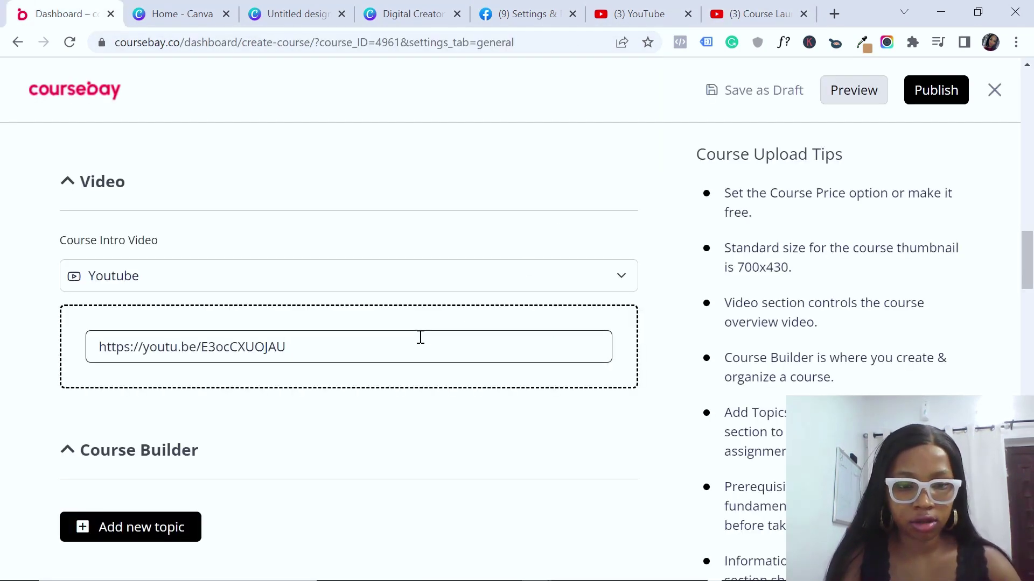
pyautogui.click(562, 201)
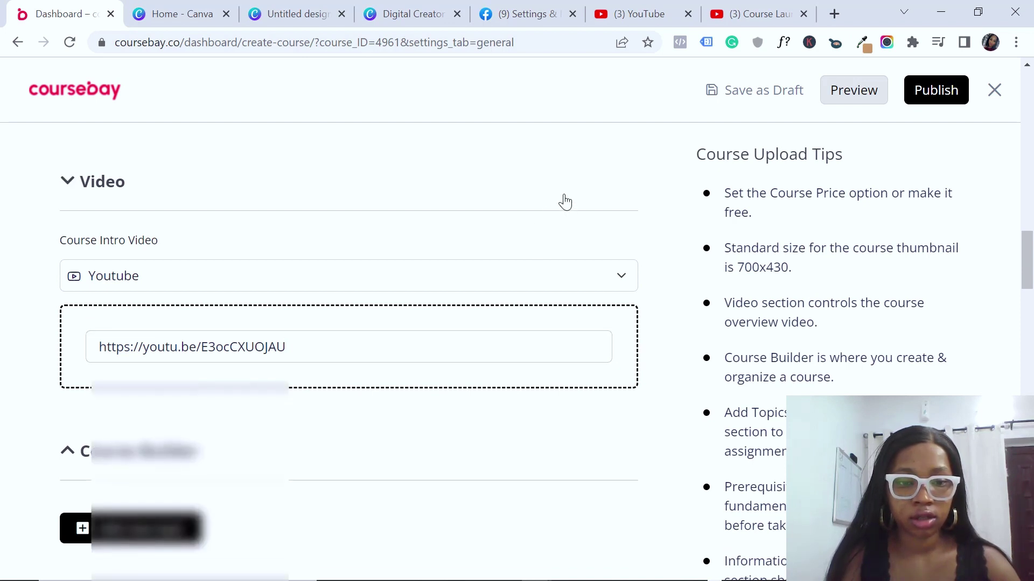
pyautogui.click(496, 194)
pyautogui.click(496, 194)
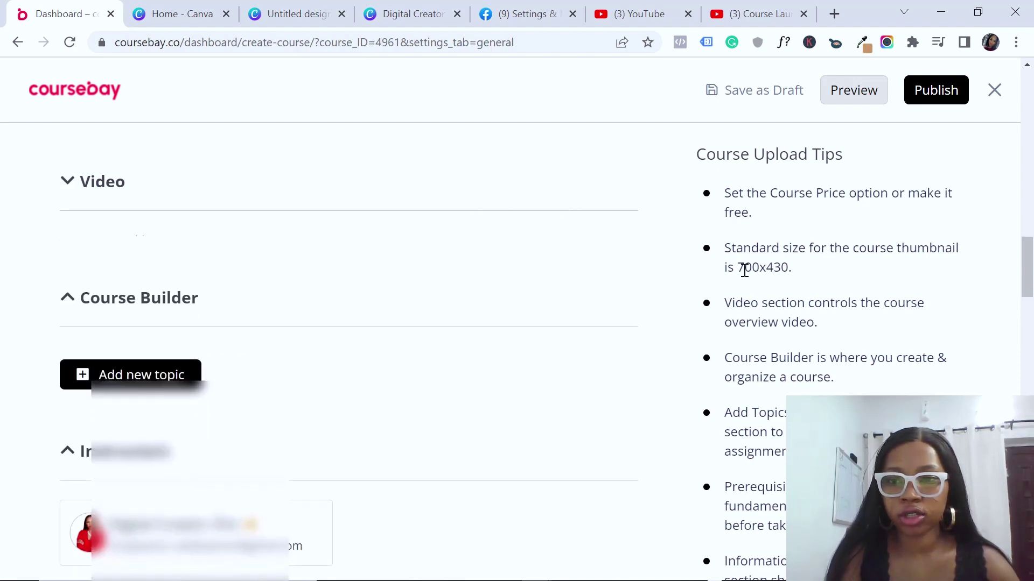
# Step: Preview the course page from its header to its end and return to the course editor's price and thumbnail settings
pyautogui.click(840, 95)
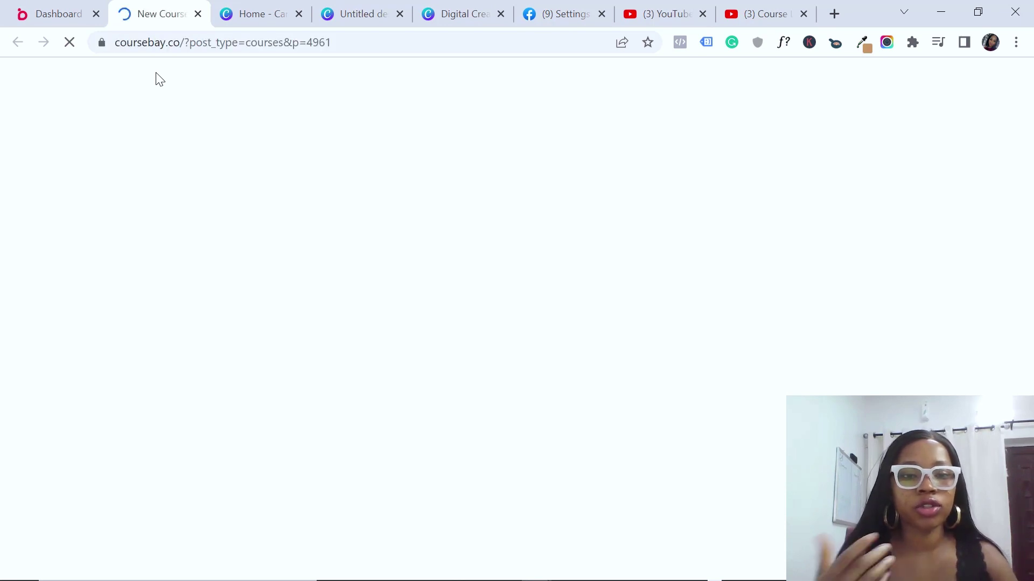
pyautogui.scroll(-15, 158, 79)
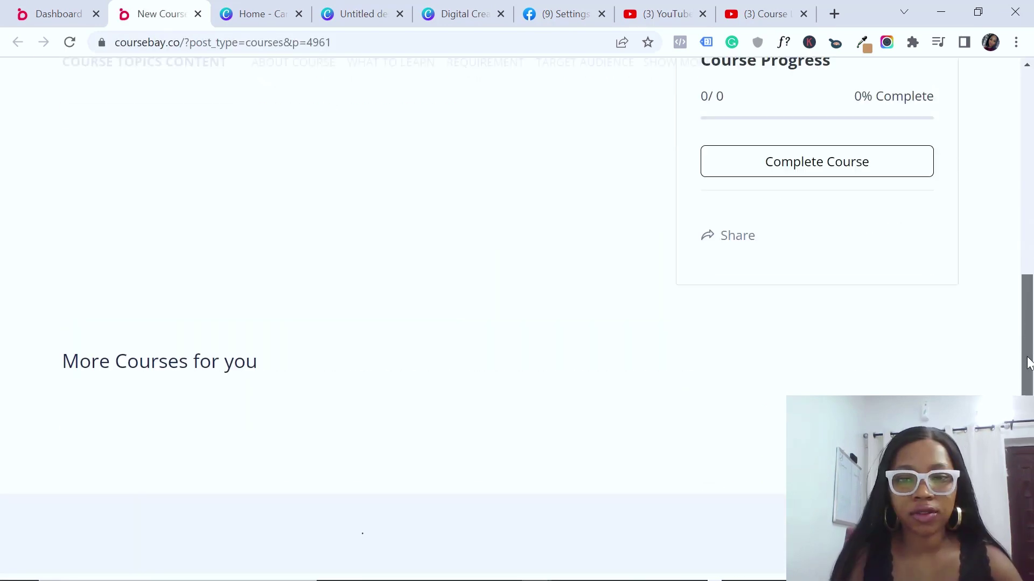
pyautogui.scroll(15, 157, 79)
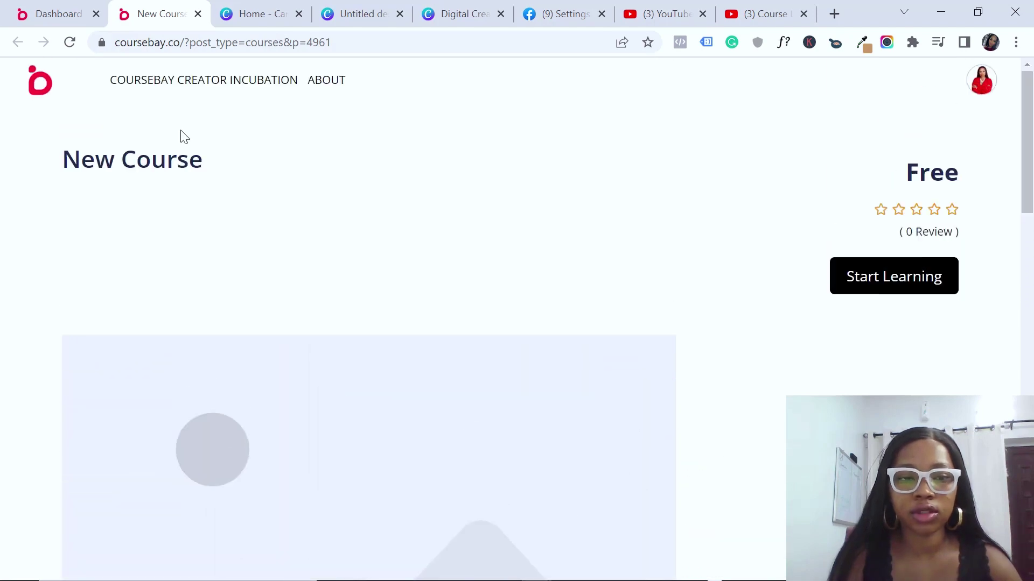
pyautogui.click(67, 21)
pyautogui.moveTo(1028, 447); pyautogui.dragTo(1031, 224)
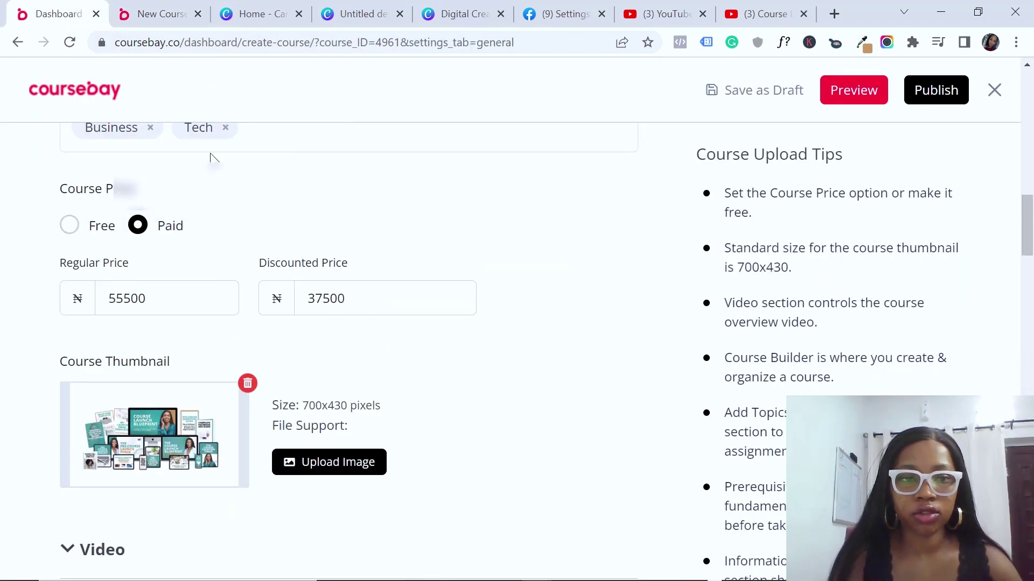
# Step: Look over the New Course preview page once more and return to the course editor
pyautogui.click(161, 13)
pyautogui.scroll(-10, 1017, 348)
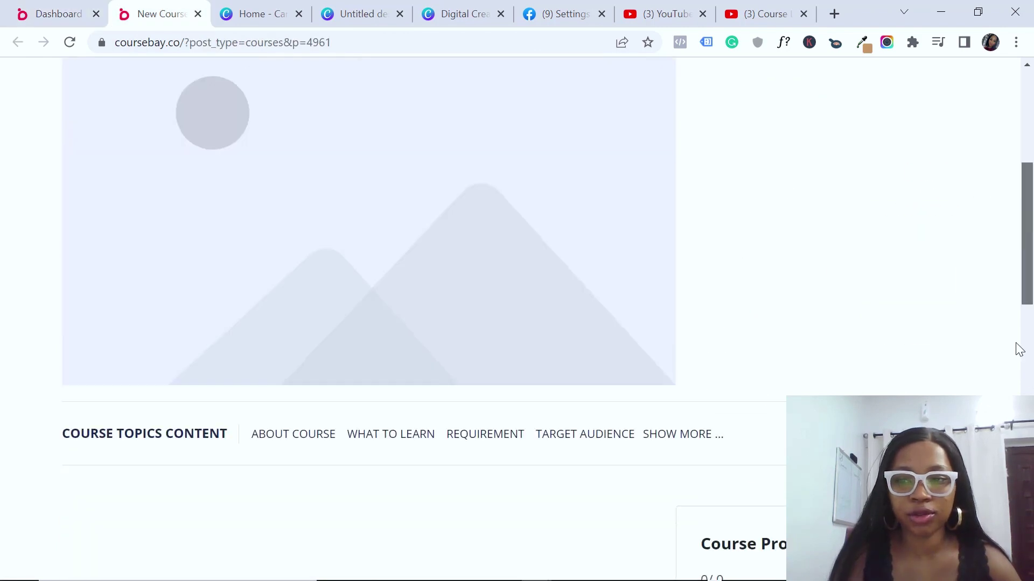
pyautogui.scroll(10, 1026, 215)
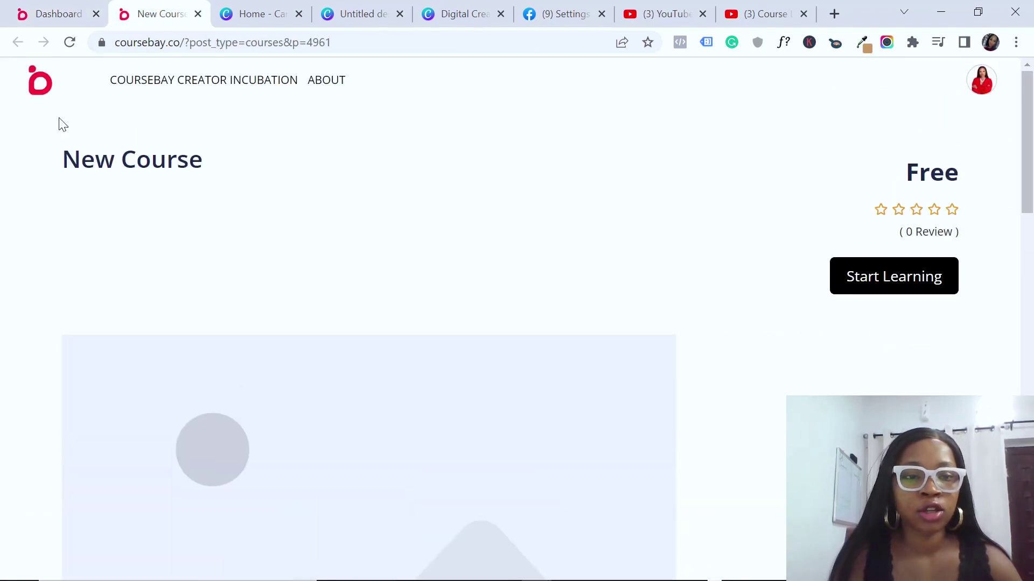
pyautogui.click(53, 16)
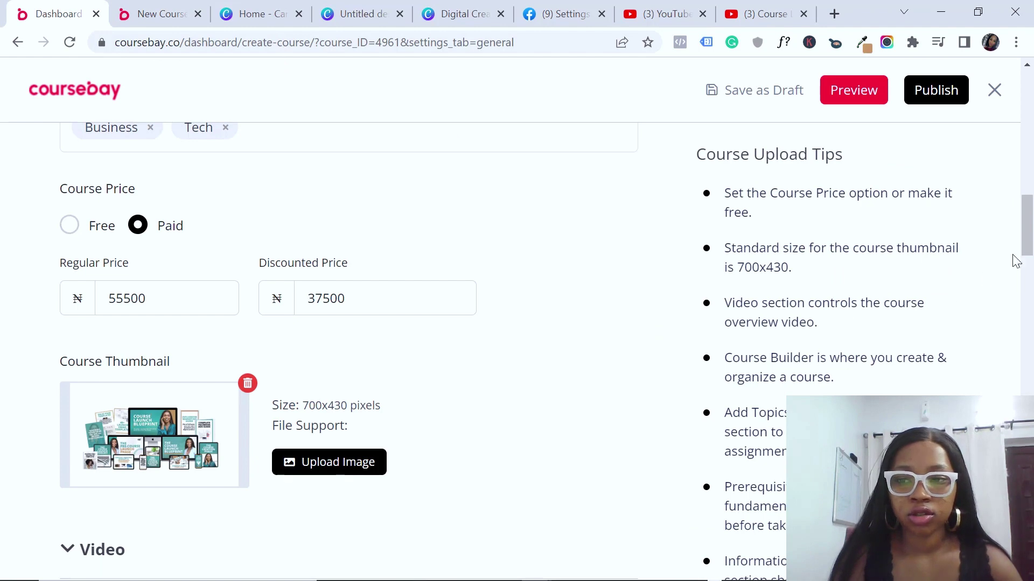
pyautogui.moveTo(1027, 243); pyautogui.dragTo(1031, 267)
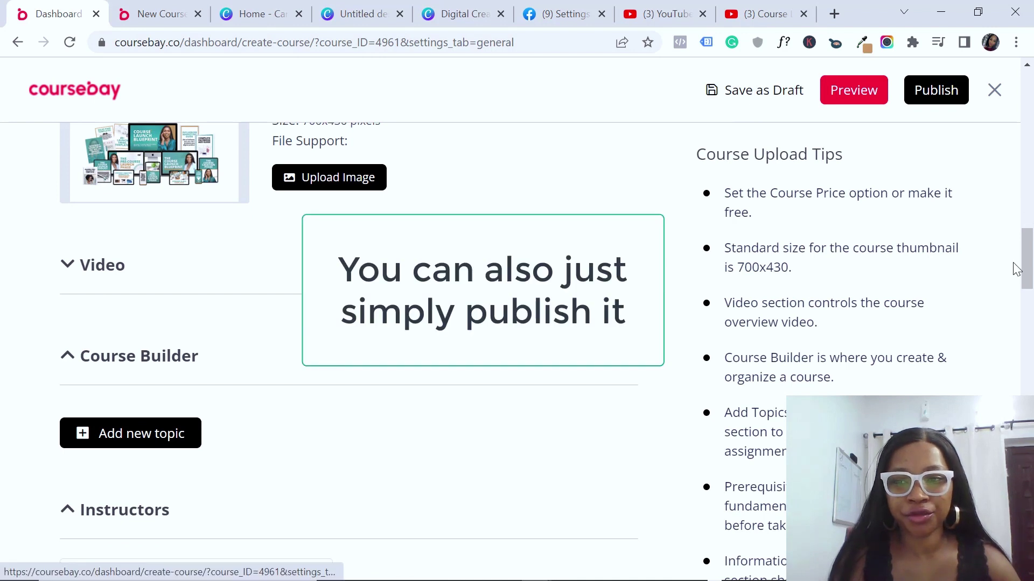
pyautogui.moveTo(1029, 276)
pyautogui.mouseDown()
pyautogui.moveTo(1031, 293)
pyautogui.moveTo(1030, 277)
pyautogui.mouseUp()
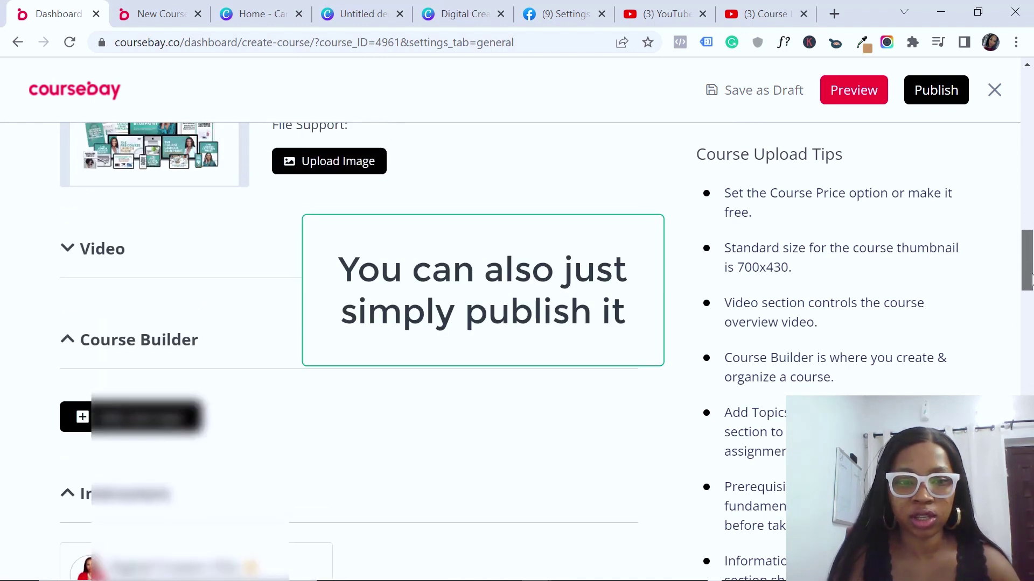
pyautogui.click(92, 267)
pyautogui.click(92, 267)
# Step: Try switching content drip on and off in the course's Content Drip settings
pyautogui.moveTo(1029, 261); pyautogui.dragTo(1030, 170)
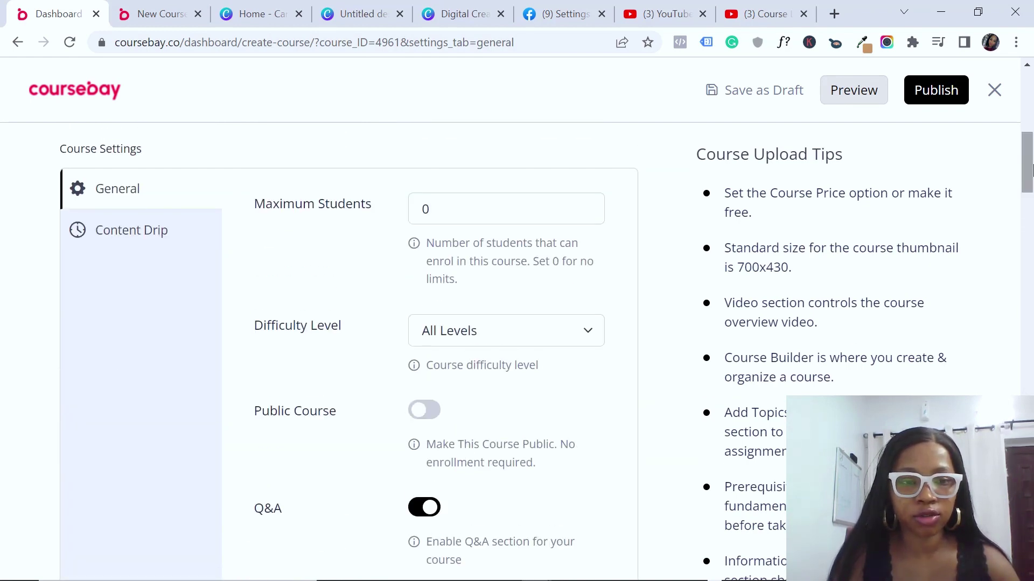
pyautogui.click(139, 242)
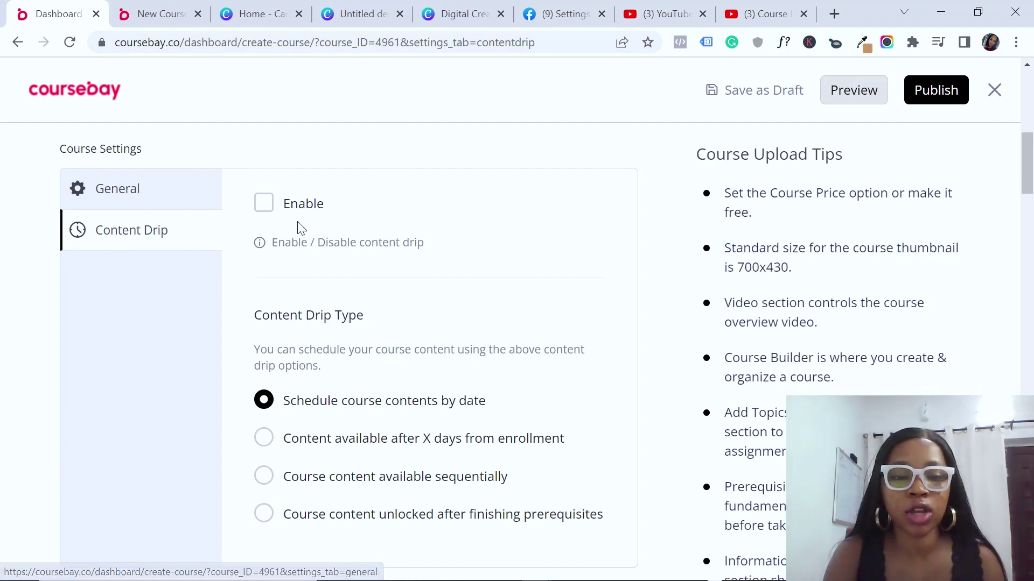
pyautogui.click(264, 203)
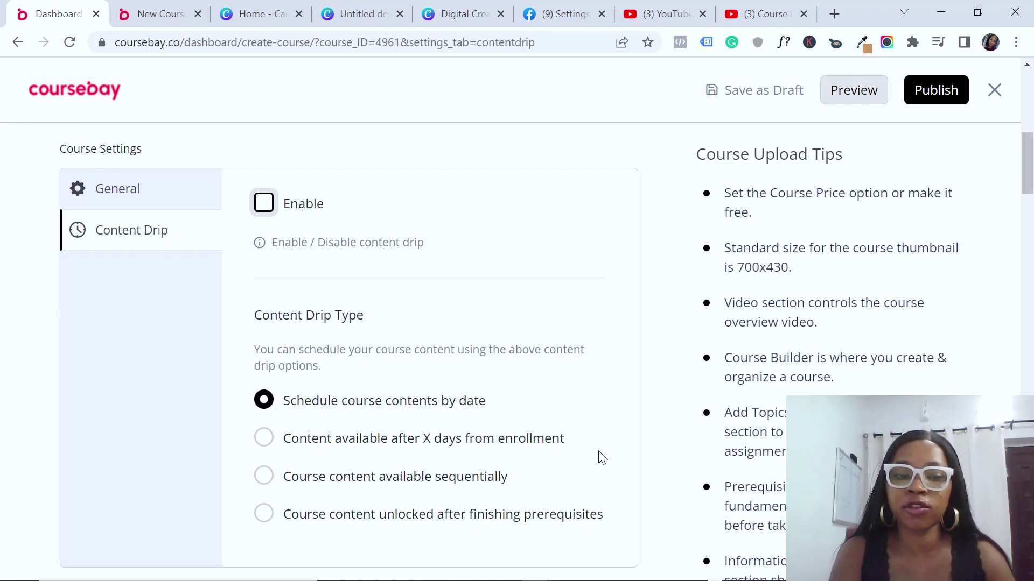
pyautogui.click(264, 205)
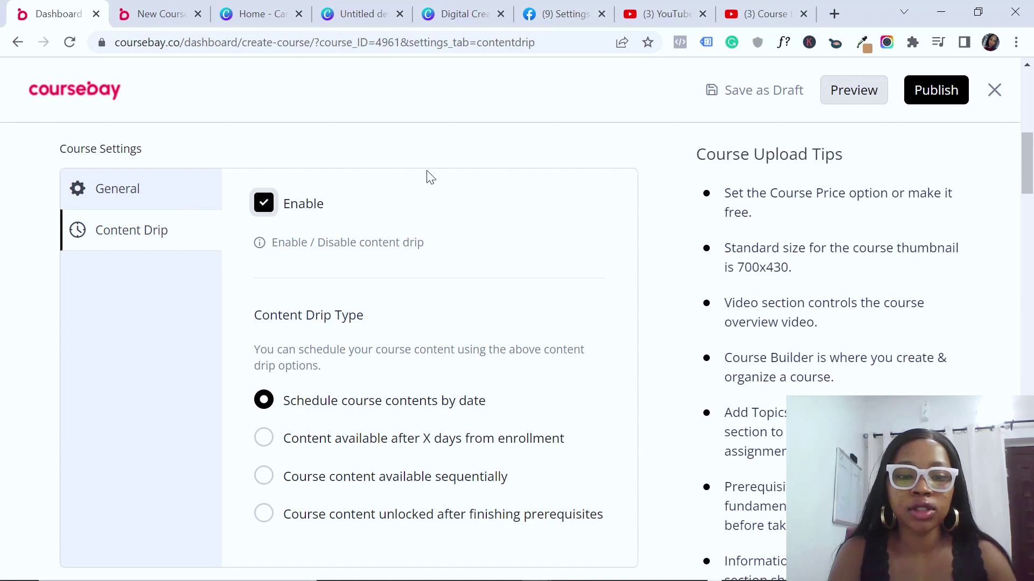
pyautogui.click(264, 203)
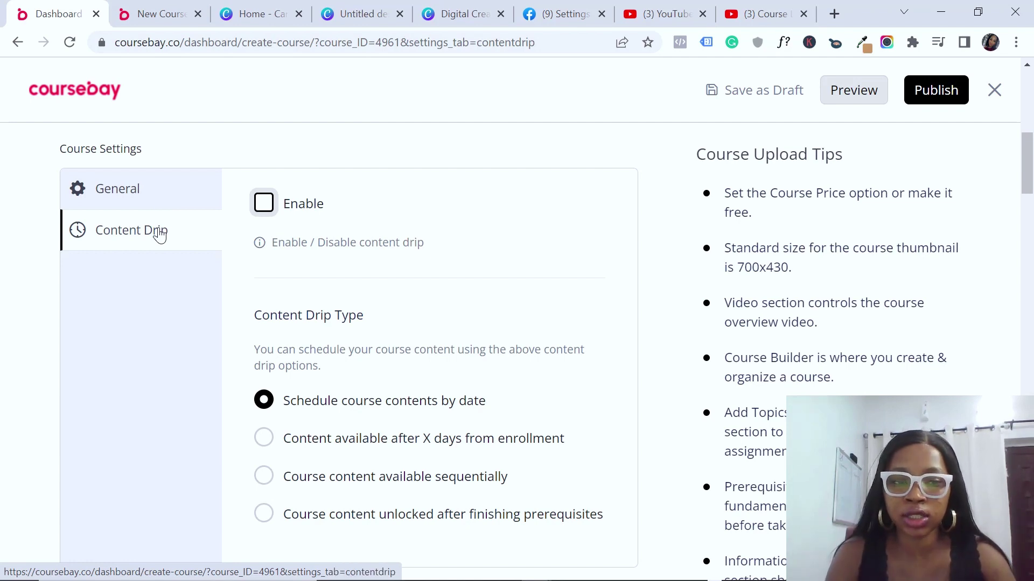
# Step: Collapse the Course Builder section of the course editor
pyautogui.scroll(-15, 162, 226)
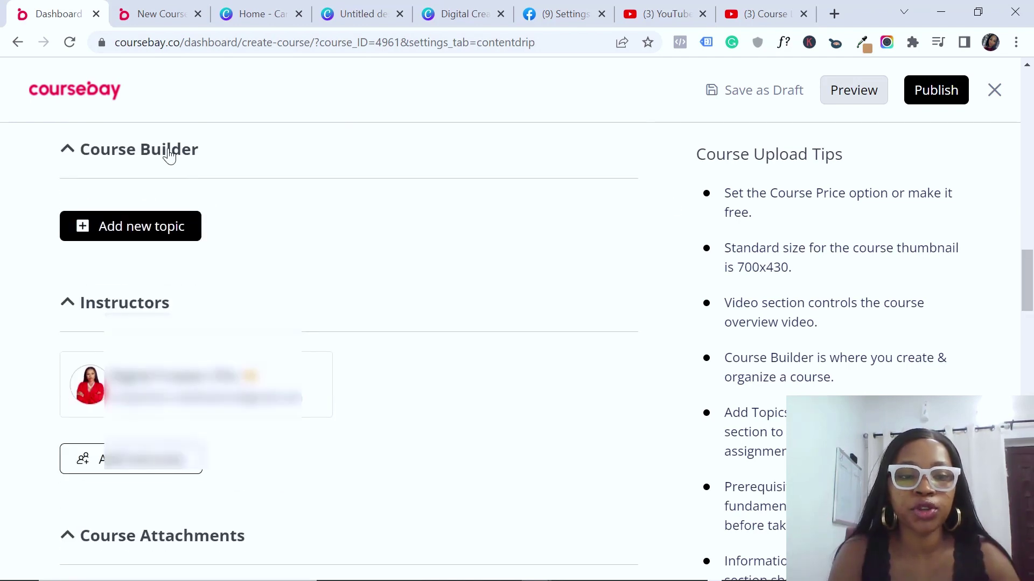
pyautogui.click(169, 153)
pyautogui.click(167, 154)
pyautogui.click(166, 154)
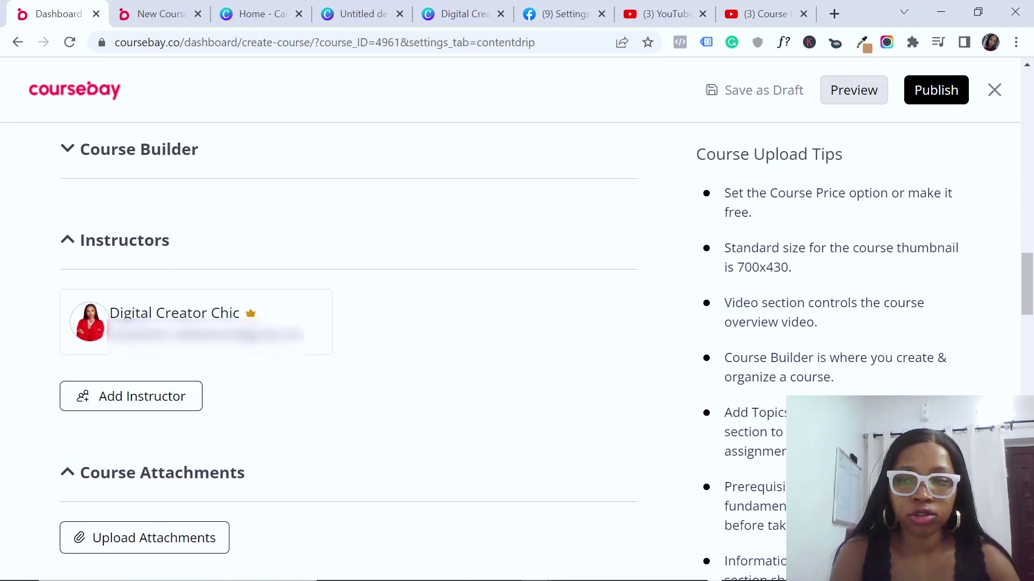
# Step: View the Add Instructor dialog and the media selection for course attachments, closing each without adding anything
pyautogui.scroll(-4, 160, 225)
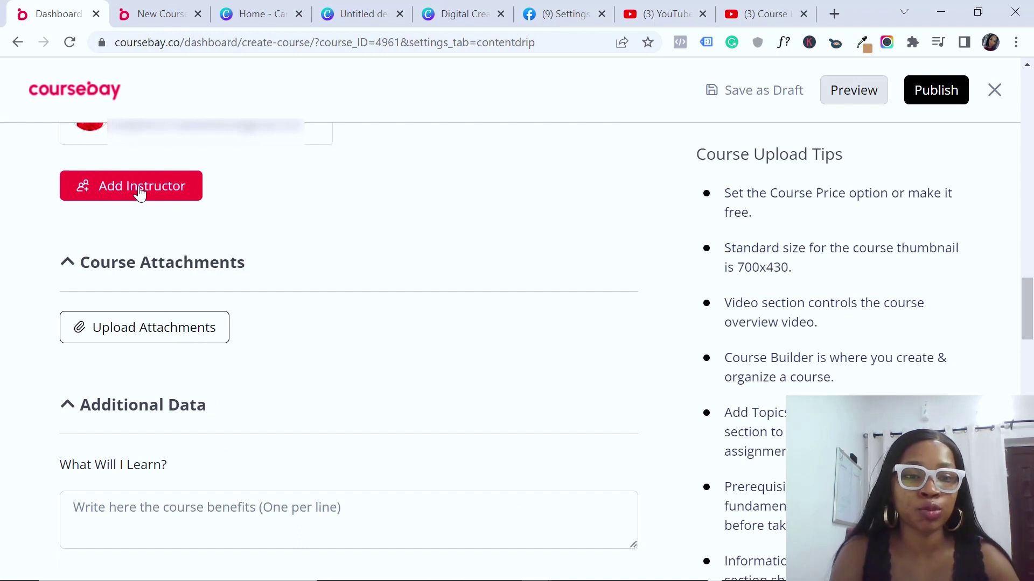
pyautogui.click(139, 192)
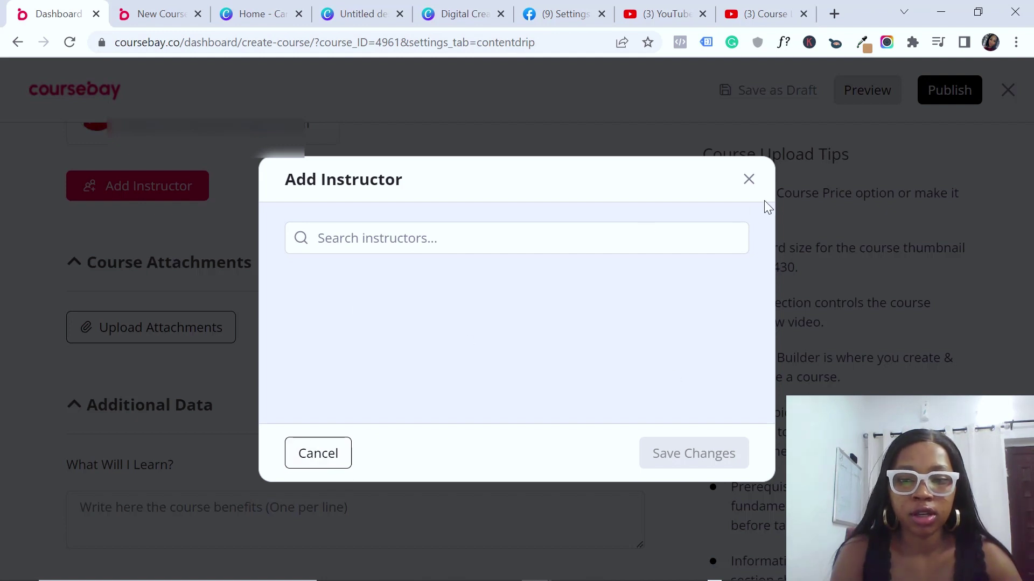
pyautogui.click(751, 177)
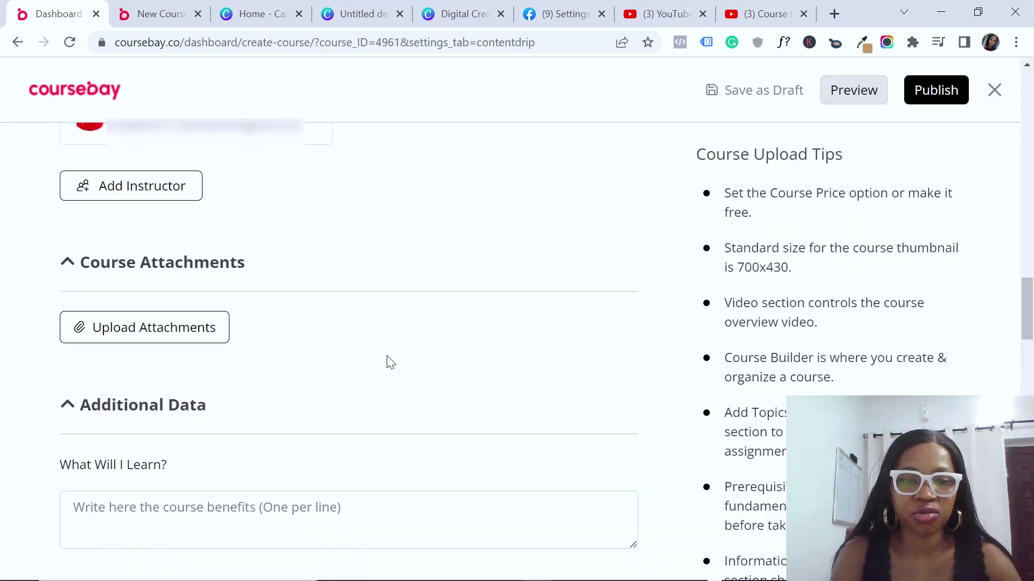
pyautogui.scroll(-2, 1027, 307)
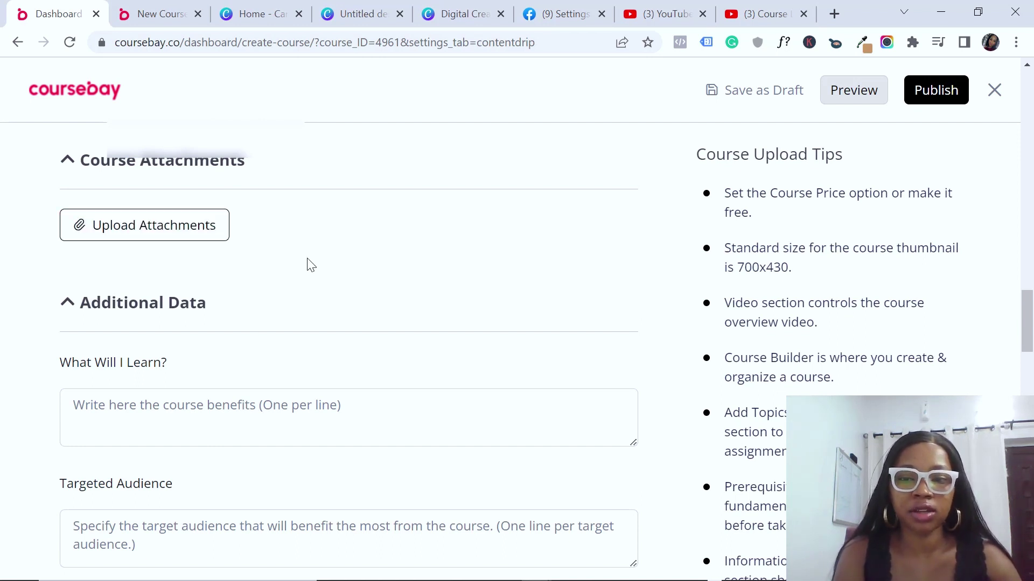
pyautogui.click(171, 230)
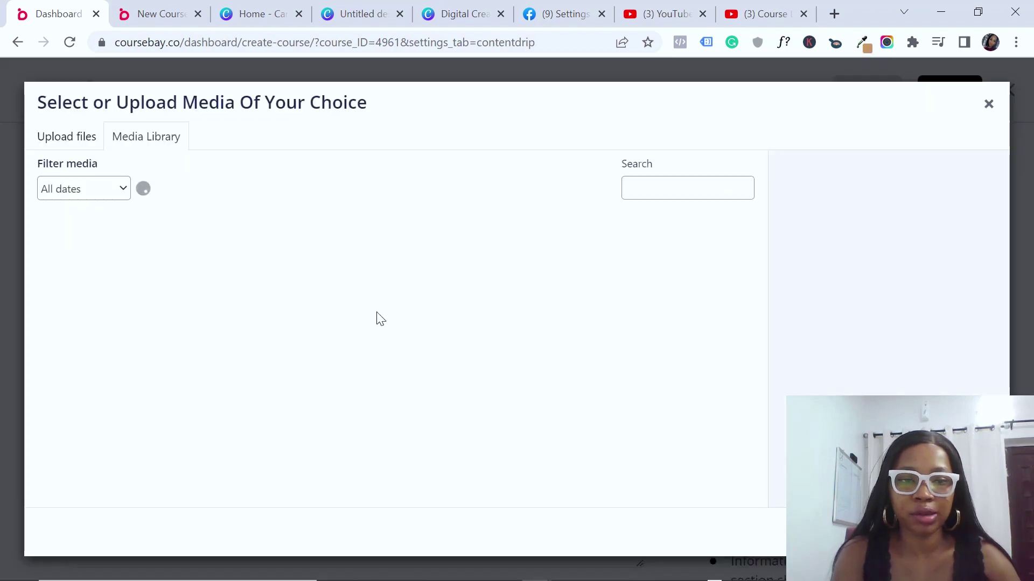
pyautogui.click(988, 104)
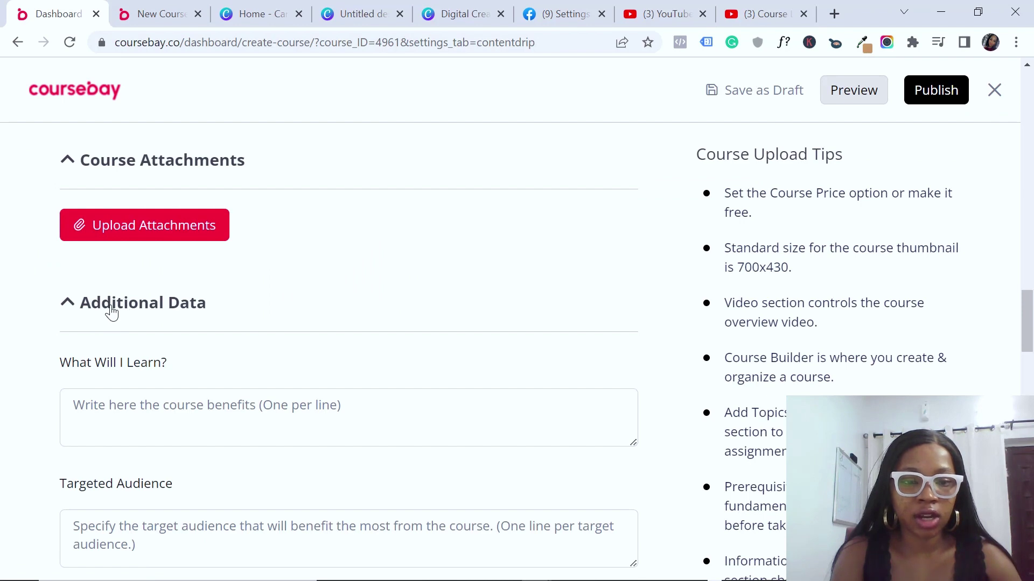
# Step: Enter "How to launch a course" as the first benefit under What Will I Learn in Additional Data
pyautogui.moveTo(1031, 311); pyautogui.dragTo(1031, 333)
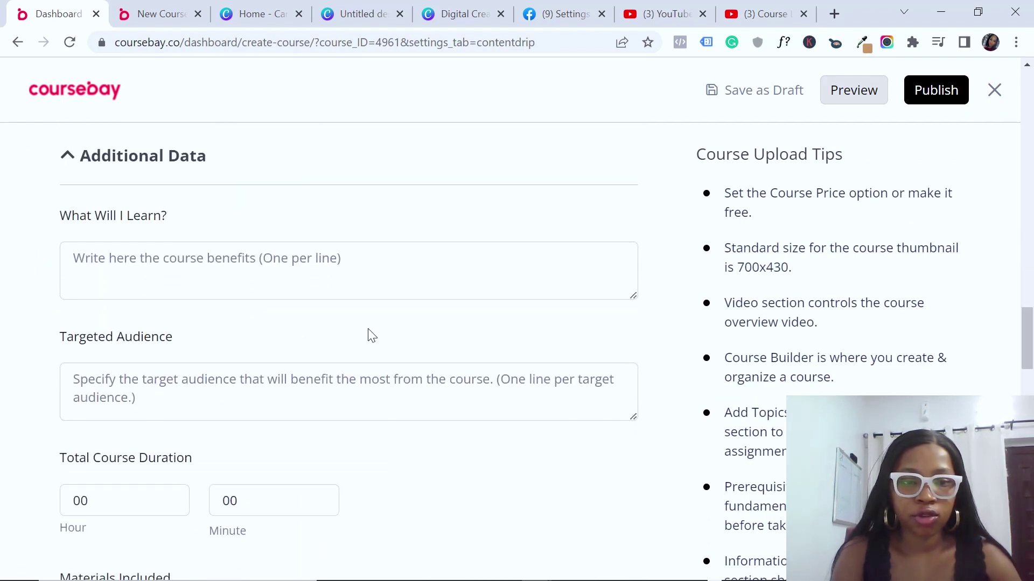
pyautogui.click(180, 262)
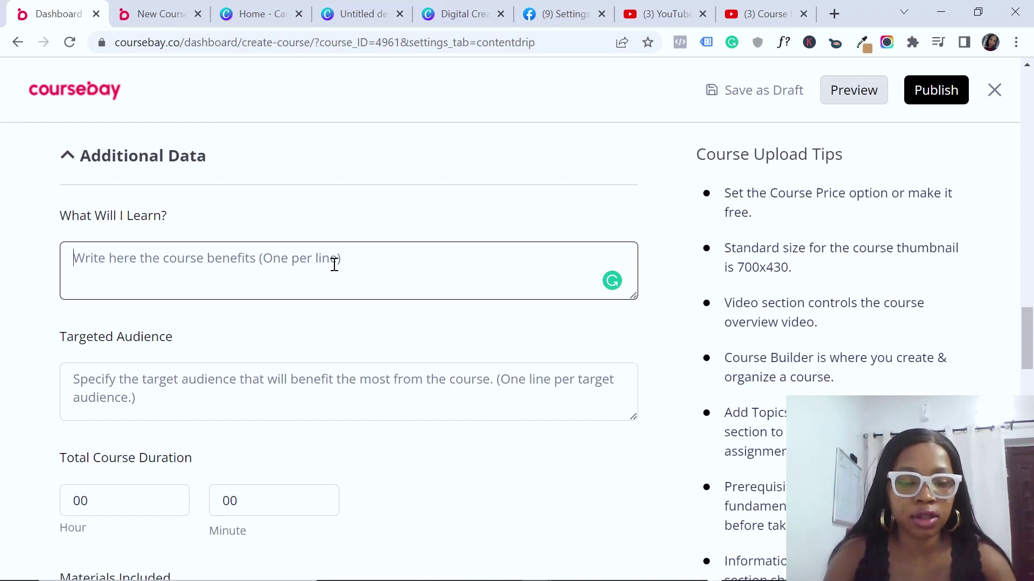
pyautogui.write('L')
pyautogui.press('BackSpace')
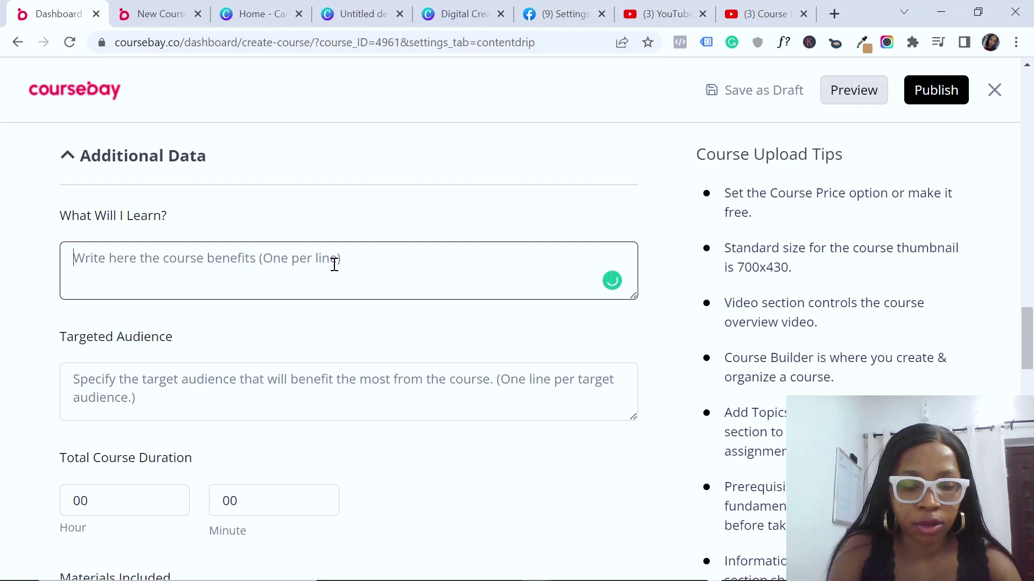
pyautogui.write('How to ')
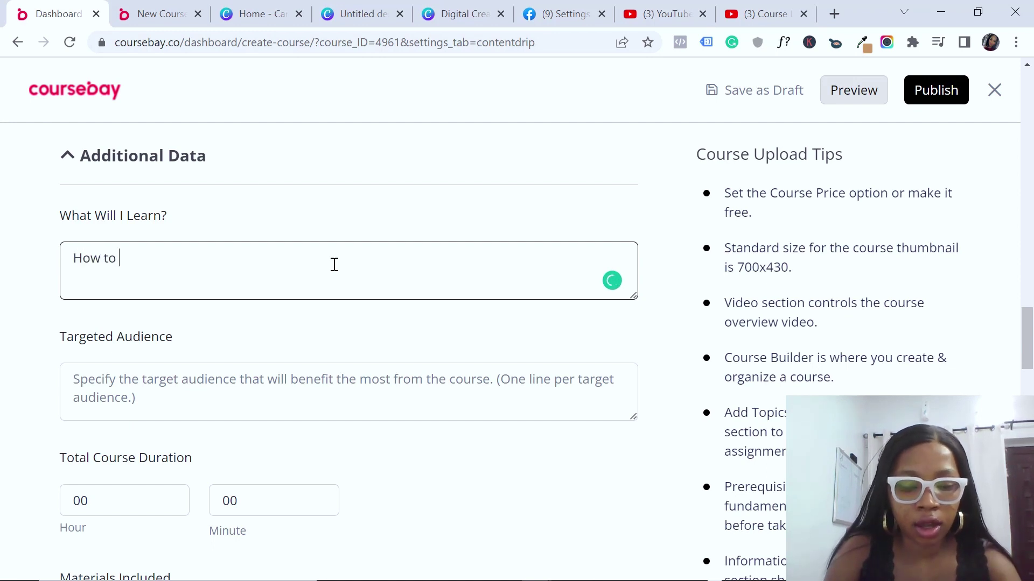
pyautogui.write('launch a ')
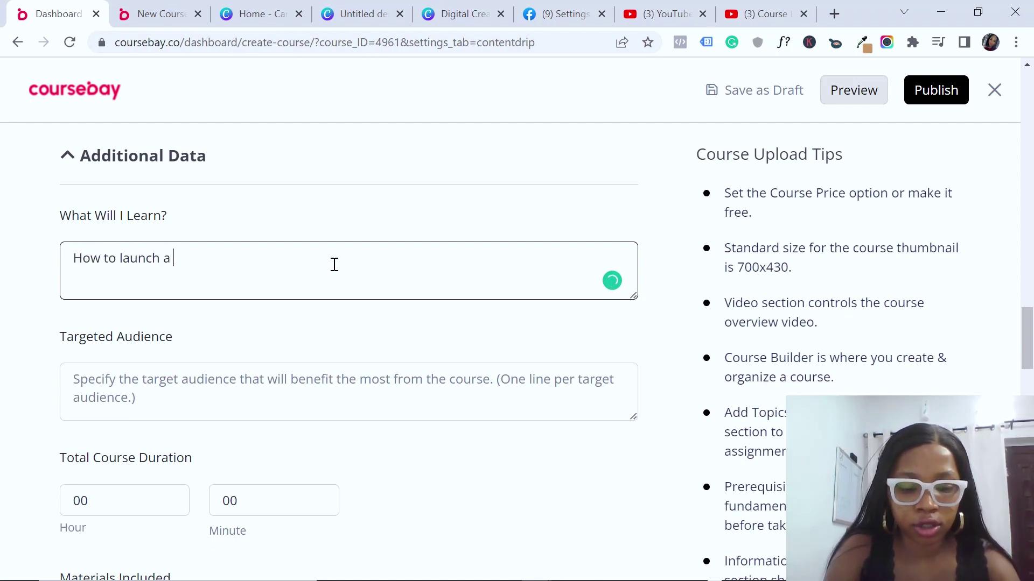
pyautogui.write('couY')
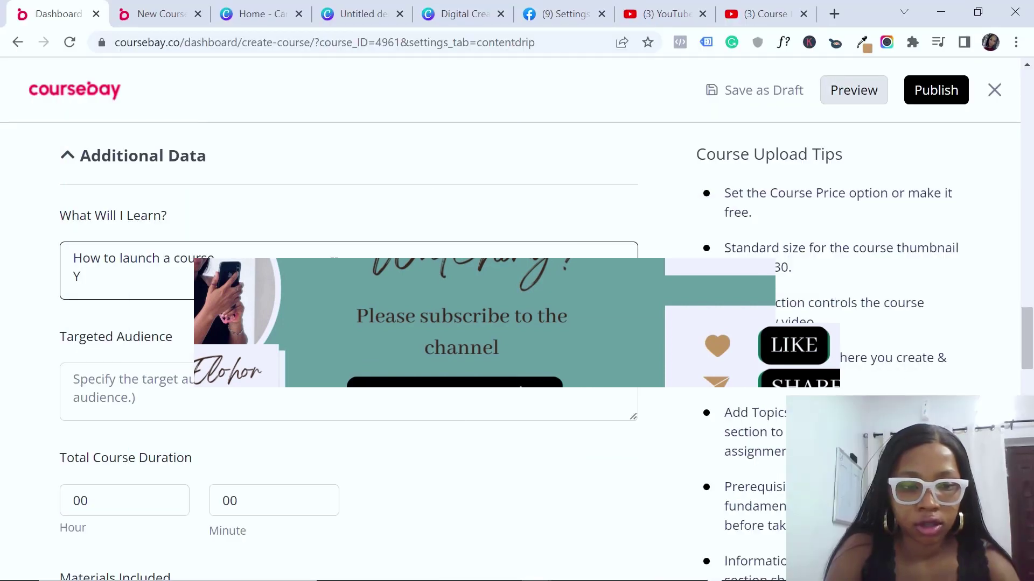
# Step: Add "How to set up a funnel to sell your course" as the second course benefit
pyautogui.press('BackSpace')
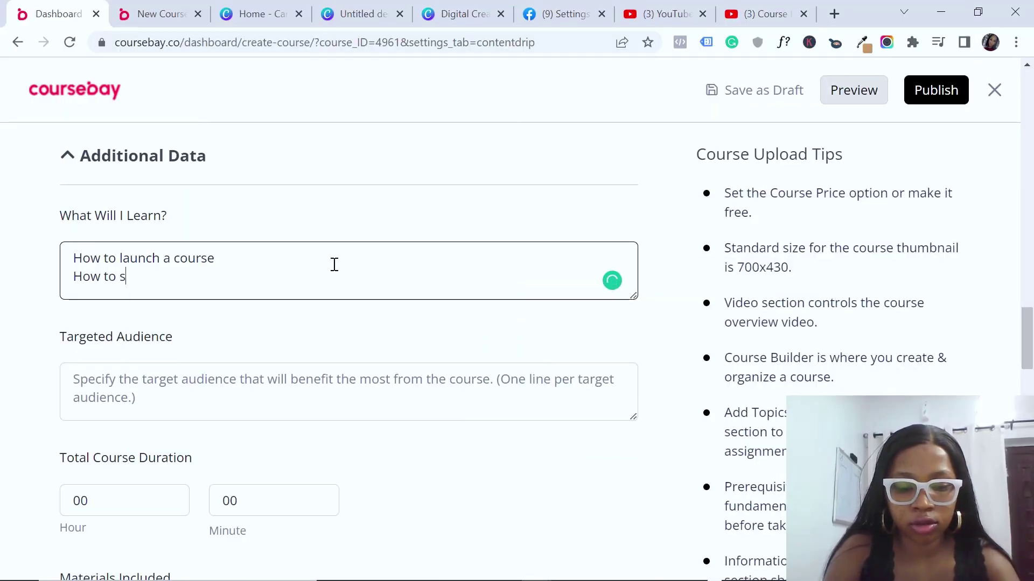
pyautogui.write('a ')
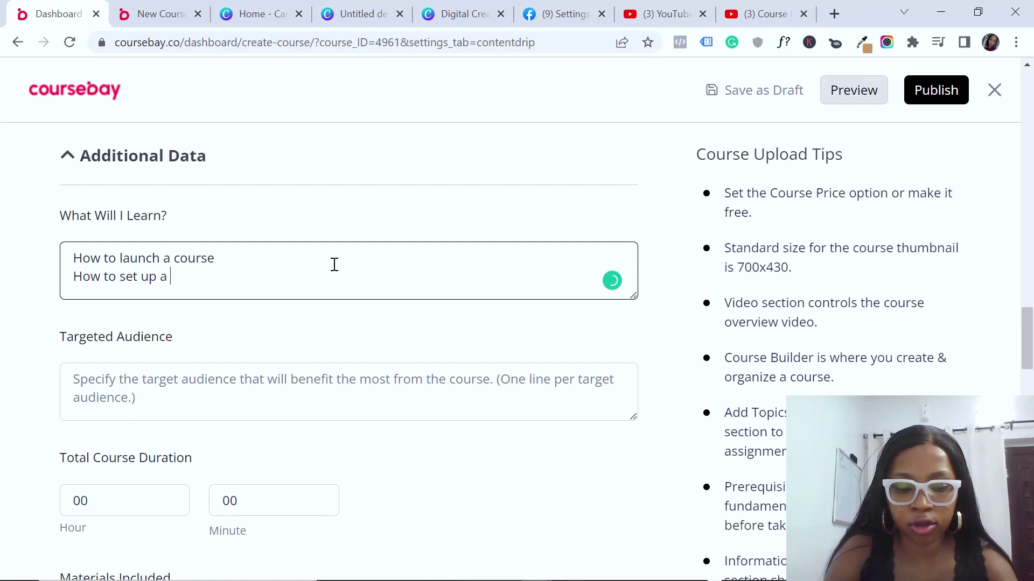
pyautogui.write('funnel to')
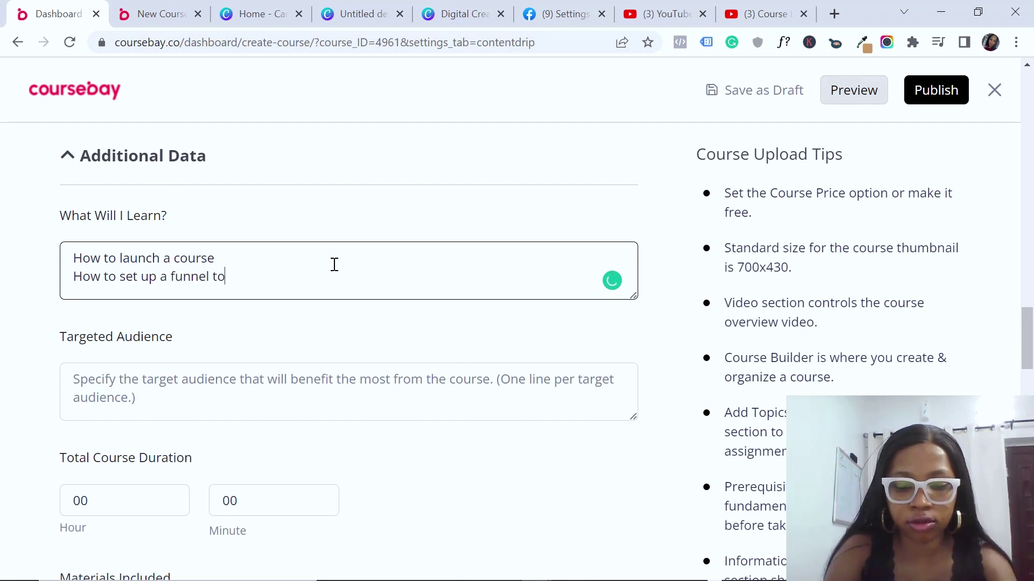
pyautogui.write(' sell your course')
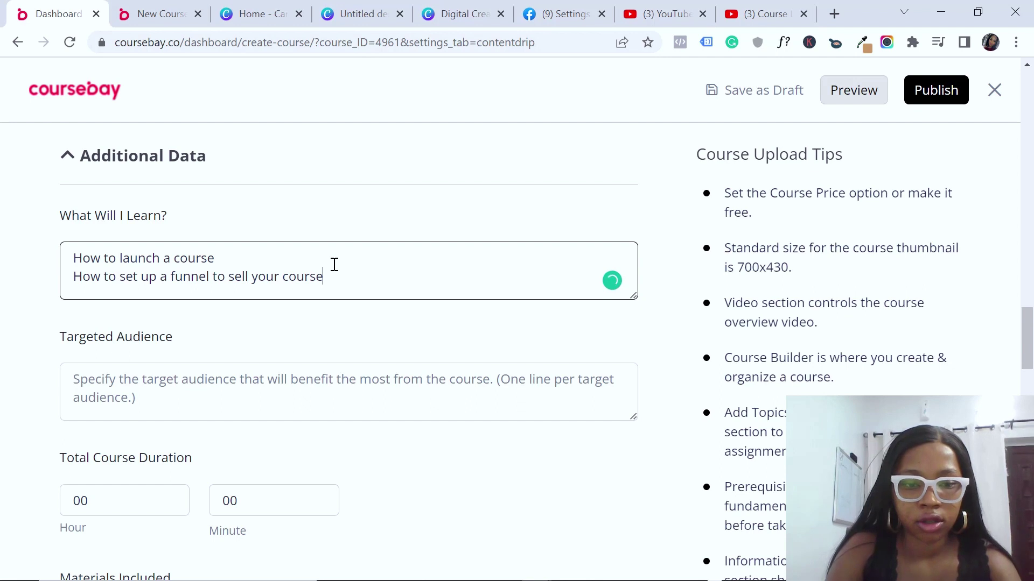
# Step: Add "How to host your course on different platforms" as the third course benefit and start another line
pyautogui.press('Return')
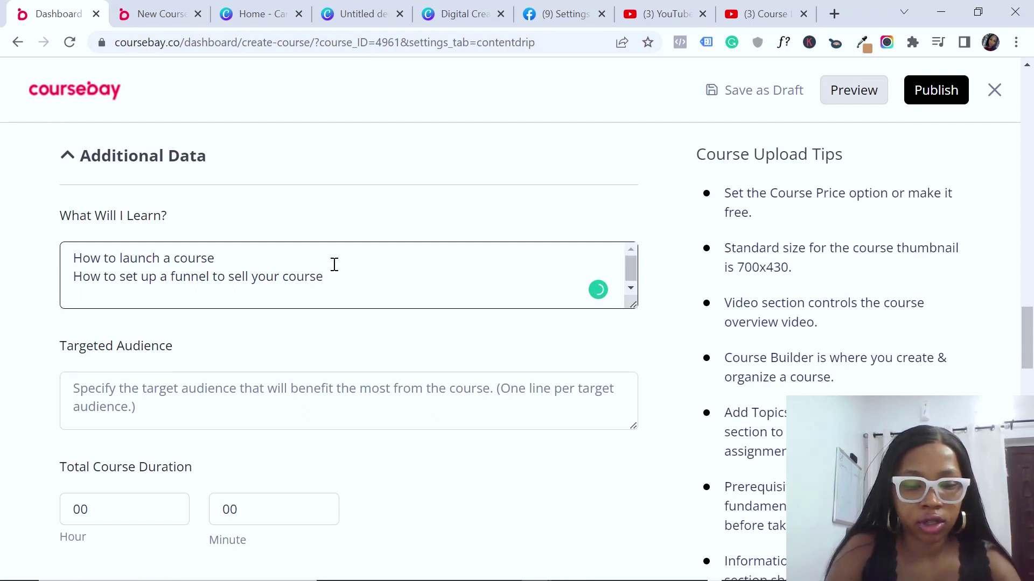
pyautogui.write('How to ')
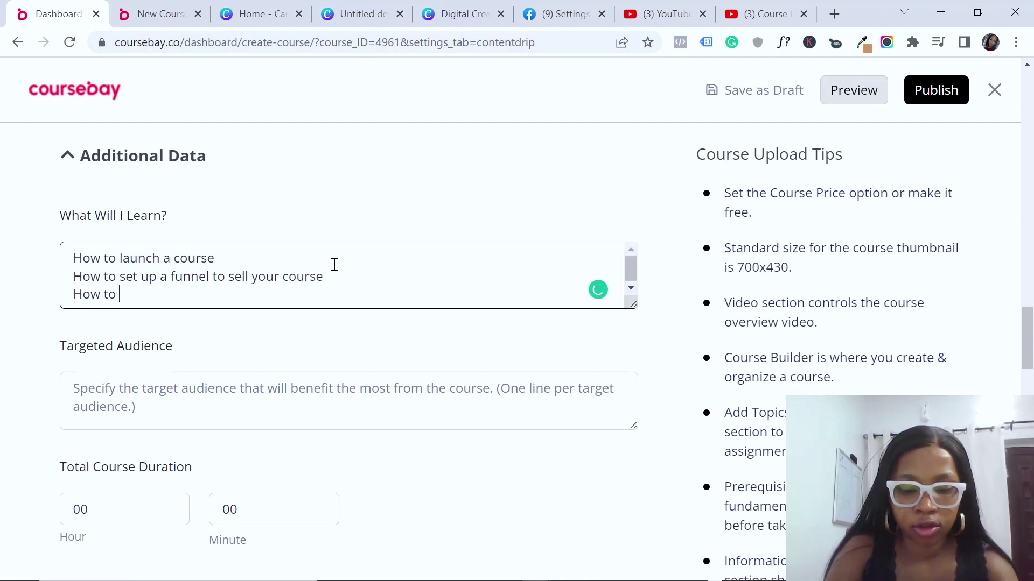
pyautogui.write('host your ')
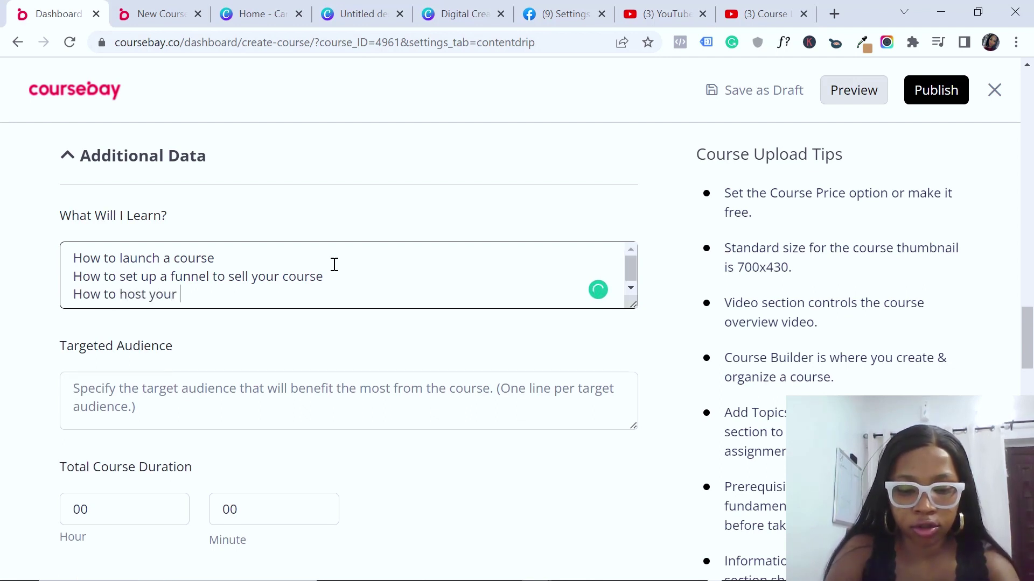
pyautogui.write('course on ')
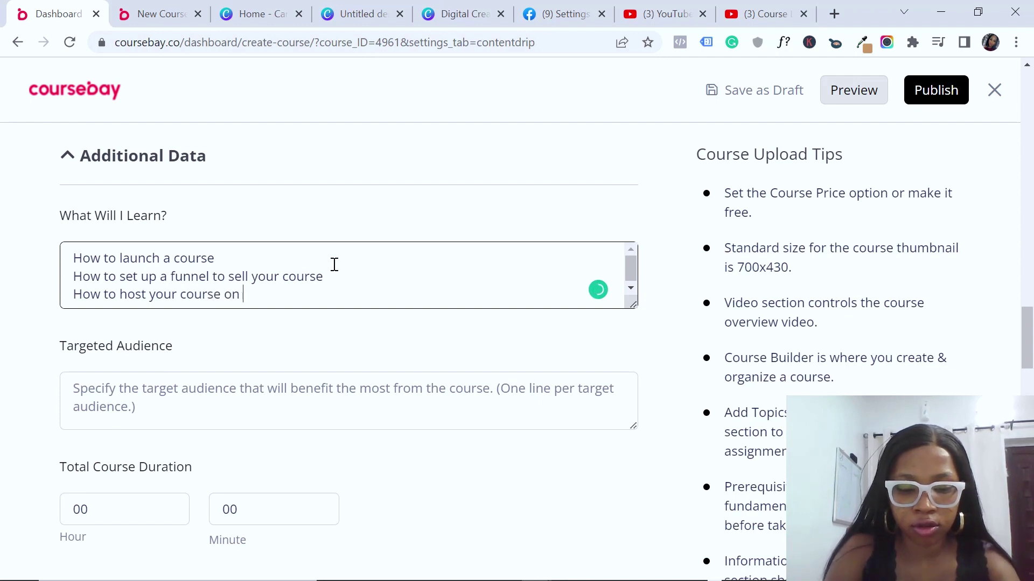
pyautogui.write('different p')
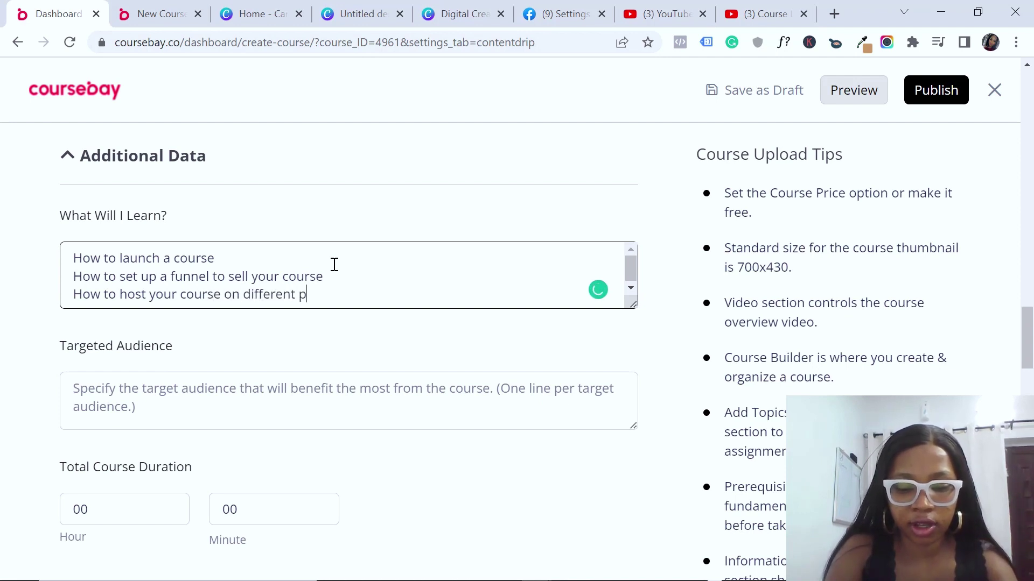
pyautogui.write('latforms')
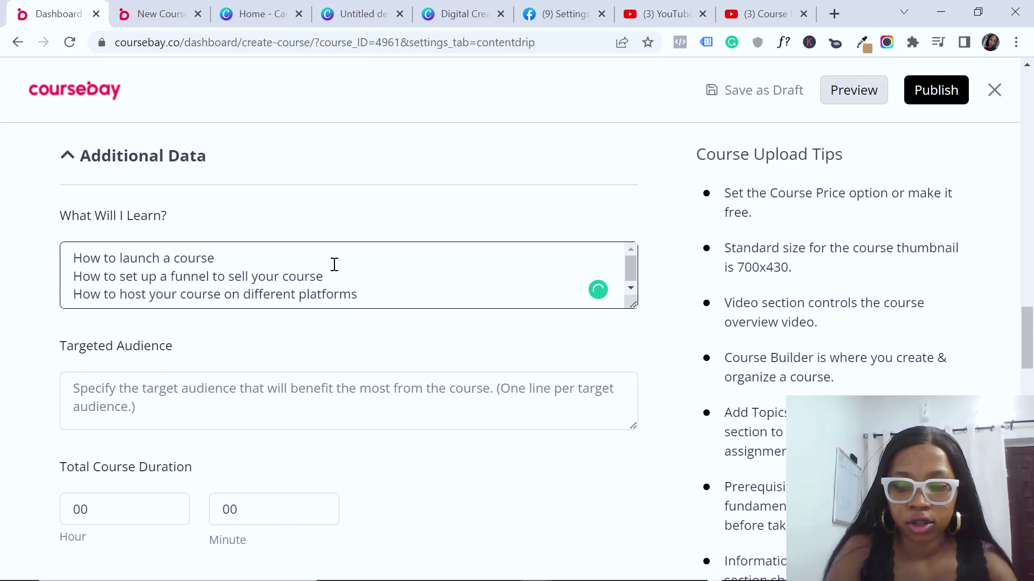
pyautogui.press('Return')
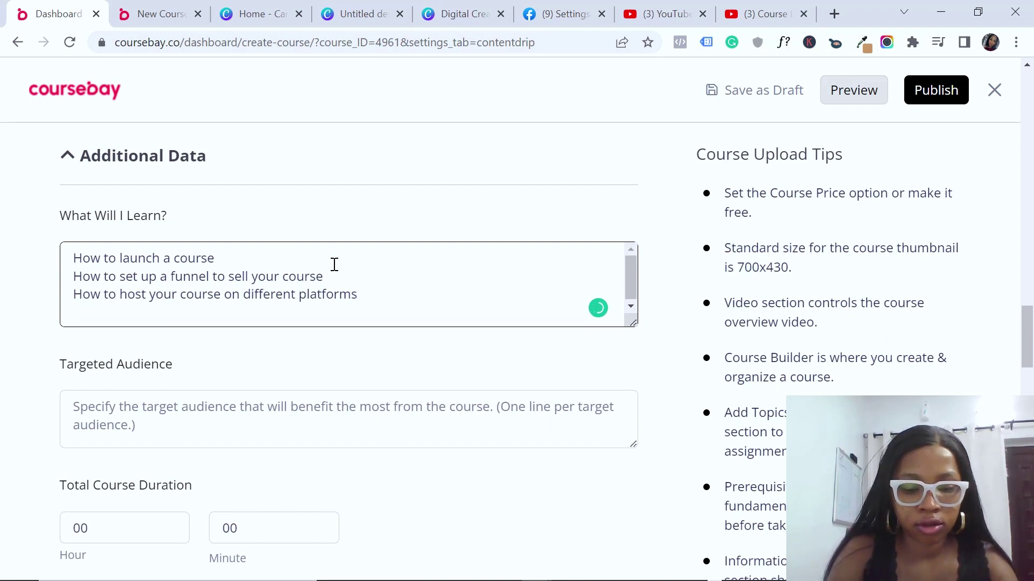
pyautogui.write('Ud')
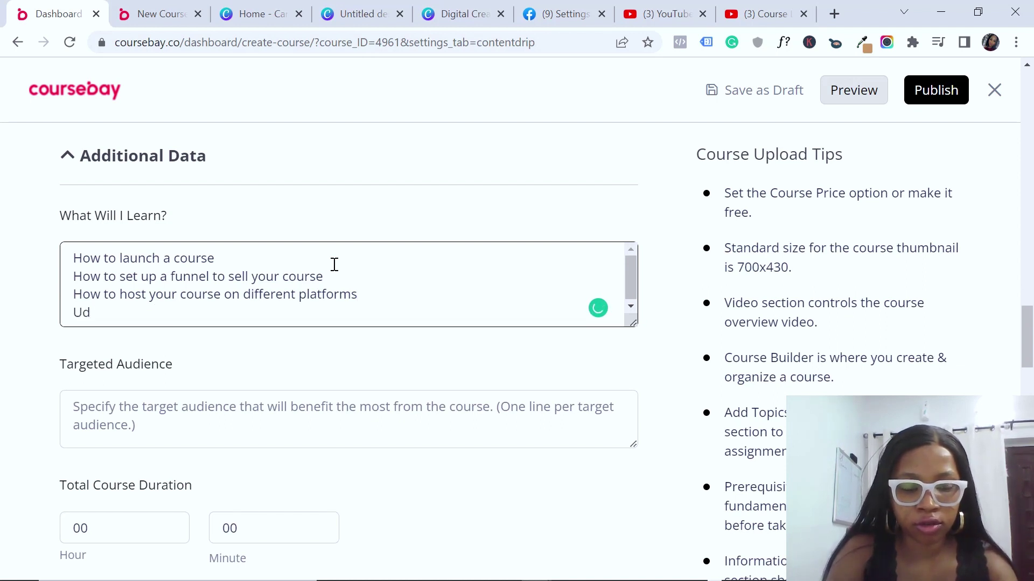
pyautogui.press('BackSpace')
pyautogui.press('BackSpace')
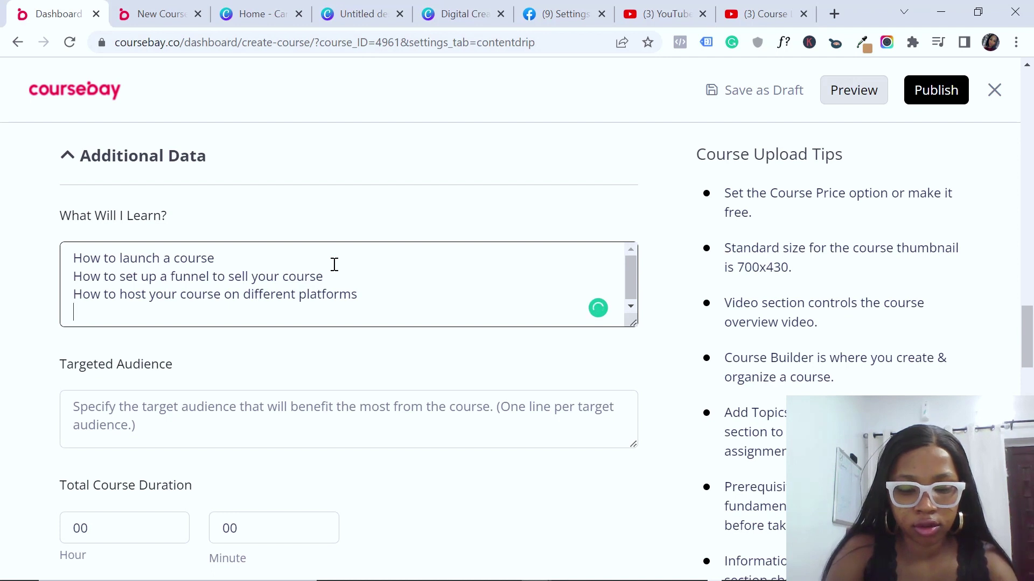
# Step: Begin the fourth course benefit with "How to use different marketing"
pyautogui.write('How to use d')
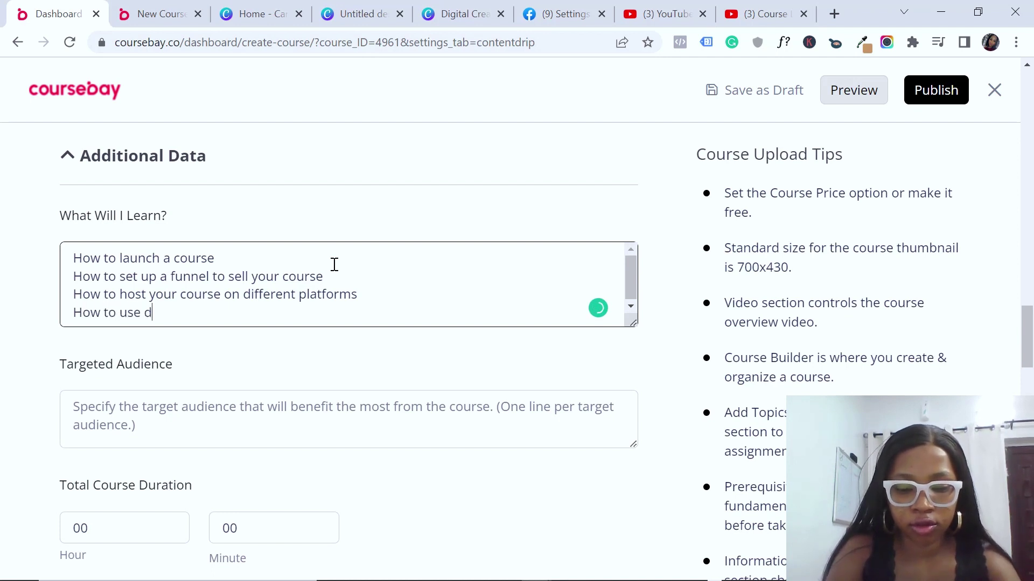
pyautogui.write('iffre')
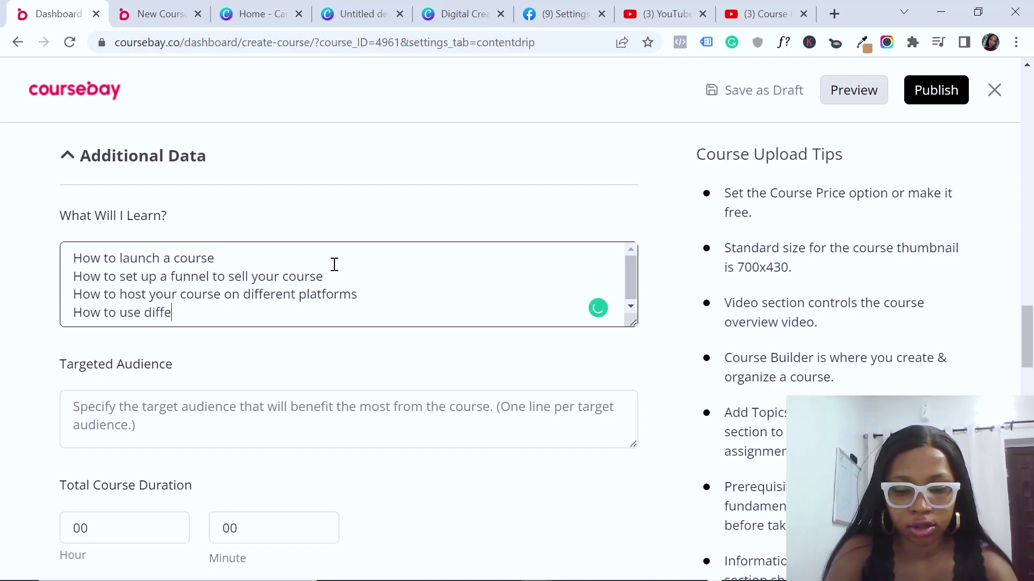
pyautogui.write('rent mar')
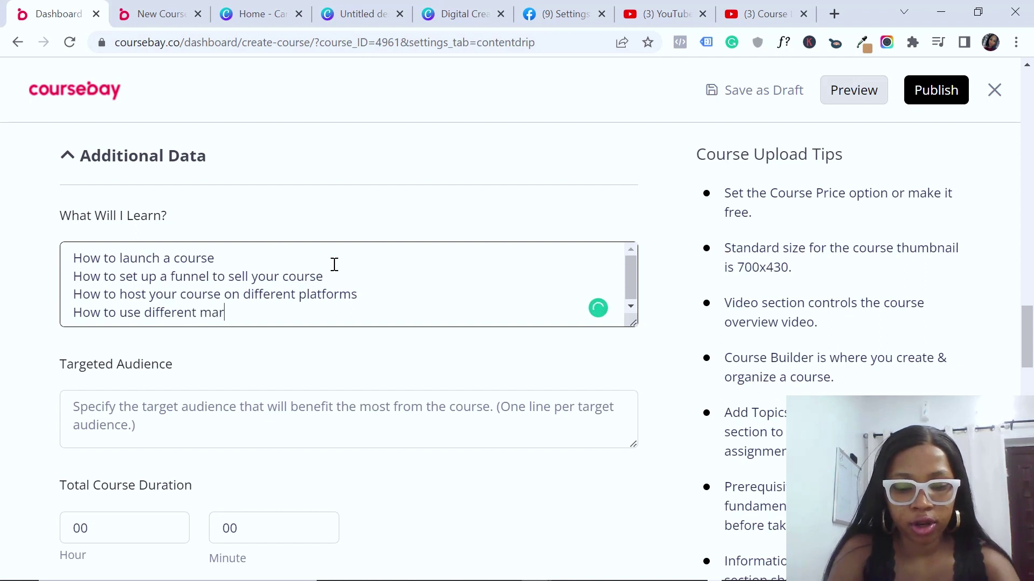
pyautogui.write('keting')
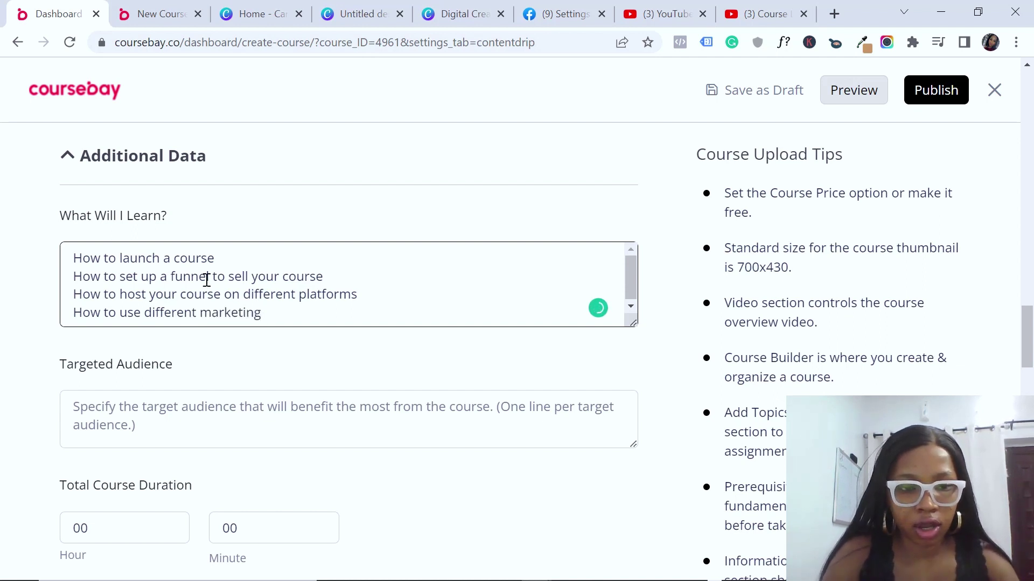
# Step: Replace "use" with "deploy" in the fourth benefit and complete the line with "strategies to sell your course"
pyautogui.doubleClick(127, 312)
pyautogui.write('dep')
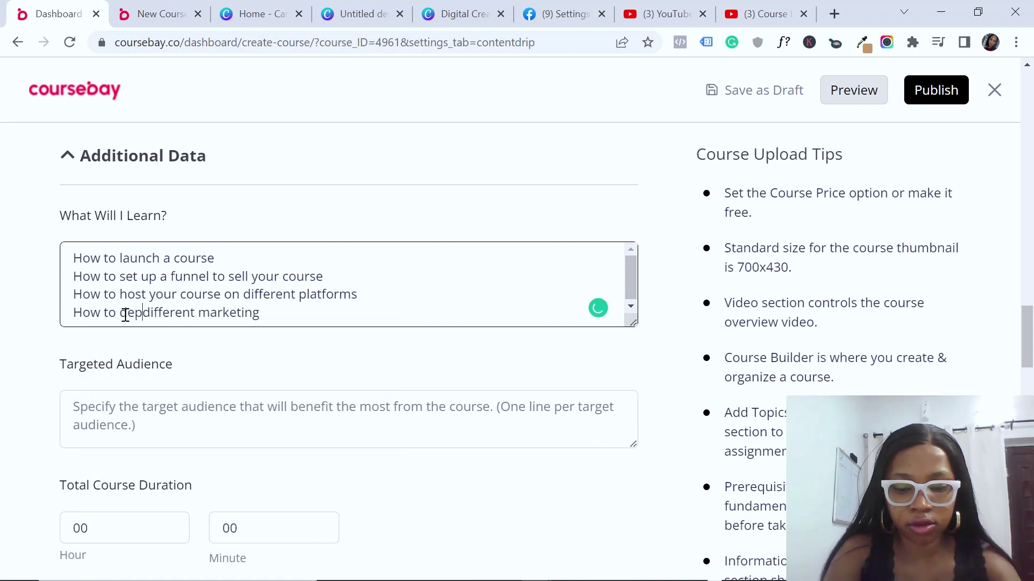
pyautogui.write('lay')
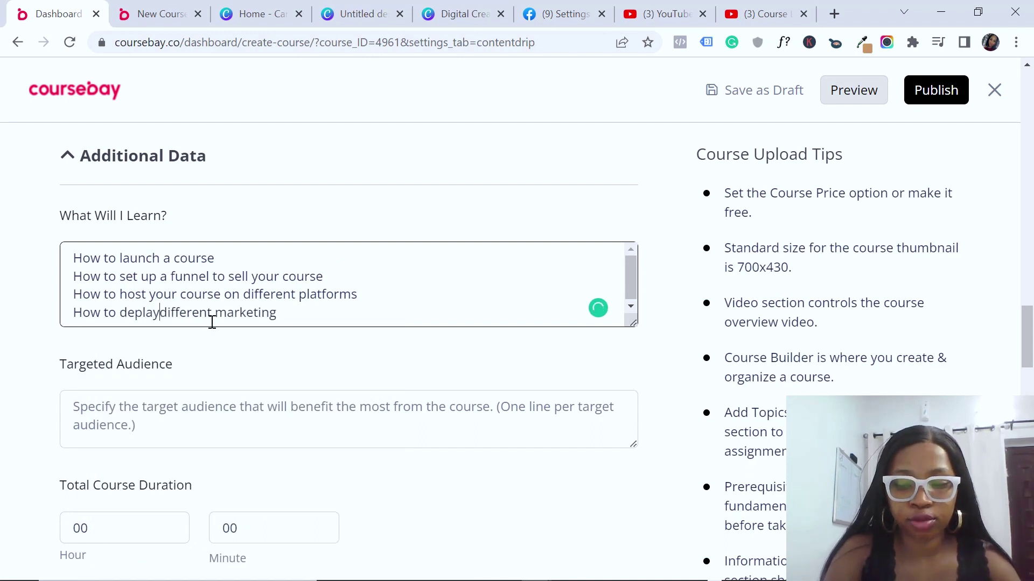
pyautogui.press('BackSpace')
pyautogui.press('BackSpace')
pyautogui.write('oy different')
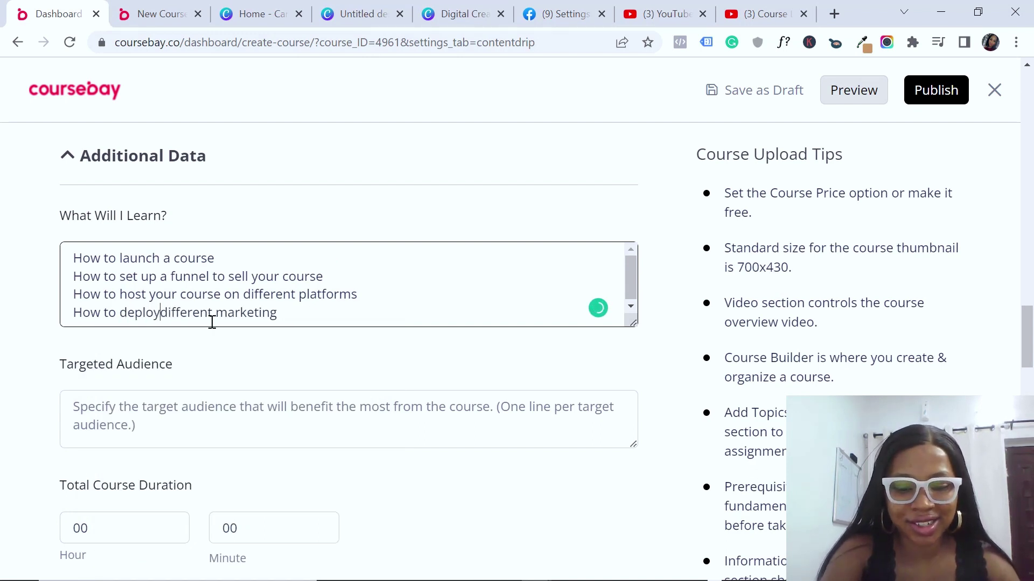
pyautogui.write(' marketing s')
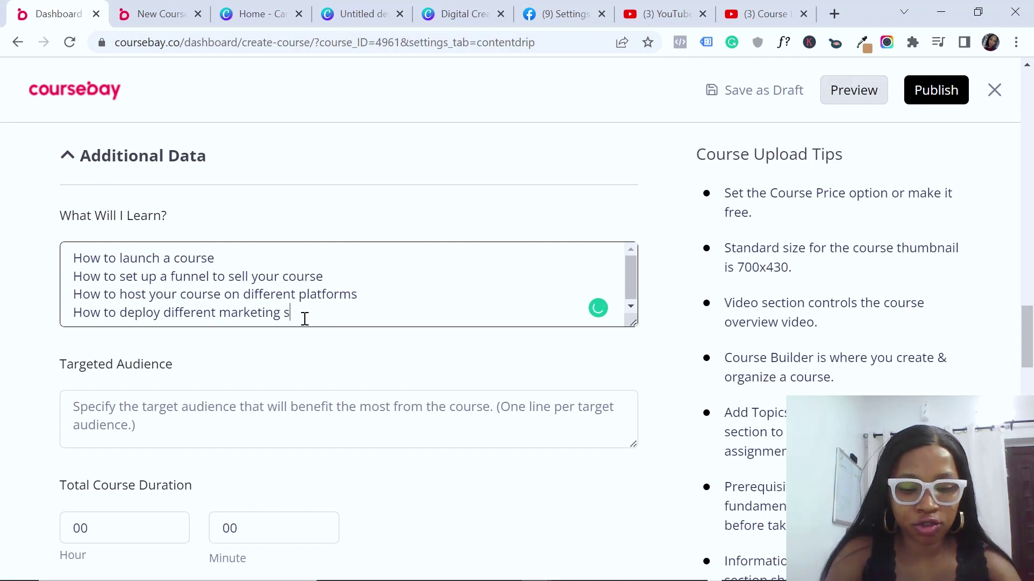
pyautogui.write('trategi')
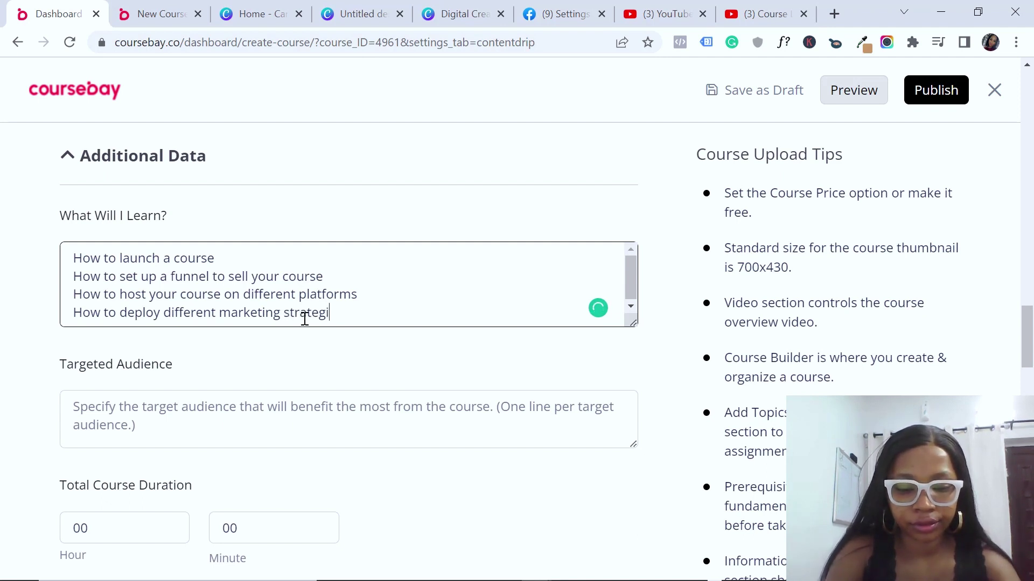
pyautogui.write('es to sell y')
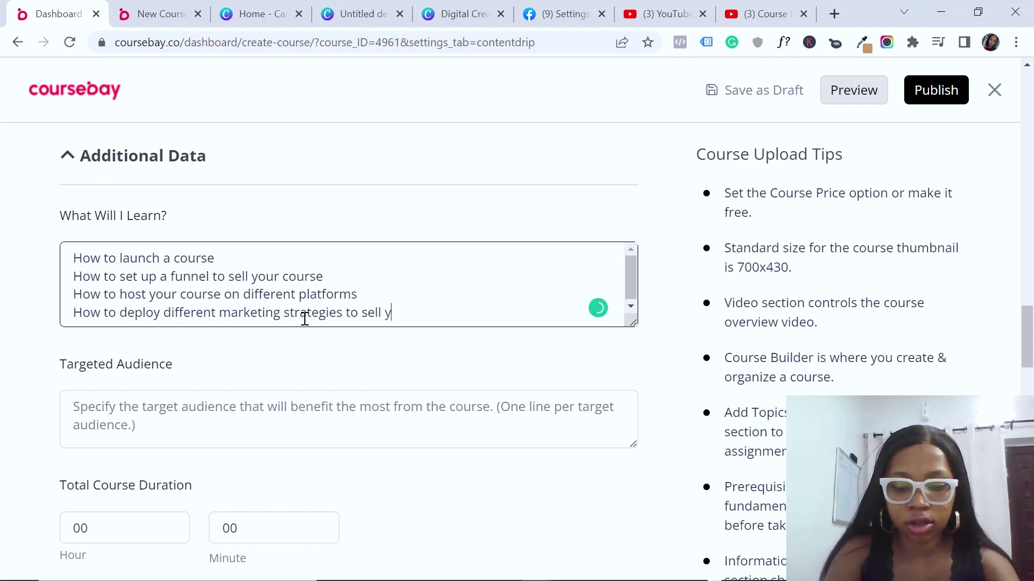
pyautogui.write('our course')
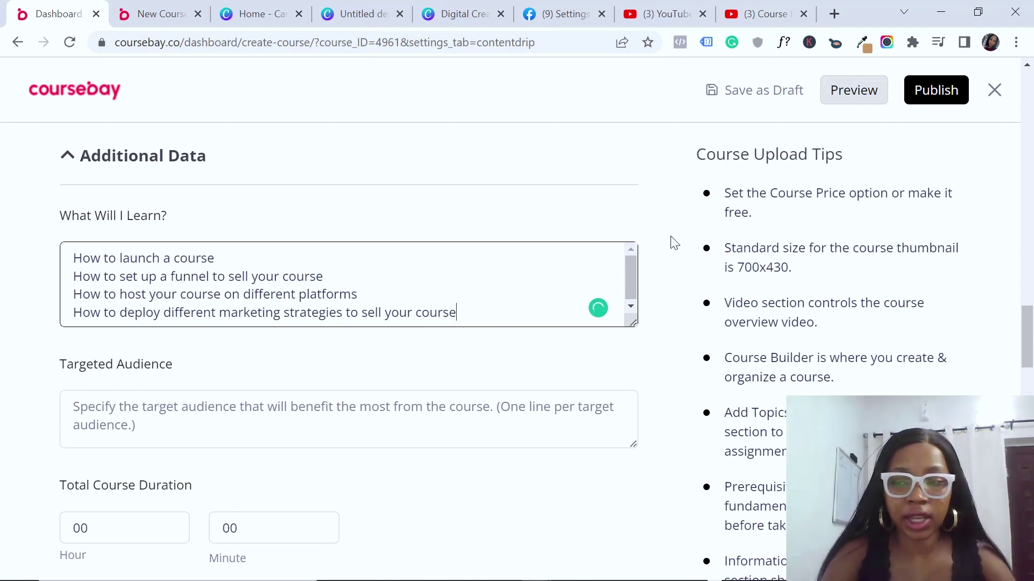
# Step: Enter "You are not techy but want to launch a course" as the first Targeted Audience line and start a new line
pyautogui.scroll(-2, 1029, 360)
pyautogui.scroll(-1, 1029, 360)
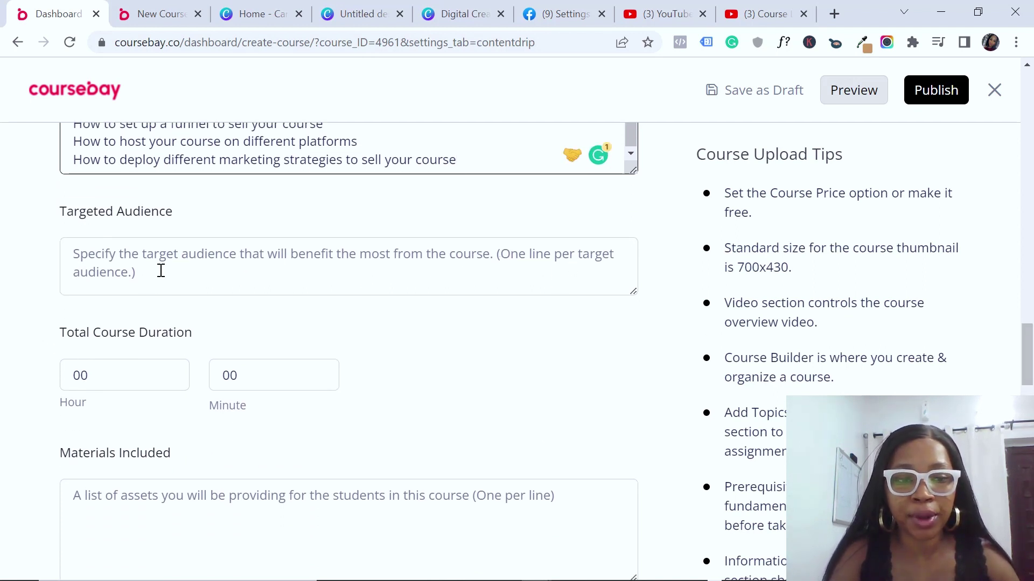
pyautogui.click(99, 261)
pyautogui.write('Y')
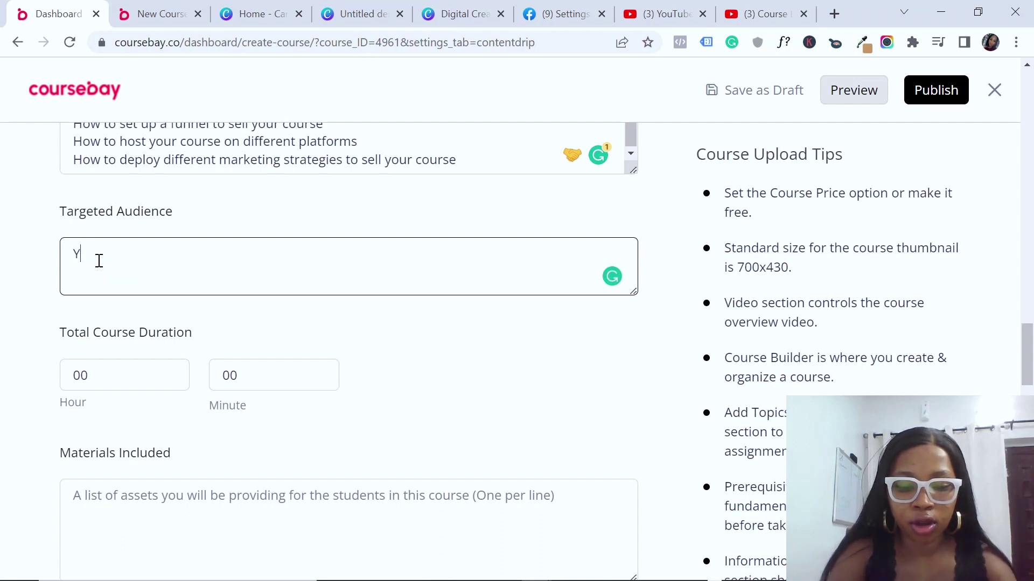
pyautogui.write('ou are no')
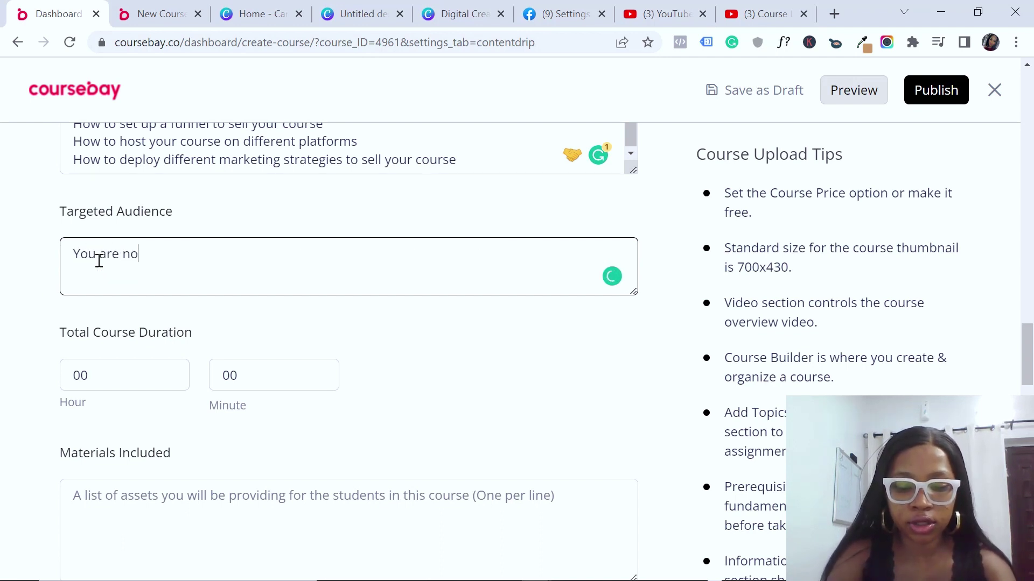
pyautogui.write('t techy')
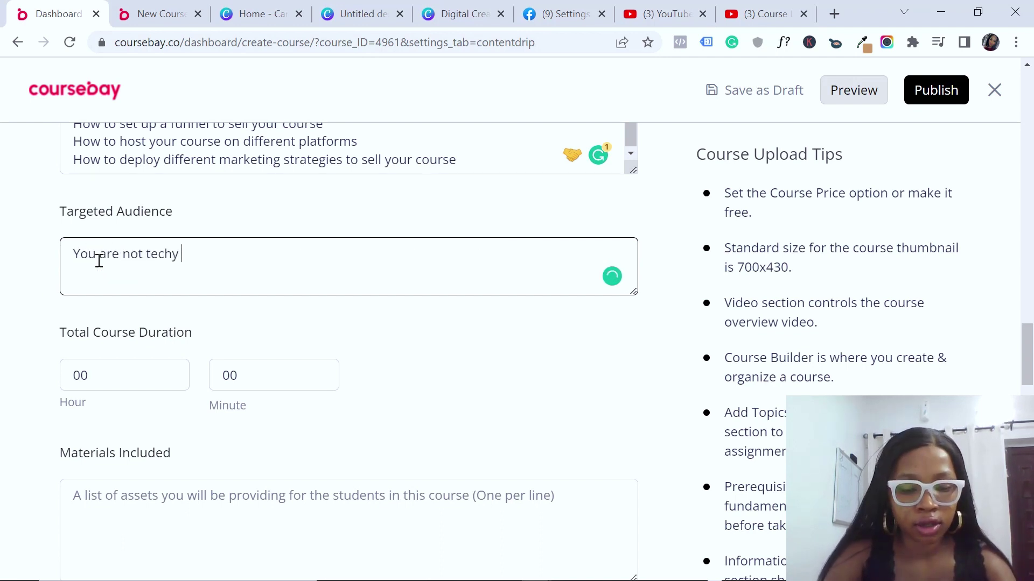
pyautogui.write(' but want to ')
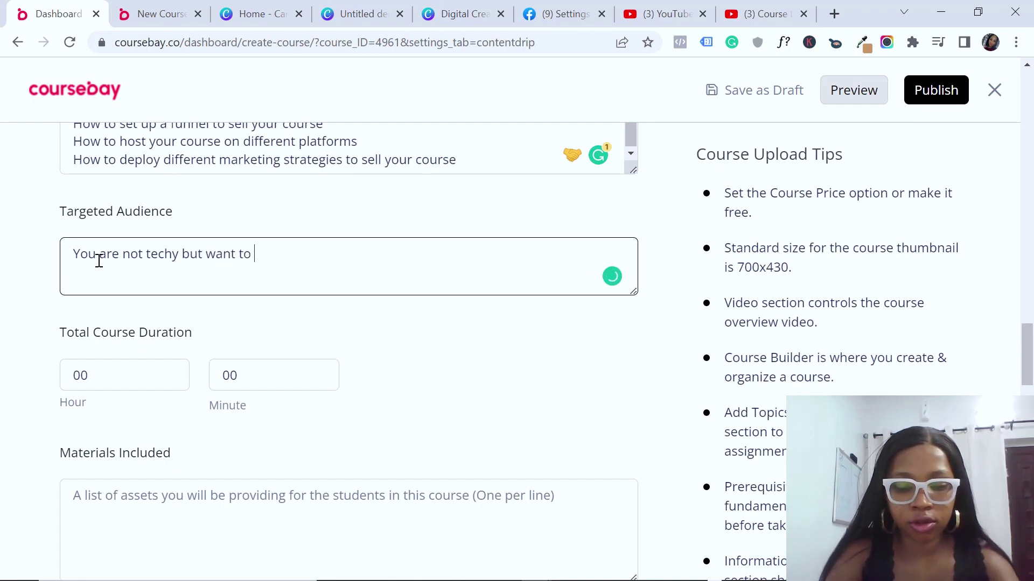
pyautogui.write('launch a course')
pyautogui.press('Return')
pyautogui.write('iN')
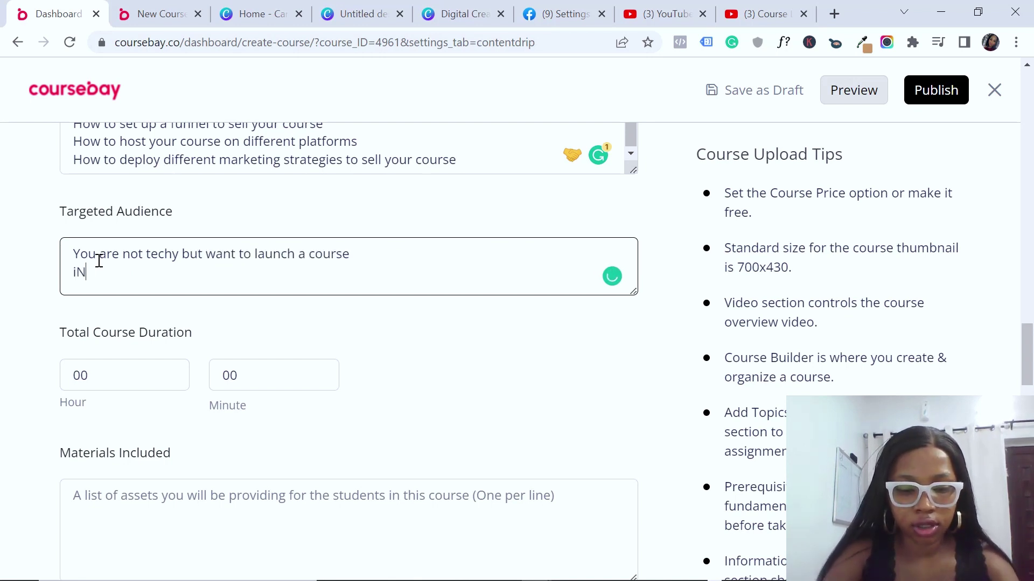
pyautogui.write('DUST')
pyautogui.press('BackSpace')
pyautogui.press('BackSpace')
pyautogui.press('BackSpace')
pyautogui.press('BackSpace')
pyautogui.press('BackSpace')
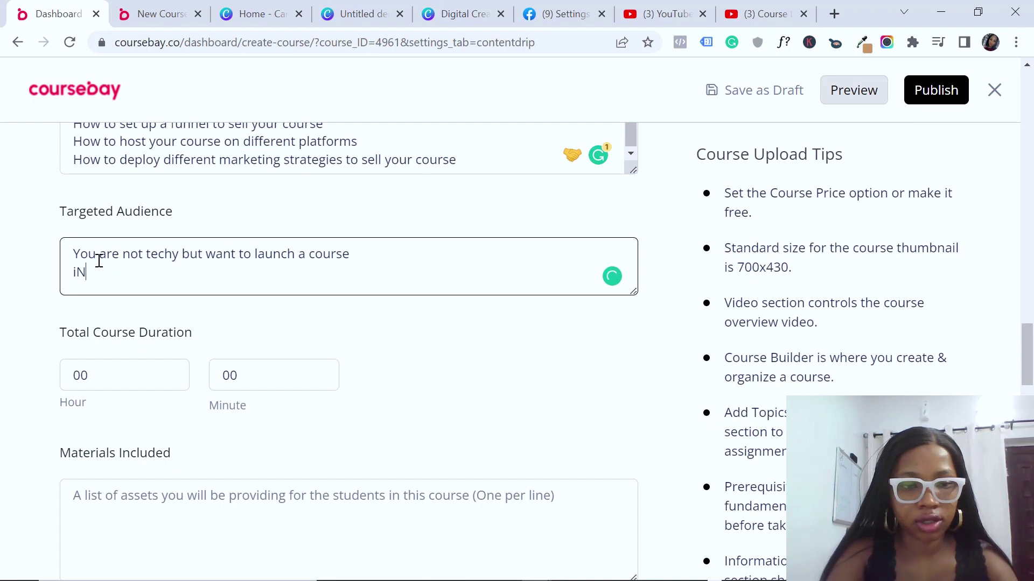
pyautogui.write('O')
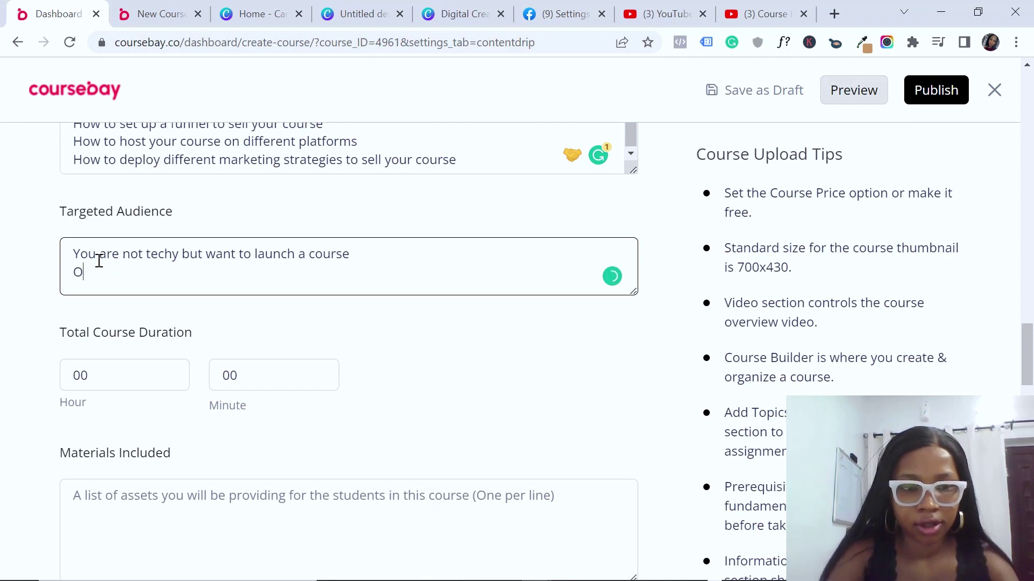
pyautogui.press('BackSpace')
# Step: Add "Industry experts who wants to reach more people and make more impact" as the second Targeted Audience line and start another line
pyautogui.write('In')
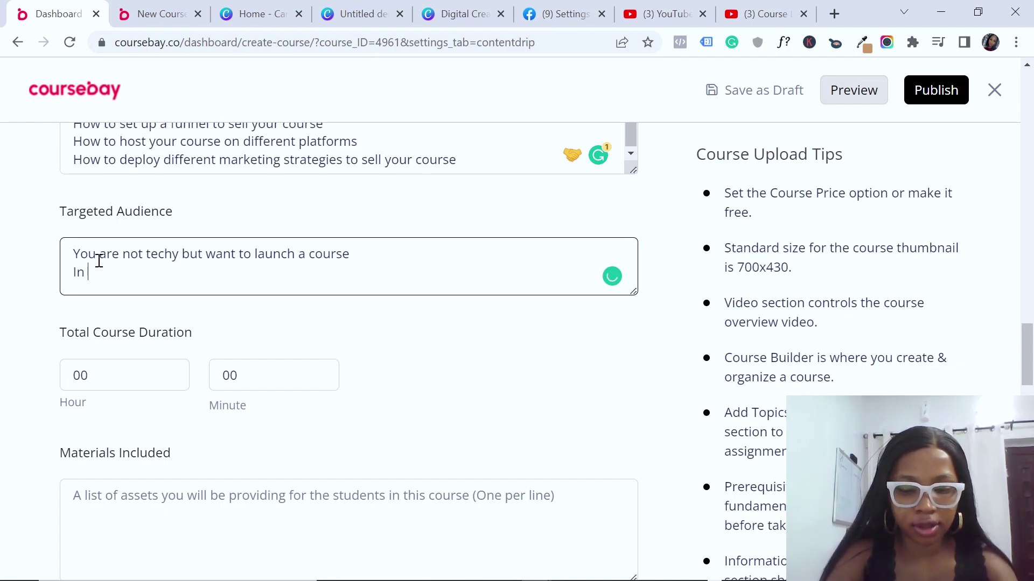
pyautogui.write('dustry e')
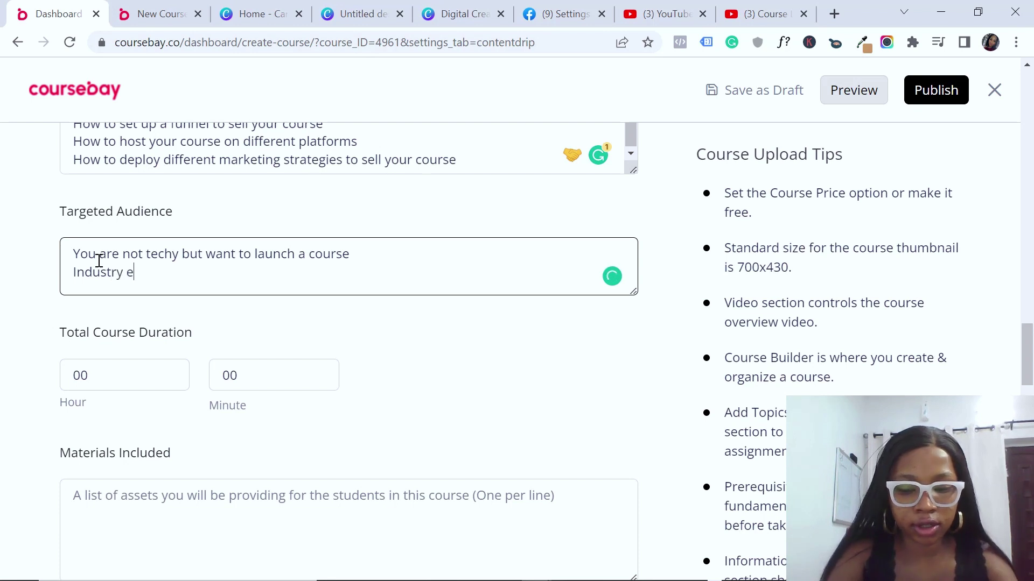
pyautogui.write('xperts who')
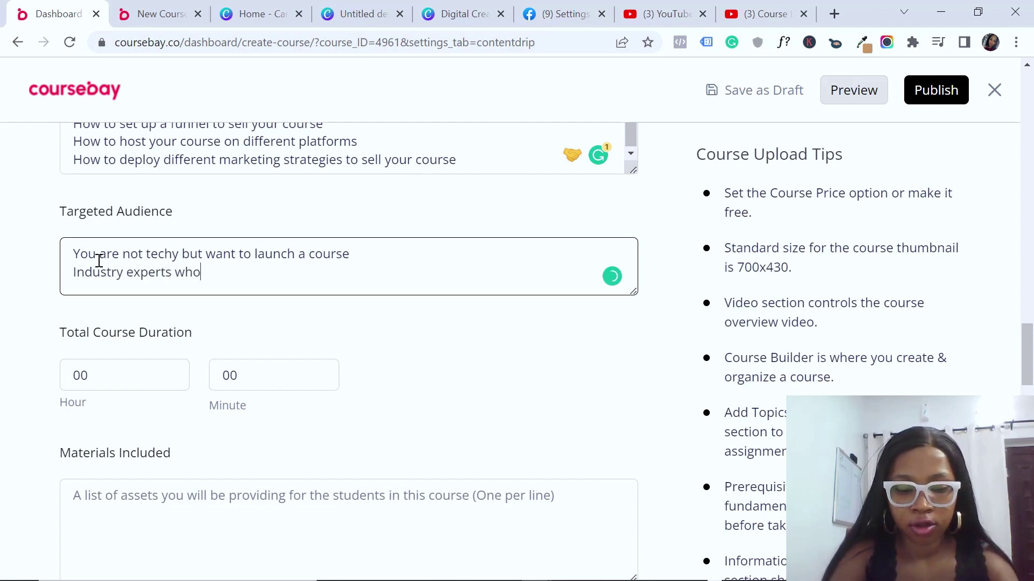
pyautogui.write(' wants to ')
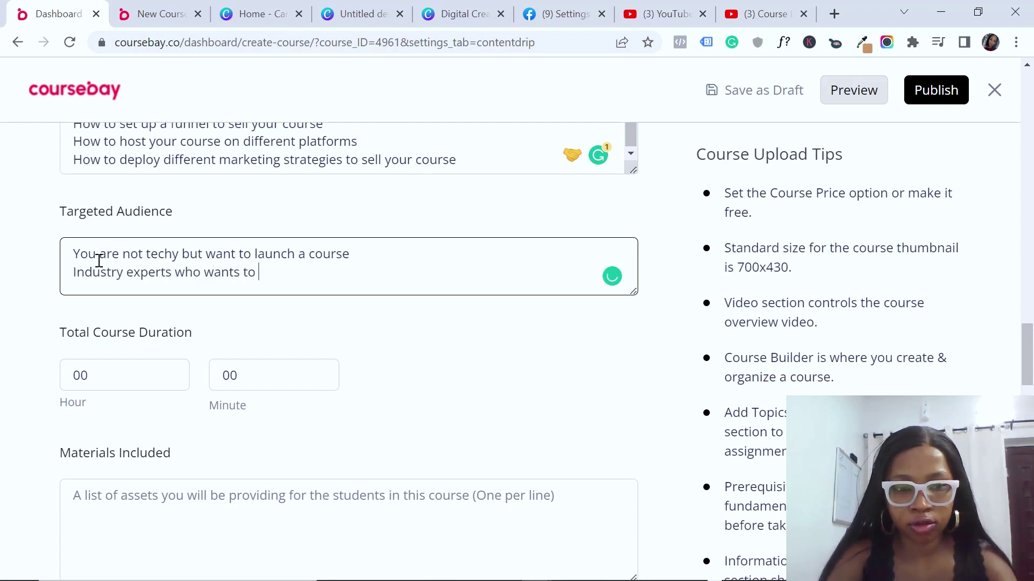
pyautogui.write('reach ')
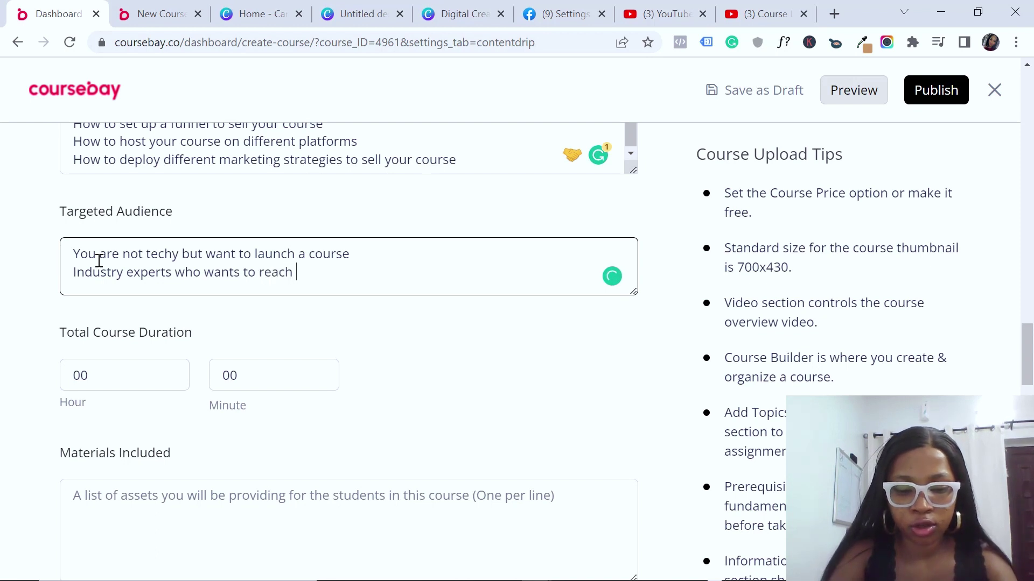
pyautogui.write('more peop')
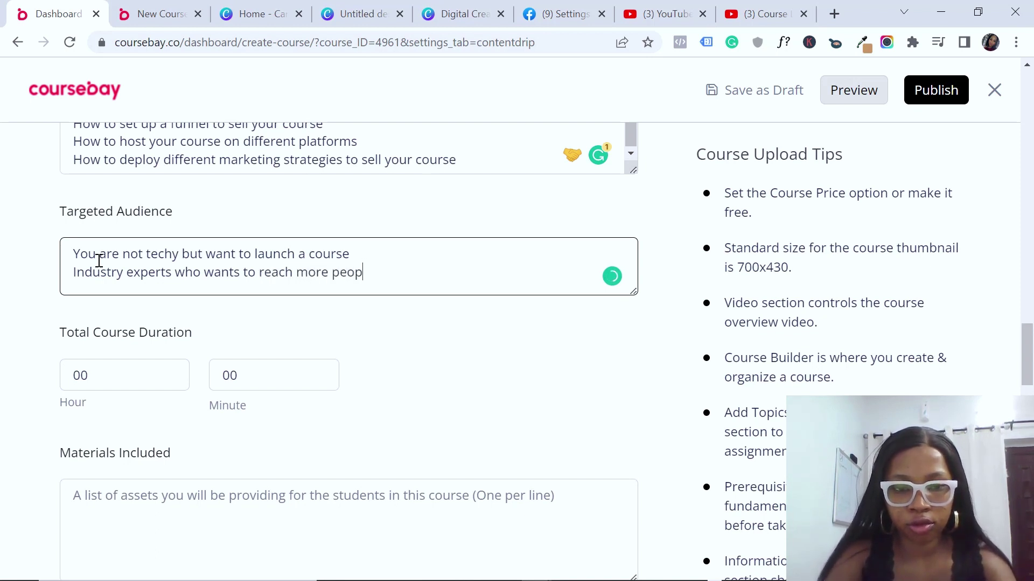
pyautogui.write('le and make mo')
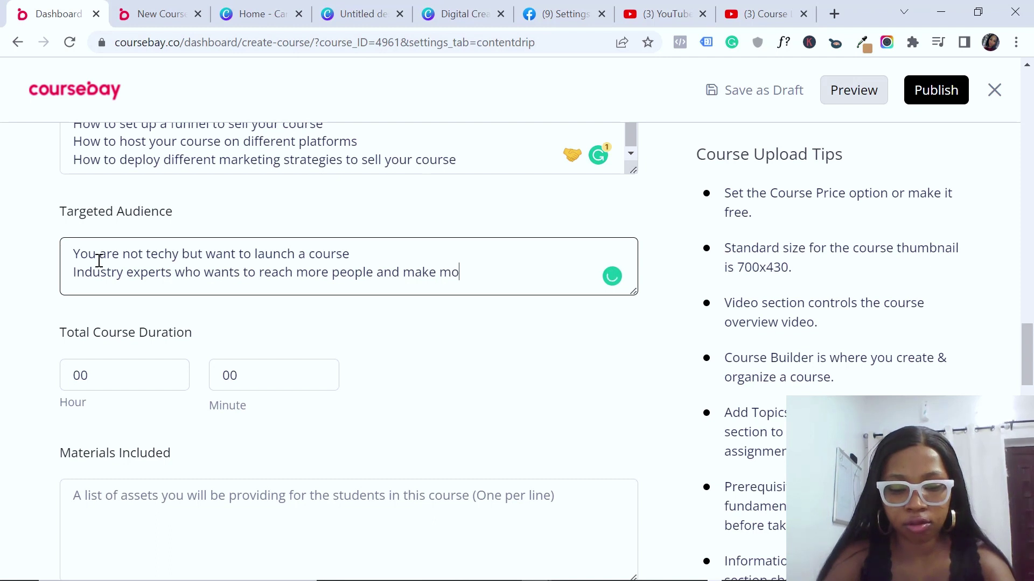
pyautogui.write('re impac')
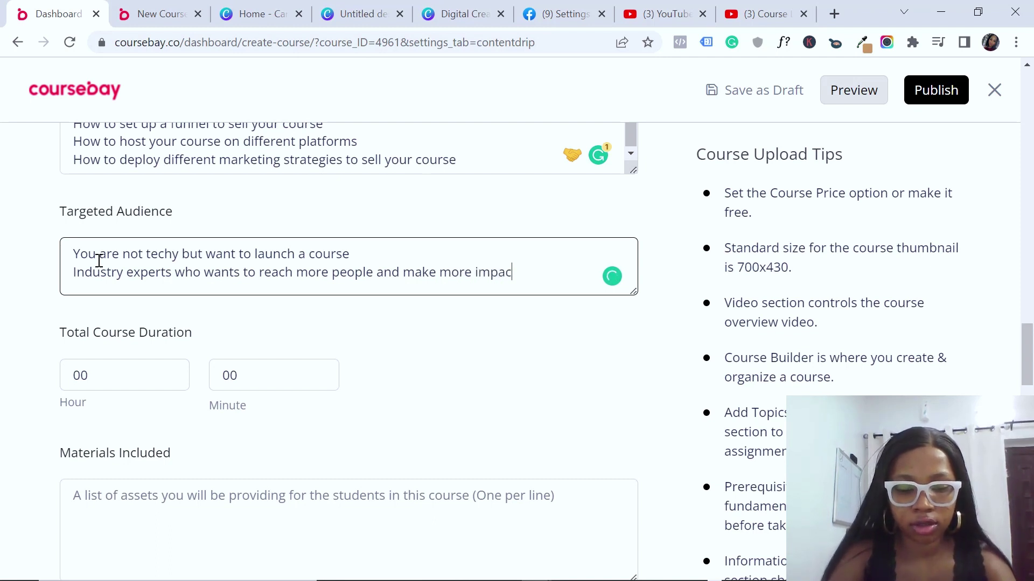
pyautogui.write('t')
pyautogui.press('Return')
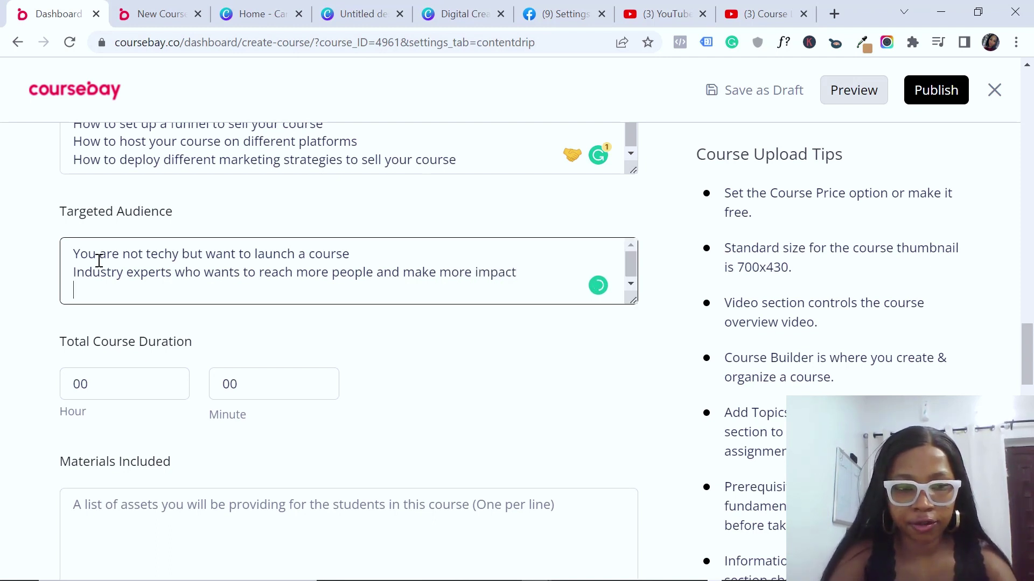
# Step: Add "Have an idea to launch but don't know where or how to start" as the third Targeted Audience line and start a new line
pyautogui.write('Have an ')
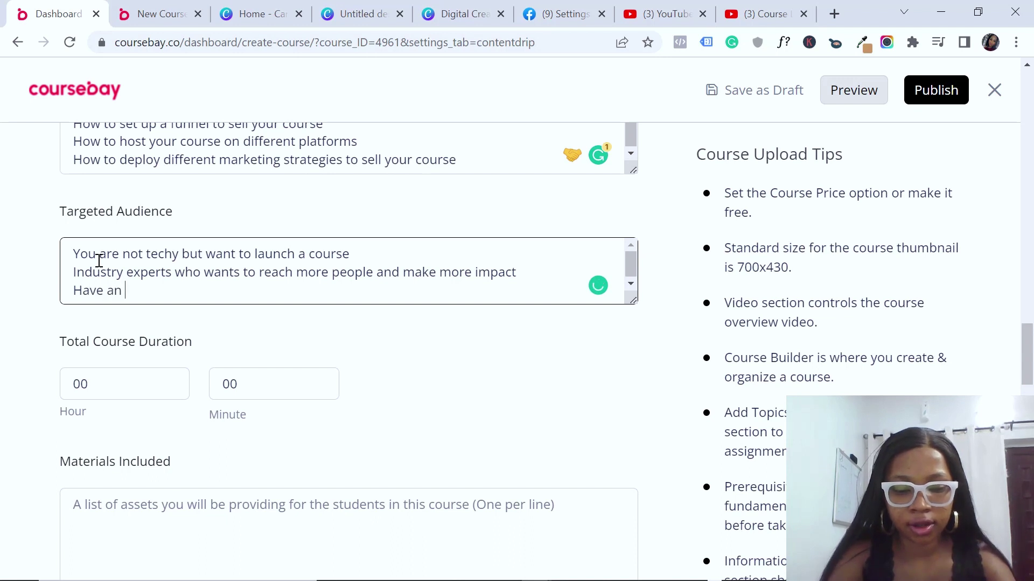
pyautogui.write('idea to la')
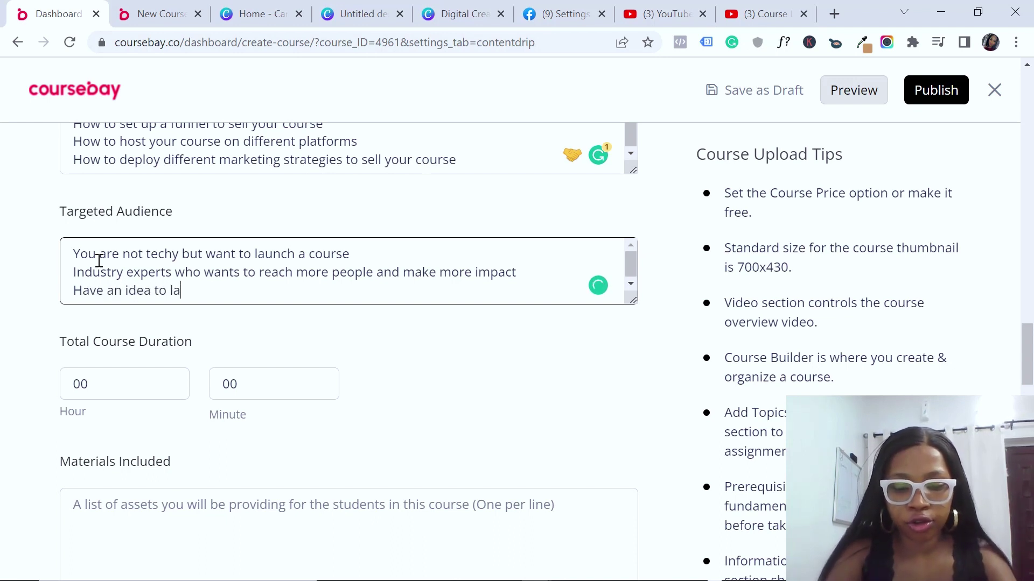
pyautogui.write('unch but do')
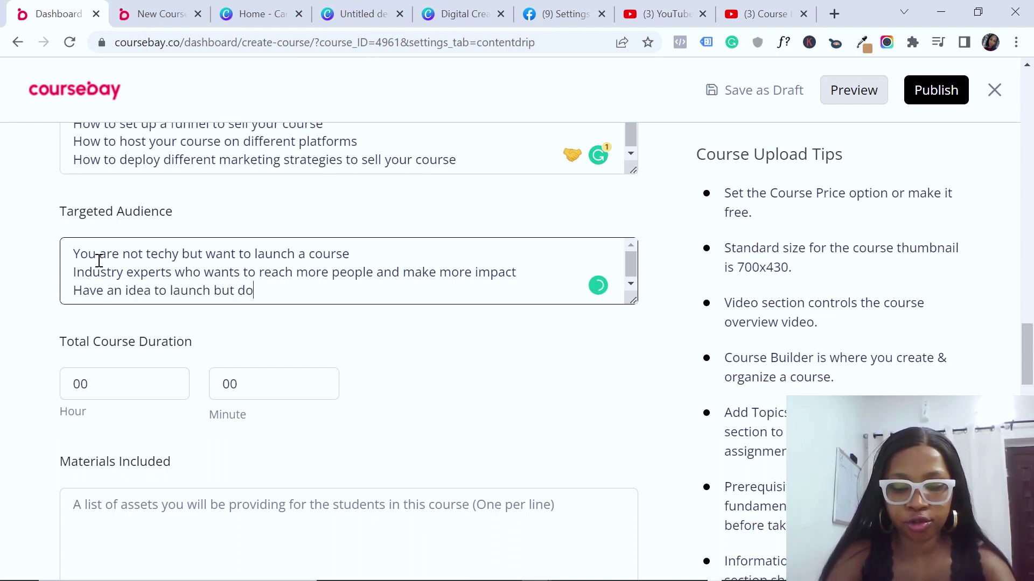
pyautogui.write("n't know h")
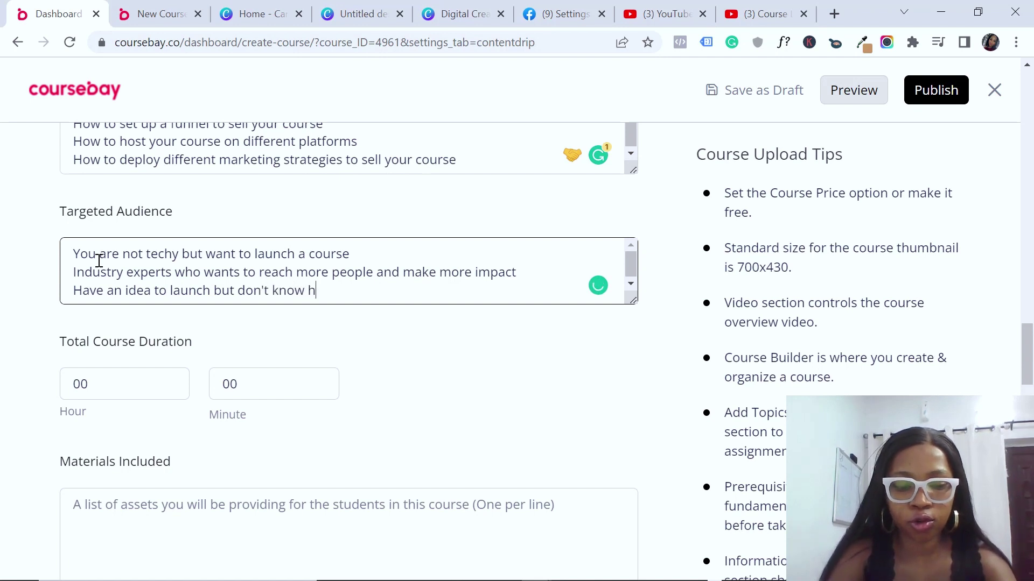
pyautogui.press('BackSpace')
pyautogui.write('where ')
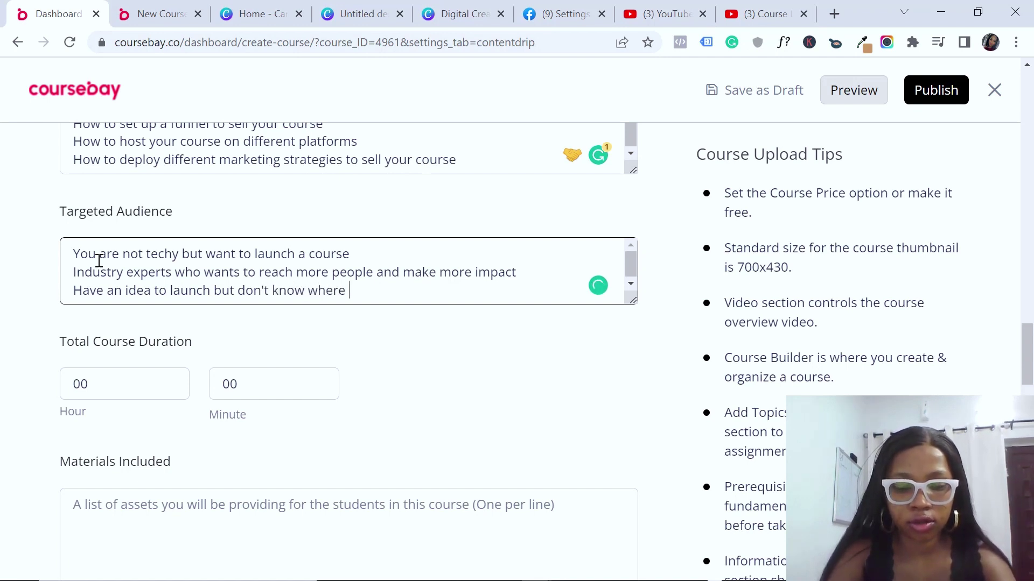
pyautogui.write('or how to s')
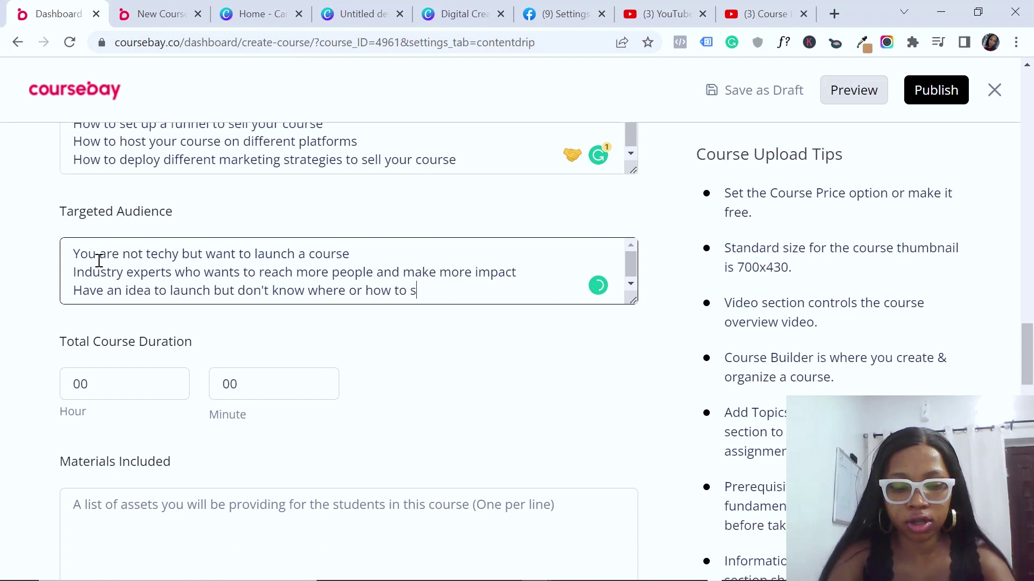
pyautogui.write('trat')
pyautogui.press('BackSpace')
pyautogui.press('BackSpace')
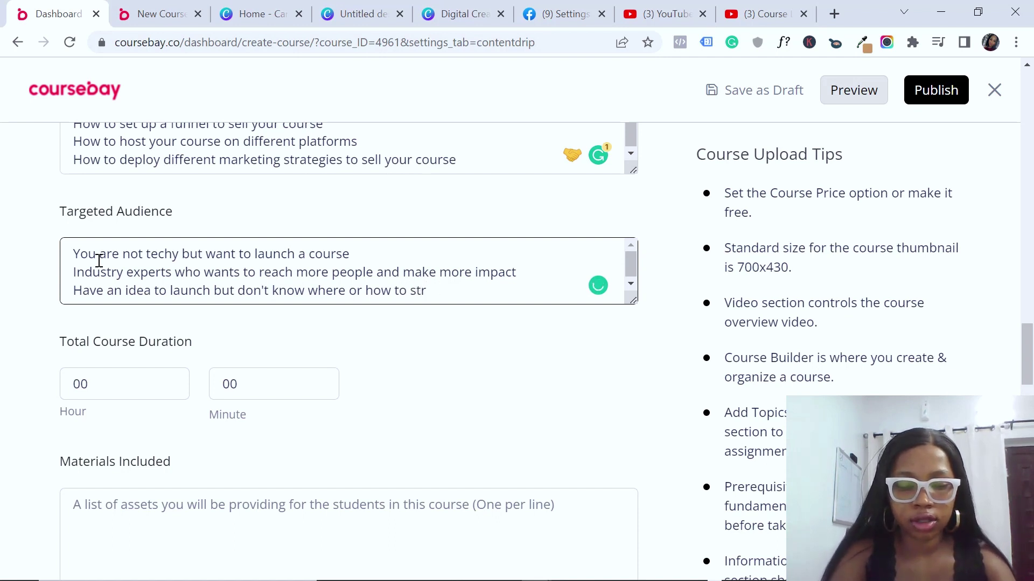
pyautogui.press('BackSpace')
pyautogui.write('art')
pyautogui.press('Return')
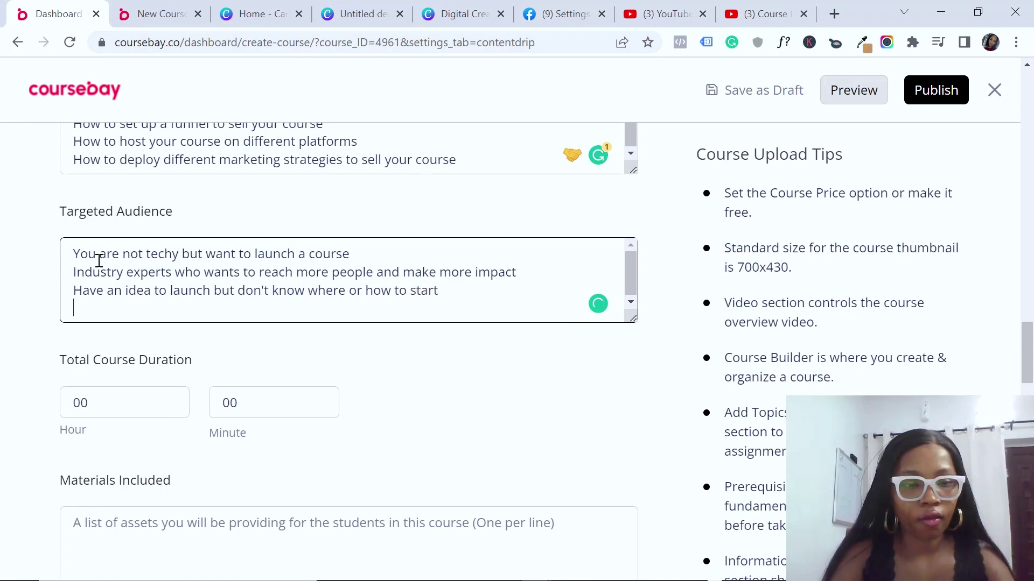
# Step: Enter "Have a course but want to sell more of it" as the fourth Targeted Audience line
pyautogui.write('Have a co')
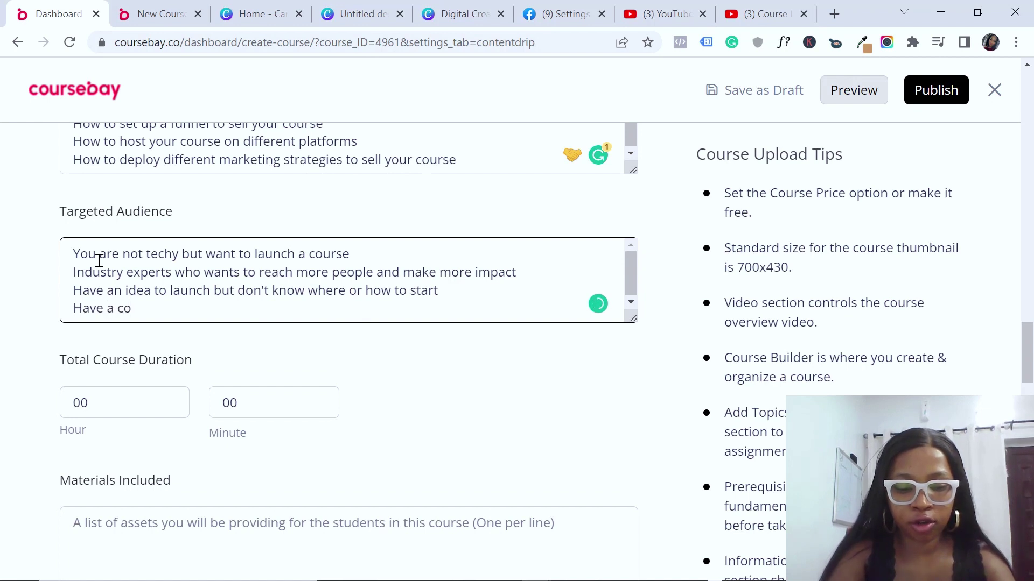
pyautogui.write('urse but w')
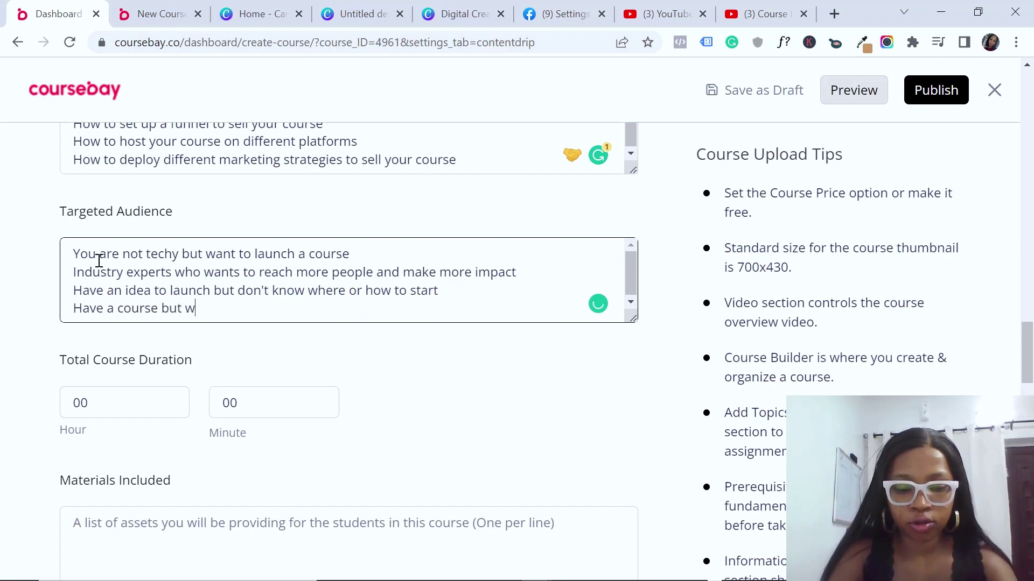
pyautogui.write('ant to sel')
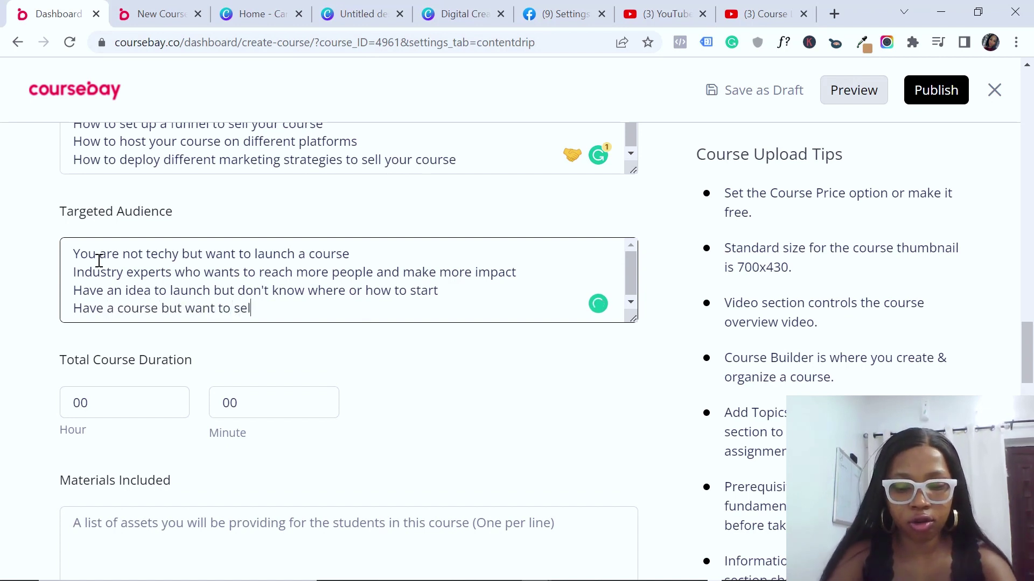
pyautogui.write('l more of it')
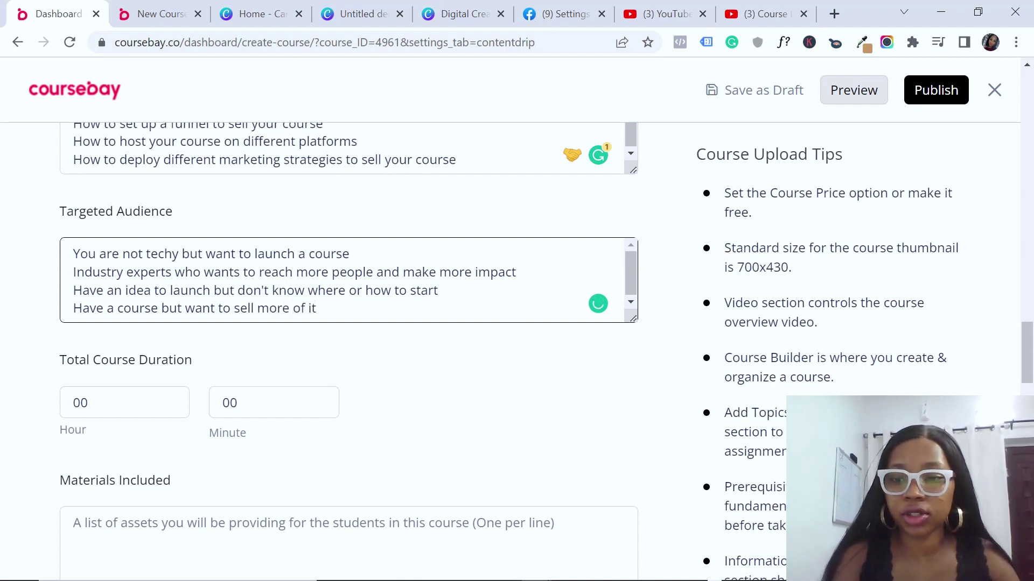
pyautogui.scroll(-3, 1025, 390)
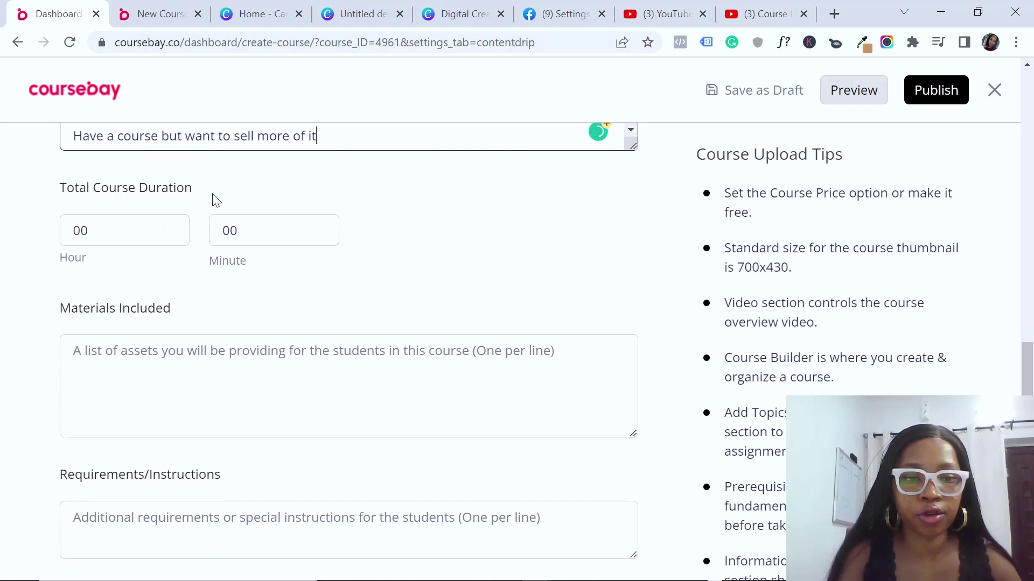
pyautogui.doubleClick(83, 235)
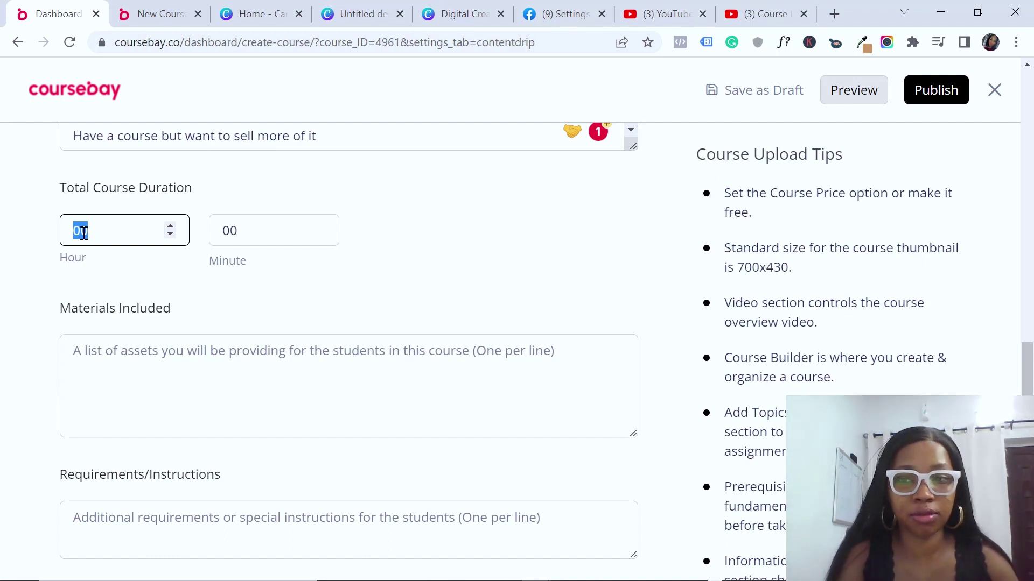
pyautogui.scroll(-2, 380, 286)
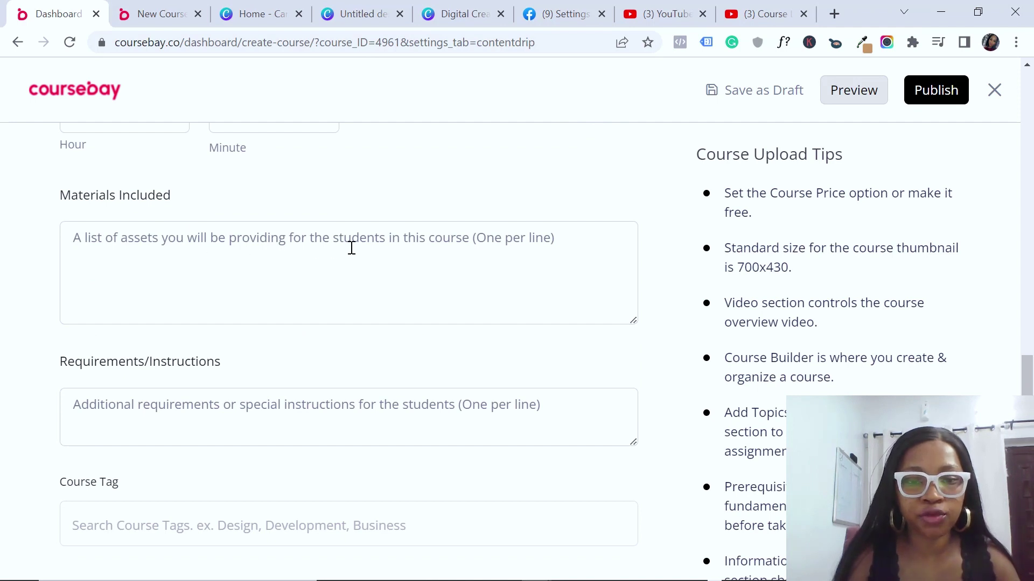
# Step: Enter "Launch Email templates" as the first line of Materials Included
pyautogui.click(145, 242)
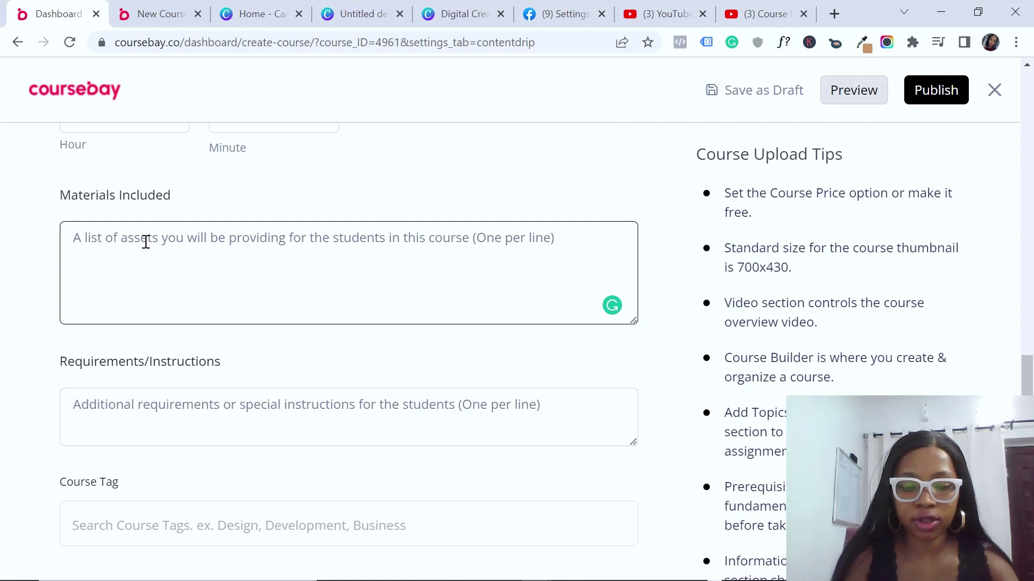
pyautogui.write('T')
pyautogui.press('BackSpace')
pyautogui.write('E')
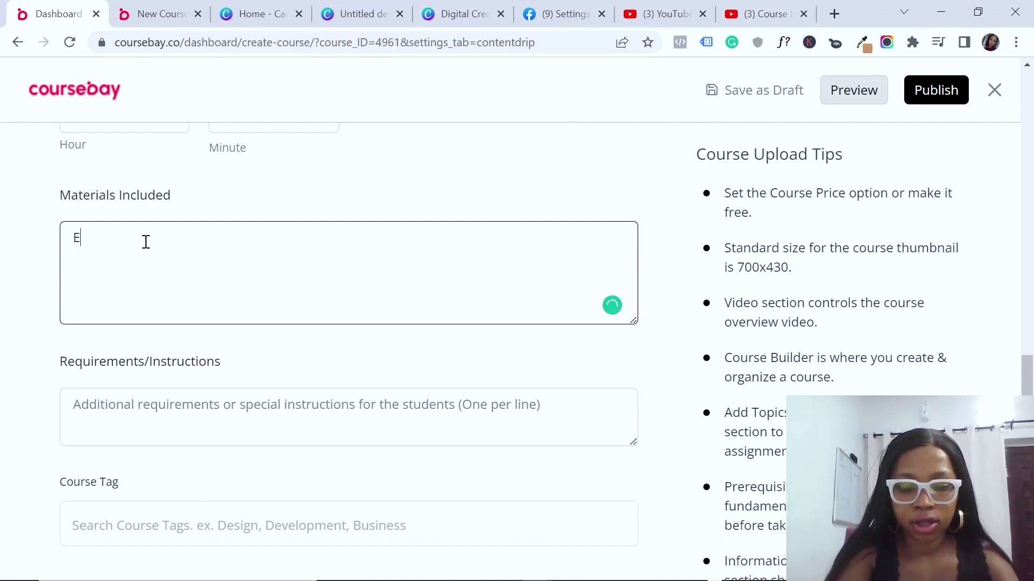
pyautogui.write('mail templatesd')
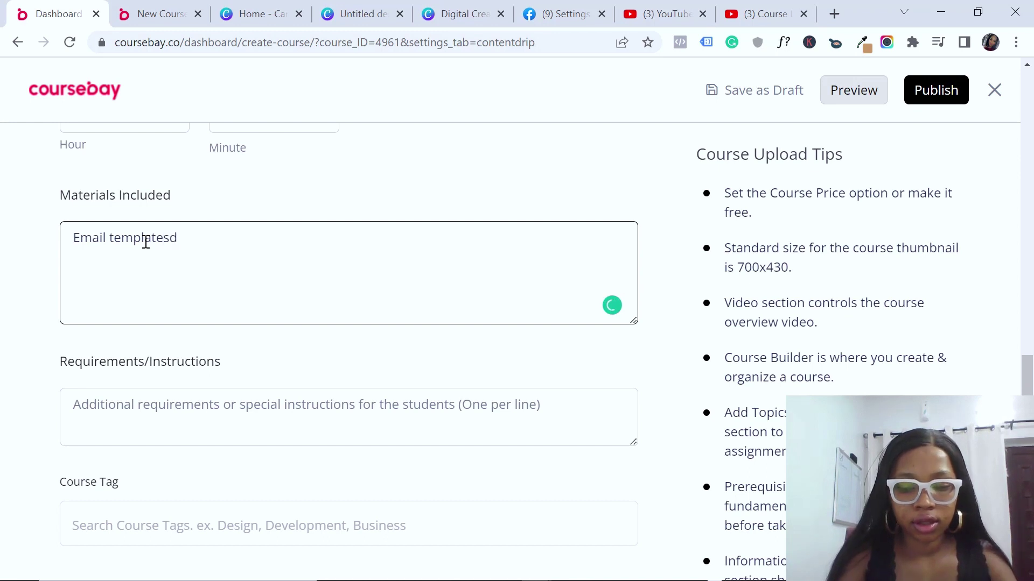
pyautogui.press('BackSpace')
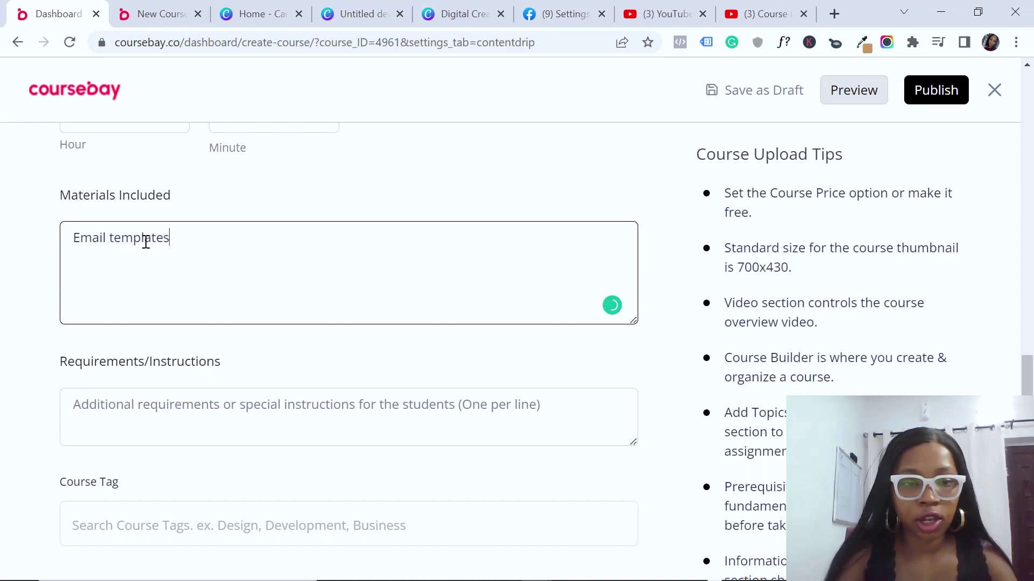
pyautogui.click(76, 239)
pyautogui.write('Launch')
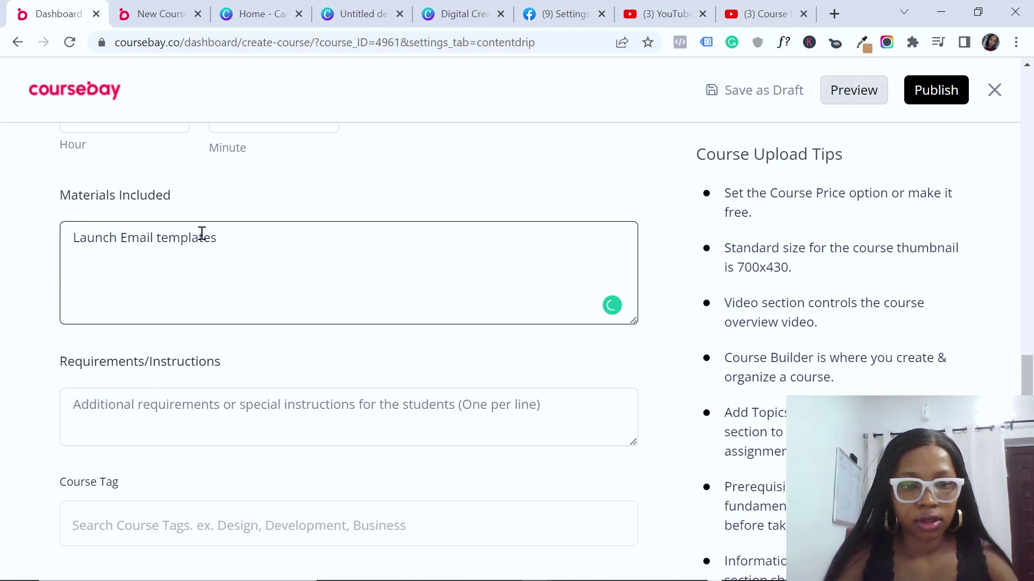
# Step: Add "On;ine course launch tools (free and page)" as the second Materials Included line and start another line
pyautogui.click(226, 238)
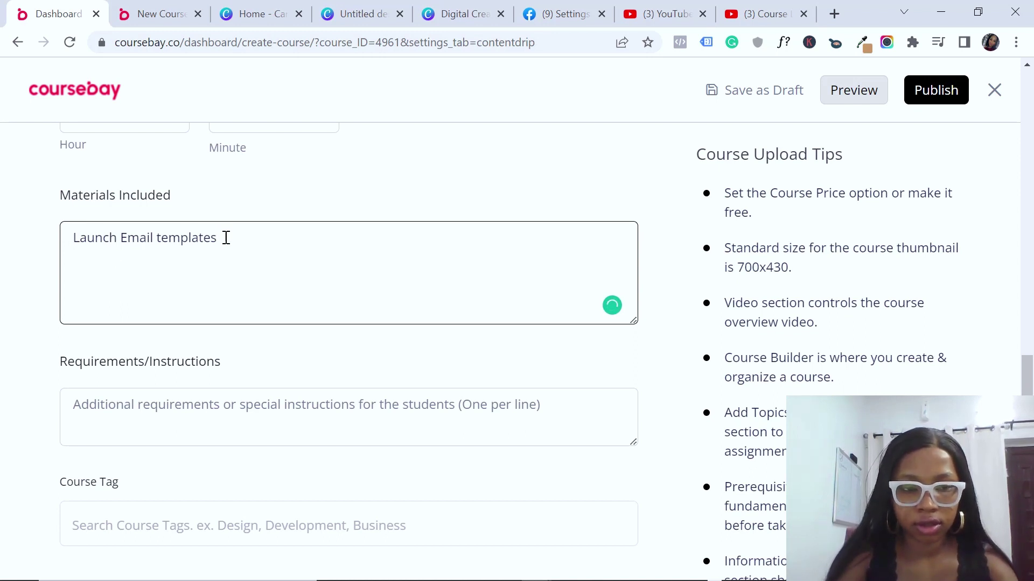
pyautogui.press('Return')
pyautogui.write('On;ine cou')
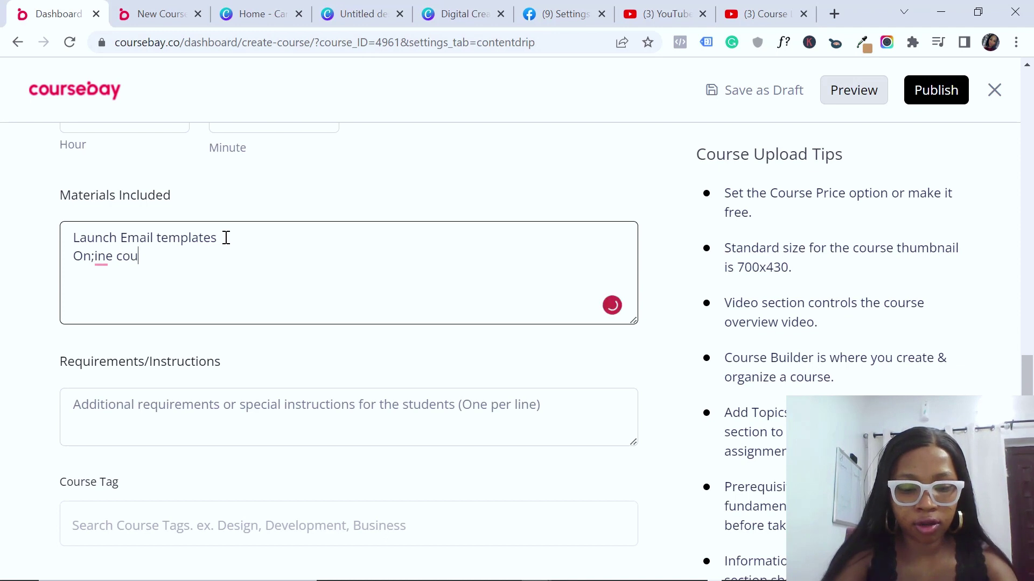
pyautogui.write('rse launch')
pyautogui.press('BackSpace')
pyautogui.press('BackSpace')
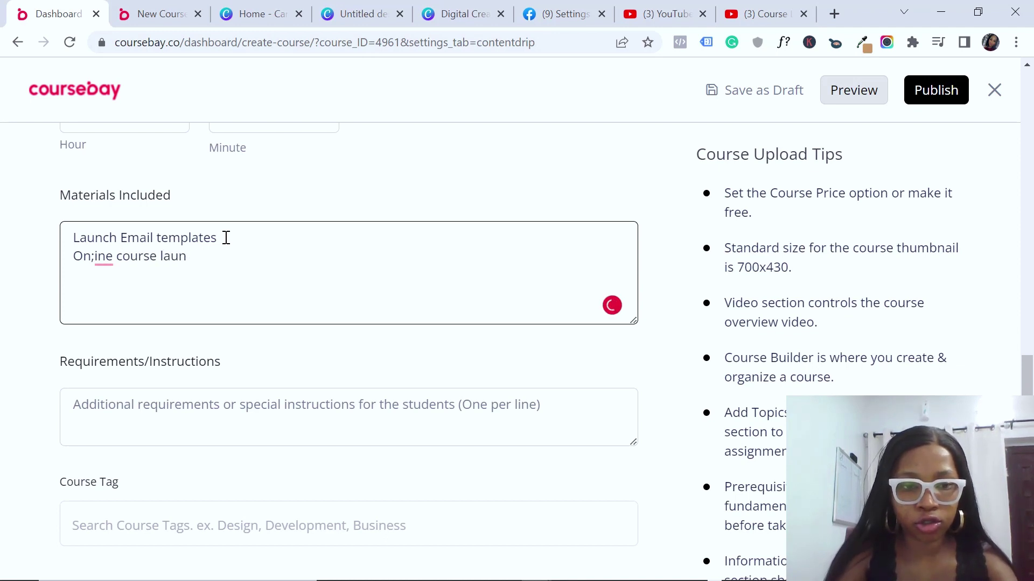
pyautogui.write('ch tools (free and page)')
pyautogui.press('Return')
# Step: Add "Sales page templates" and "Follow up template" as the third and fourth Materials Included lines
pyautogui.write('Sales ')
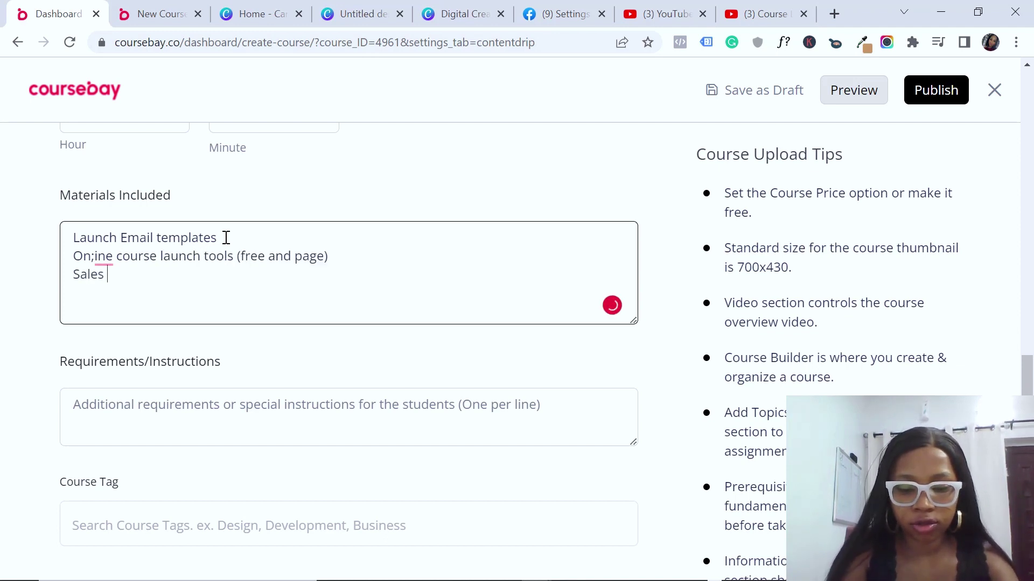
pyautogui.write('page tem')
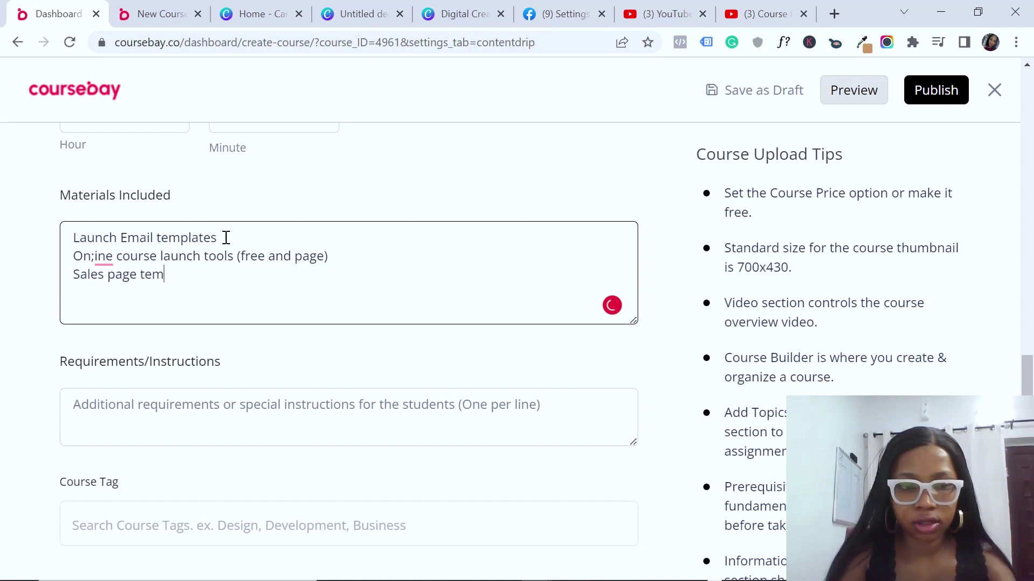
pyautogui.write('plates')
pyautogui.press('Return')
pyautogui.write('Follow up')
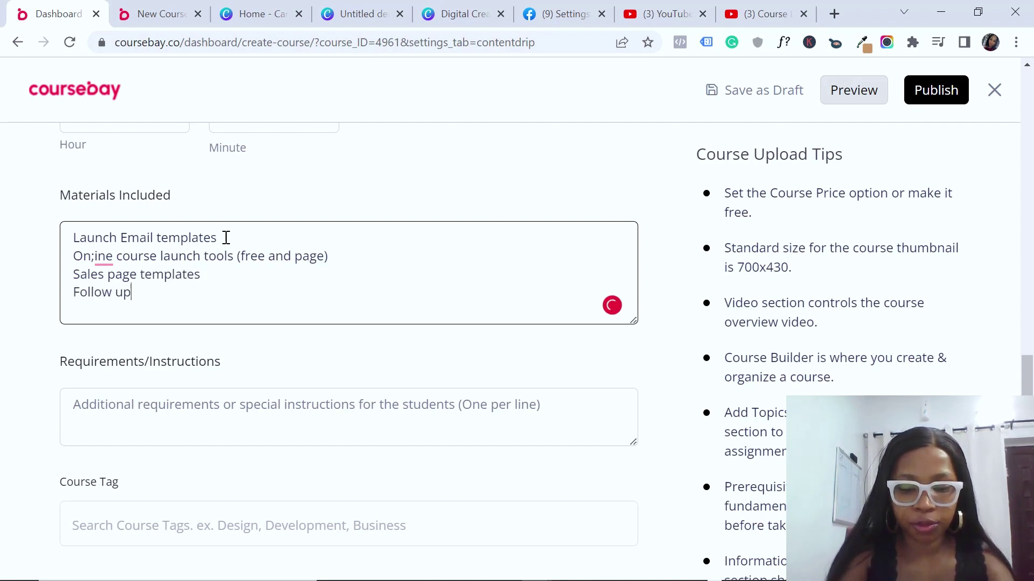
pyautogui.write(' template')
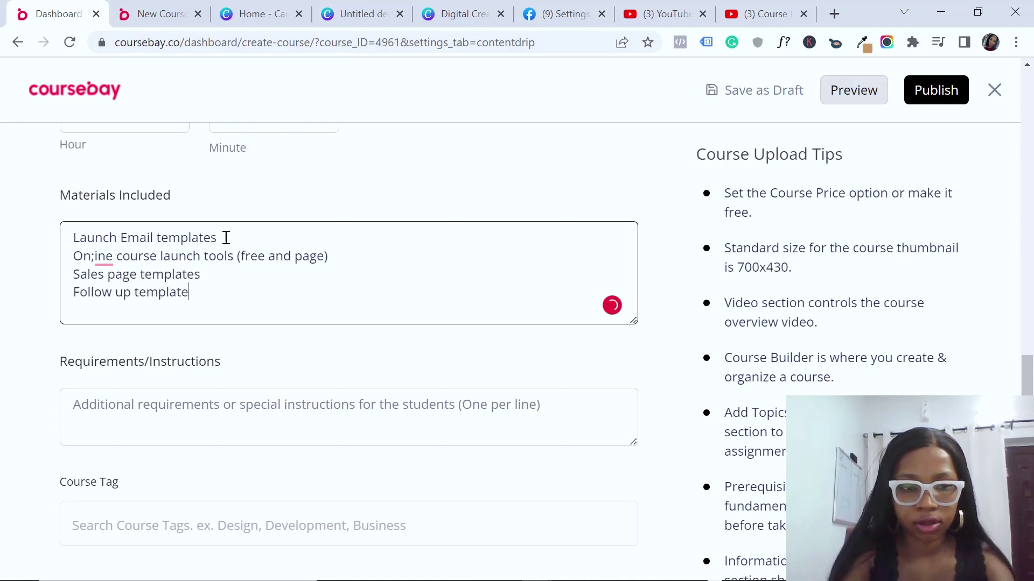
# Step: Add "Influencer marketing template" as the fifth Materials Included line
pyautogui.press('Return')
pyautogui.write('Infl')
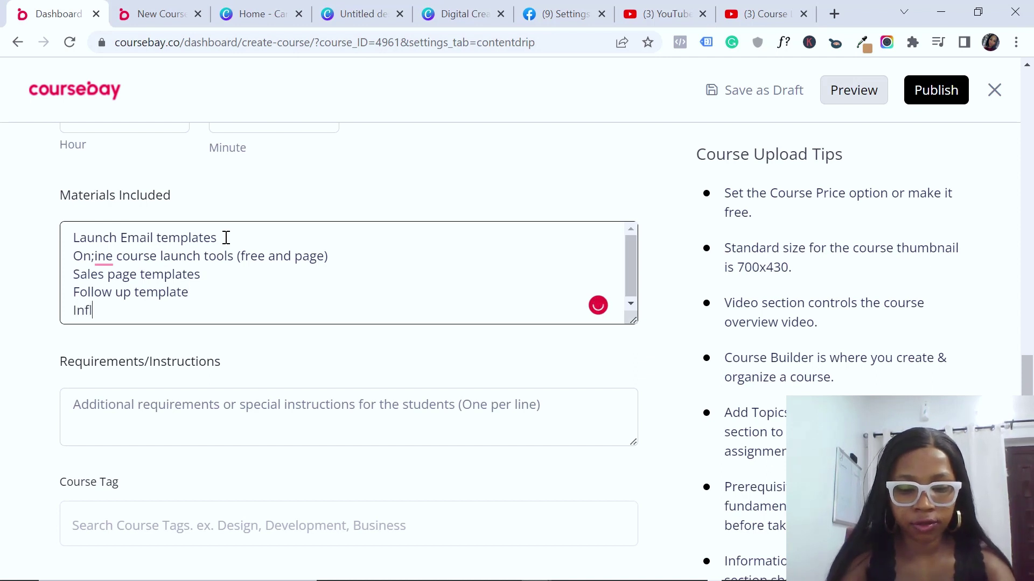
pyautogui.write('uencer ma')
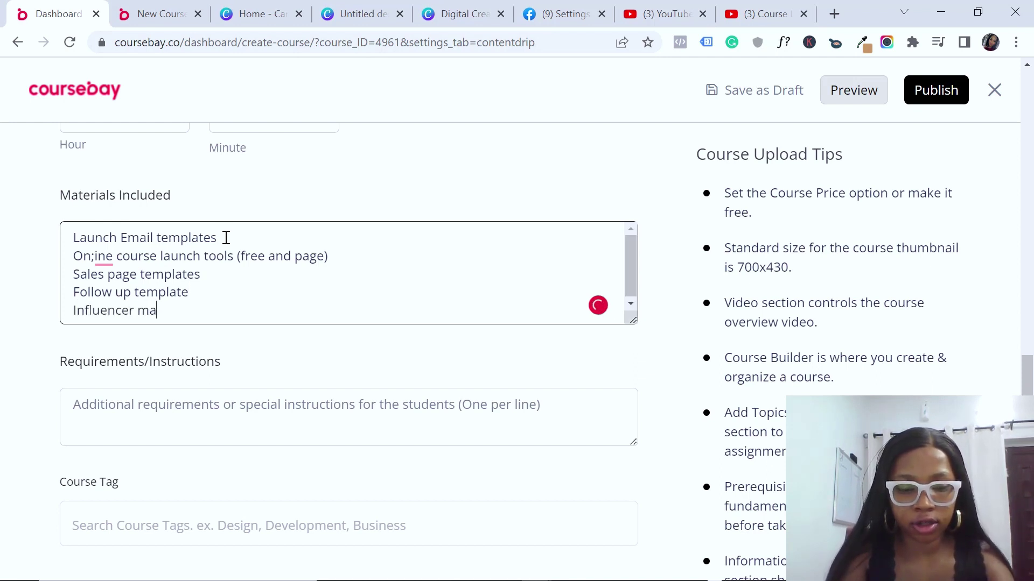
pyautogui.write('rketing ')
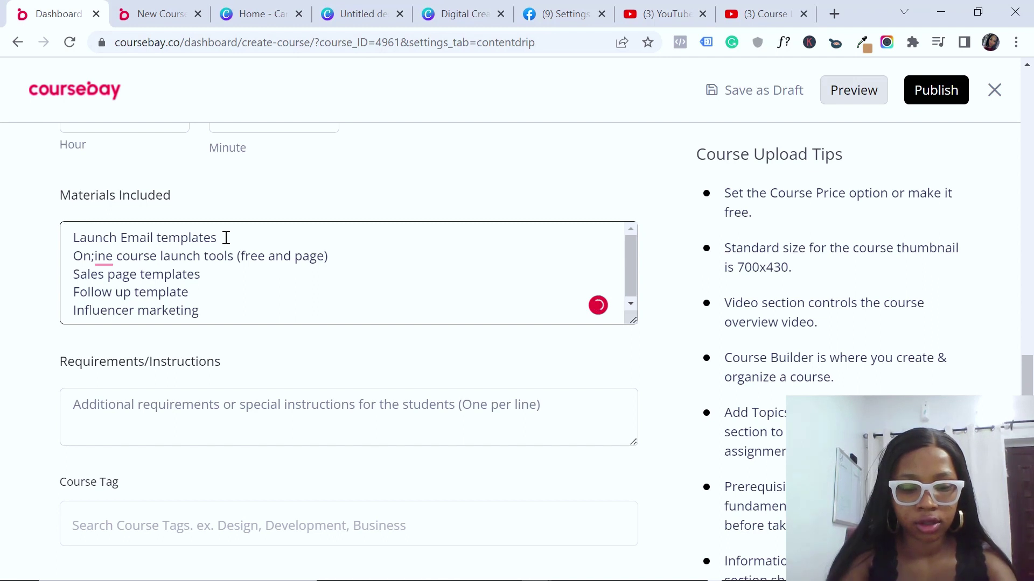
pyautogui.write('template')
# Step: Correct the misspelled first word of the second Materials Included line to "Online"
pyautogui.click(92, 256)
pyautogui.press('BackSpace')
pyautogui.write('l')
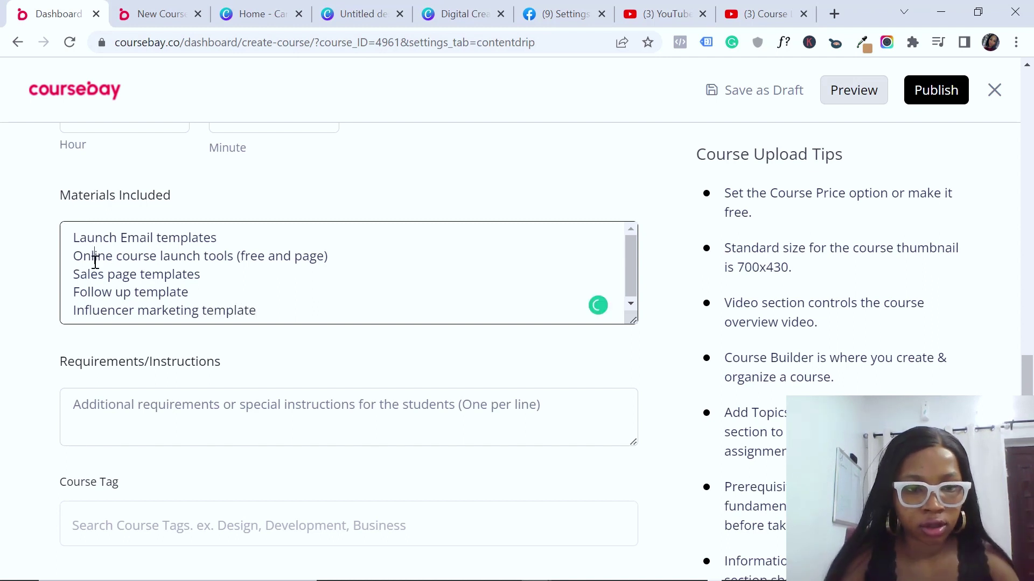
# Step: Add "Facebook ads guide" and "Customer Avatar Template" as the sixth and seventh Materials Included lines
pyautogui.click(293, 320)
pyautogui.press('Return')
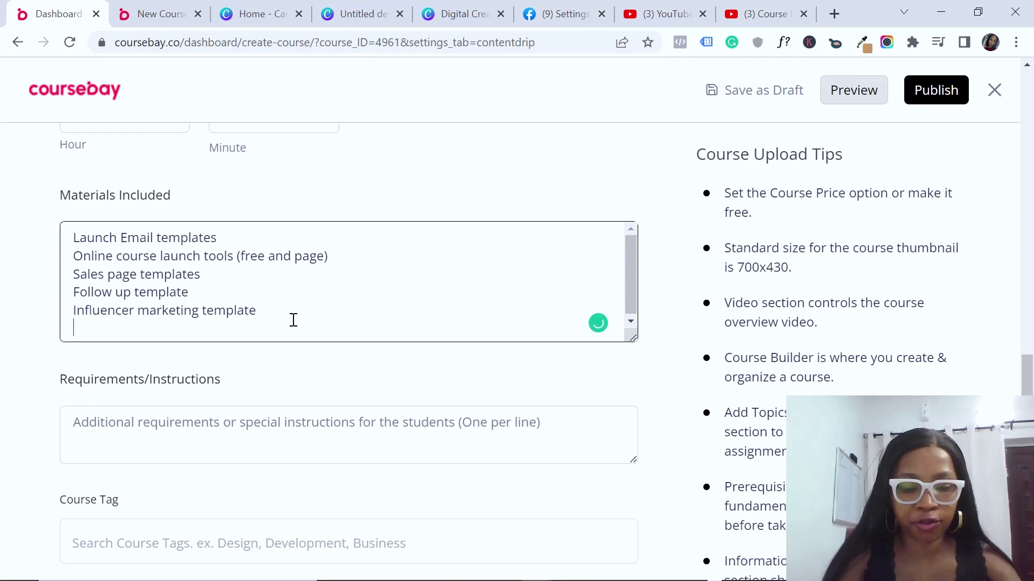
pyautogui.write('Facebook ads guide')
pyautogui.press('Return')
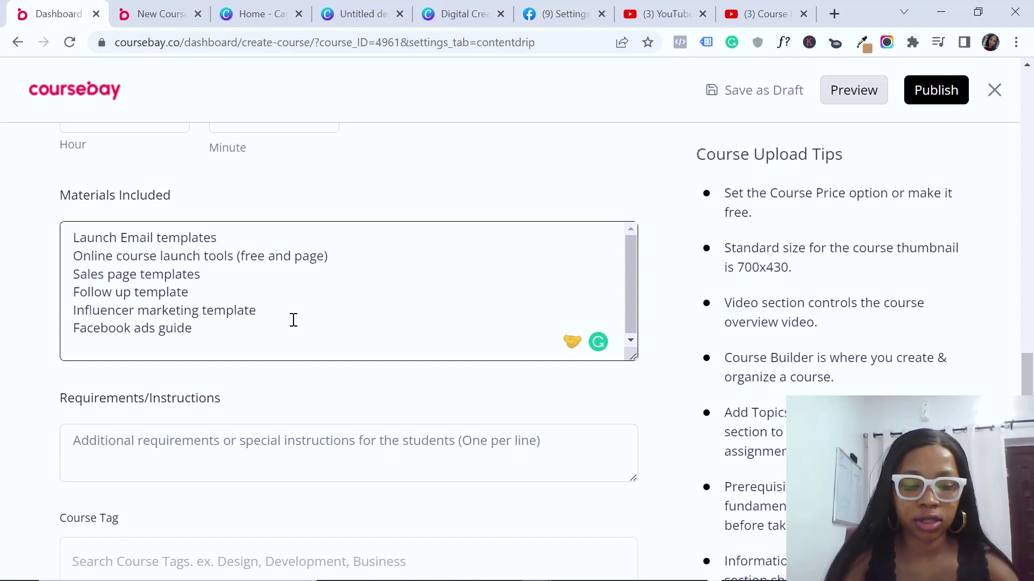
pyautogui.write('Customer ')
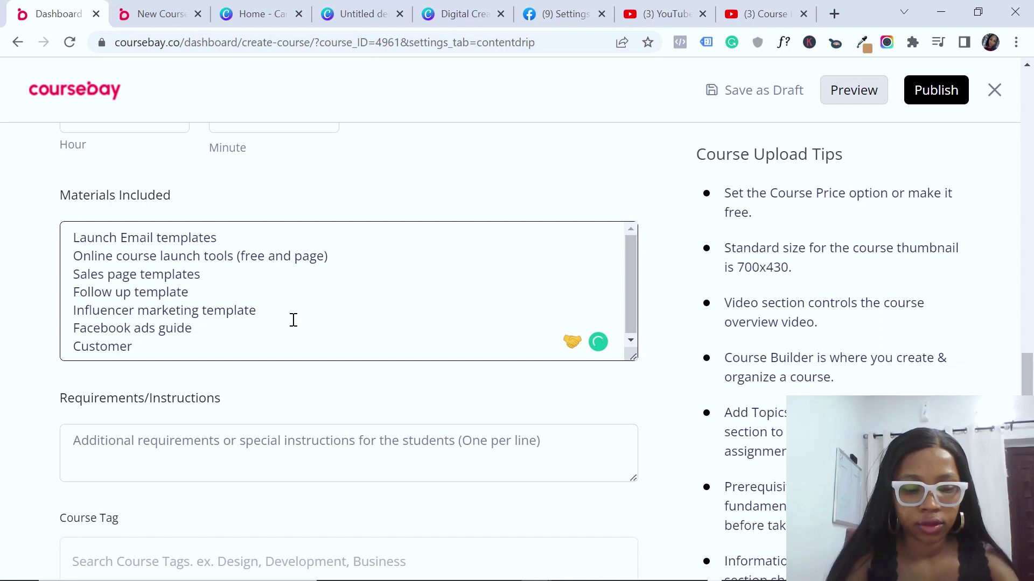
pyautogui.write('Avat')
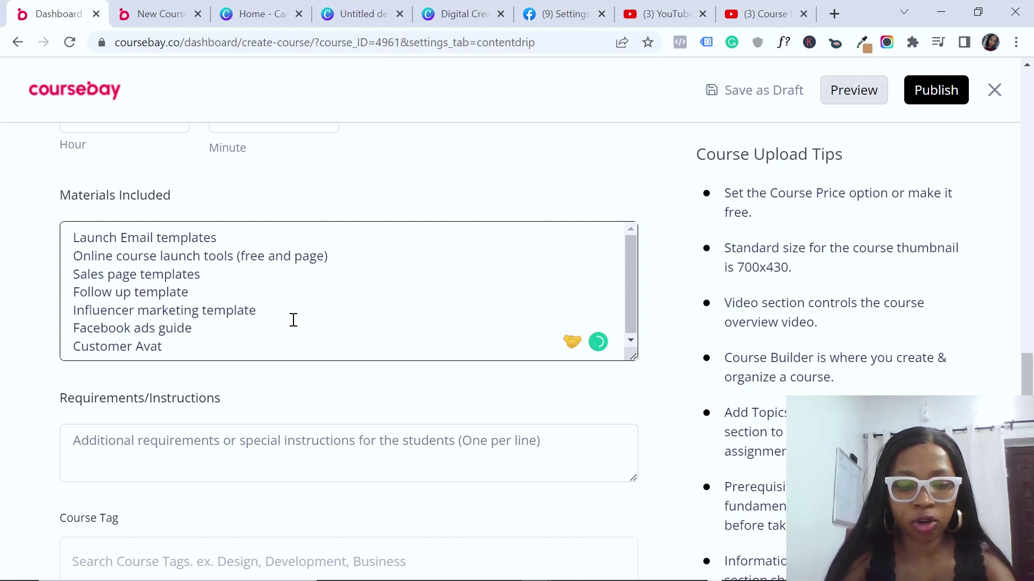
pyautogui.write('ar')
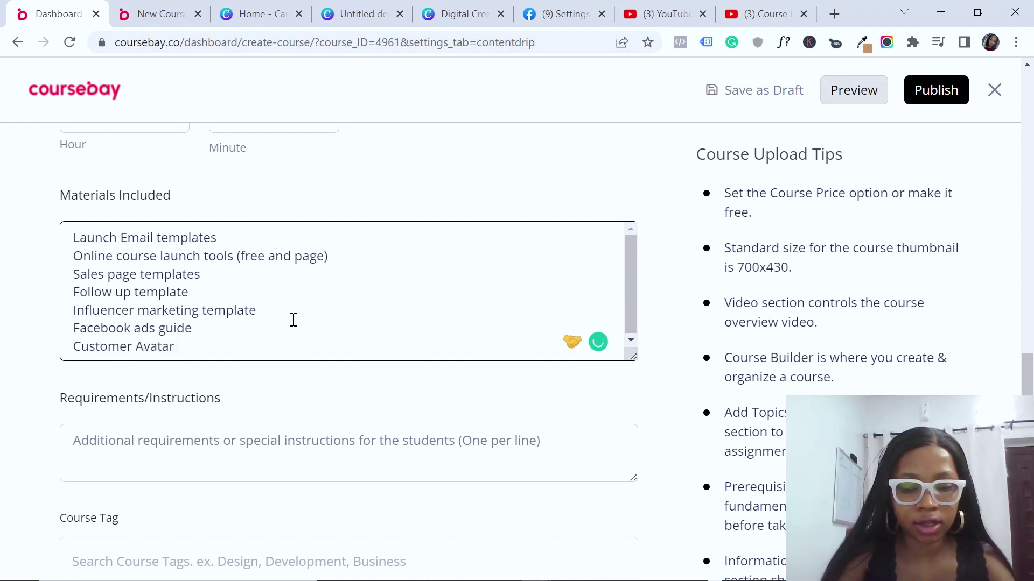
pyautogui.write(' Template')
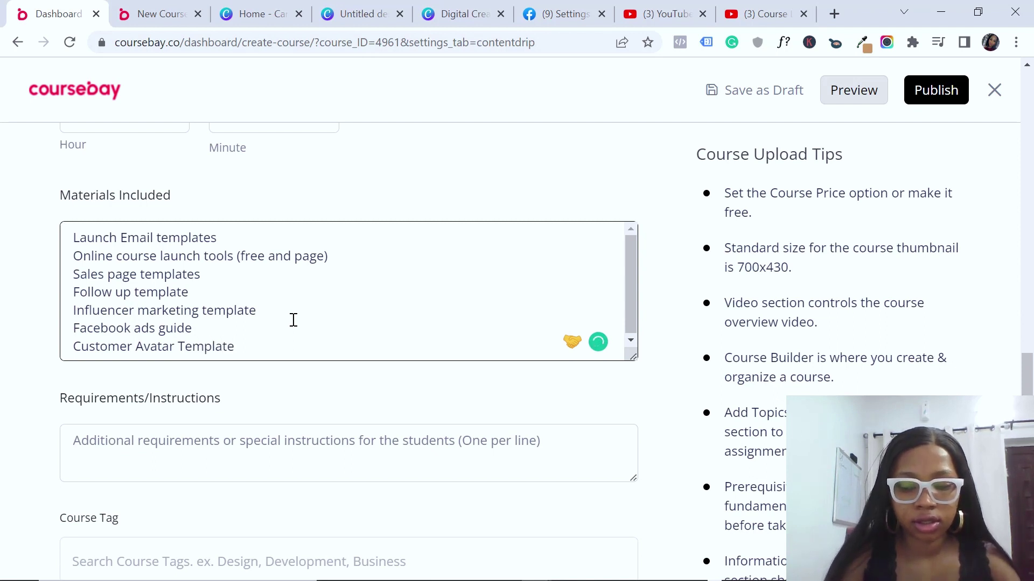
pyautogui.press('Return')
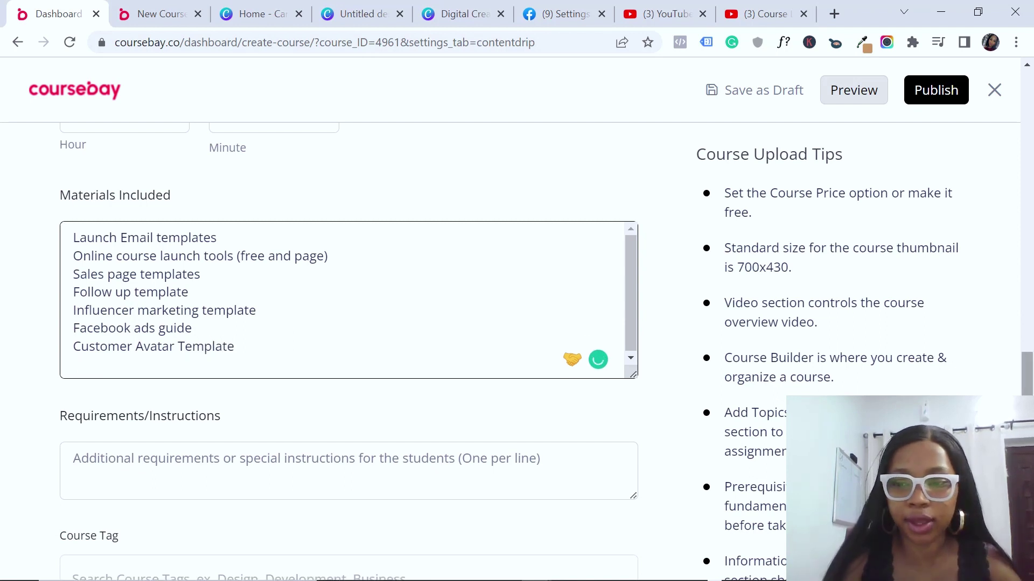
# Step: Enter "You have access to the course for 2 years" and "After payment, you also get access to a support community" as the first two requirements
pyautogui.scroll(-2, 293, 319)
pyautogui.scroll(-2, 35, 293)
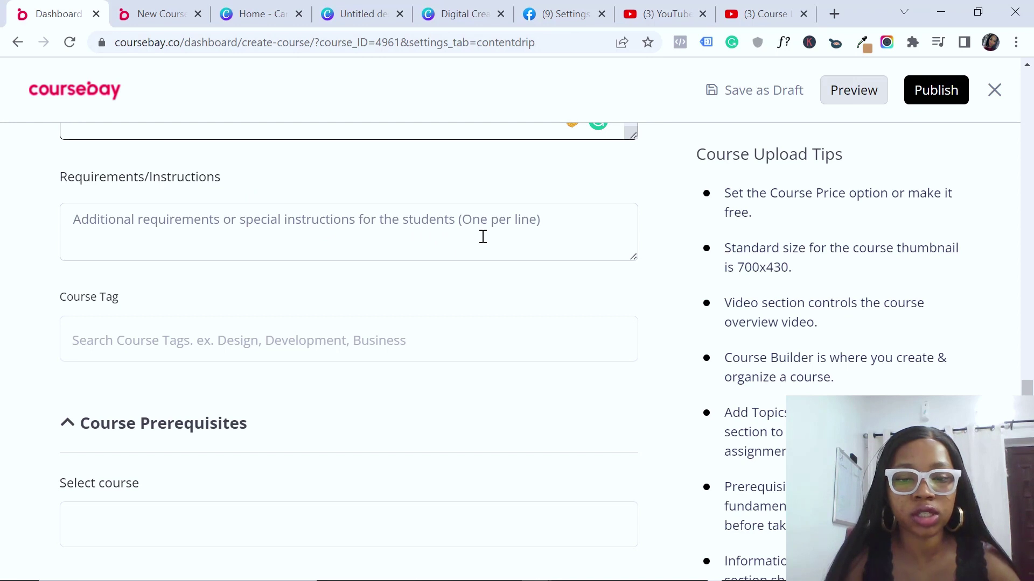
pyautogui.click(153, 226)
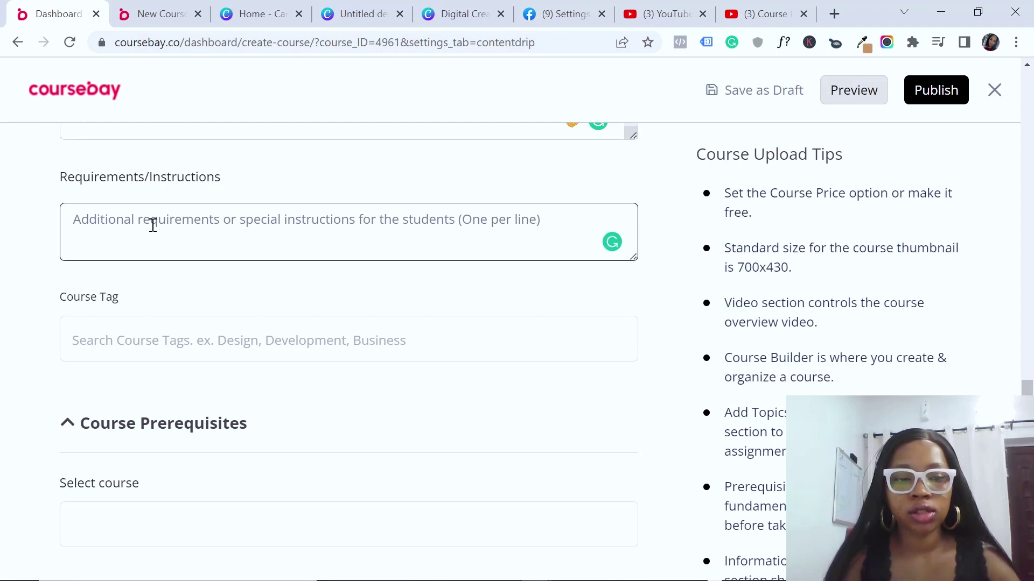
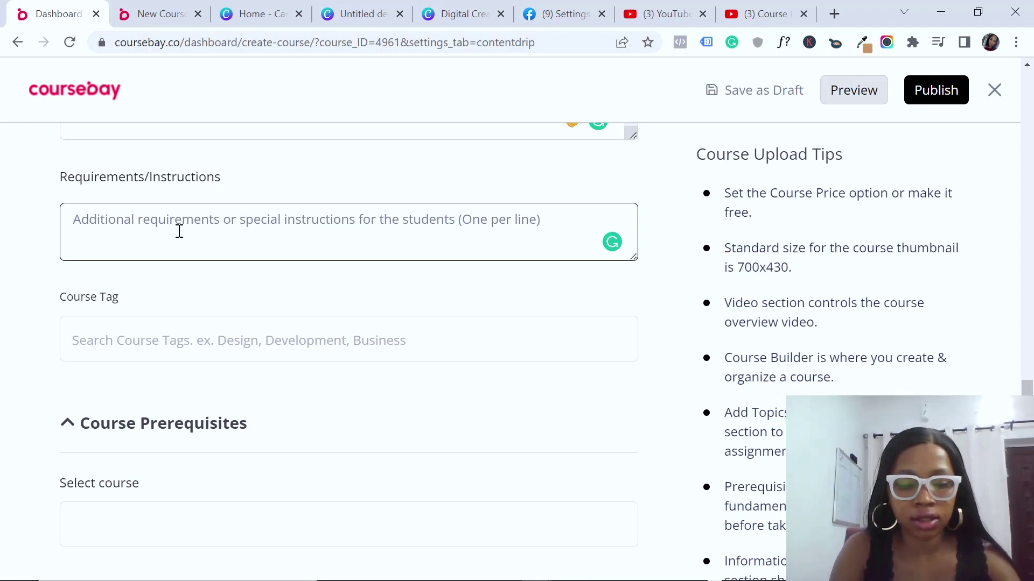
pyautogui.write('You have access')
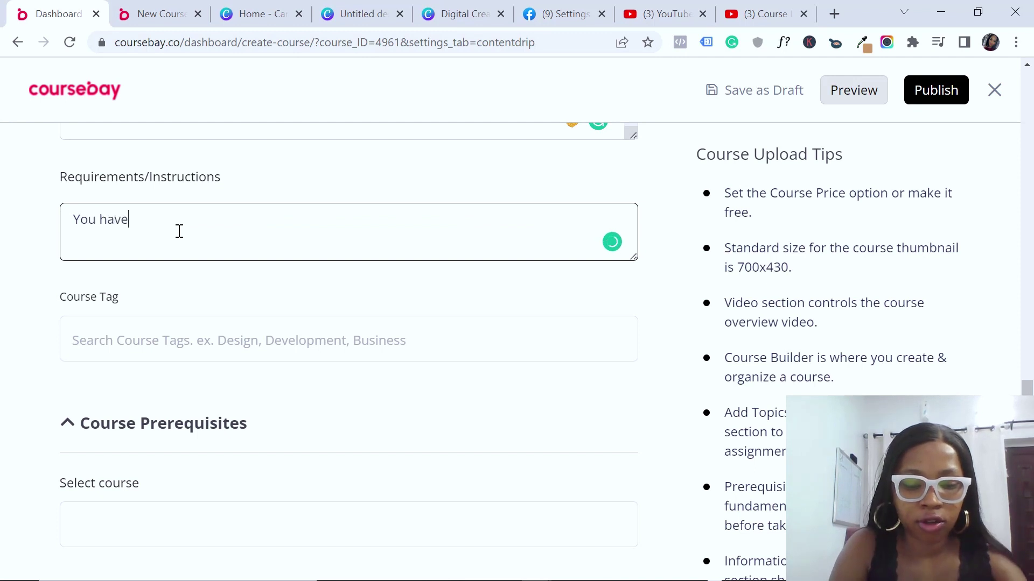
pyautogui.write(' to the course for 2 years')
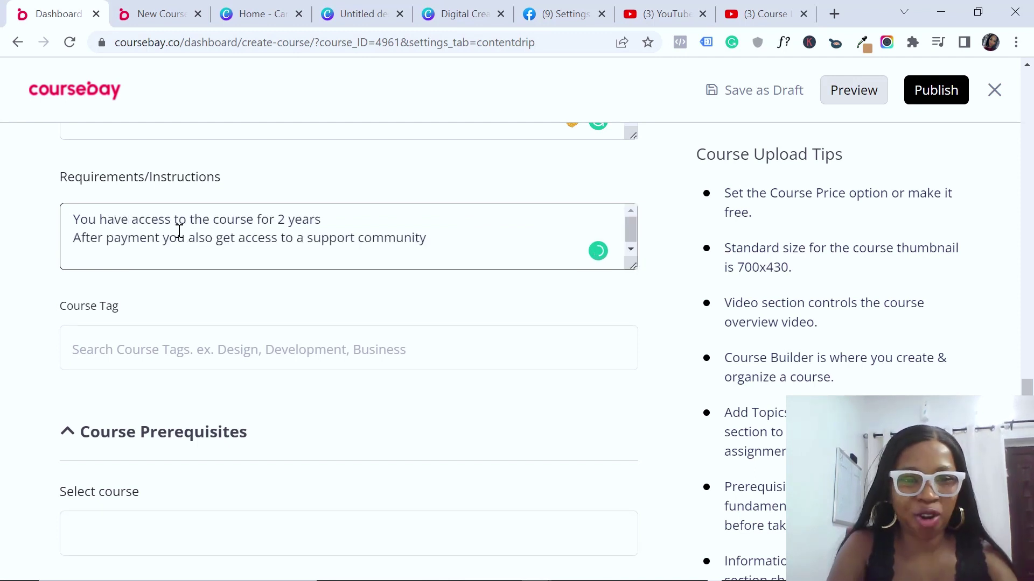
pyautogui.press('Return')
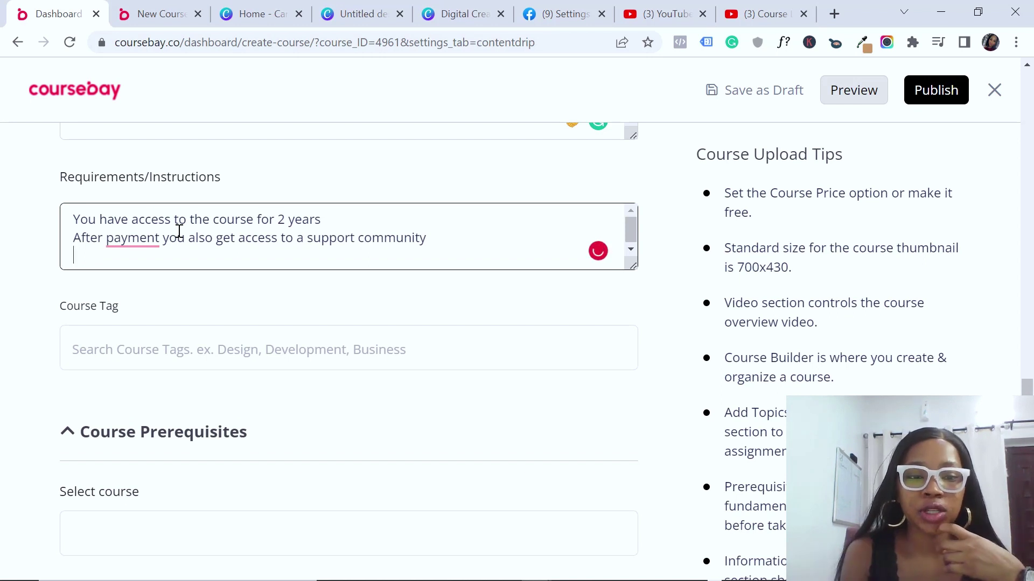
pyautogui.click(152, 237)
pyautogui.click(137, 281)
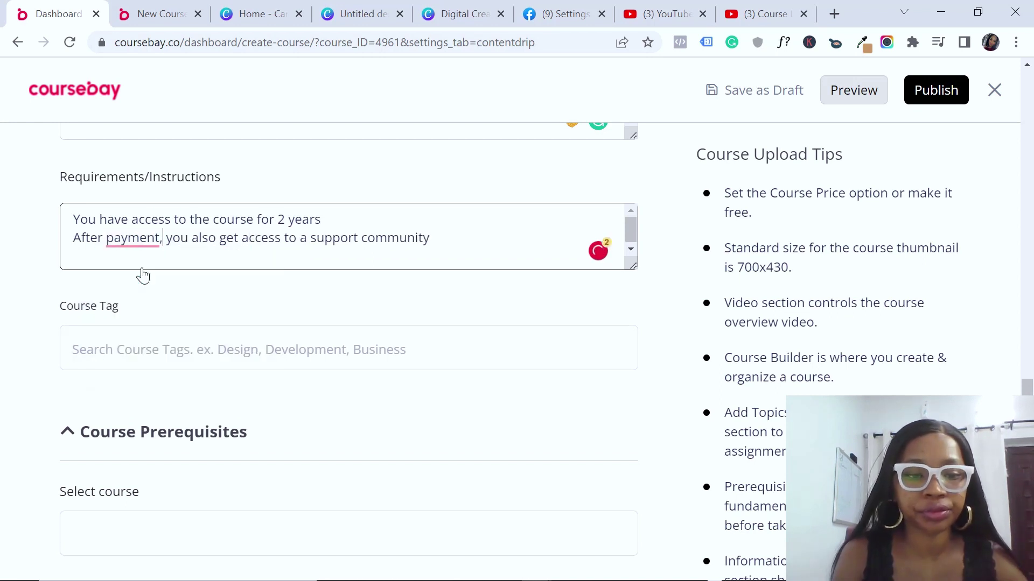
# Step: Add the requirement "You only get a refund within 30 days after going through the course, implementing the strategies and don't get at least your investment back"
pyautogui.click(141, 252)
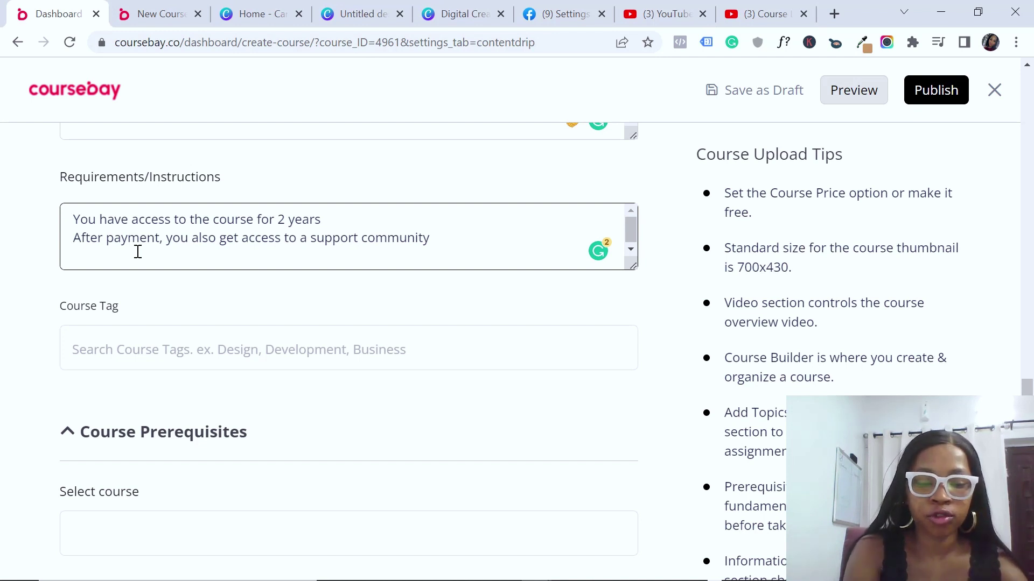
pyautogui.write('You on')
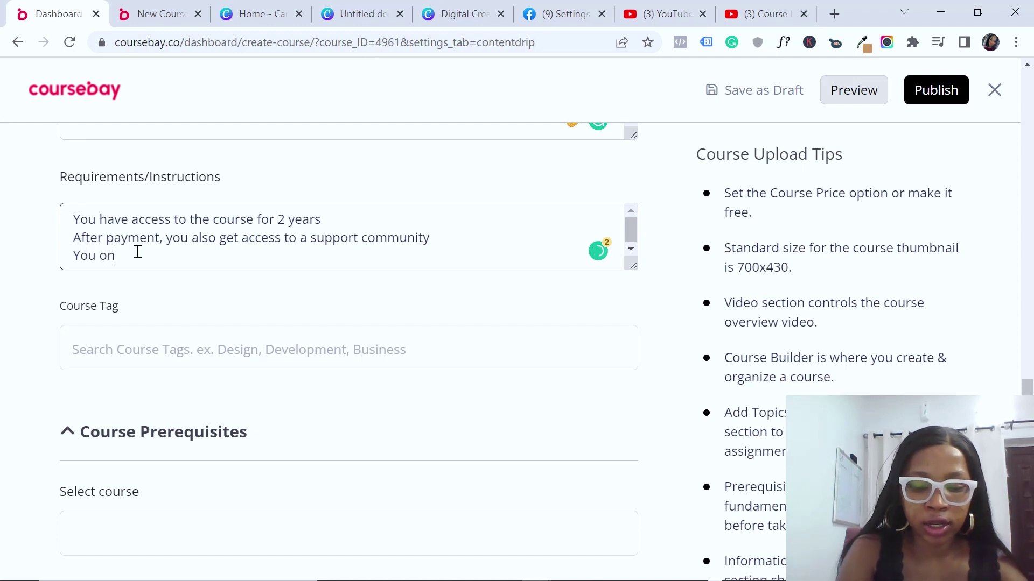
pyautogui.write('ly get a ref')
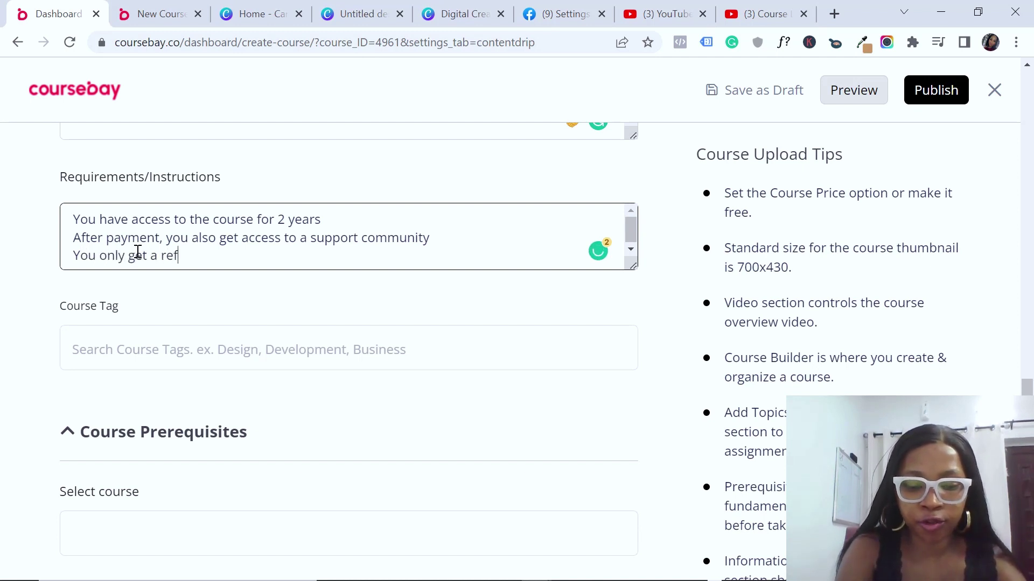
pyautogui.write('und wi')
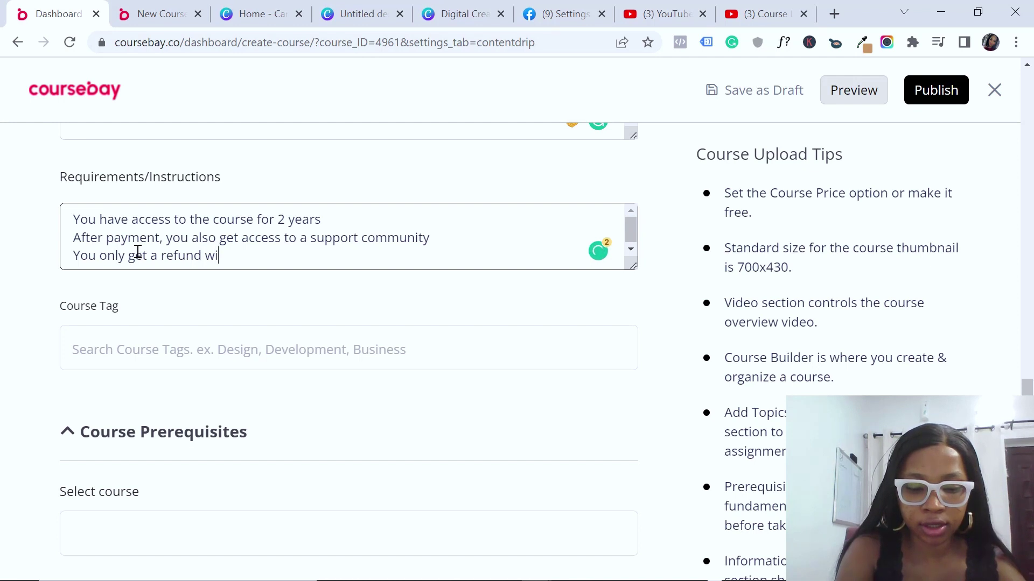
pyautogui.write('thin 30 days after goi')
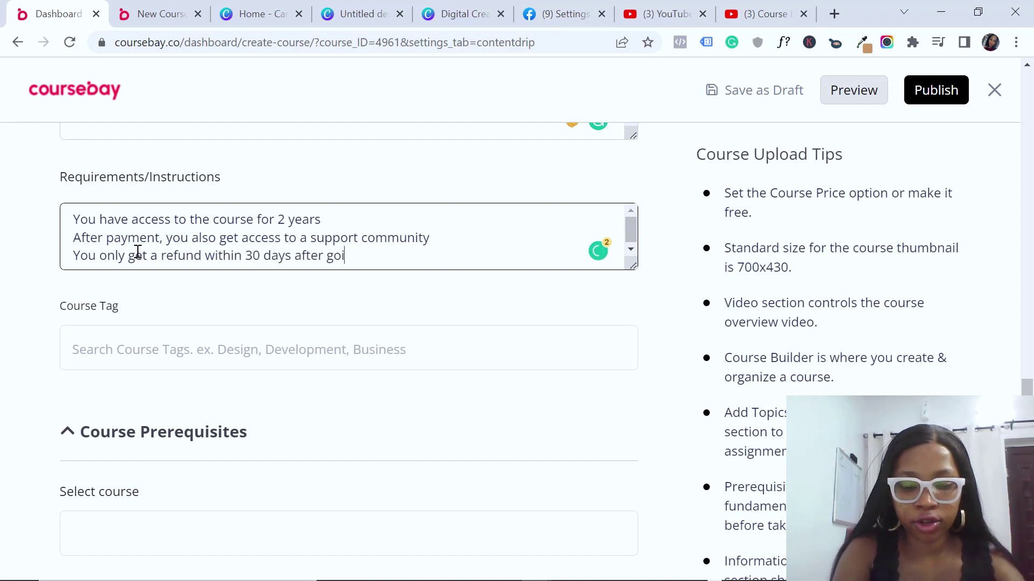
pyautogui.write('ng through t')
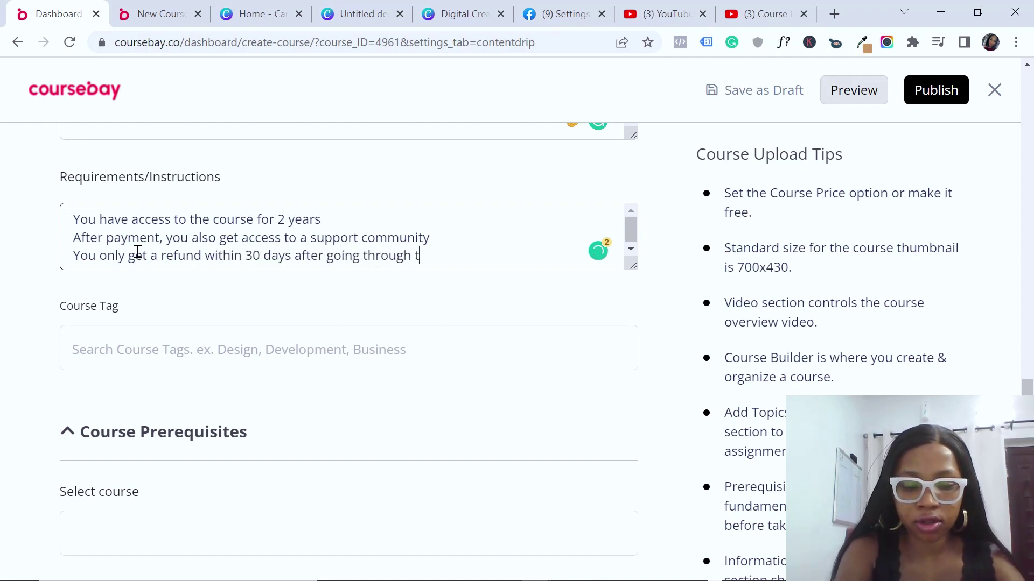
pyautogui.write('he course, implementing the strategies and ')
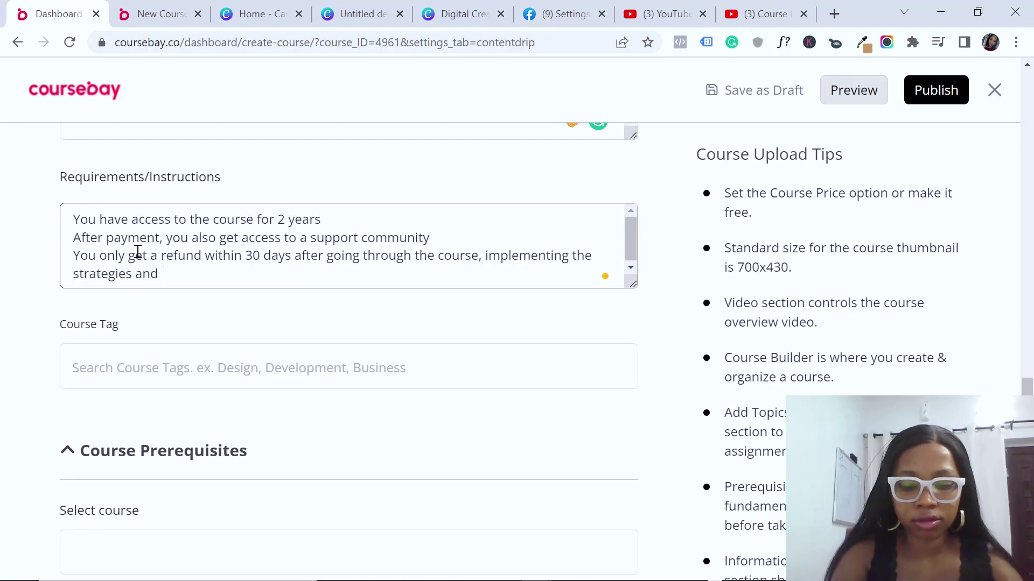
pyautogui.write("don't")
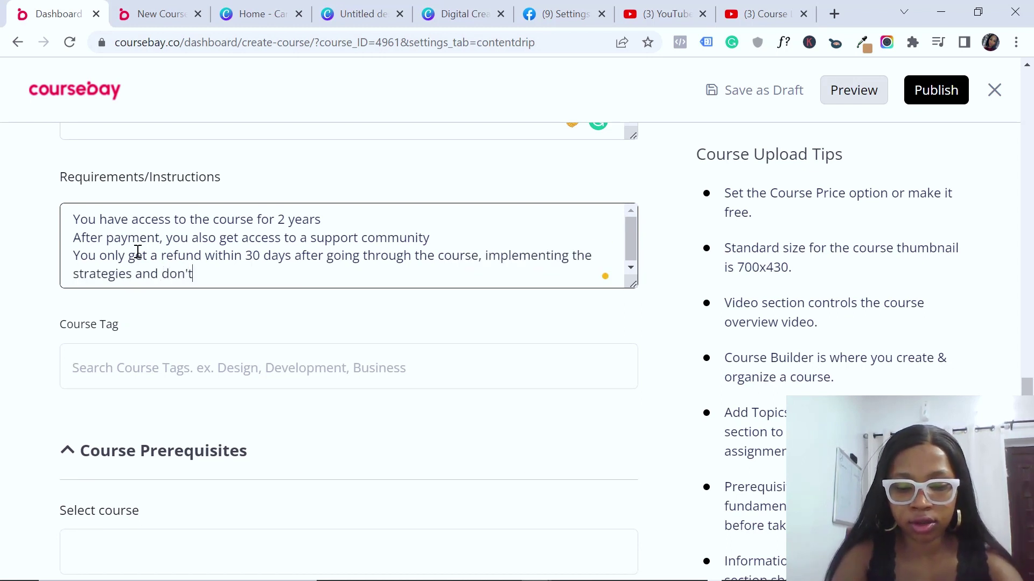
pyautogui.write(' get at le')
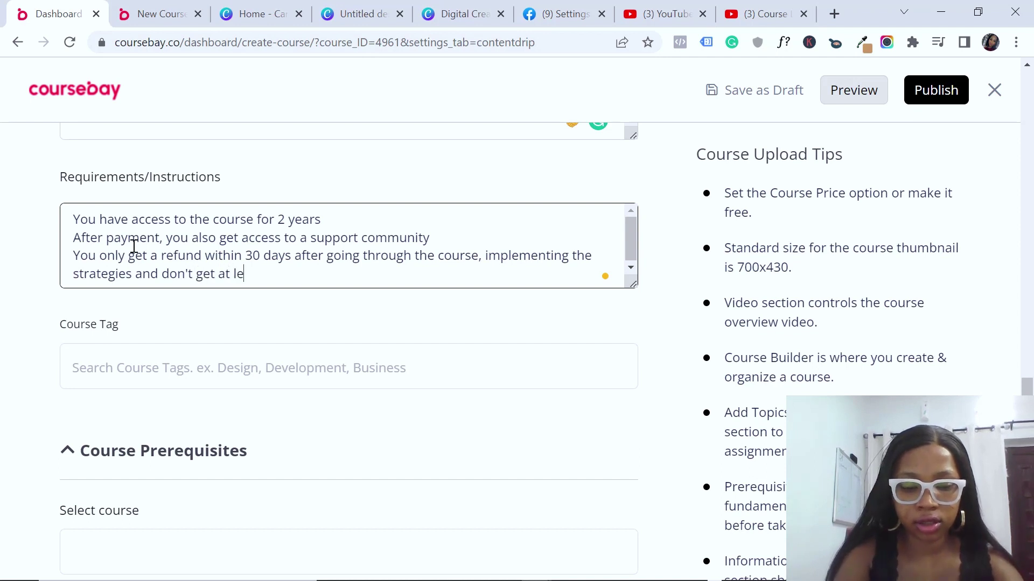
pyautogui.write('ast your ')
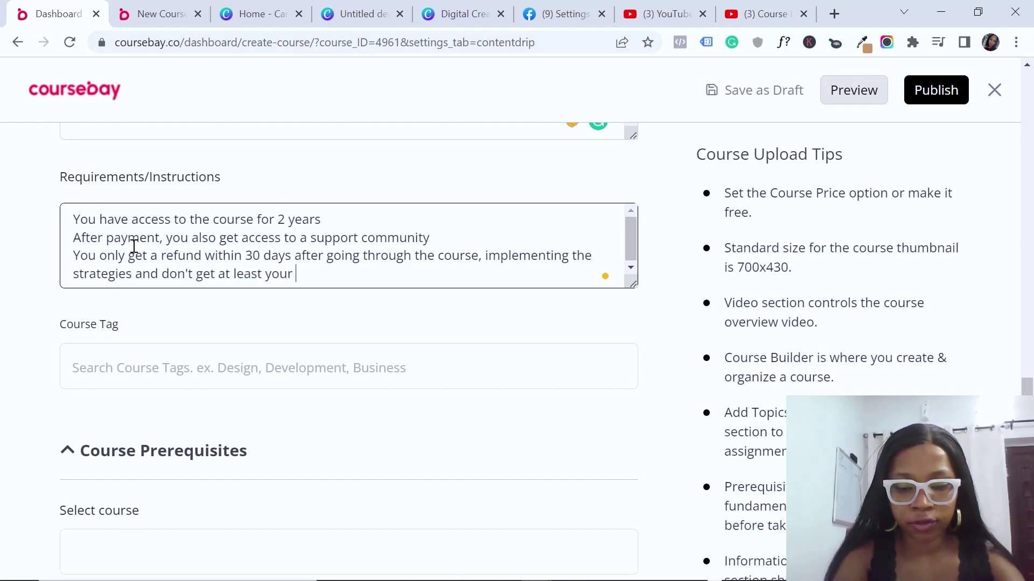
pyautogui.write('investment back')
pyautogui.press('Return')
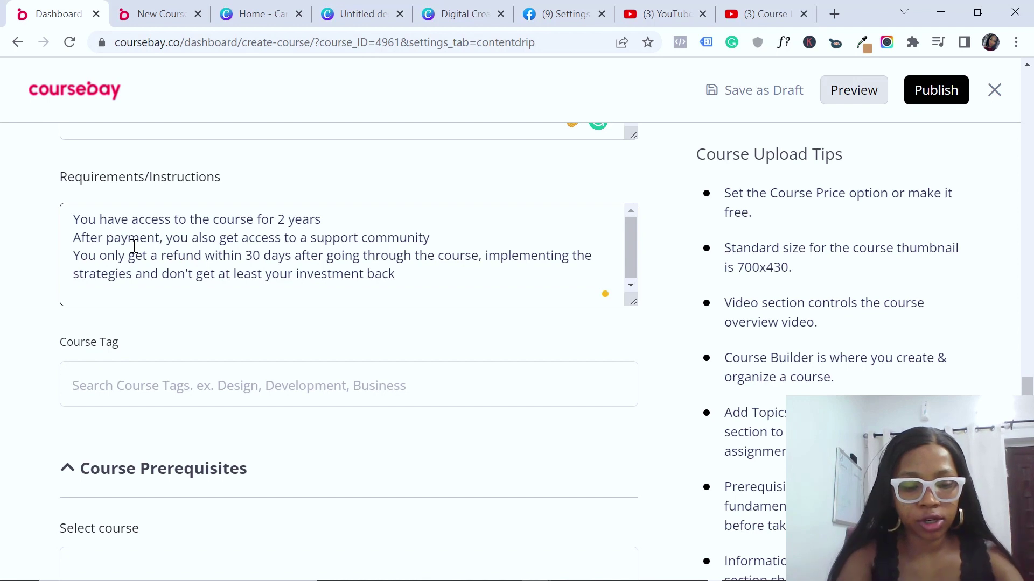
# Step: Add "This course does not give you personal access to the instructor" as the fourth requirement and accept the "you don't" correction in the refund line
pyautogui.write('R')
pyautogui.press('BackSpace')
pyautogui.write('This')
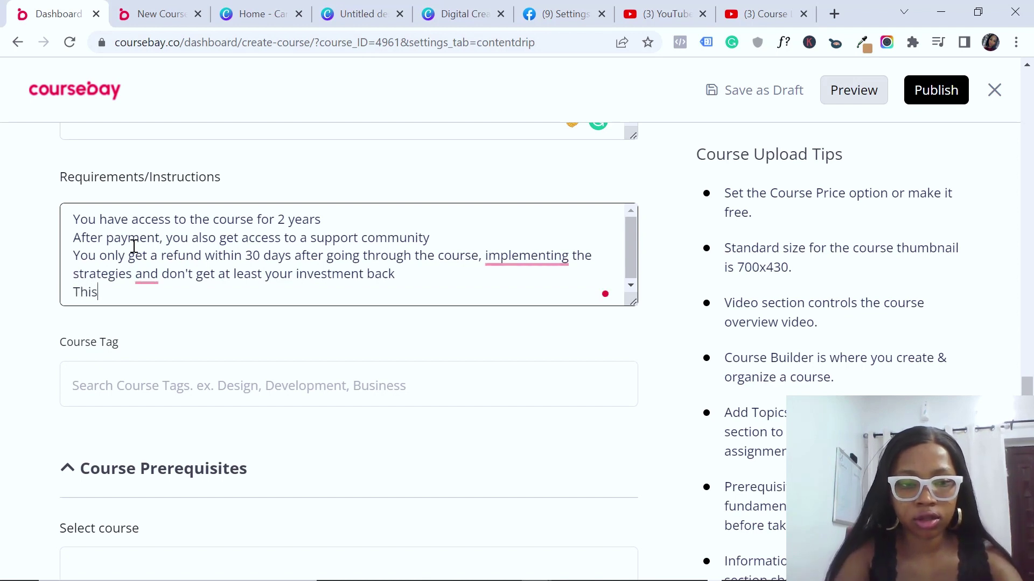
pyautogui.write(' course does not give you personal access to the instructor')
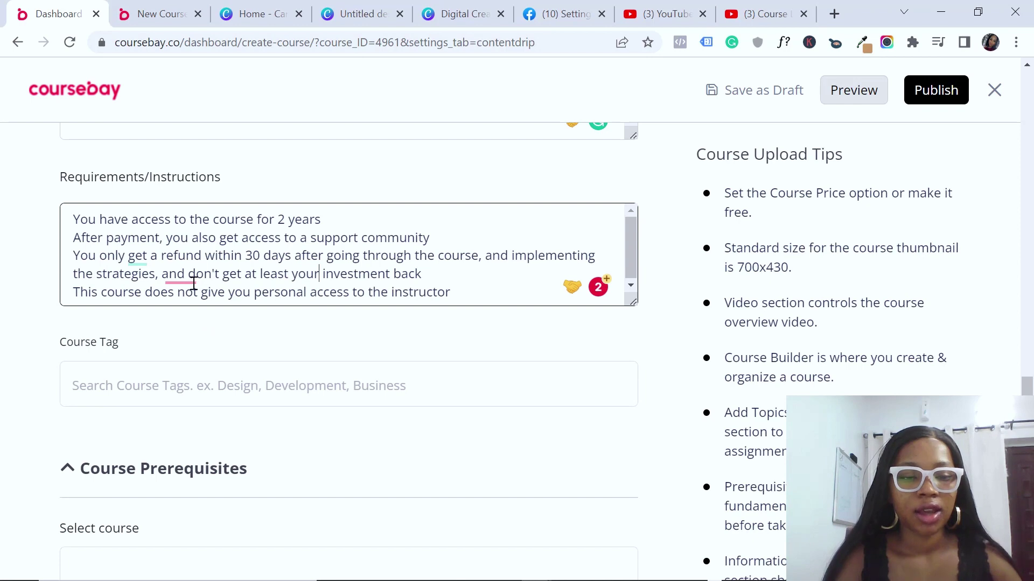
pyautogui.moveTo(194, 284)
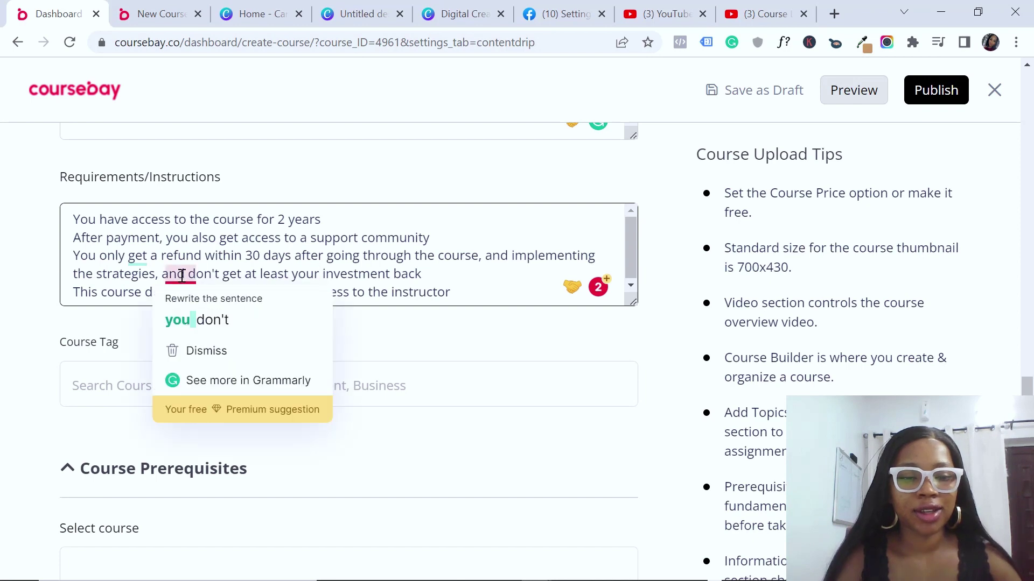
pyautogui.click(205, 321)
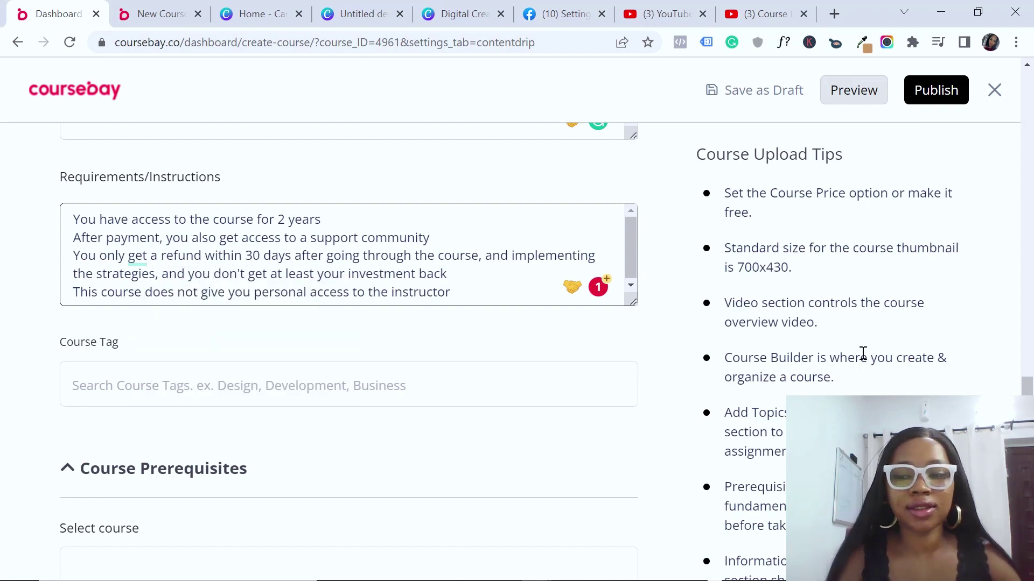
# Step: Search the course tags for "ma", browse the full tag list, and view the landscape certificate templates
pyautogui.moveTo(1027, 387); pyautogui.dragTo(1026, 397)
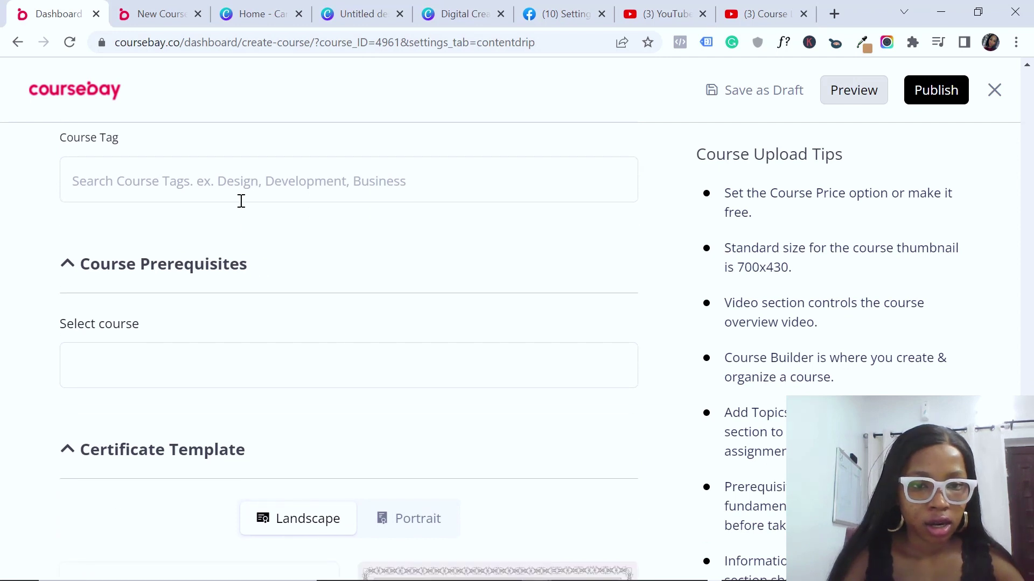
pyautogui.click(233, 186)
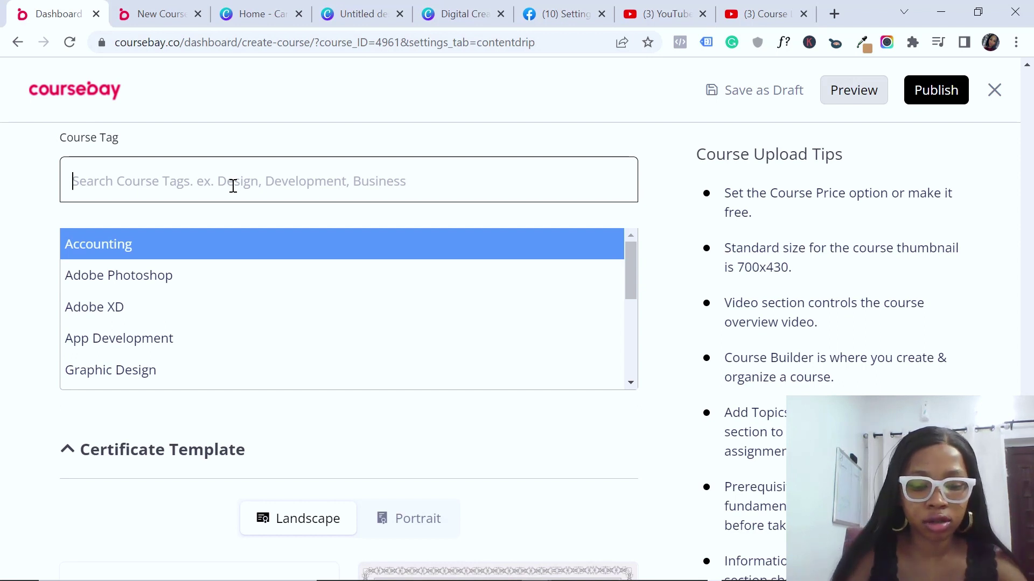
pyautogui.write('ma')
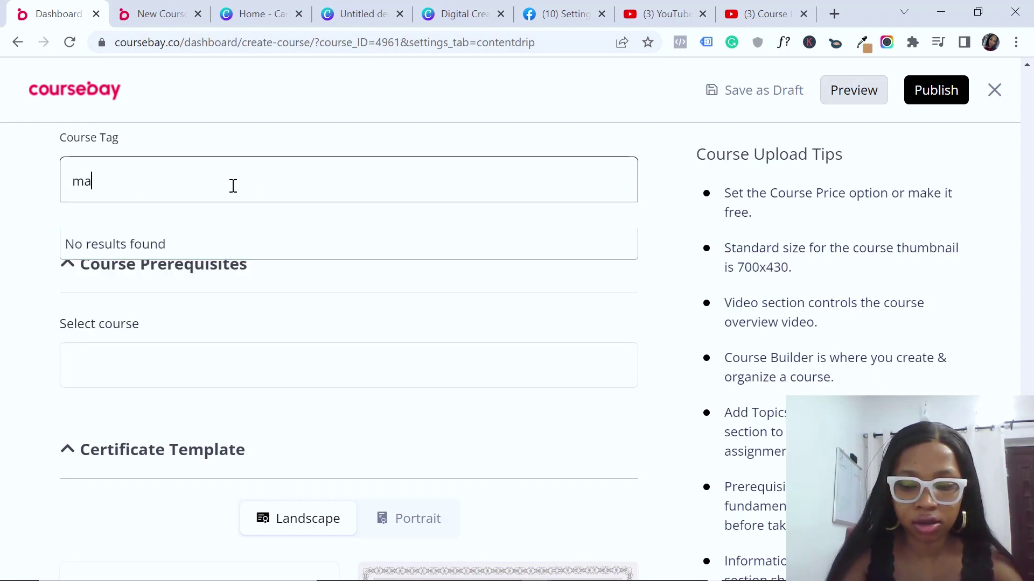
pyautogui.press('BackSpace')
pyautogui.press('BackSpace')
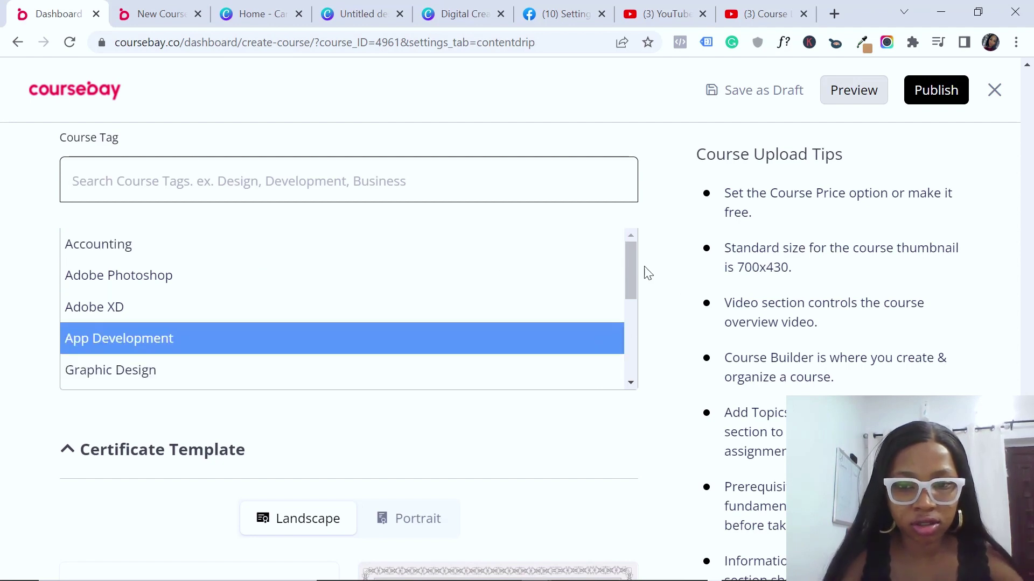
pyautogui.moveTo(632, 263); pyautogui.dragTo(621, 362)
pyautogui.click(673, 329)
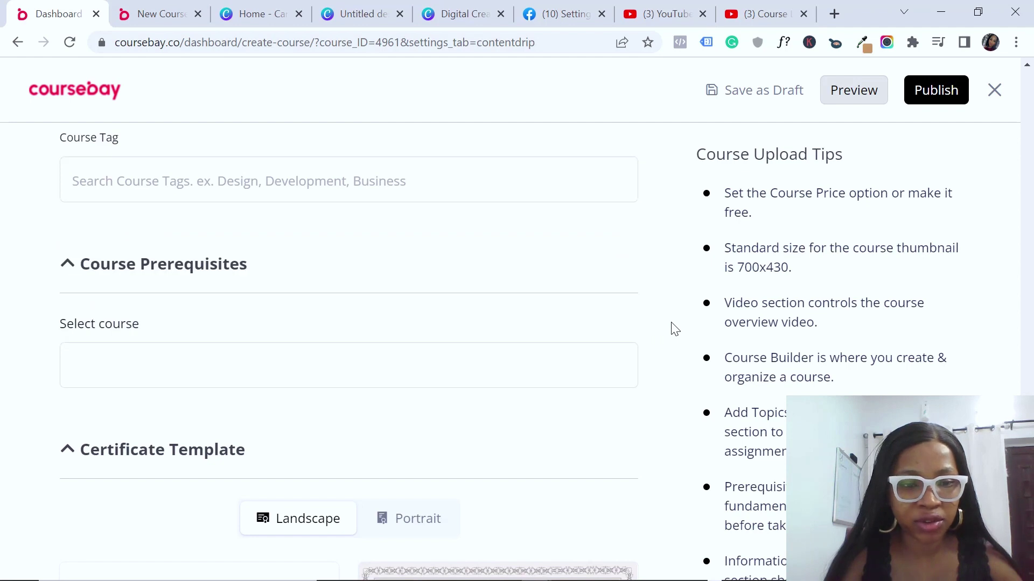
pyautogui.scroll(-6, 349, 350)
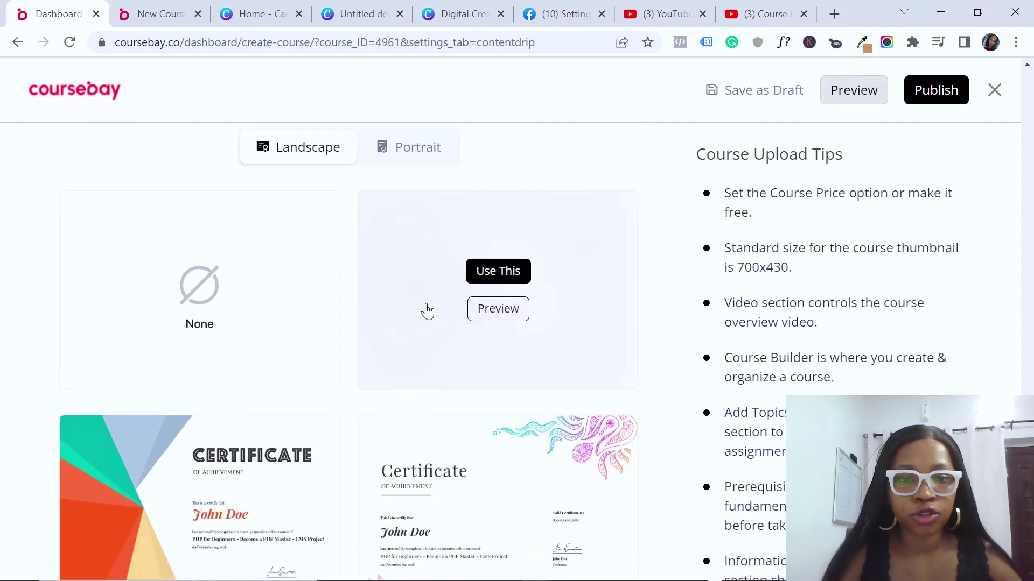
# Step: Check the portrait certificate templates, return to landscape, and choose the bordered "VERIFIED Certificate of Achievement" design for the course
pyautogui.moveTo(215, 286)
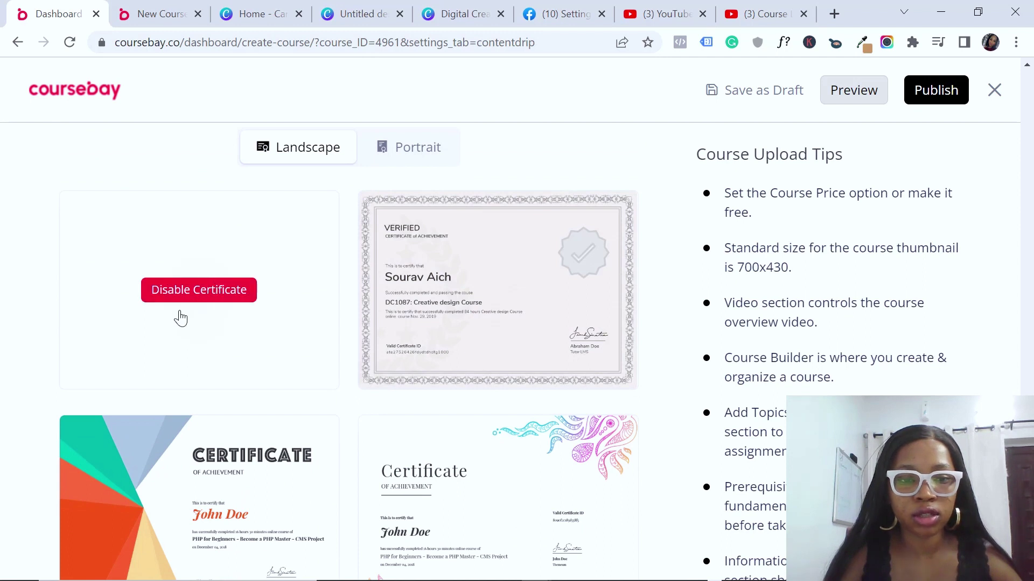
pyautogui.click(424, 154)
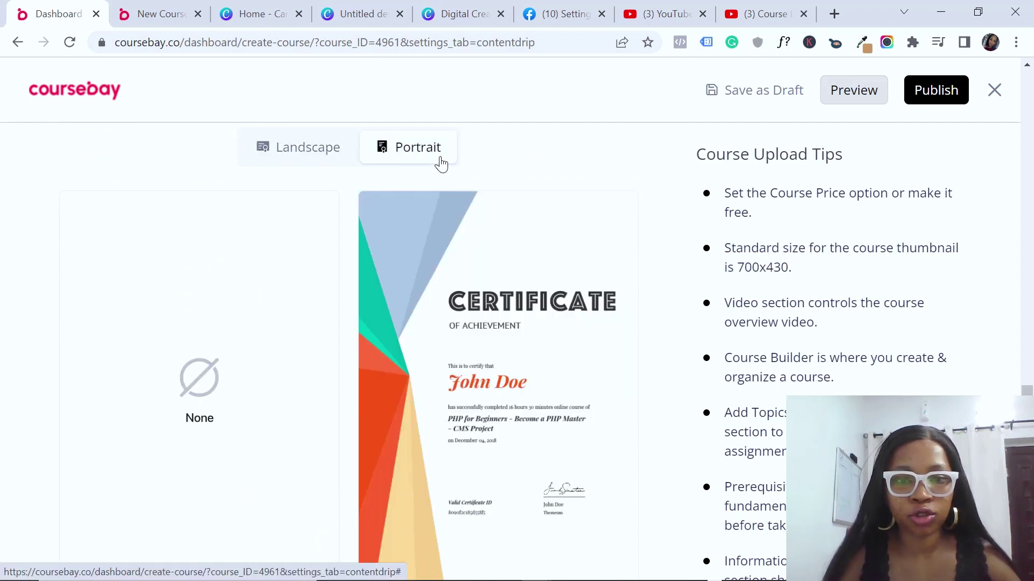
pyautogui.click(318, 156)
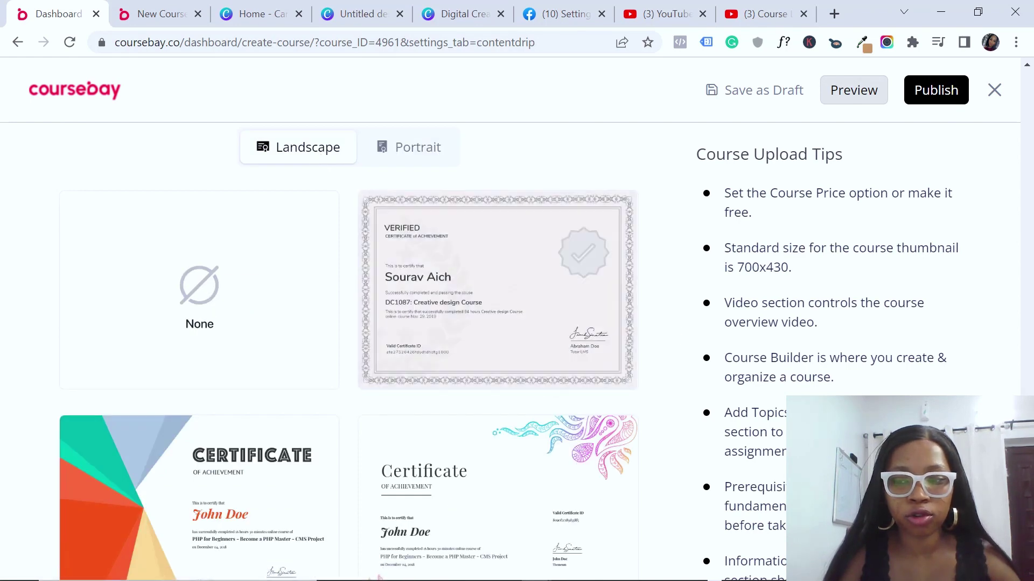
pyautogui.scroll(-6, 348, 349)
pyautogui.scroll(6, 512, 269)
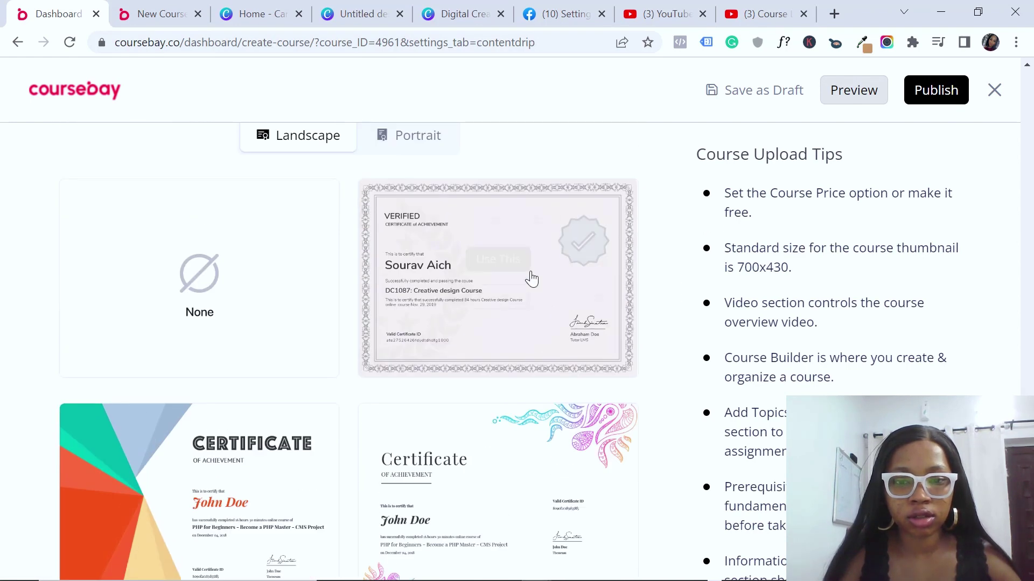
pyautogui.click(510, 263)
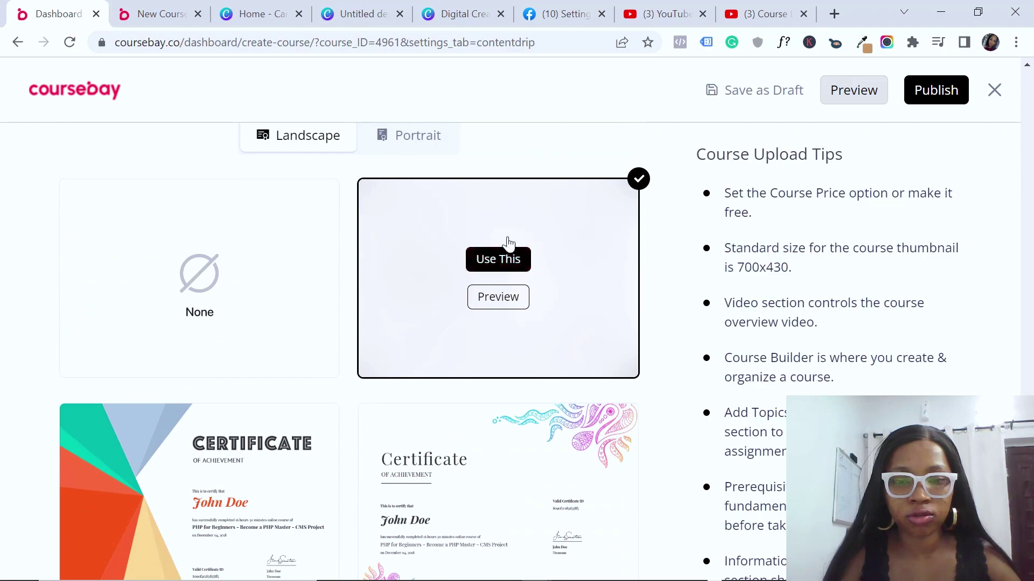
# Step: Expand the Course Builder section and start adding a new topic, activating its Topic Name field
pyautogui.scroll(-10, 1030, 393)
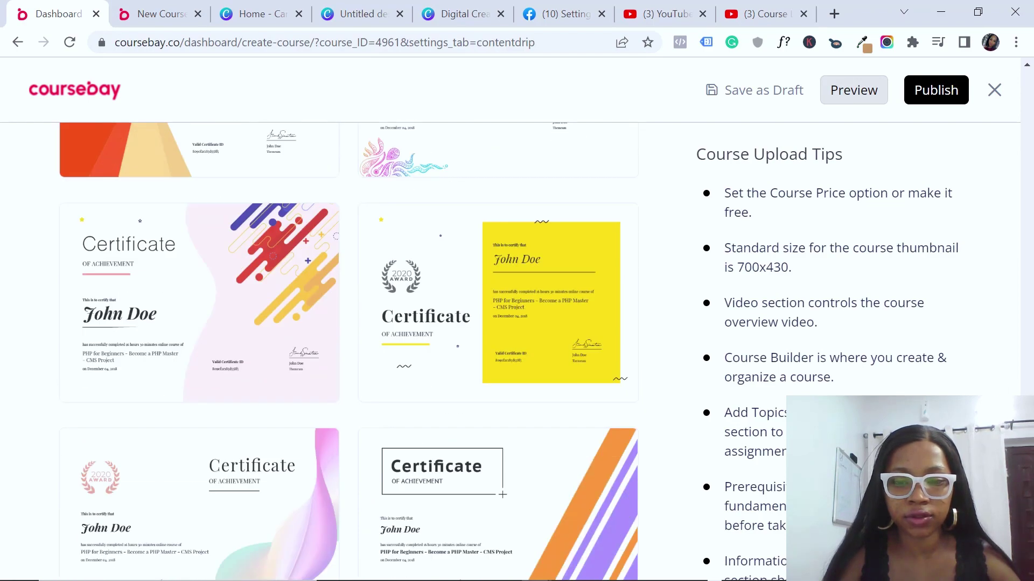
pyautogui.moveTo(1032, 412); pyautogui.dragTo(1032, 262)
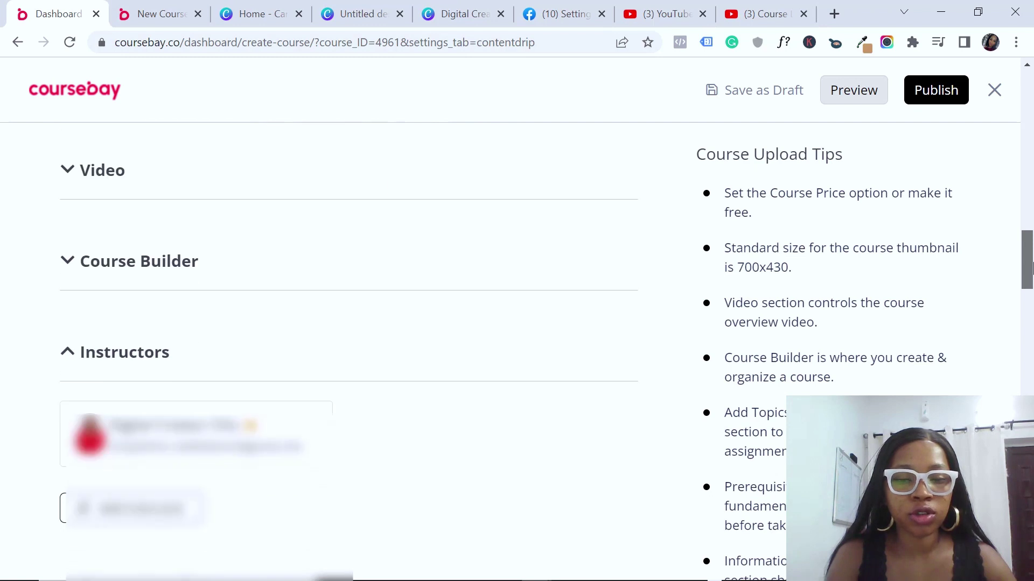
pyautogui.click(502, 234)
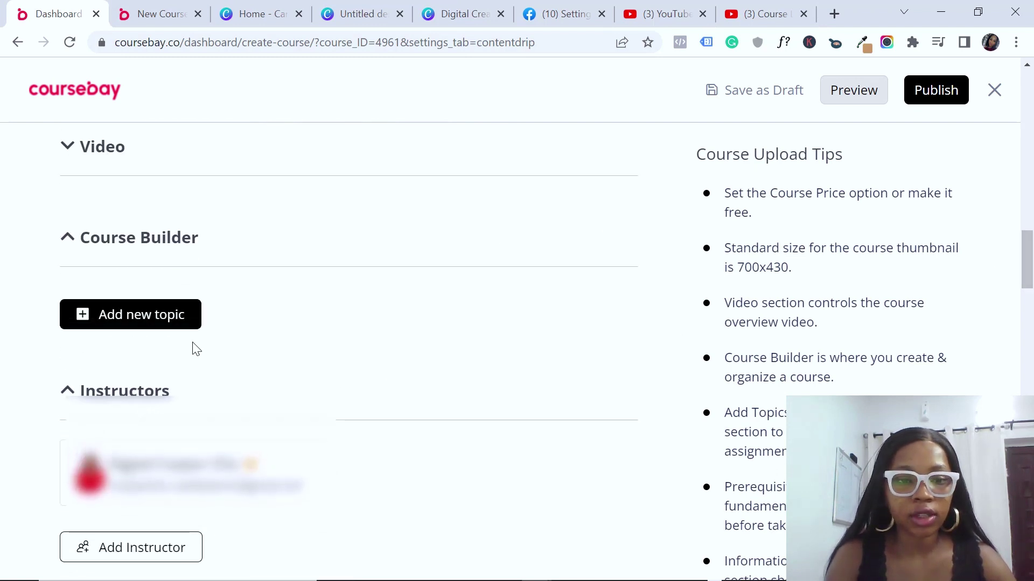
pyautogui.doubleClick(180, 254)
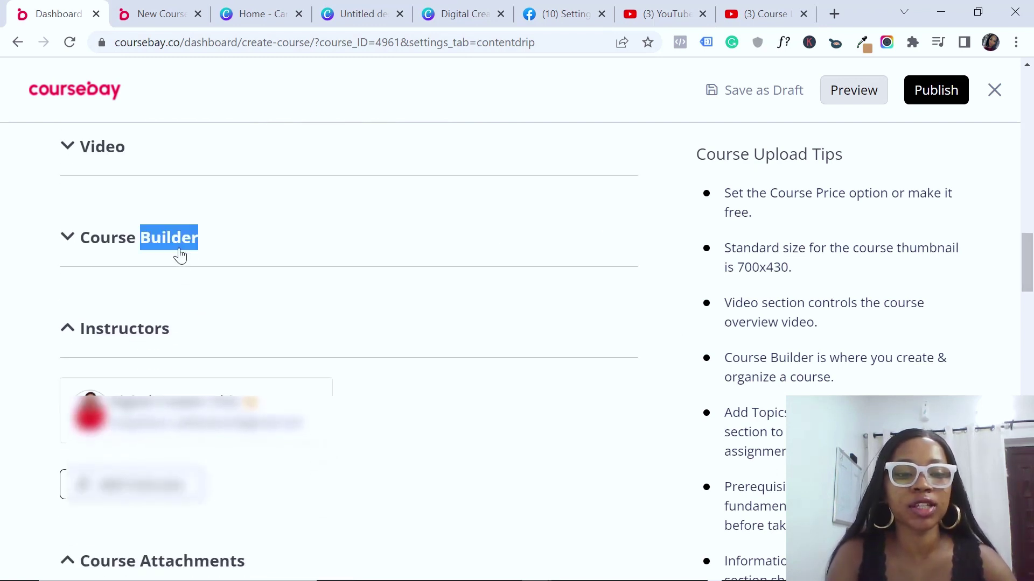
pyautogui.click(305, 306)
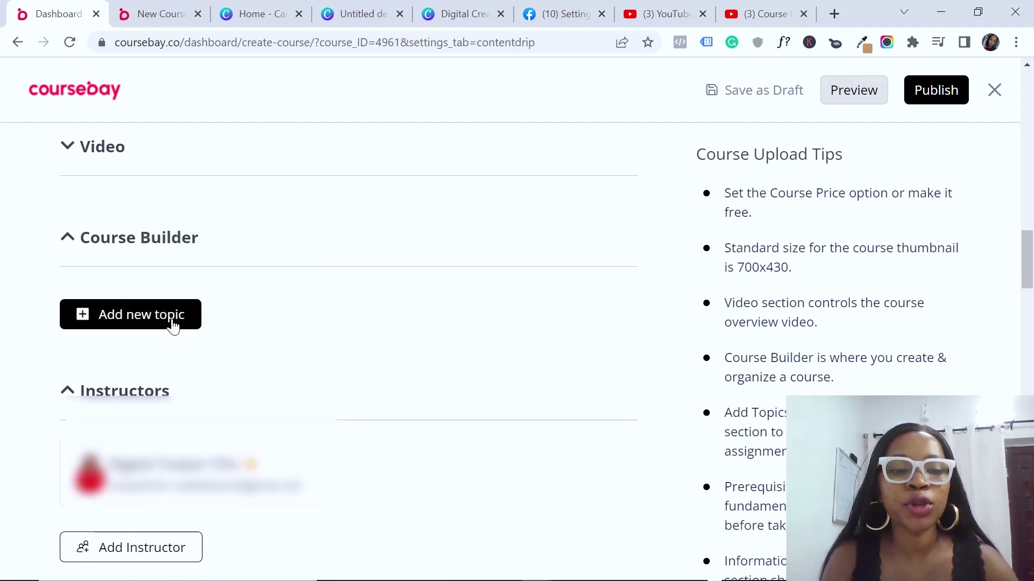
pyautogui.click(145, 323)
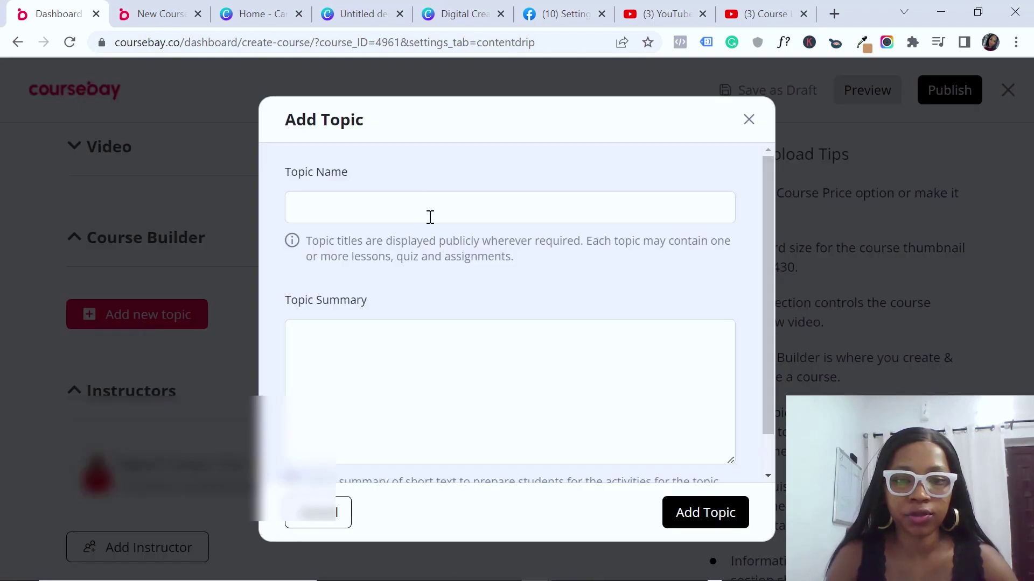
pyautogui.click(403, 219)
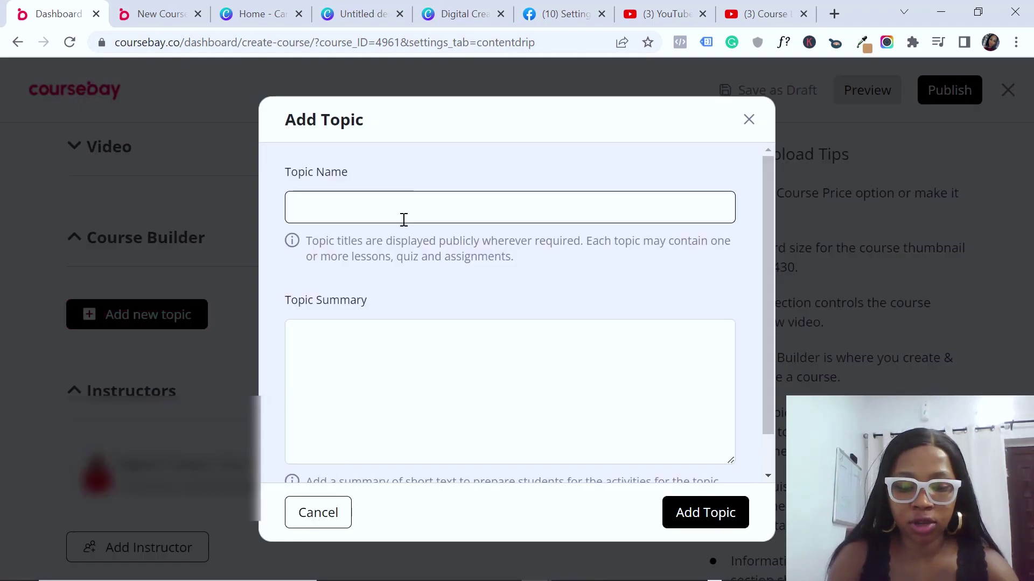
# Step: Name the new course topic Introduction
pyautogui.write('Mo')
pyautogui.press('BackSpace')
pyautogui.press('BackSpace')
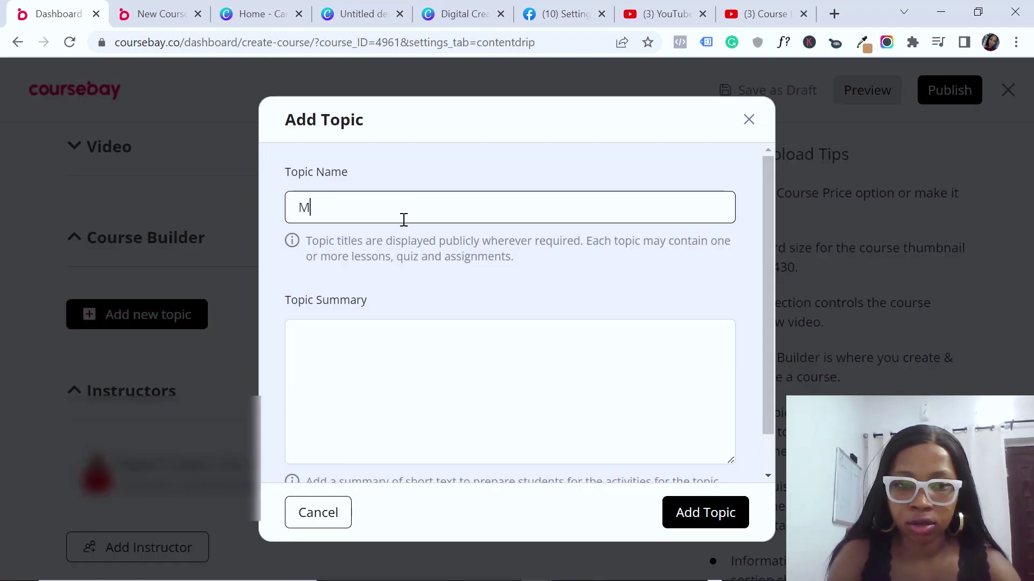
pyautogui.write('Introduction')
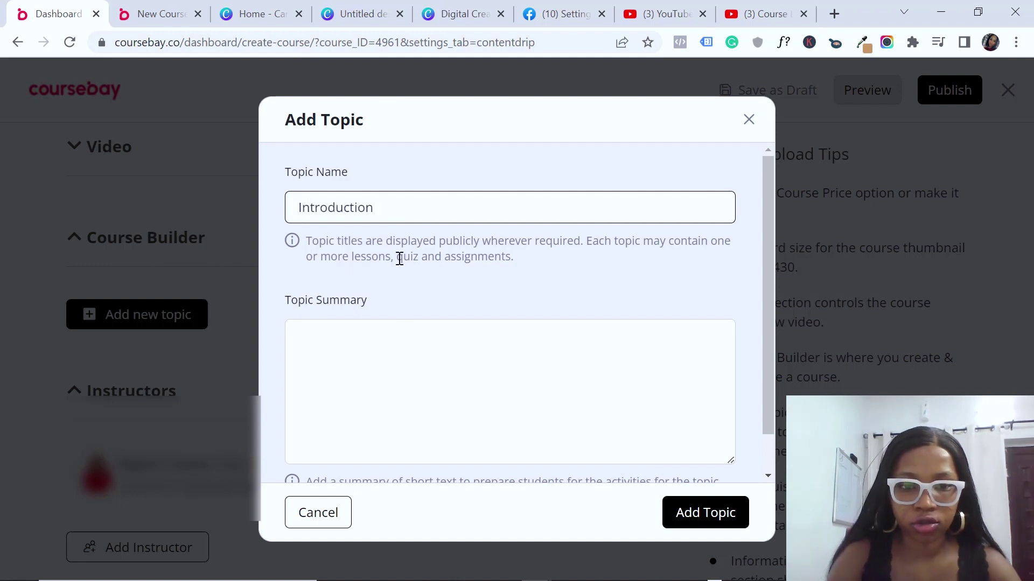
# Step: Enter the topic summary "In this module you will find" and add the topic to the course
pyautogui.click(385, 362)
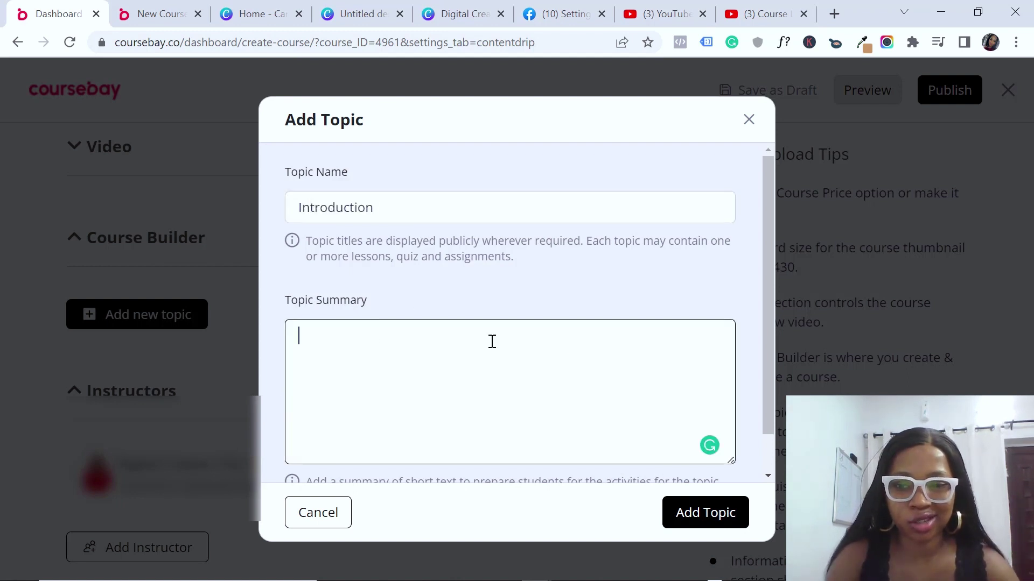
pyautogui.moveTo(766, 327); pyautogui.dragTo(760, 415)
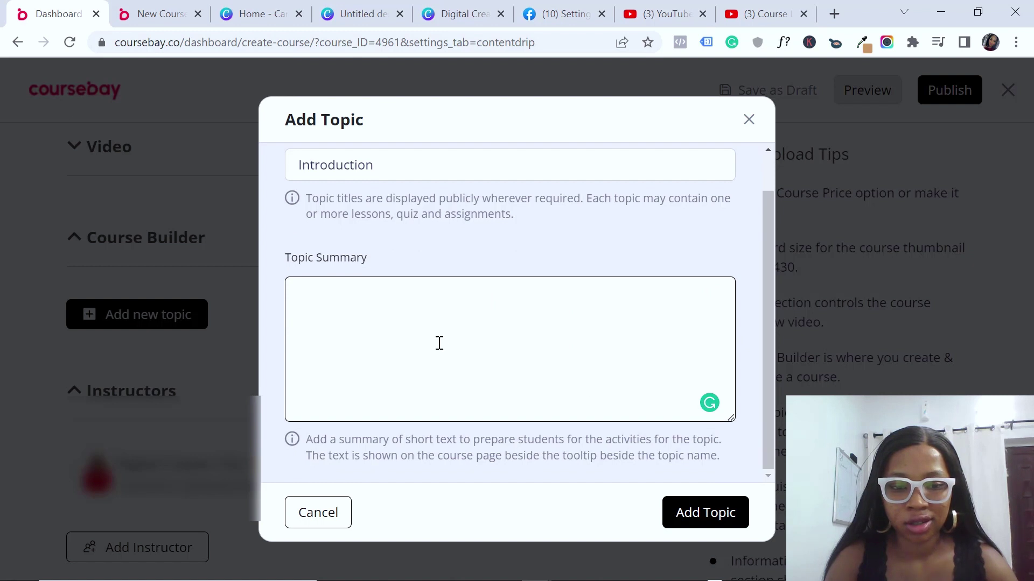
pyautogui.write('W')
pyautogui.write('In the')
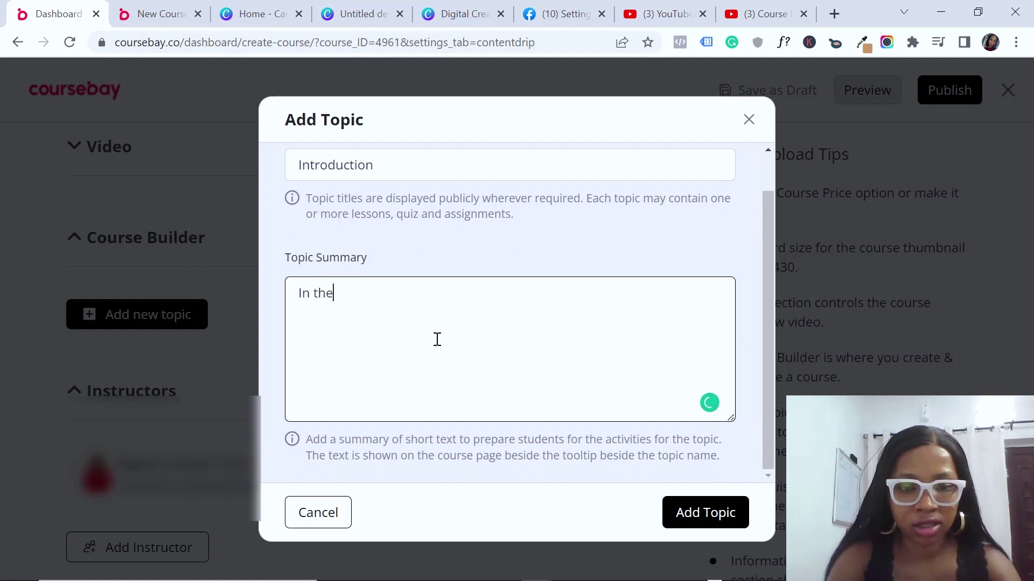
pyautogui.press('BackSpace')
pyautogui.write('is mod')
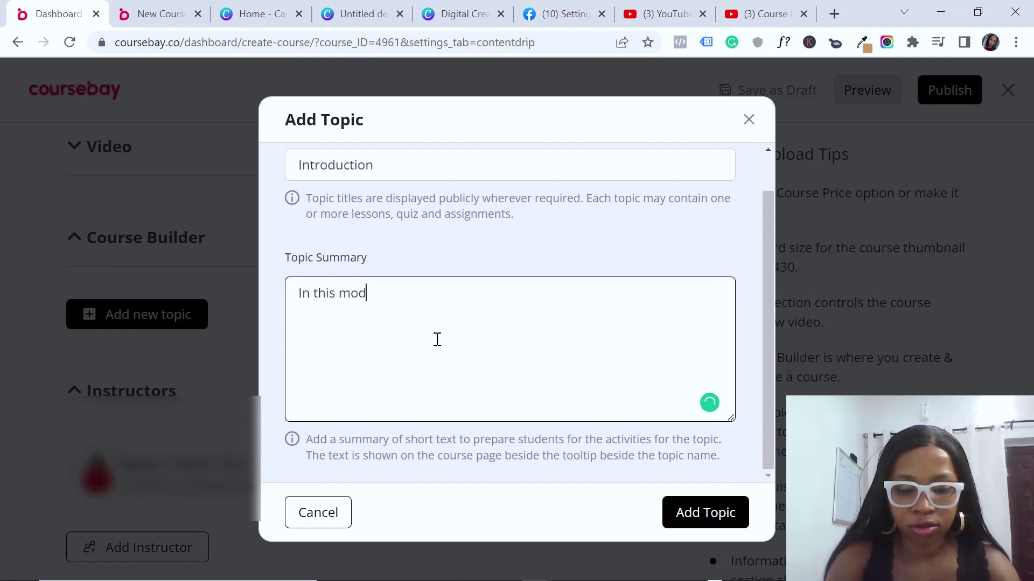
pyautogui.write('ule you will')
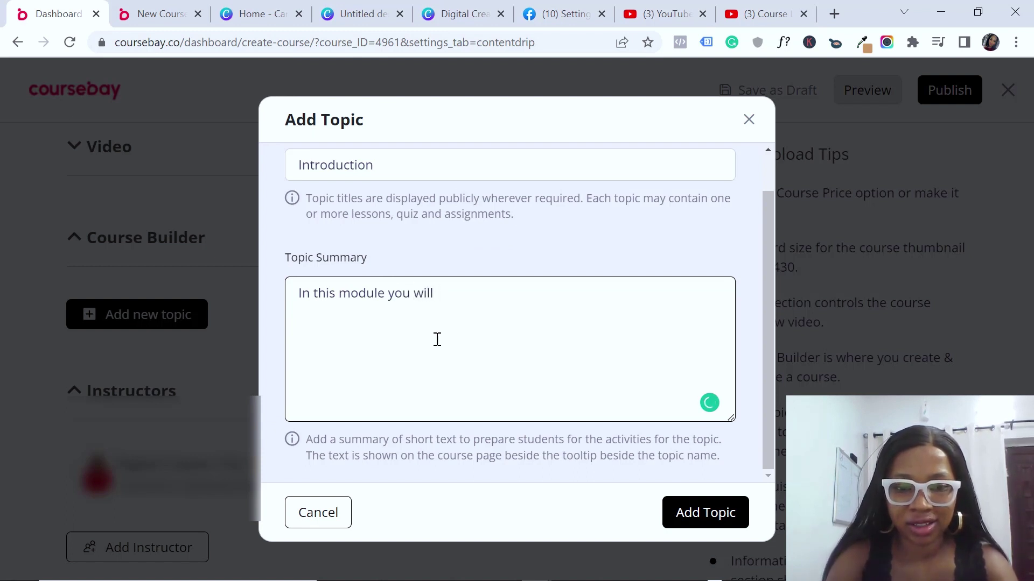
pyautogui.write(' find')
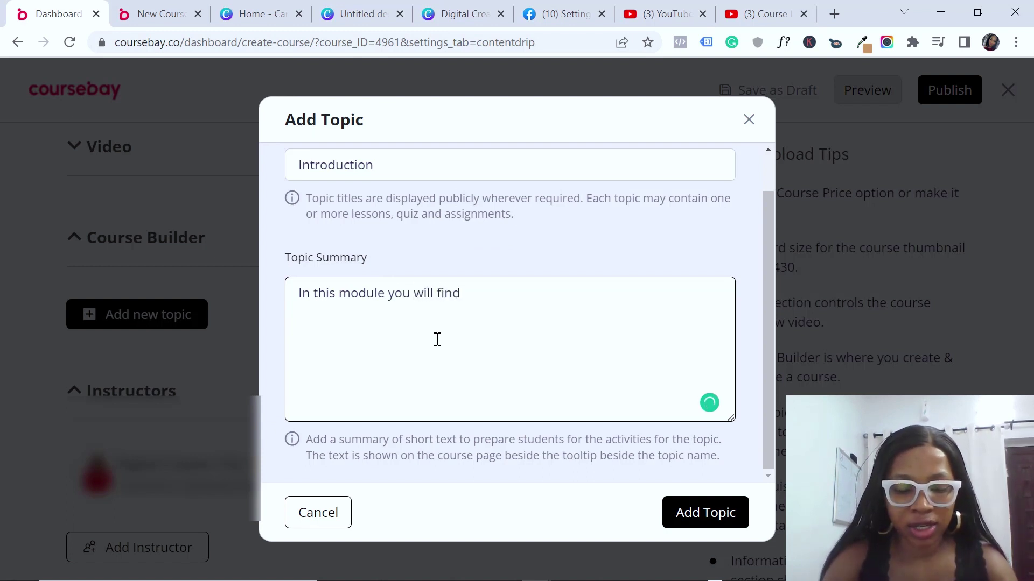
pyautogui.click(680, 521)
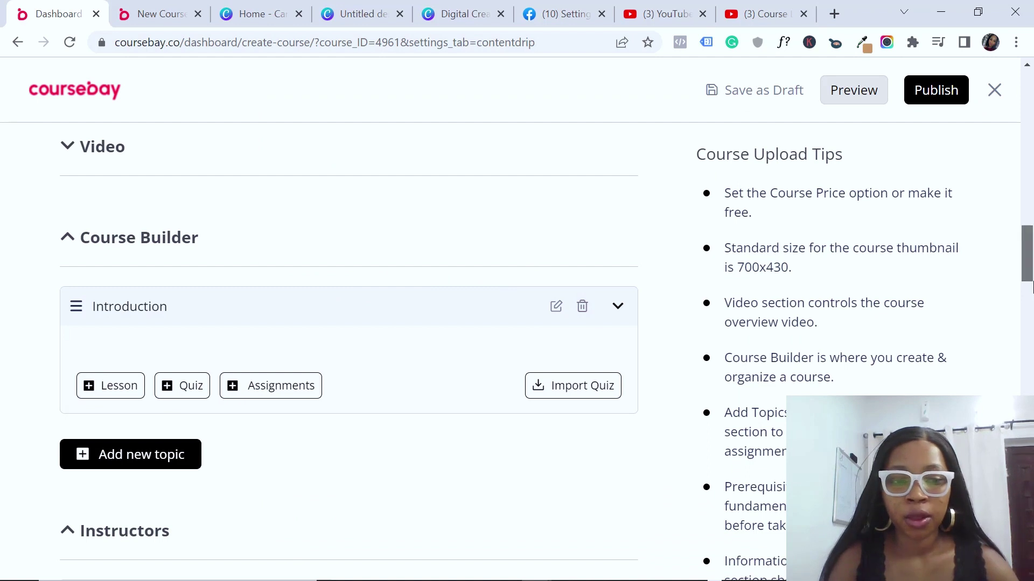
# Step: Create a lesson in the Introduction topic and name it Welcome Video
pyautogui.moveTo(1029, 288); pyautogui.dragTo(1031, 301)
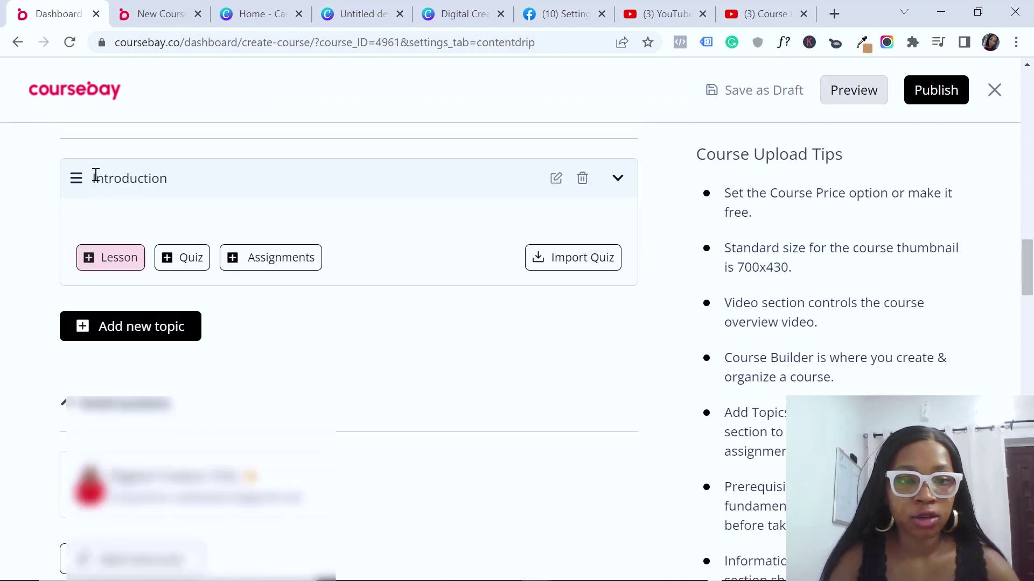
pyautogui.click(114, 260)
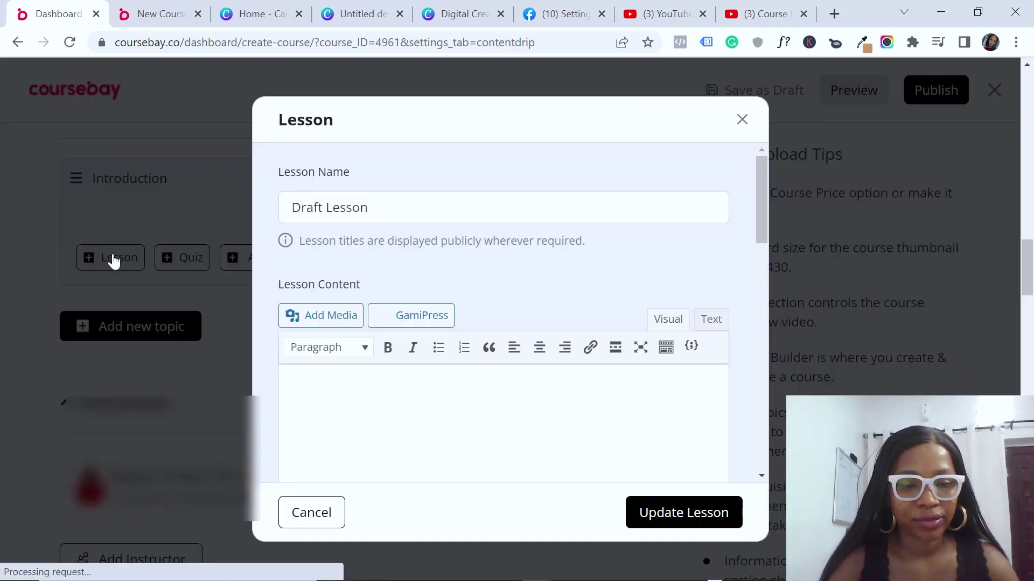
pyautogui.click(364, 210)
pyautogui.hotkey('ctrl', 'shift', 'Left')
pyautogui.hotkey('ctrl', 'shift', 'Left')
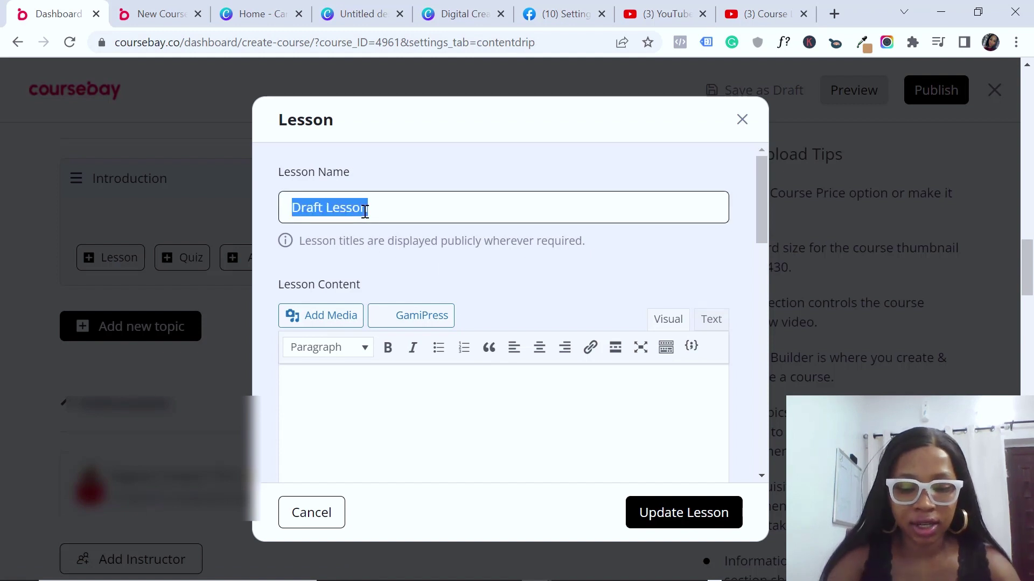
pyautogui.write('Less')
pyautogui.press('BackSpace')
pyautogui.press('BackSpace')
pyautogui.press('BackSpace')
pyautogui.press('BackSpace')
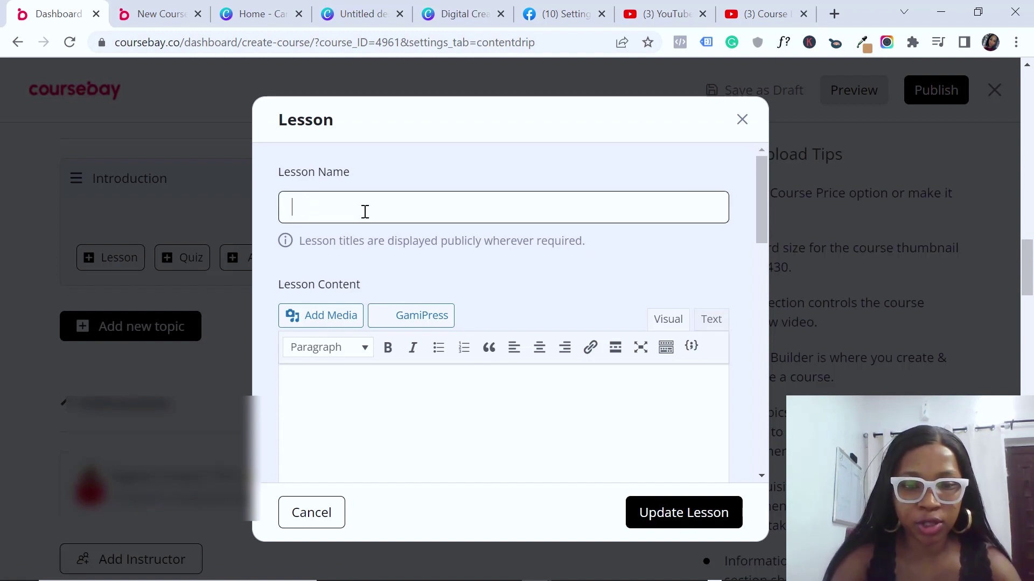
pyautogui.write('Welcome Video')
# Step: Write the lesson content "In this lesson. you will get insights on how to navigate the course"
pyautogui.scroll(-3, 750, 224)
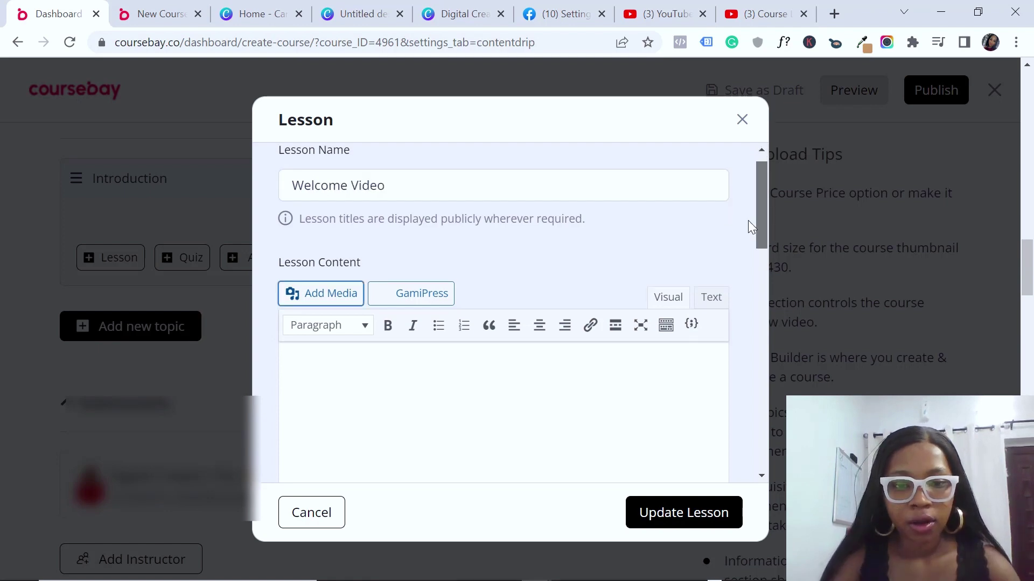
pyautogui.click(328, 279)
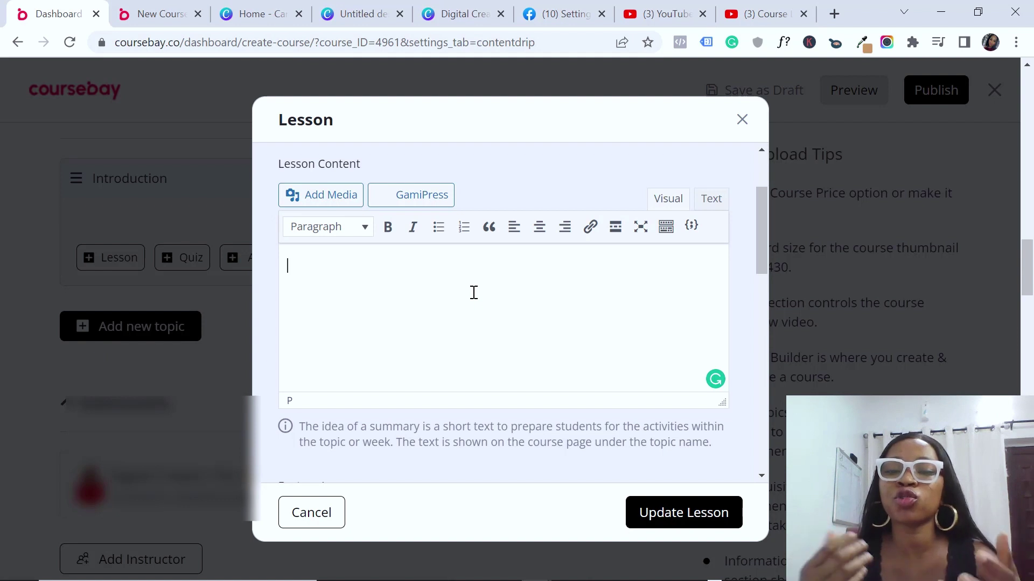
pyautogui.write('In th')
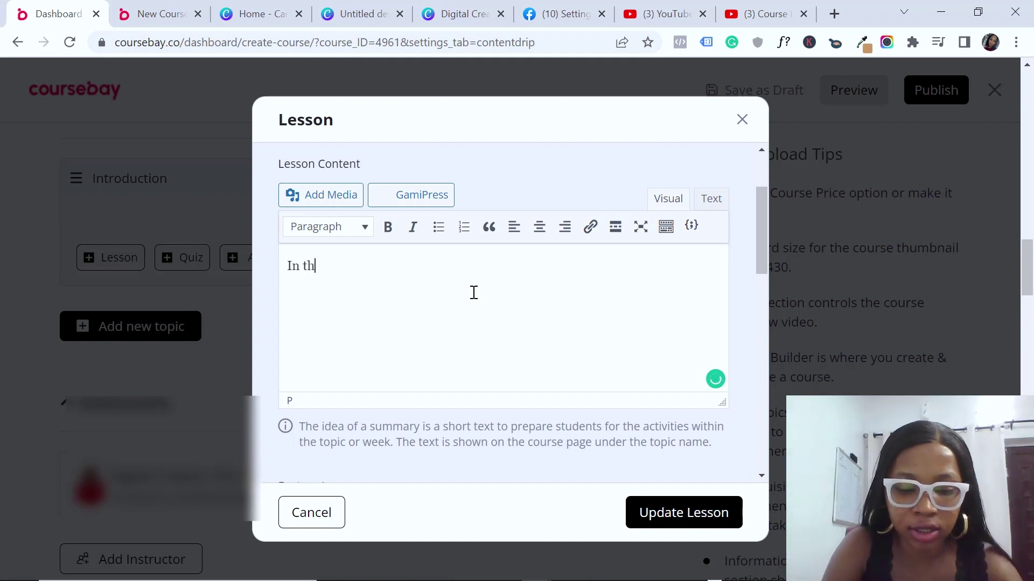
pyautogui.write('is lesso')
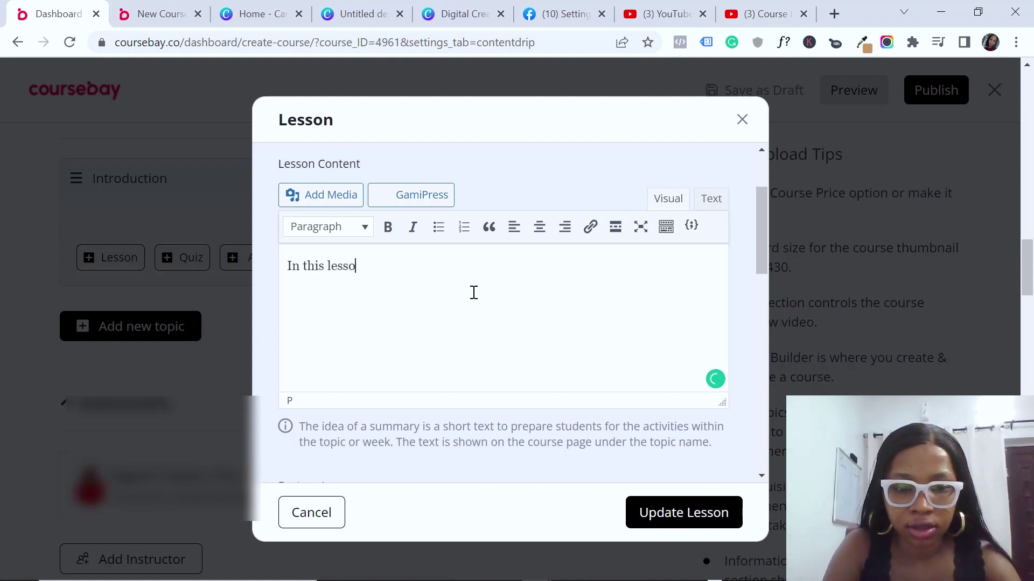
pyautogui.write('n. you w')
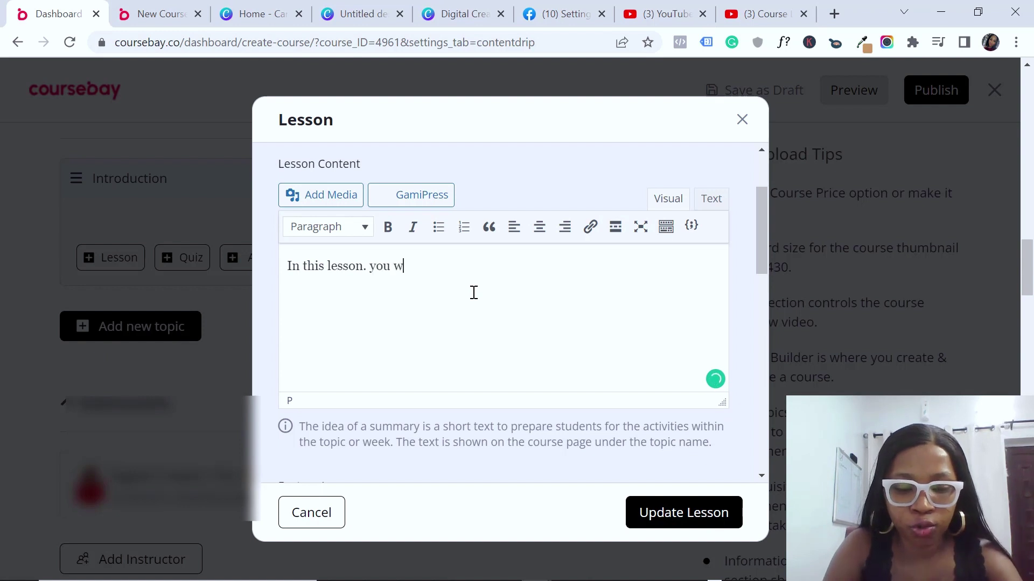
pyautogui.write('ill get in')
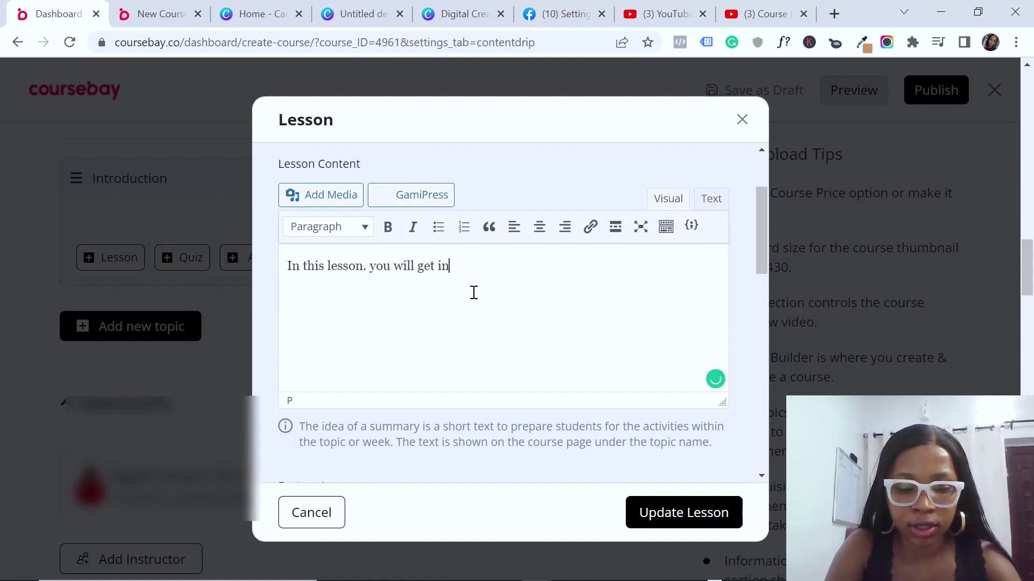
pyautogui.write('sights on ')
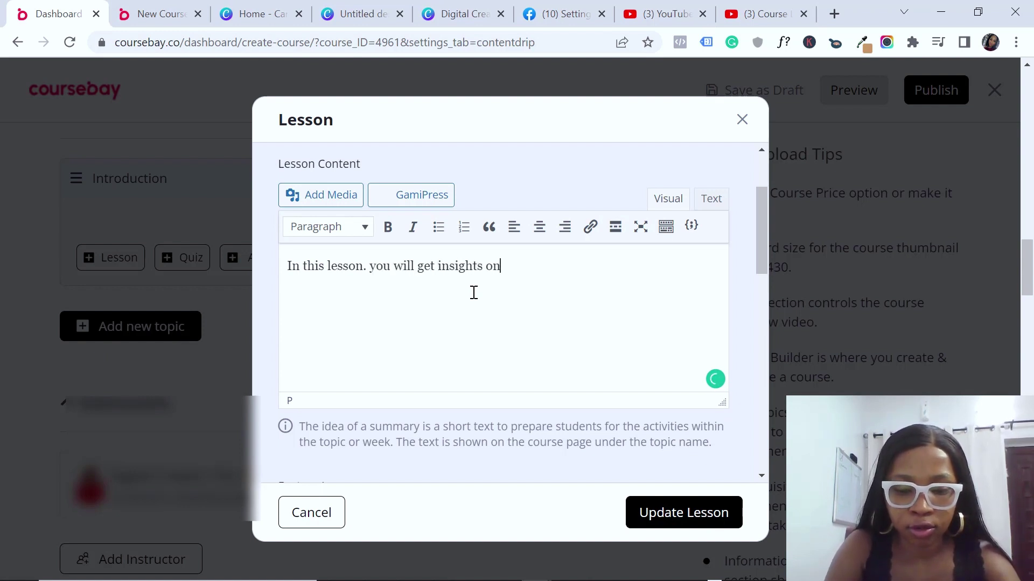
pyautogui.write('how to ')
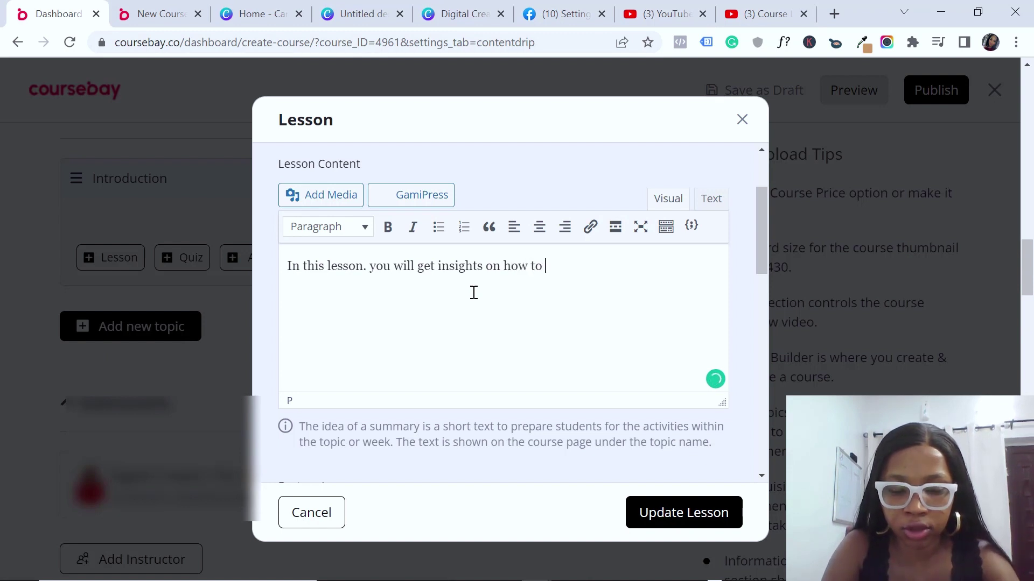
pyautogui.write('navigate t')
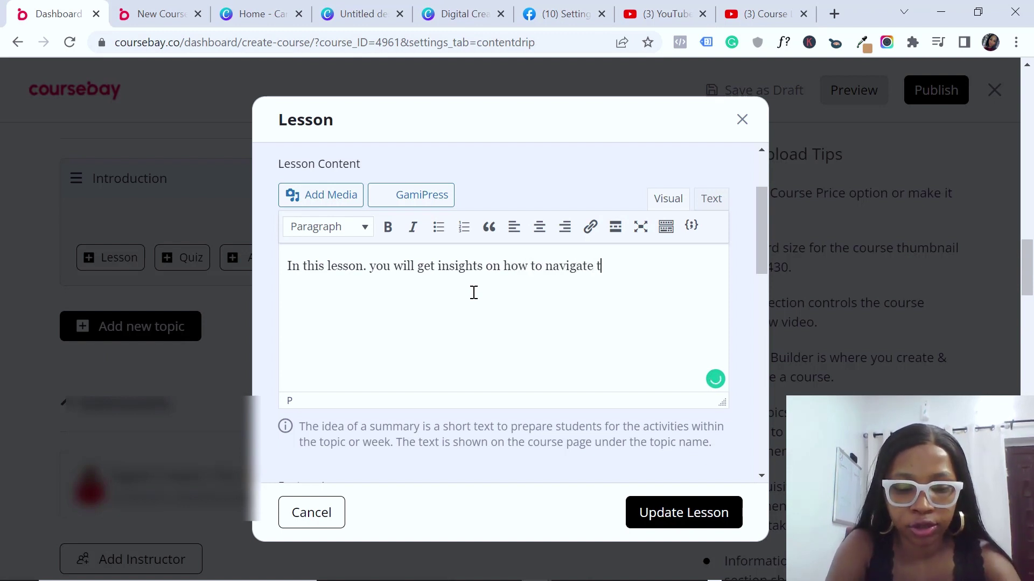
pyautogui.write('he course')
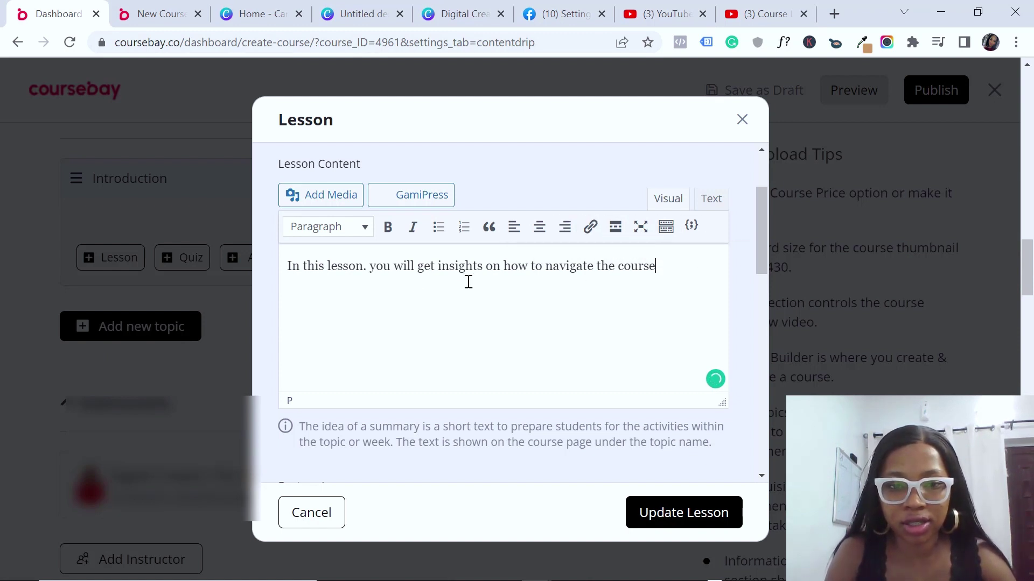
pyautogui.tripleClick(357, 263)
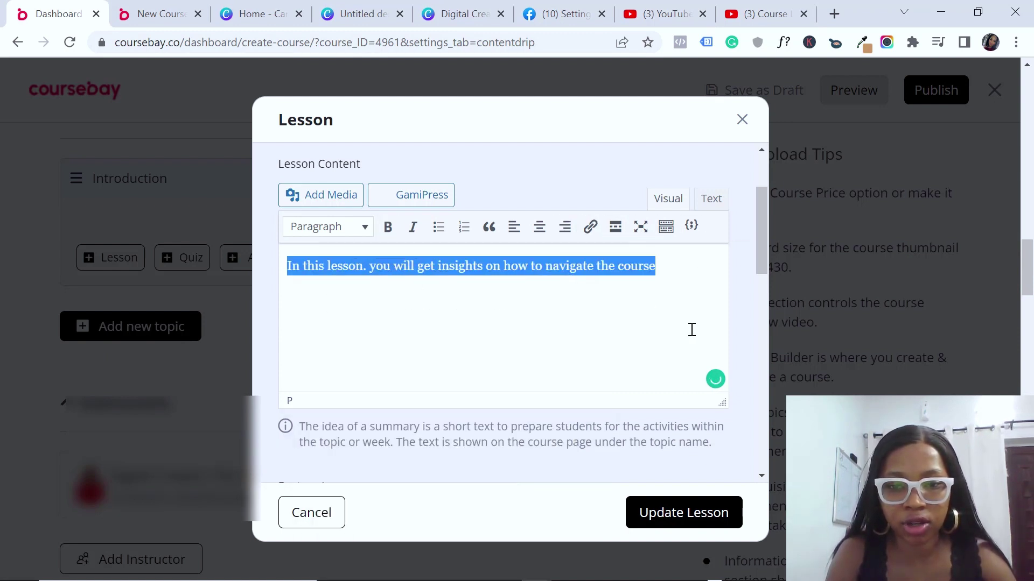
pyautogui.click(705, 269)
# Step: Start uploading a feature image for the lesson and browse to the CLB folder inside Downloads > MY ASSETS
pyautogui.moveTo(762, 250); pyautogui.dragTo(753, 323)
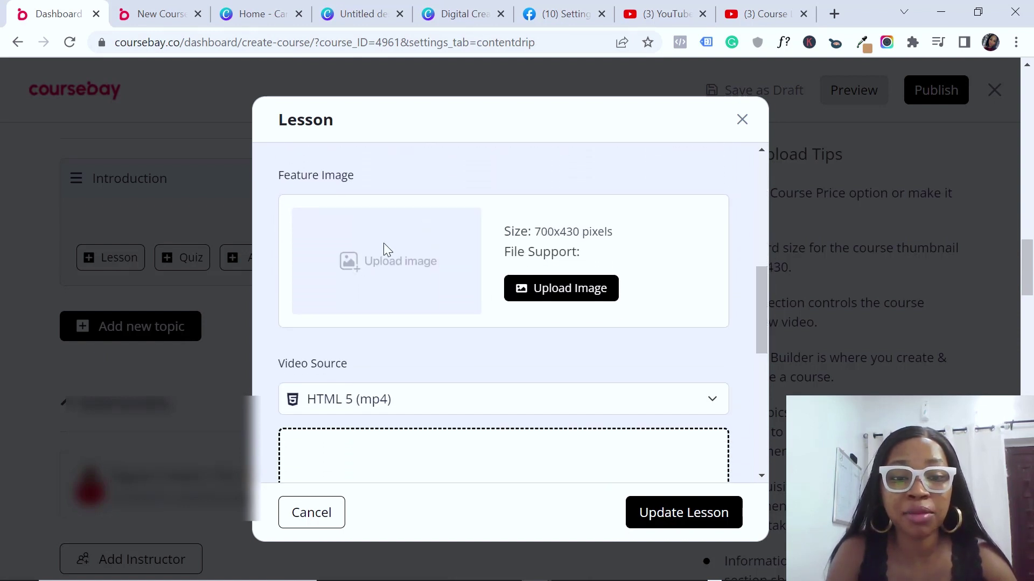
pyautogui.click(525, 297)
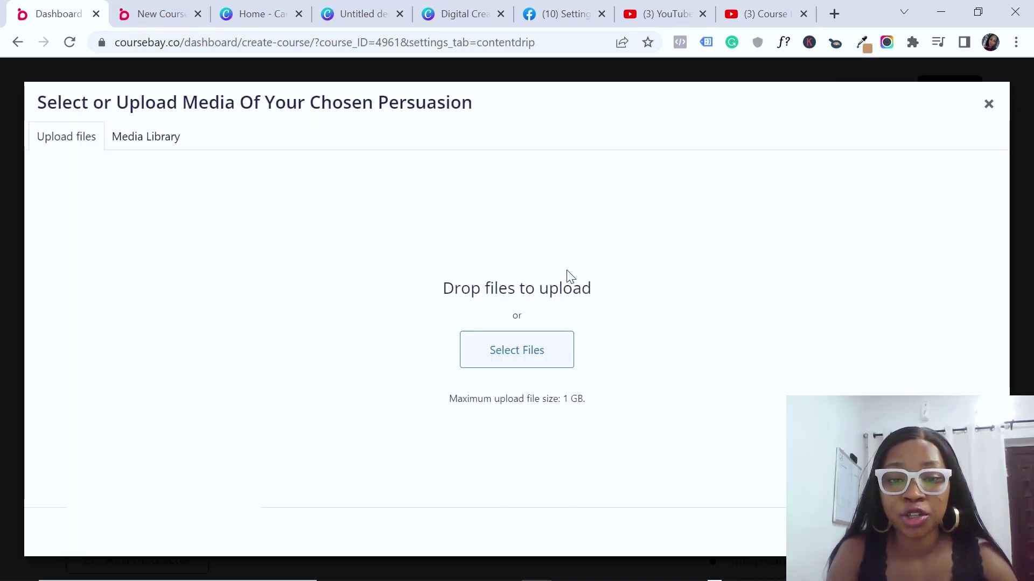
pyautogui.click(517, 362)
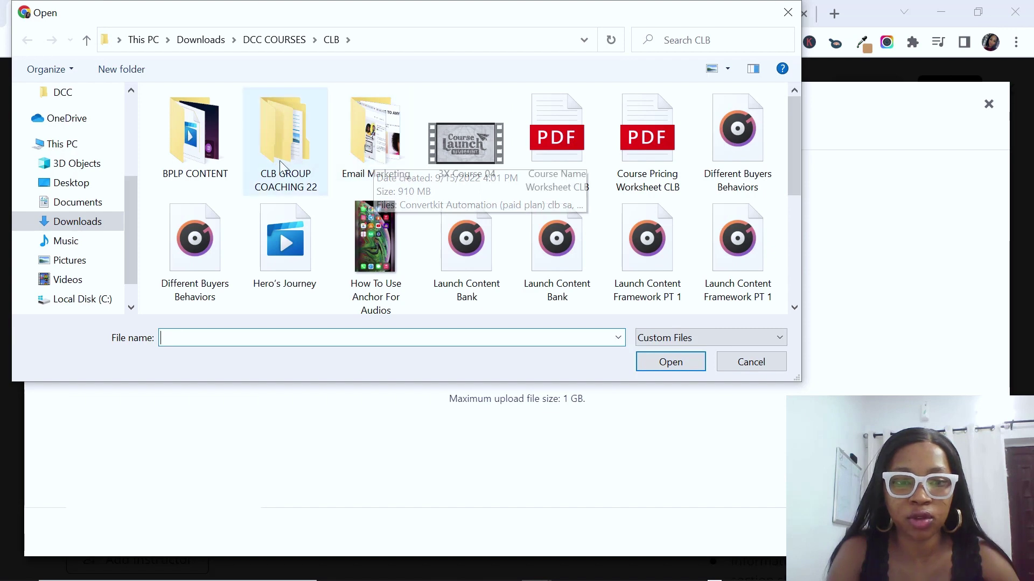
pyautogui.click(439, 190)
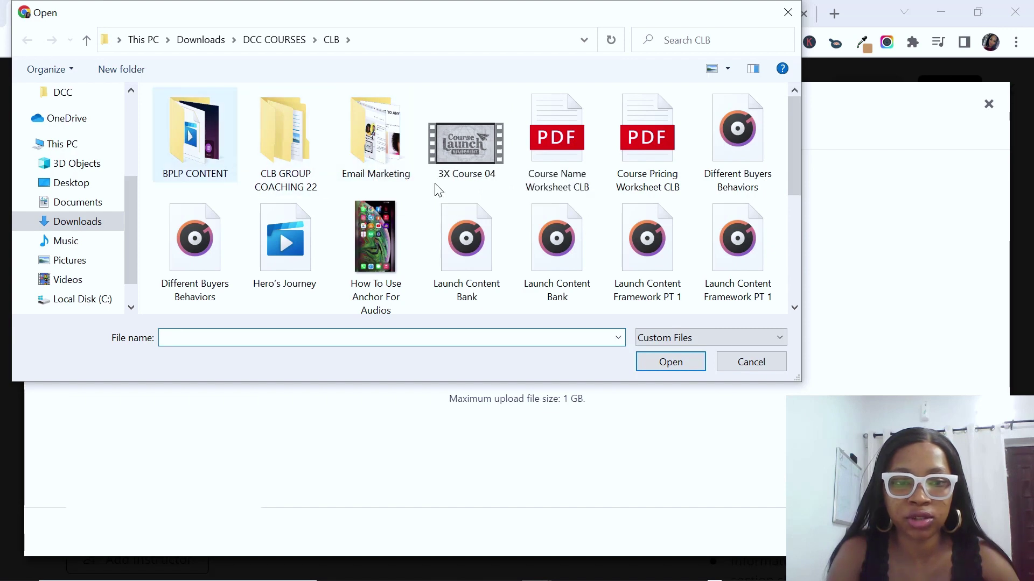
pyautogui.click(115, 226)
pyautogui.scroll(-10, 481, 236)
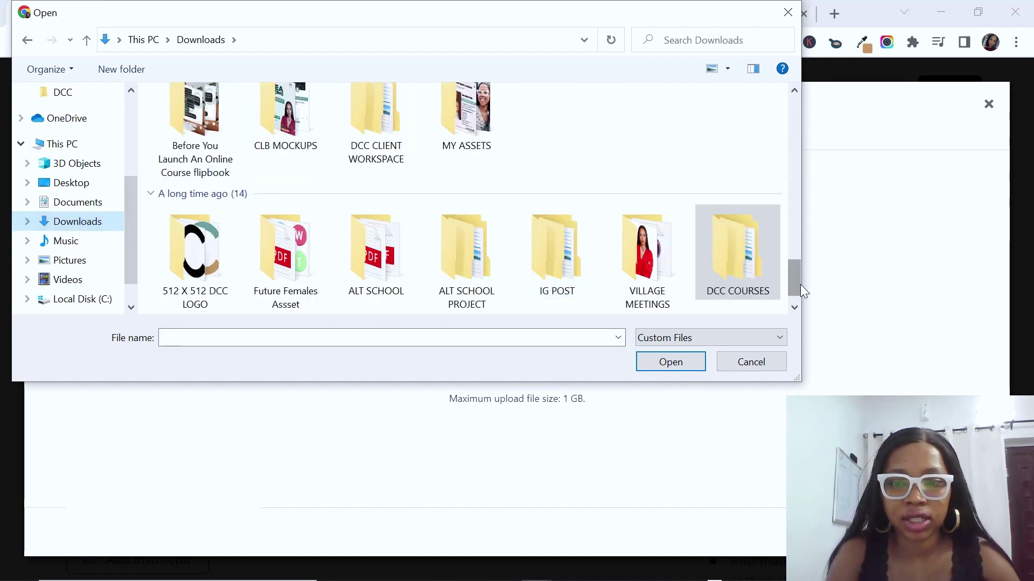
pyautogui.moveTo(800, 284); pyautogui.dragTo(803, 272)
pyautogui.doubleClick(466, 229)
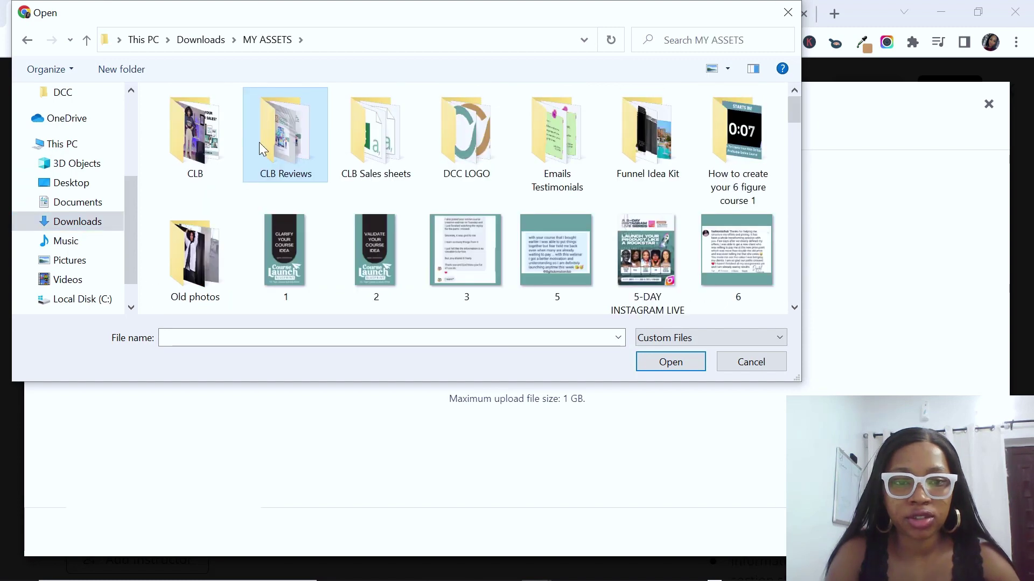
pyautogui.doubleClick(213, 143)
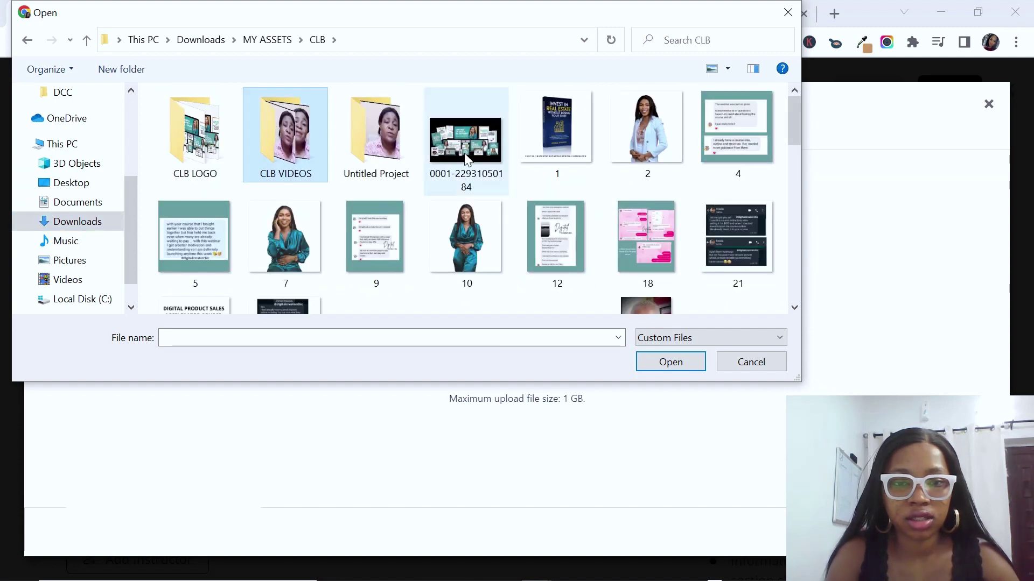
pyautogui.click(469, 155)
pyautogui.doubleClick(469, 153)
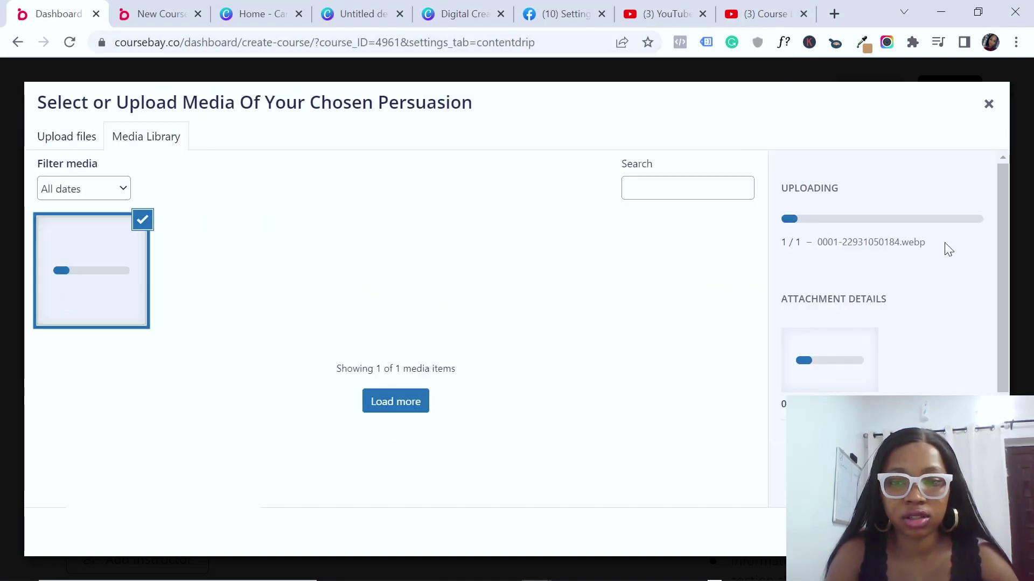
pyautogui.scroll(-2, 1001, 347)
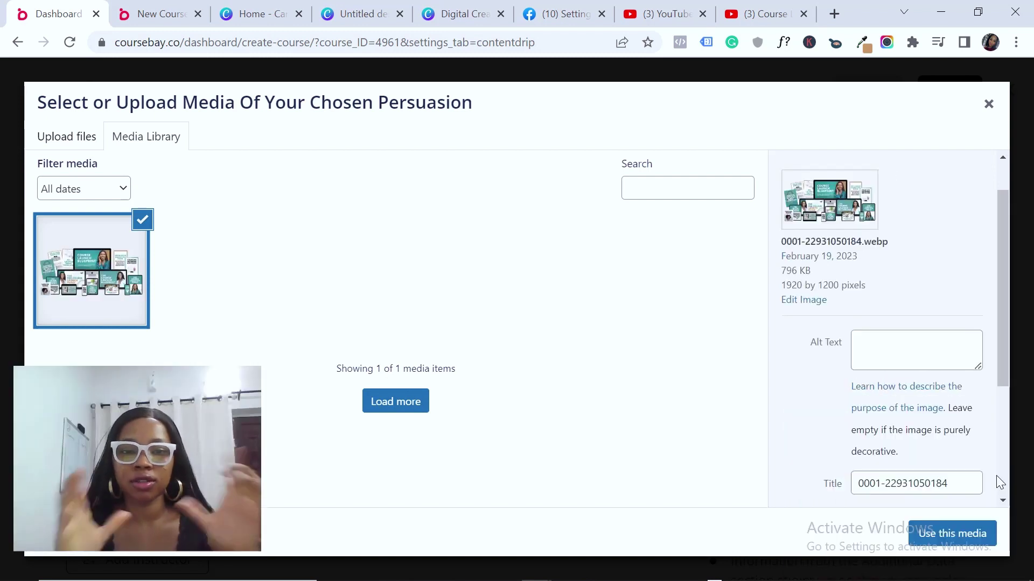
pyautogui.click(951, 534)
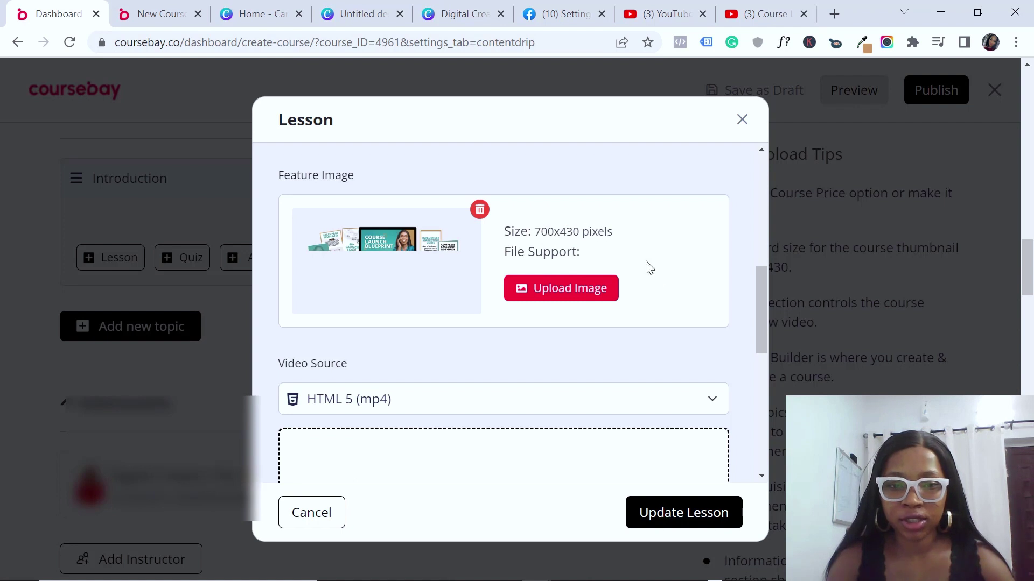
pyautogui.tripleClick(763, 326)
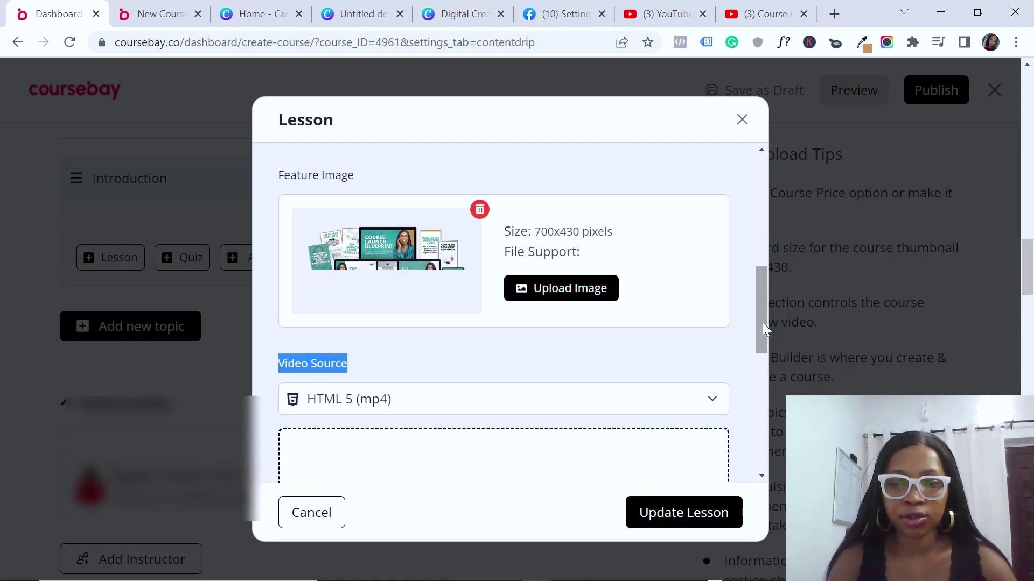
pyautogui.moveTo(763, 326); pyautogui.dragTo(757, 385)
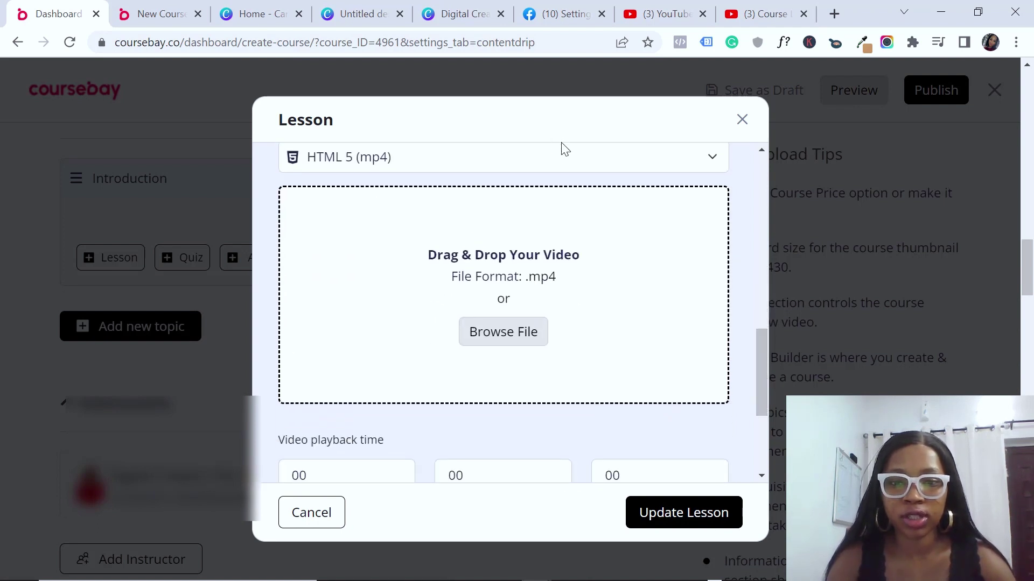
pyautogui.click(564, 156)
pyautogui.click(487, 215)
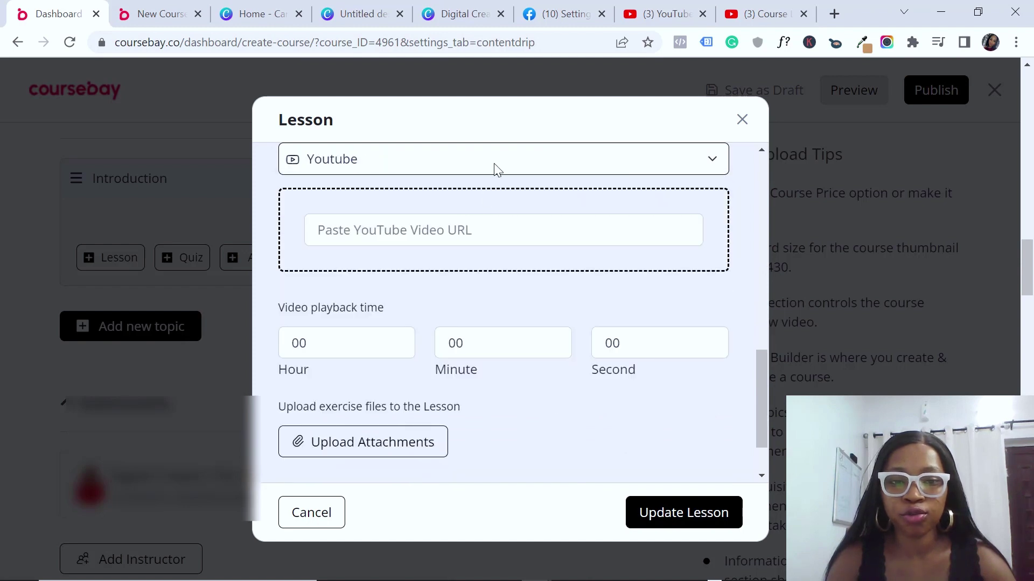
pyautogui.click(493, 161)
pyautogui.click(459, 241)
pyautogui.click(499, 171)
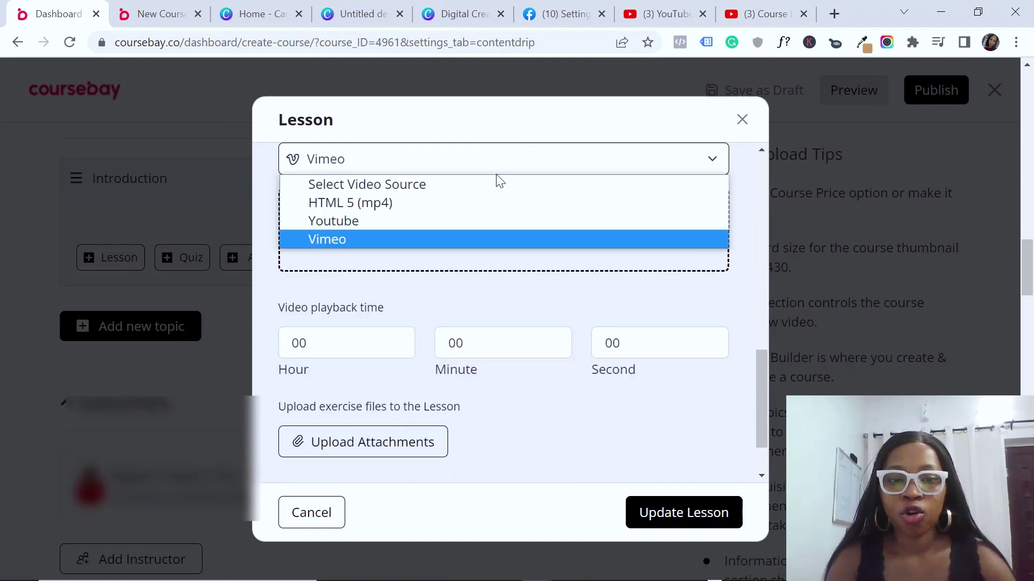
pyautogui.click(450, 219)
pyautogui.click(434, 231)
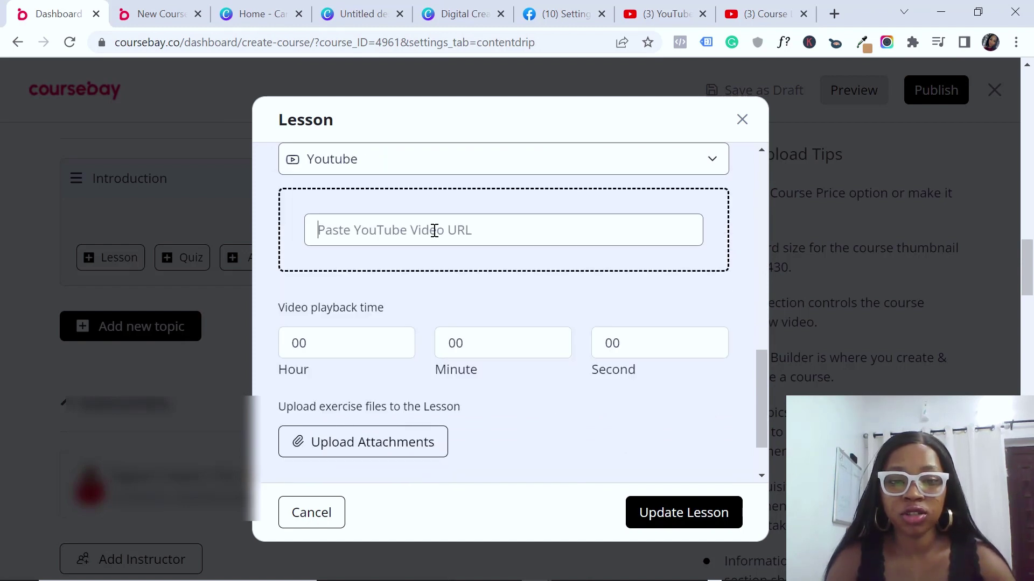
pyautogui.write('https://youtu.be/E3bcCXUOJAU')
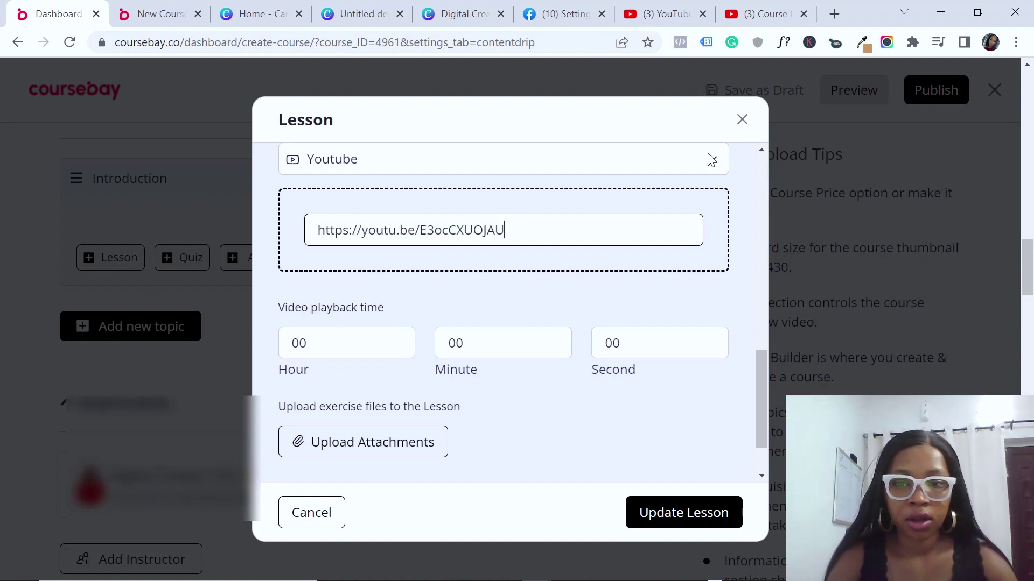
pyautogui.moveTo(757, 373); pyautogui.dragTo(758, 420)
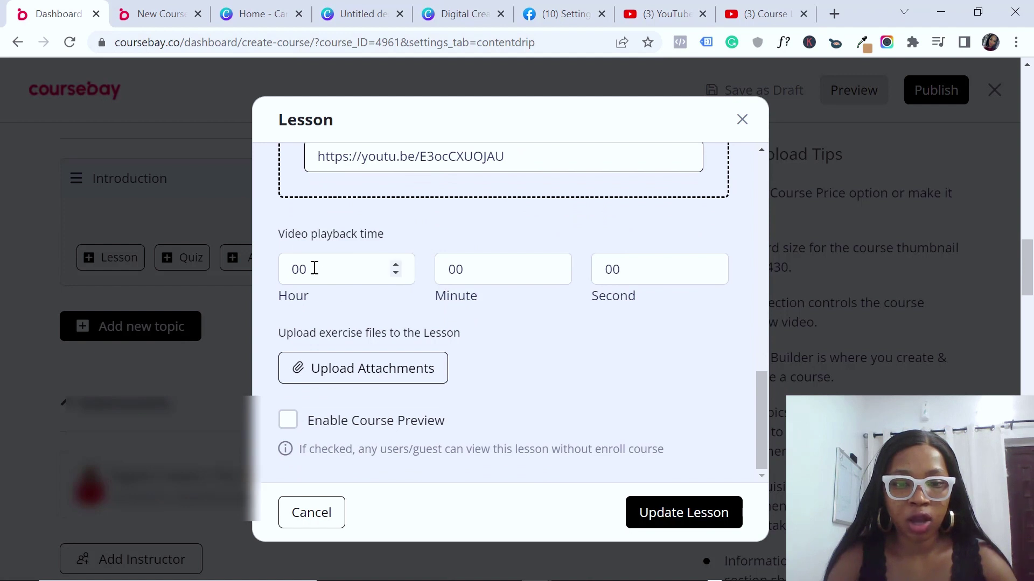
pyautogui.doubleClick(299, 270)
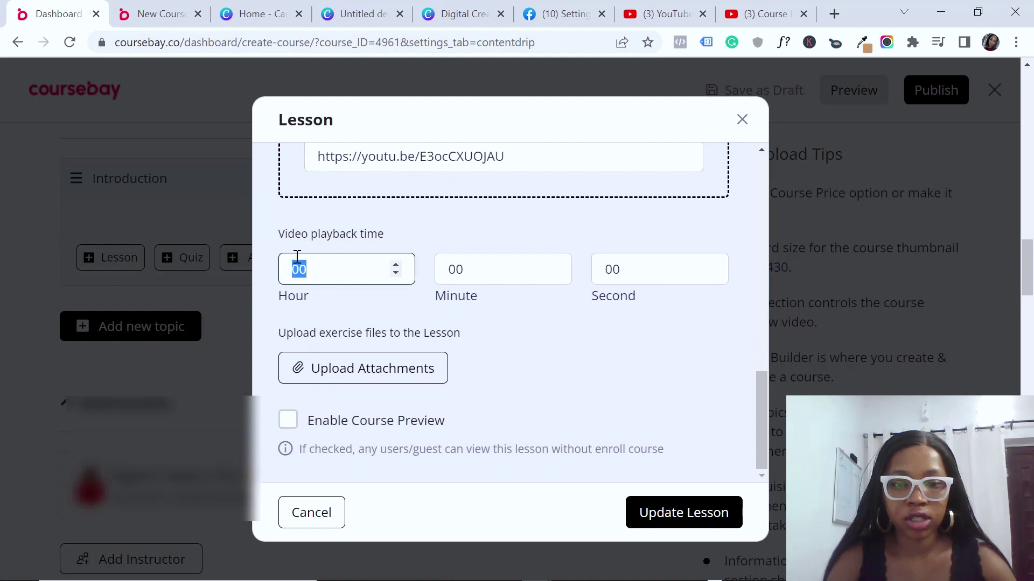
pyautogui.click(554, 345)
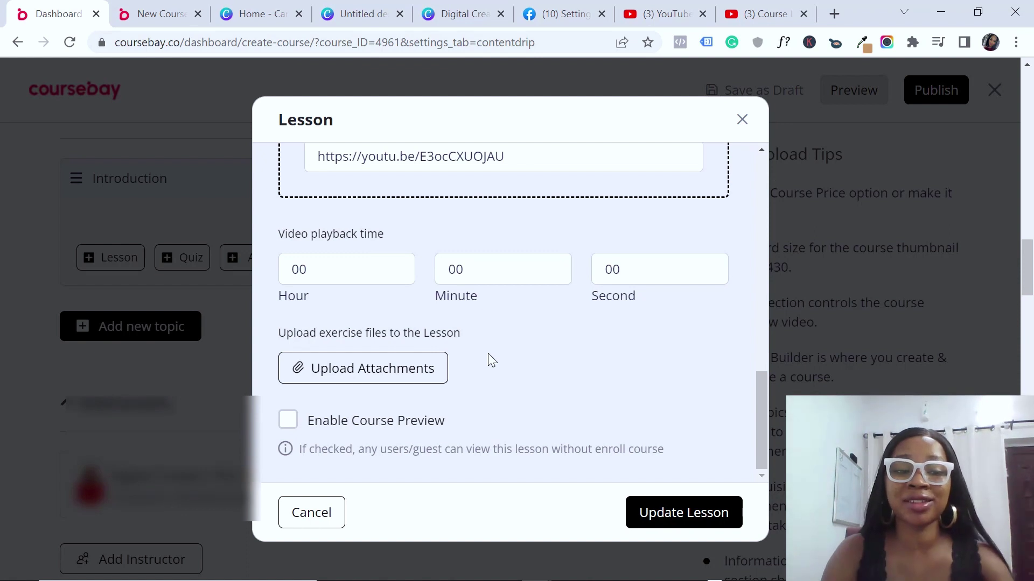
# Step: Attach Course-Name-Worksheet-CLB.pdf from the media library as the lesson's exercise file
pyautogui.click(399, 369)
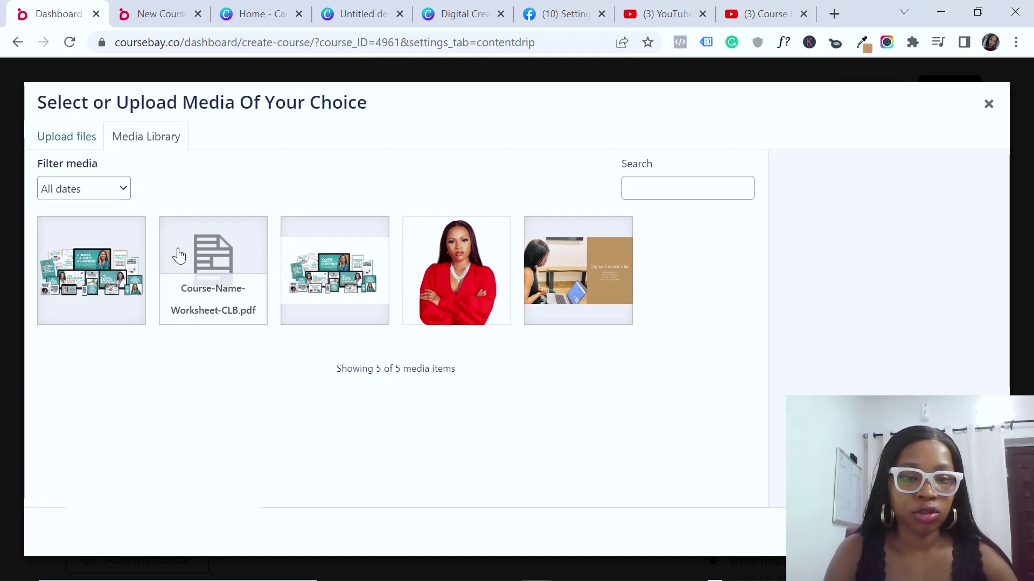
pyautogui.click(192, 272)
pyautogui.click(954, 531)
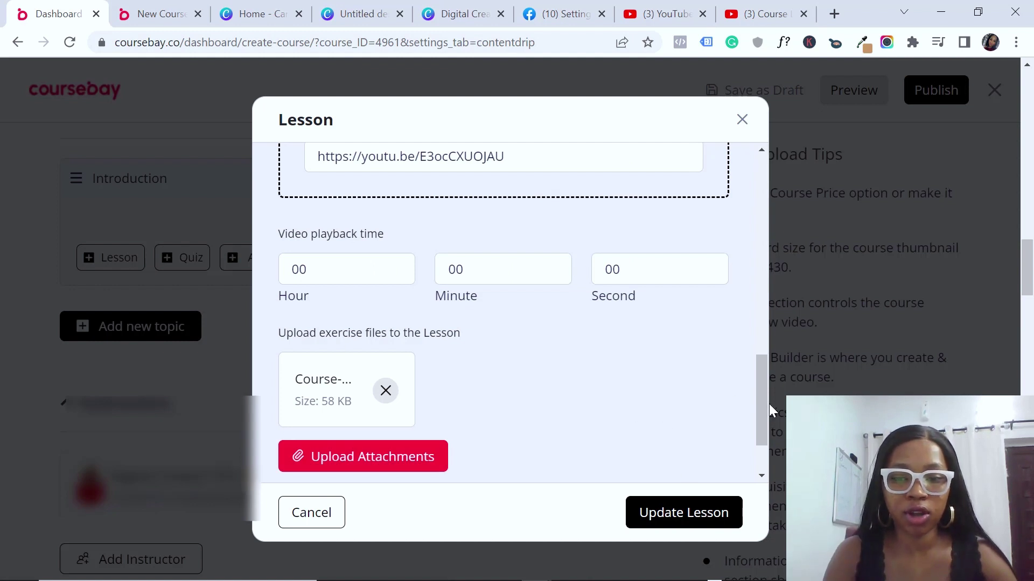
# Step: Try out the Enable Course Preview option, clear it again and save the Welcome Video lesson
pyautogui.scroll(-2, 757, 414)
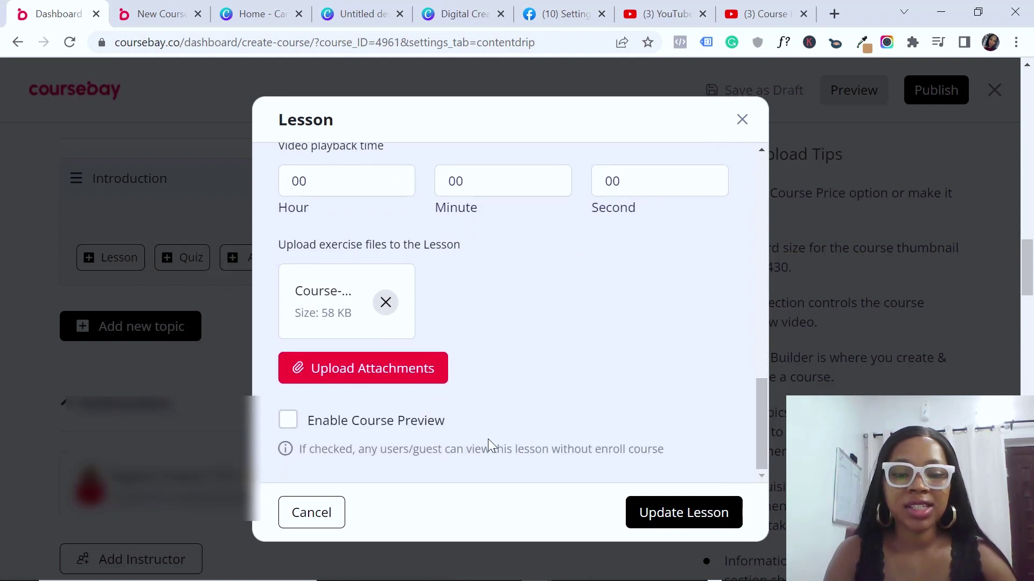
pyautogui.click(289, 422)
pyautogui.click(289, 425)
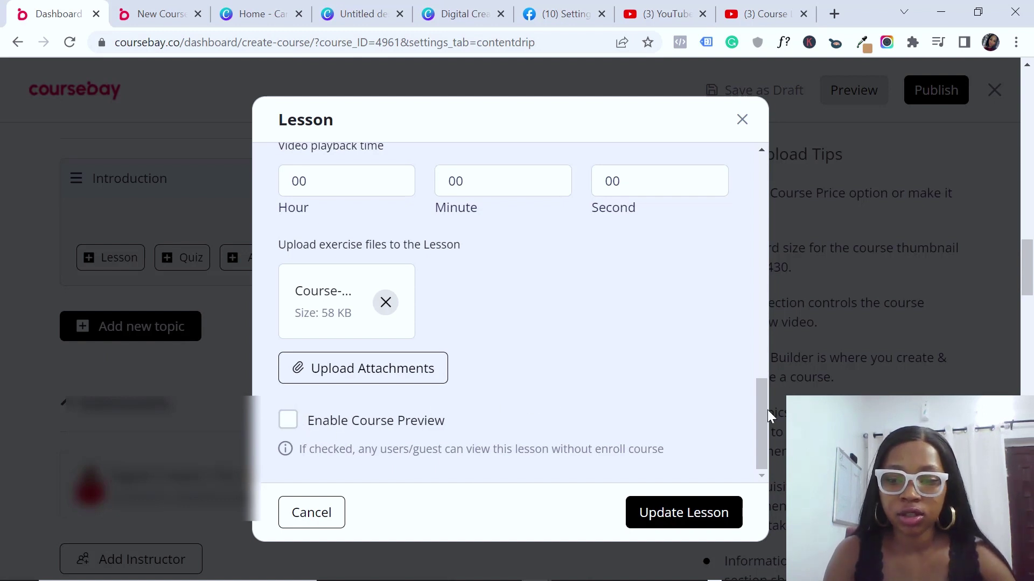
pyautogui.moveTo(767, 409); pyautogui.dragTo(793, 185)
pyautogui.click(670, 513)
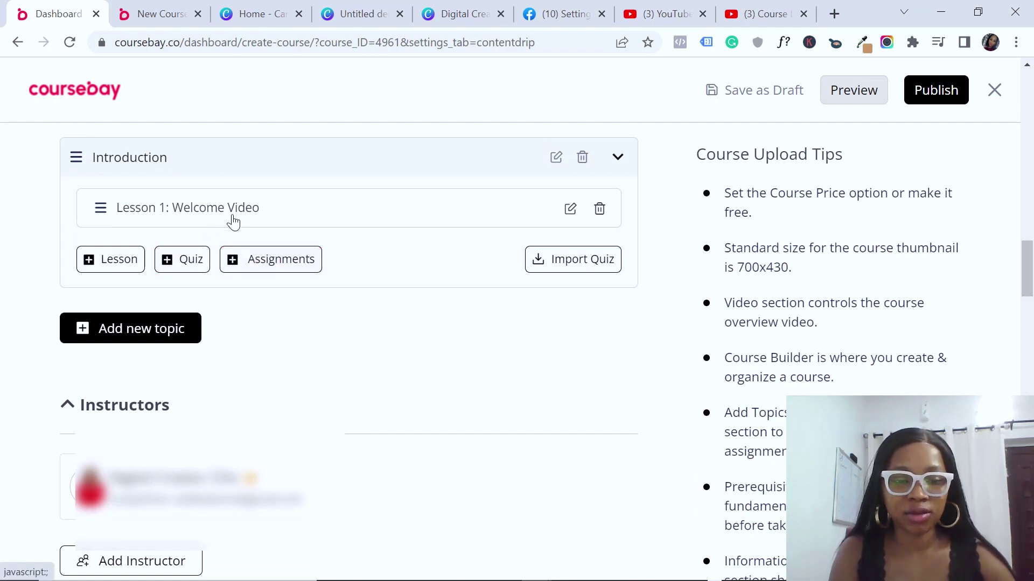
# Step: Create a second lesson in the Introduction topic named "Join the community" with the content "JOIN THE SUPPORT COMMUNITY"
pyautogui.click(120, 267)
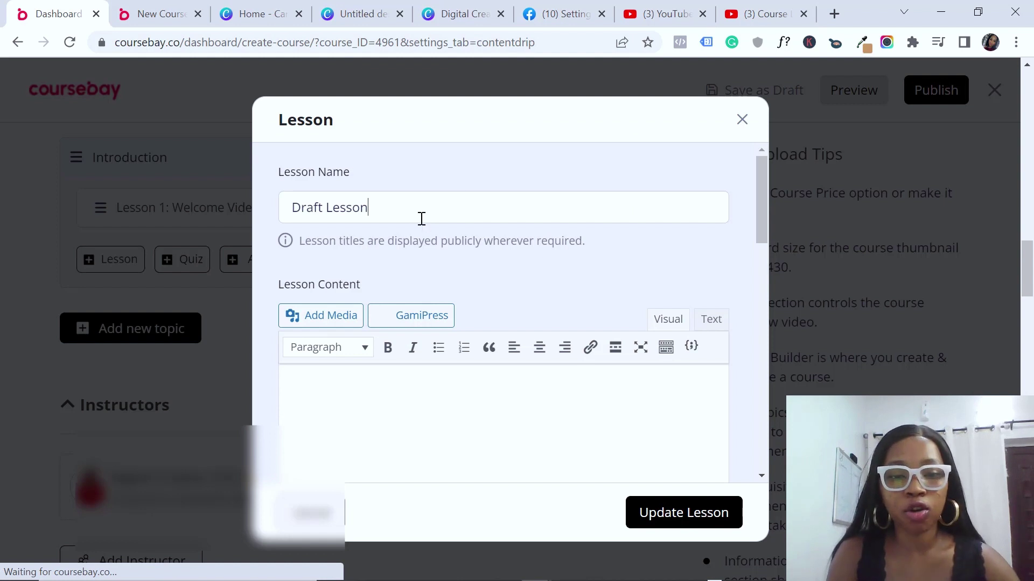
pyautogui.tripleClick(421, 218)
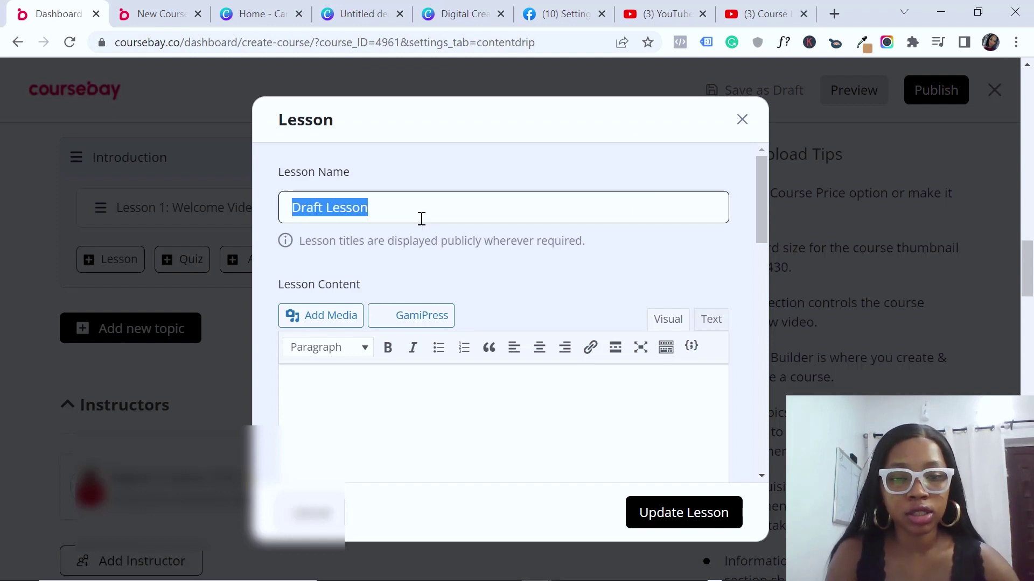
pyautogui.write('Join the community')
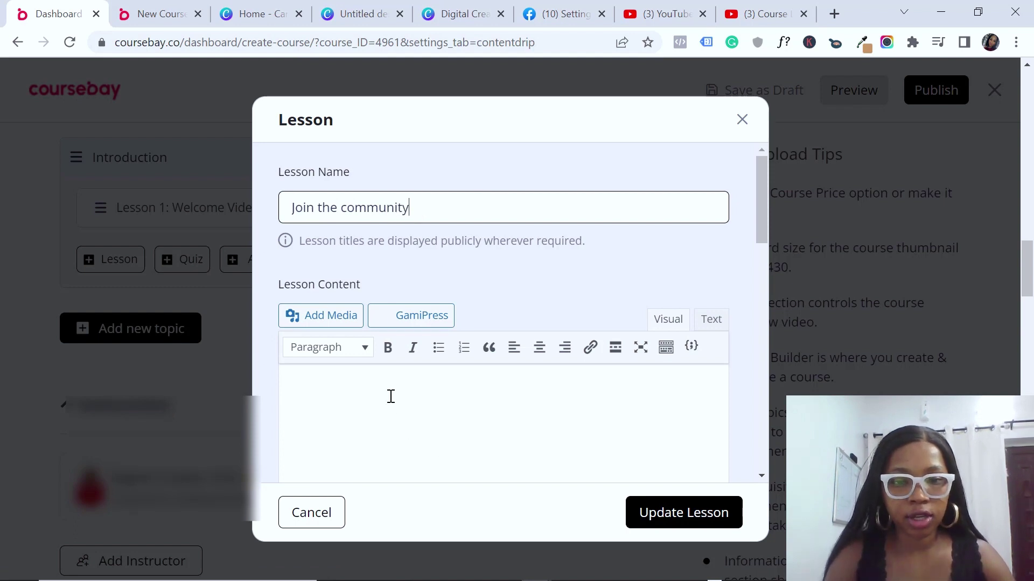
pyautogui.click(391, 397)
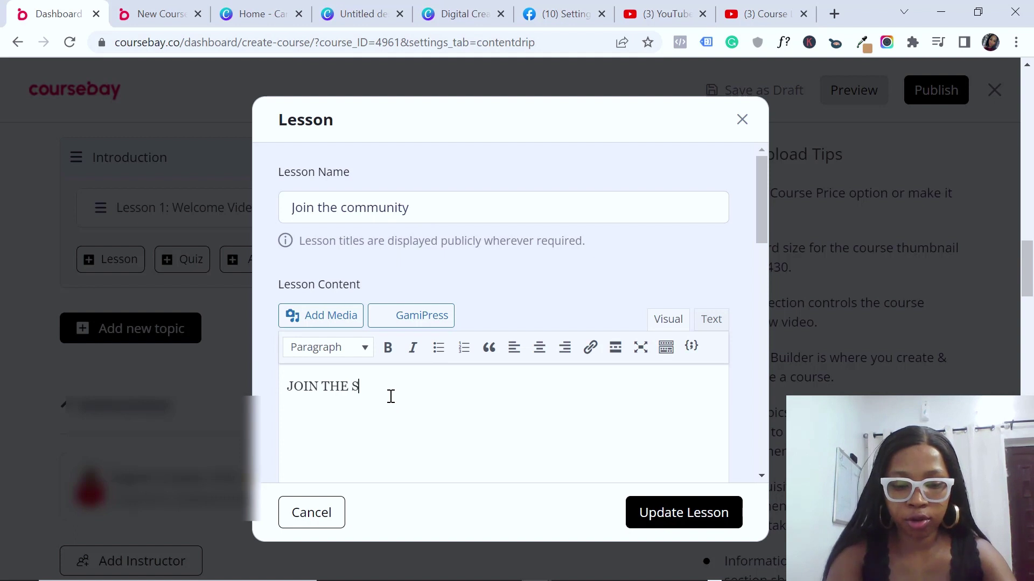
pyautogui.write('JOIN THE SUPPORT ')
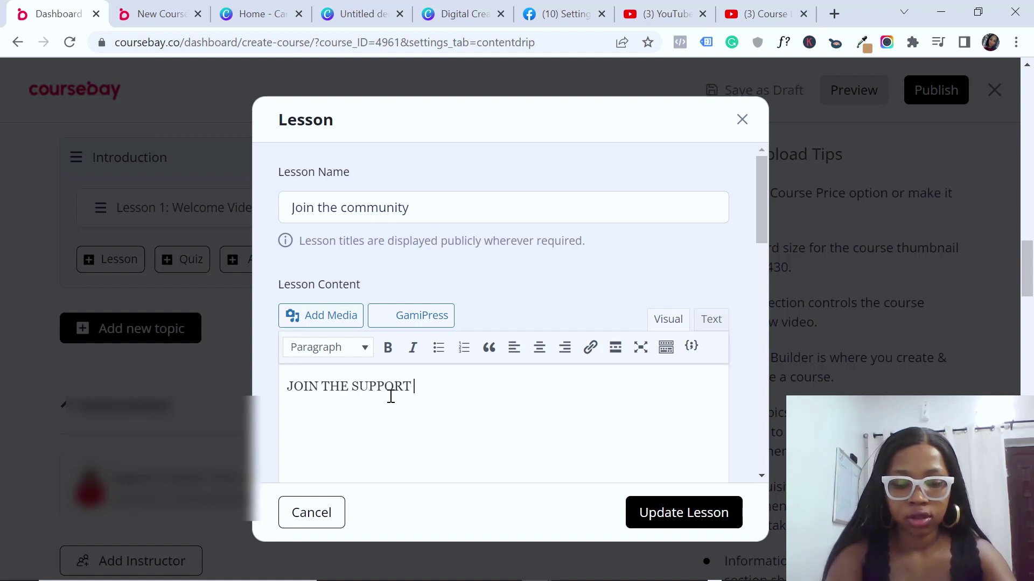
pyautogui.write('COMMUNITY')
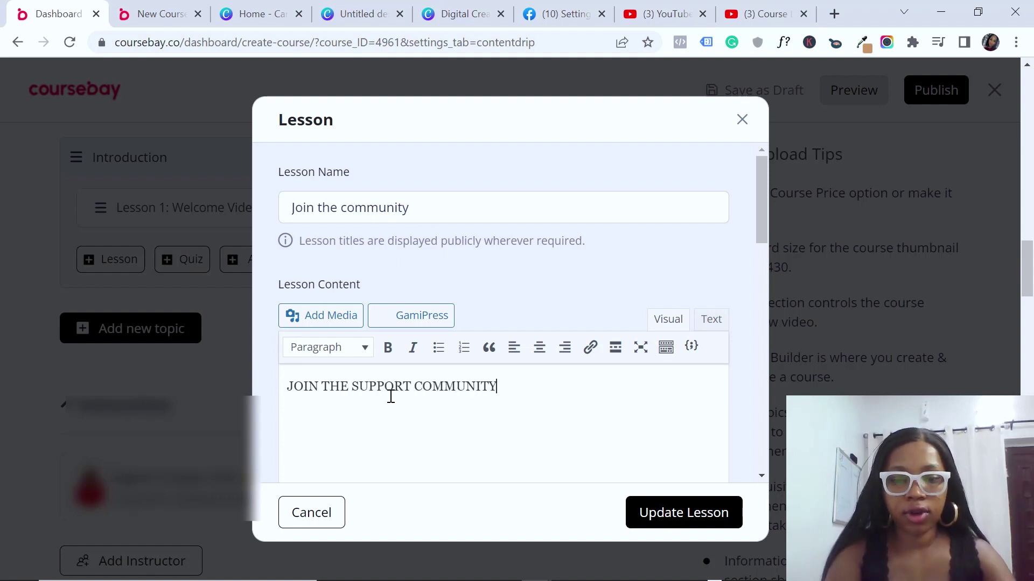
pyautogui.moveTo(290, 385); pyautogui.dragTo(509, 401)
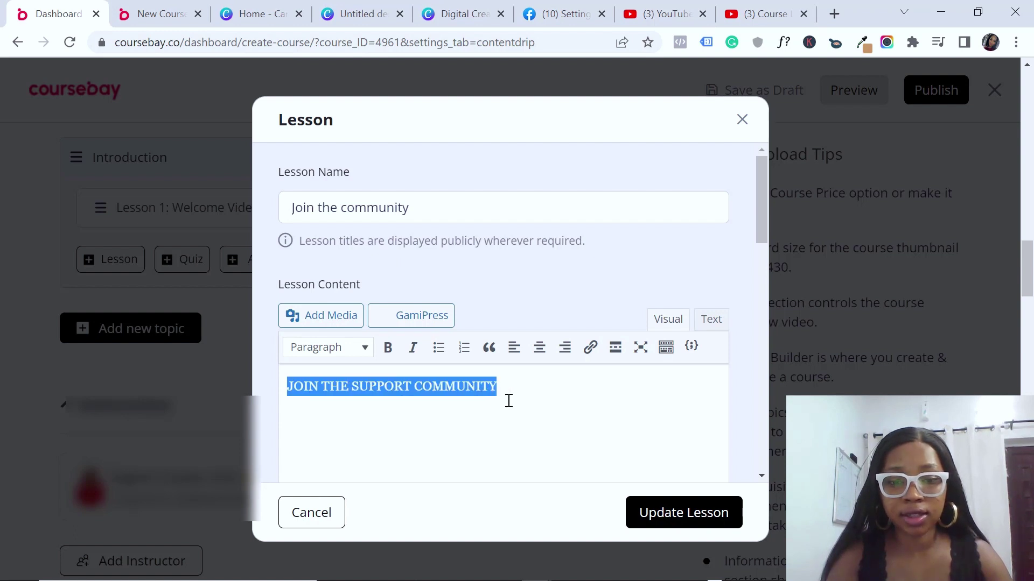
pyautogui.click(589, 349)
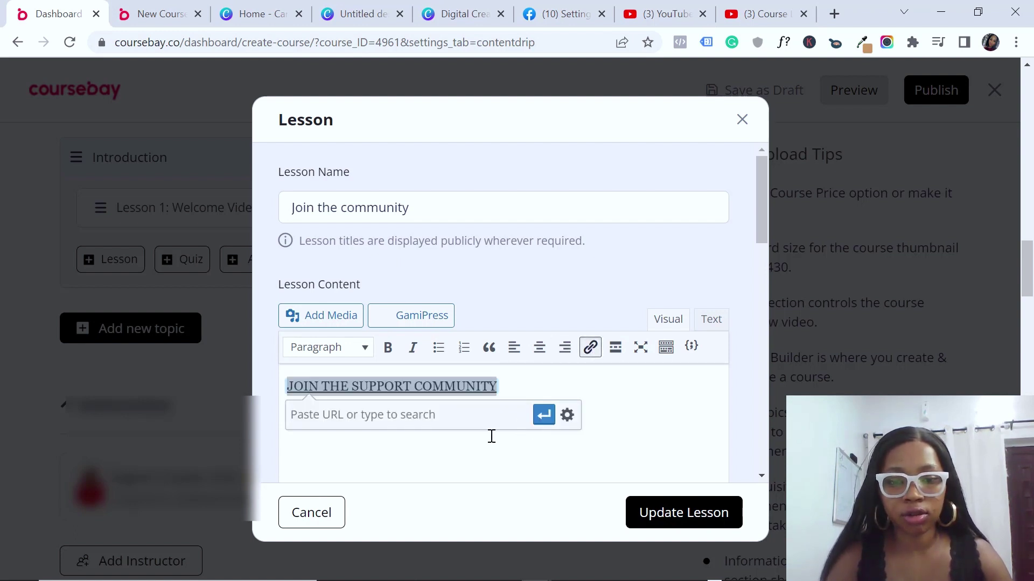
pyautogui.write('https://youtu.be/E3ocCXUOJAU')
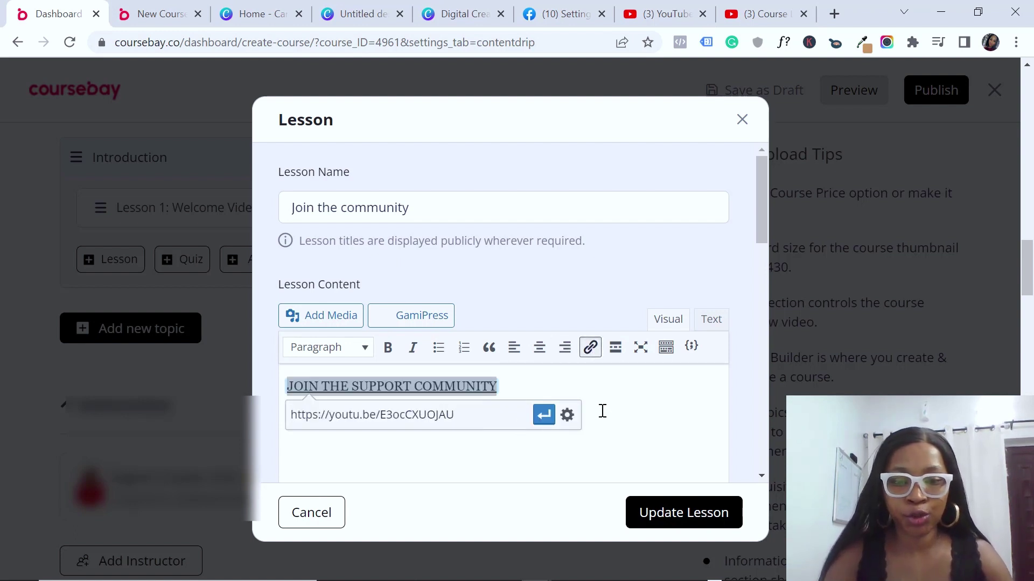
pyautogui.click(544, 415)
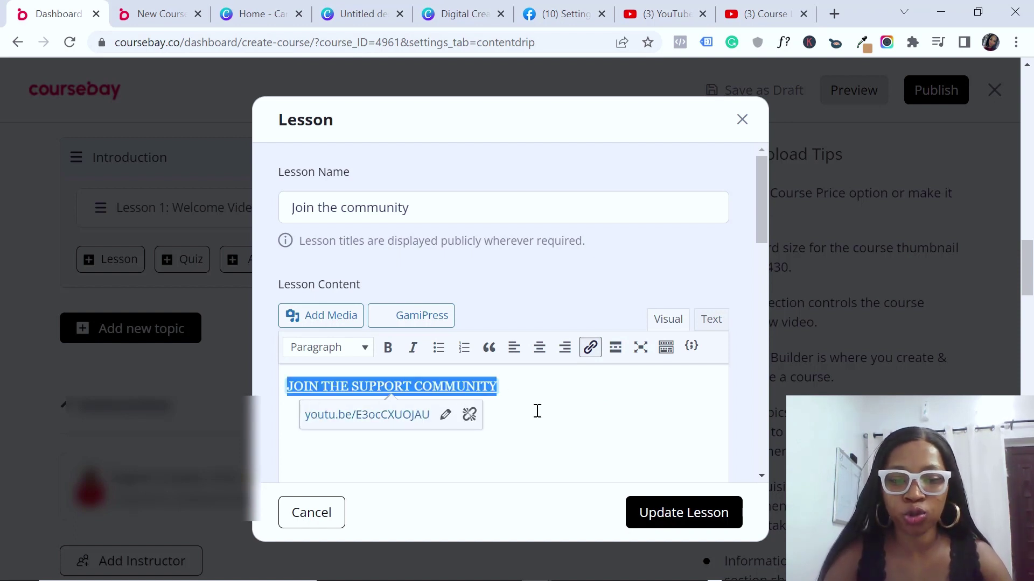
pyautogui.click(606, 409)
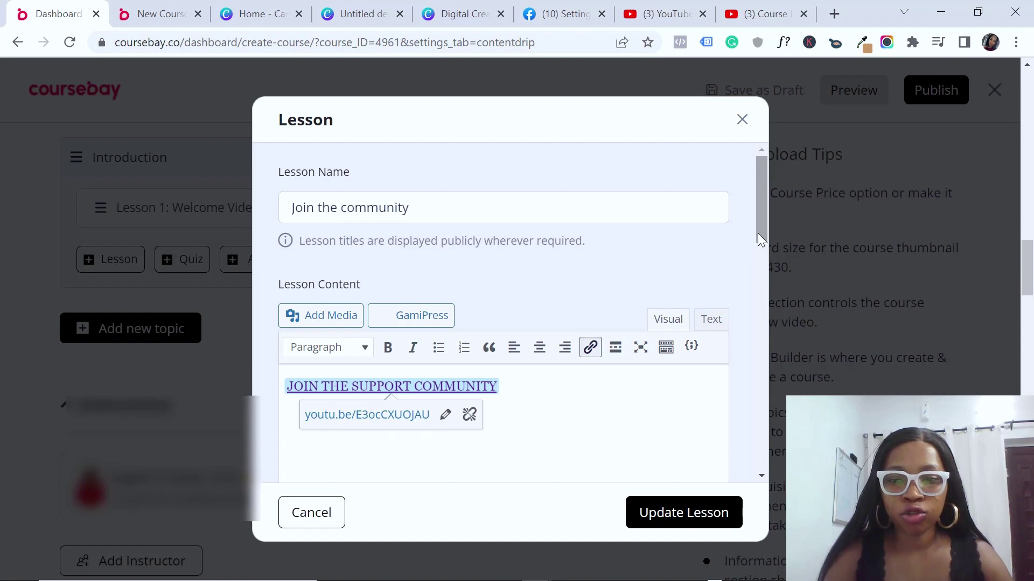
pyautogui.moveTo(757, 233); pyautogui.dragTo(756, 457)
pyautogui.click(703, 520)
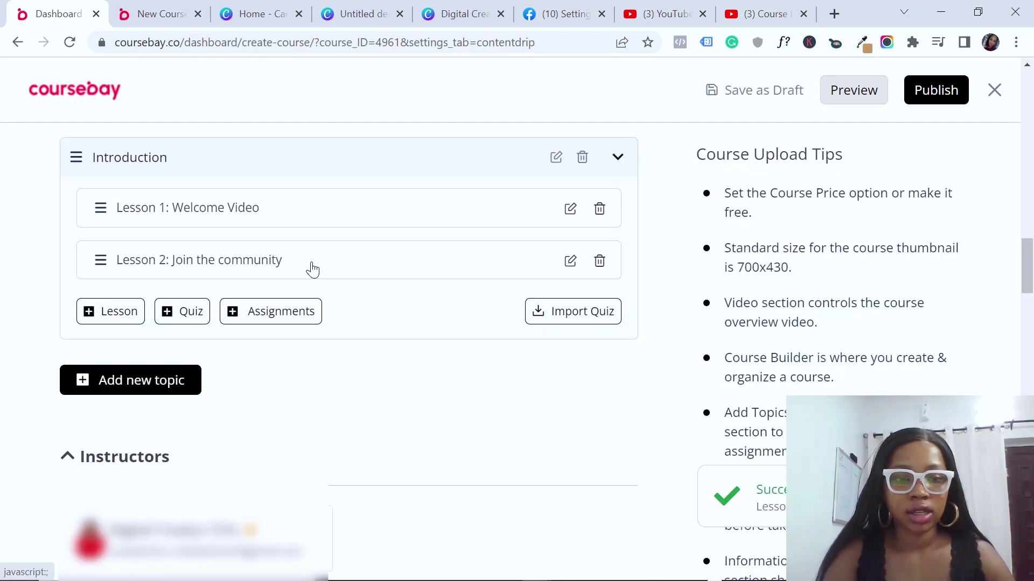
pyautogui.click(114, 317)
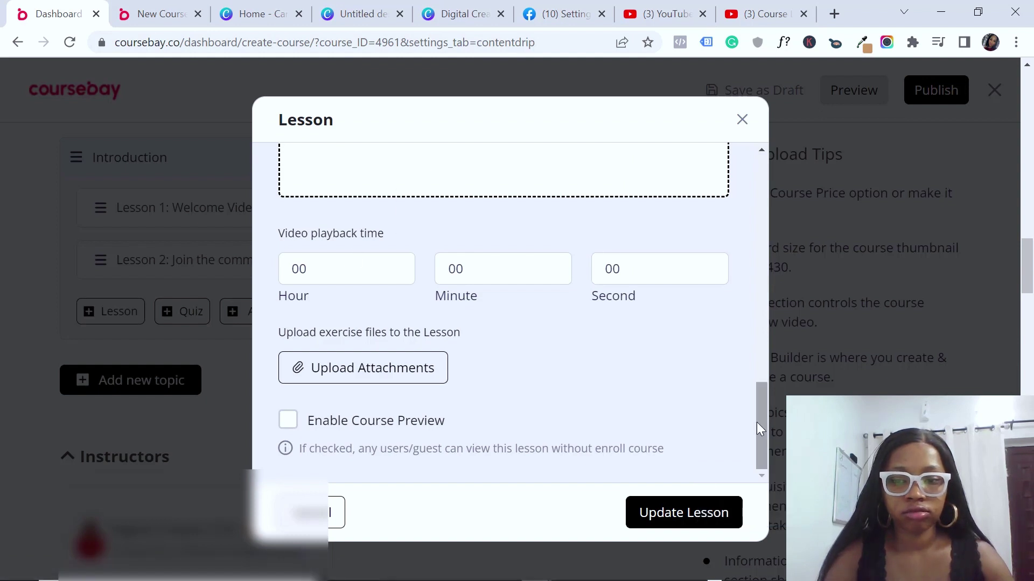
pyautogui.click(334, 511)
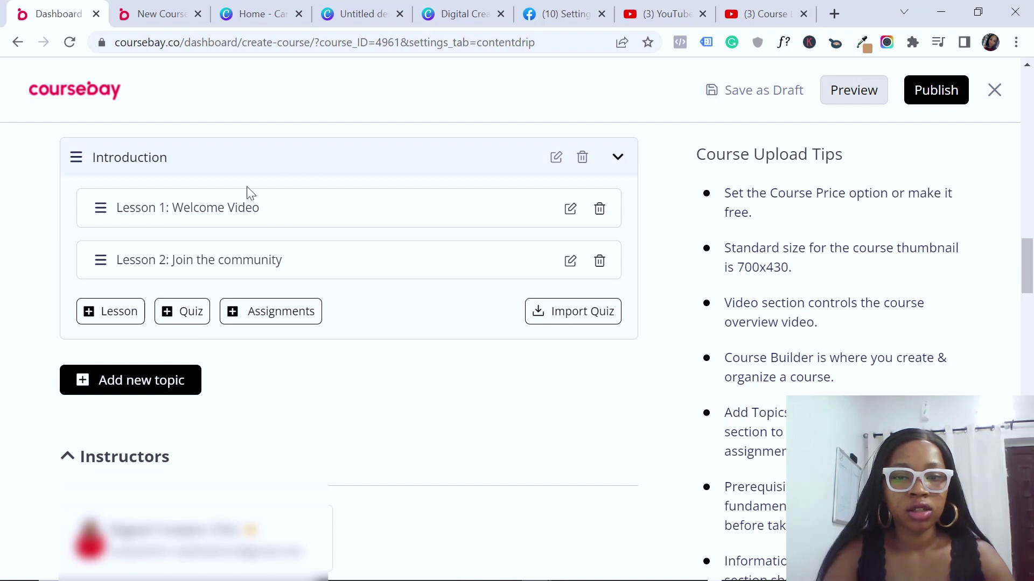
# Step: Start a new course topic and name it "Before The Pre-Launch Phase"
pyautogui.click(127, 386)
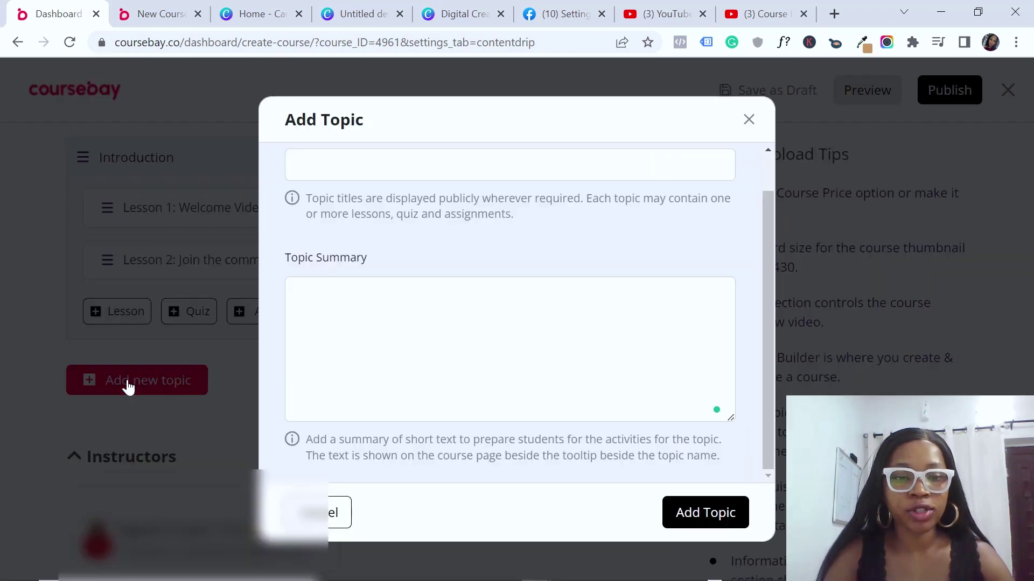
pyautogui.click(444, 170)
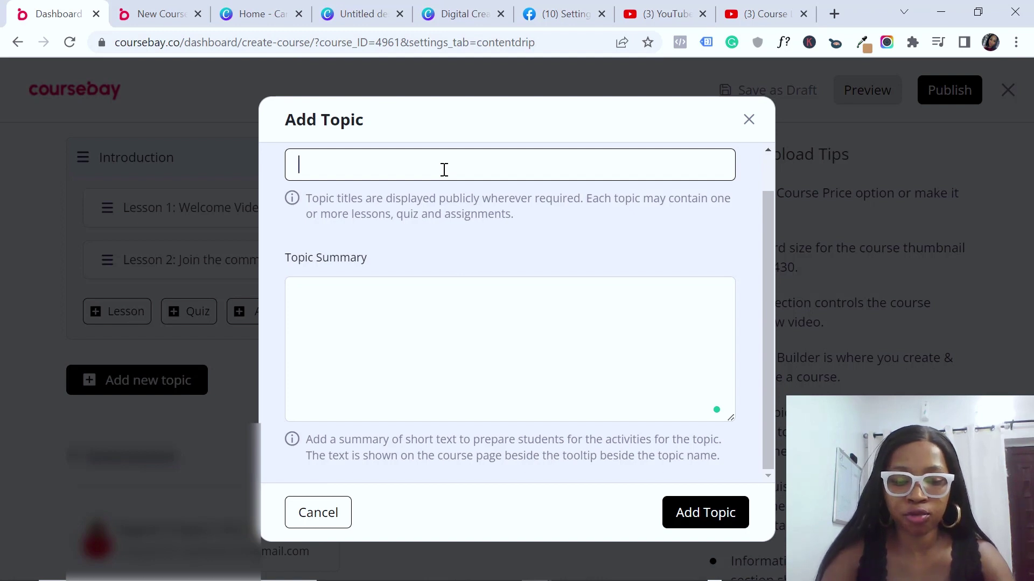
pyautogui.write('Before')
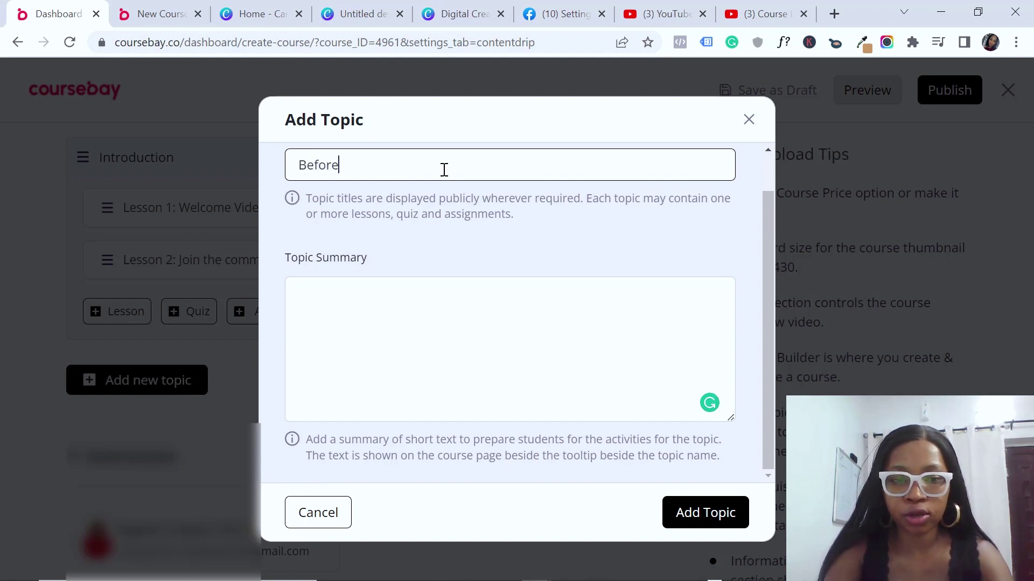
pyautogui.write(' The Pre-Launch Phase')
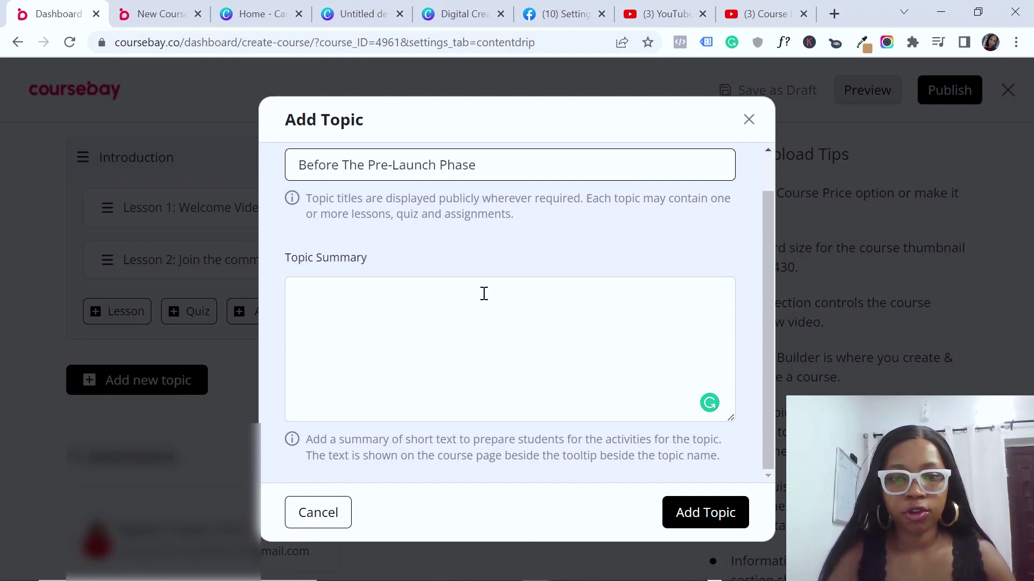
# Step: Enter the summary "In this module you will learn what you need to do and know before even launching your course" and add the topic
pyautogui.click(430, 311)
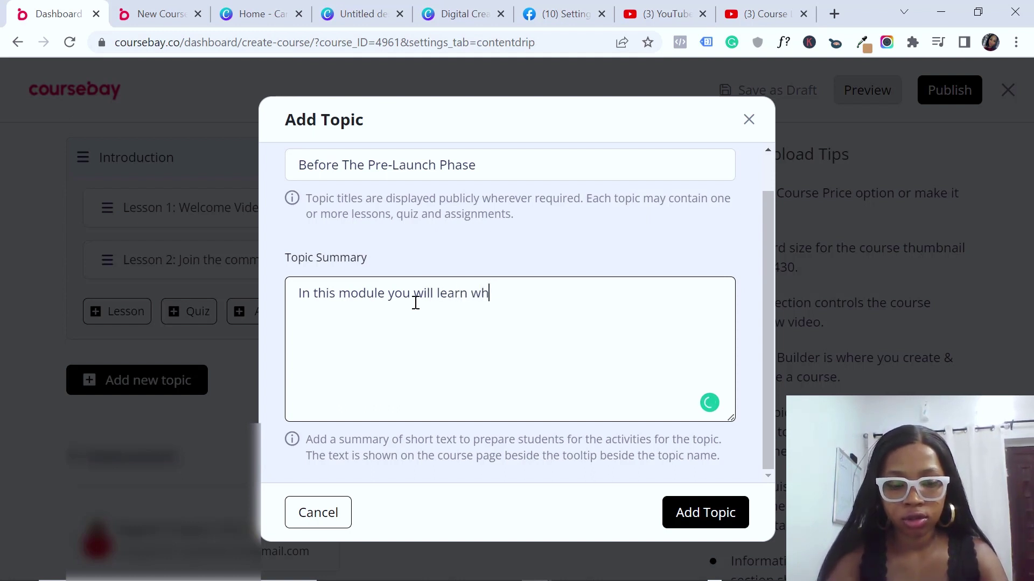
pyautogui.write('you need to do and ')
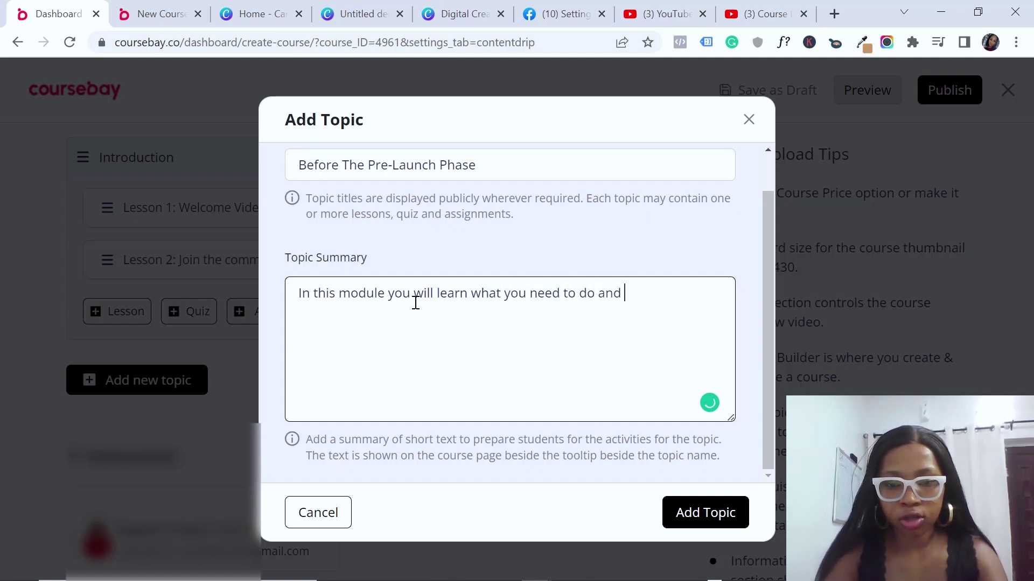
pyautogui.write('know befor')
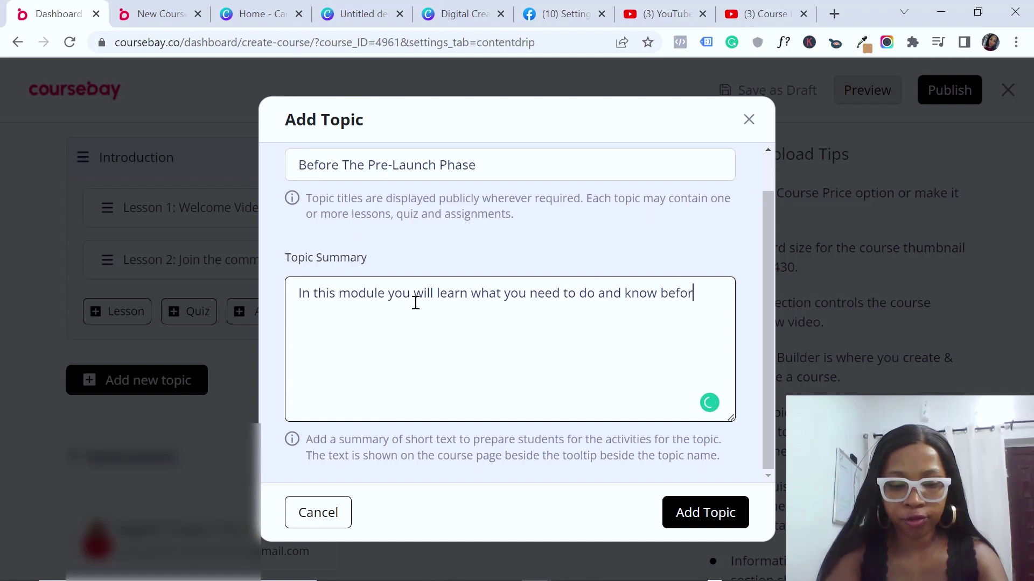
pyautogui.write('e even lau')
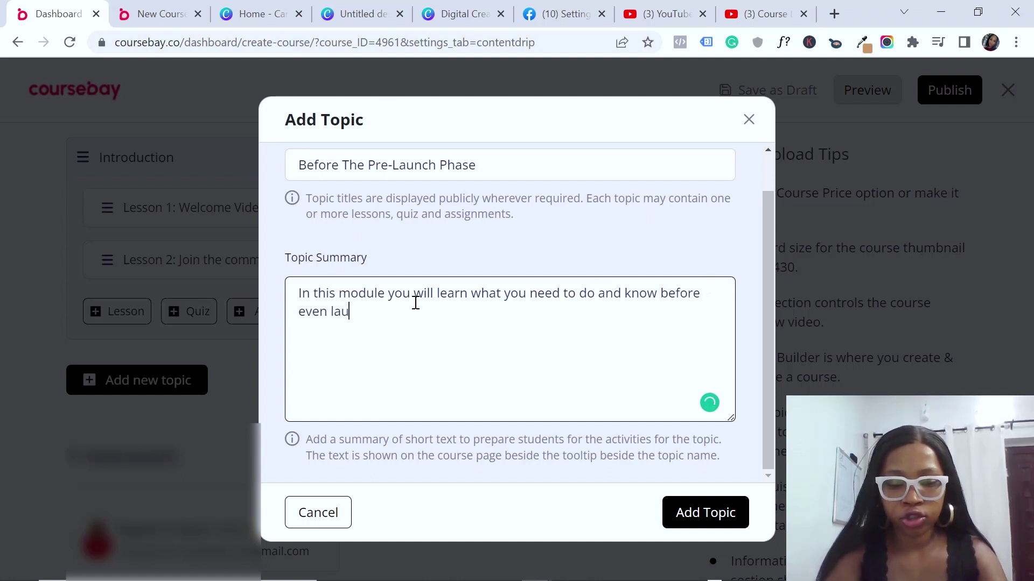
pyautogui.write('nching your course')
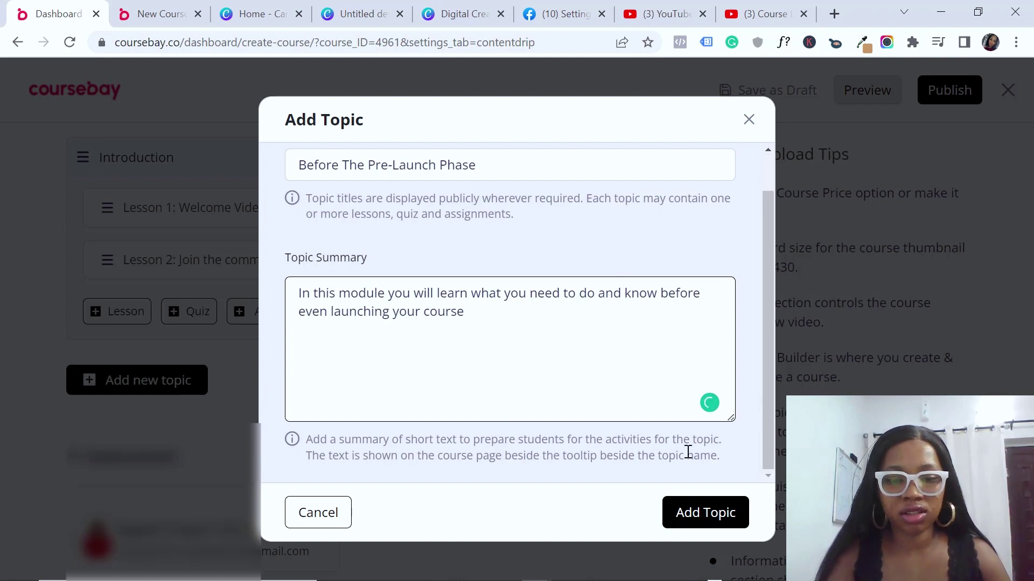
pyautogui.click(716, 510)
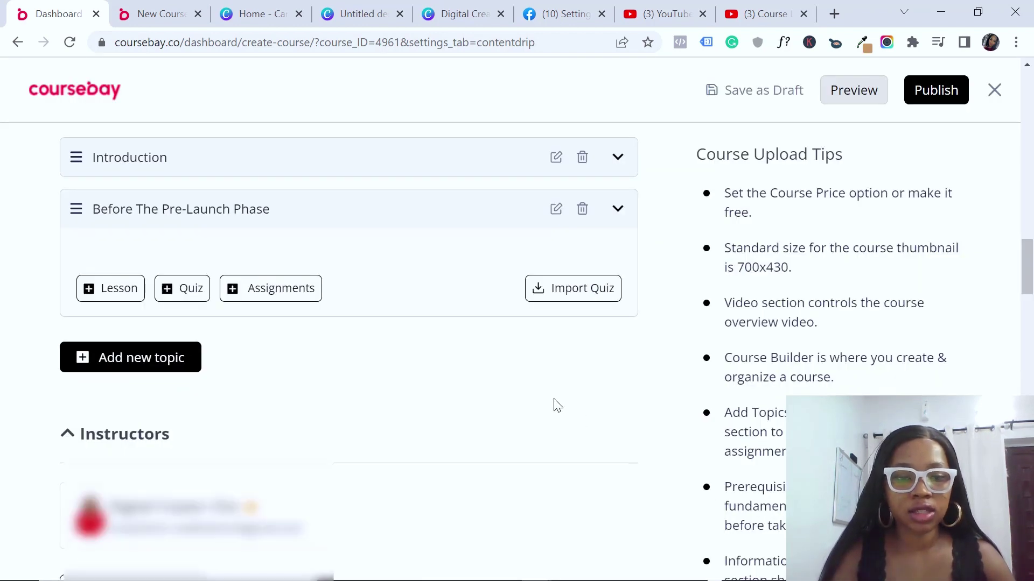
# Step: Expand and collapse the Introduction and Before The Pre-Launch Phase topics to review the lessons they contain
pyautogui.click(125, 157)
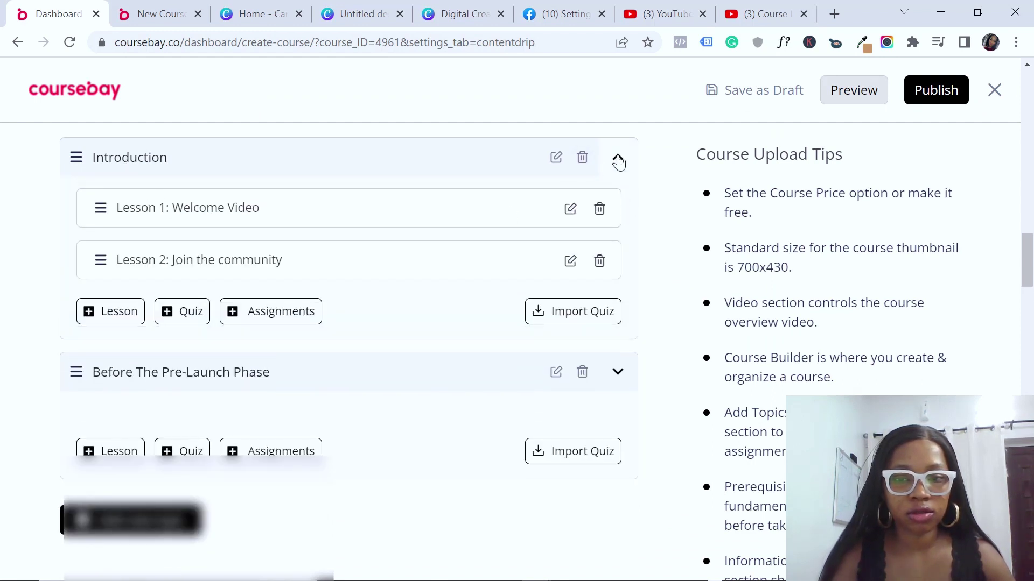
pyautogui.click(619, 159)
pyautogui.click(617, 209)
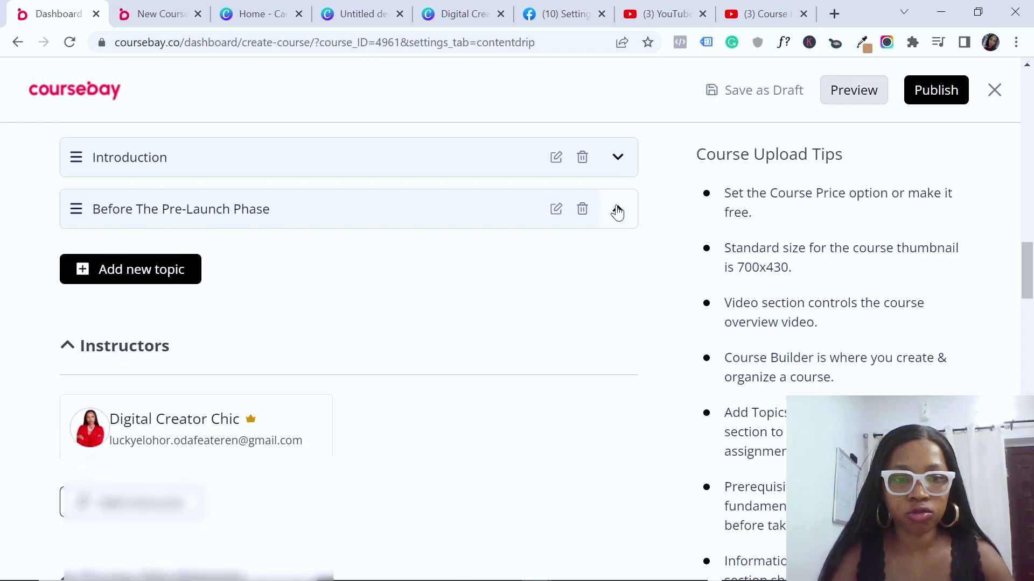
pyautogui.click(617, 210)
pyautogui.click(615, 164)
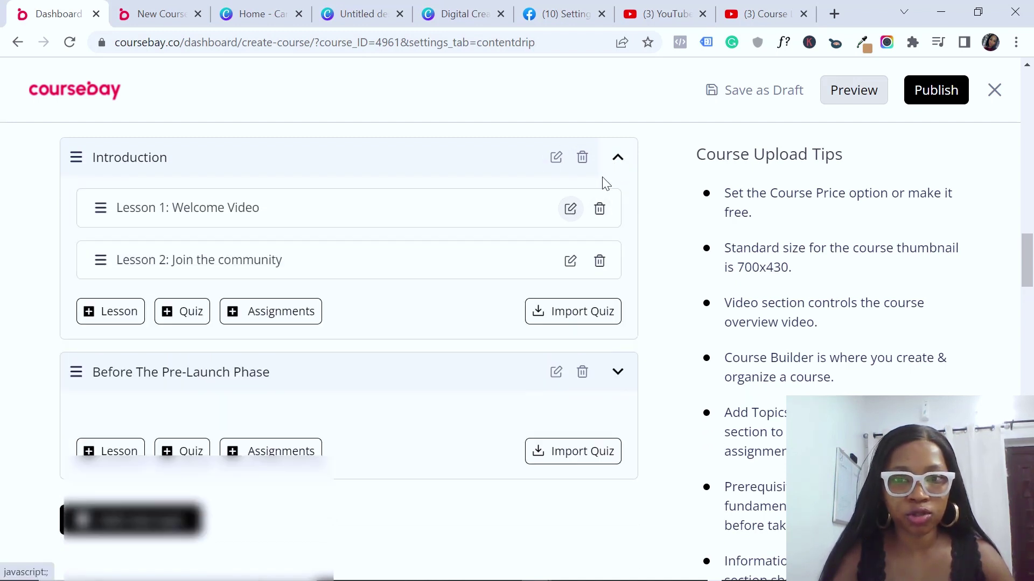
pyautogui.click(618, 166)
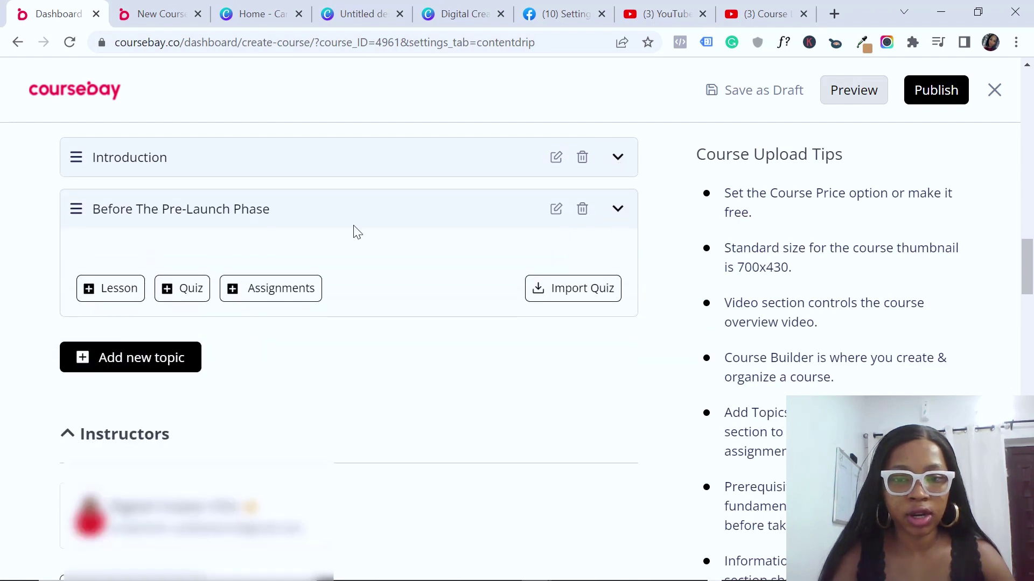
# Step: Create a lesson in the Before The Pre-Launch Phase topic named "Clarify your offer" with the content "lesson 1"
pyautogui.click(120, 292)
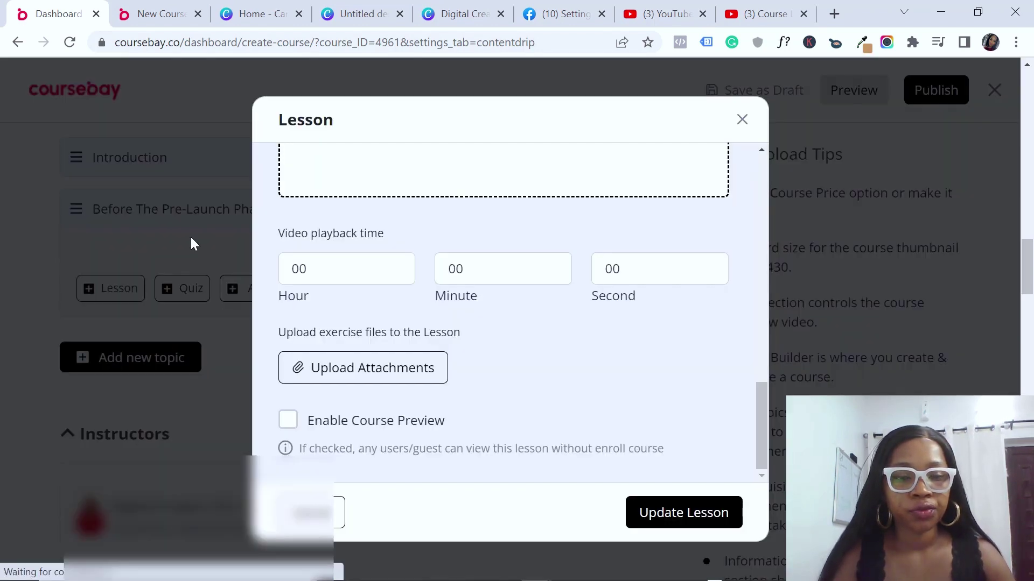
pyautogui.moveTo(761, 399); pyautogui.dragTo(782, 99)
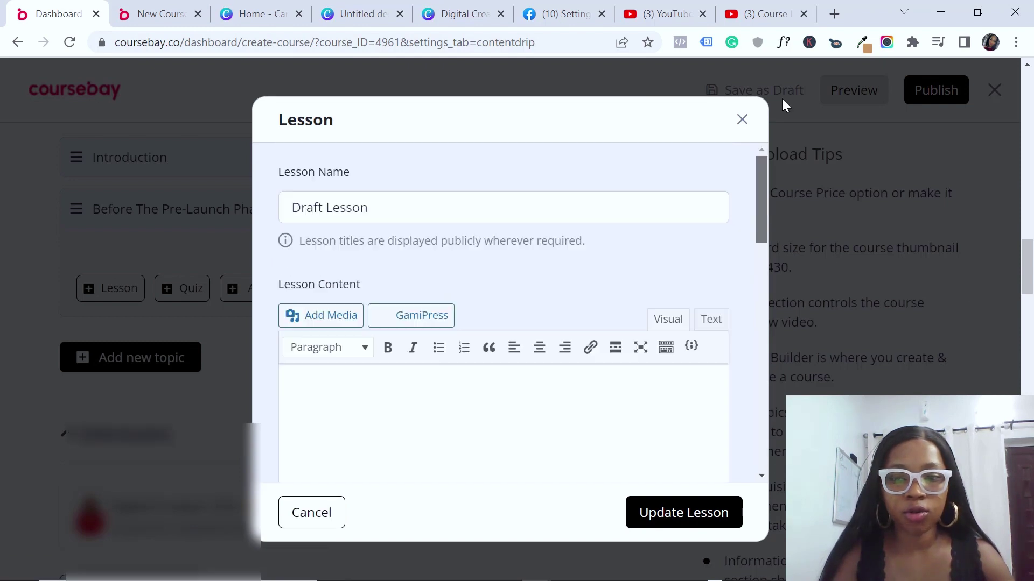
pyautogui.click(522, 215)
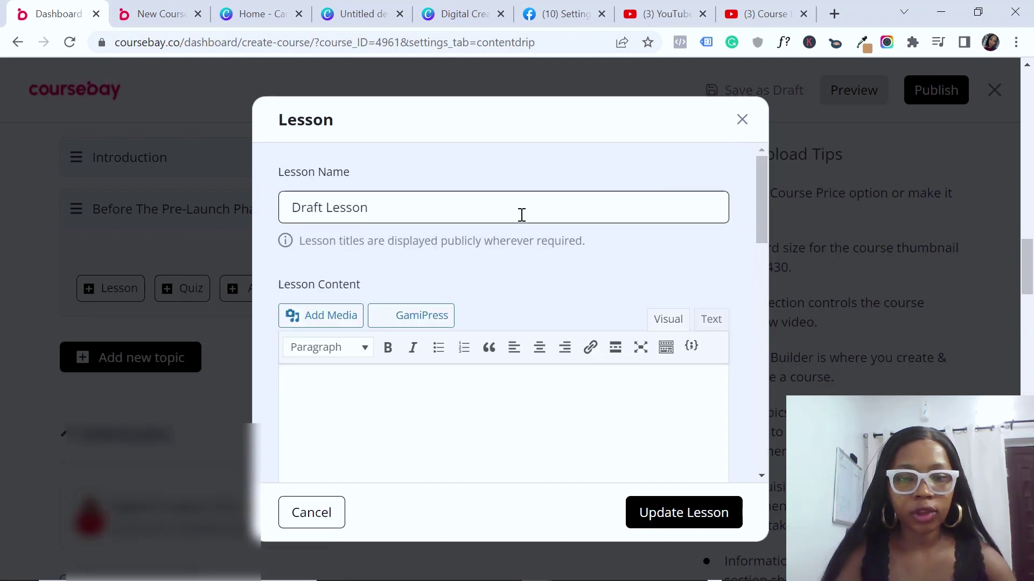
pyautogui.hotkey('ctrl', 'a')
pyautogui.write('Clarify')
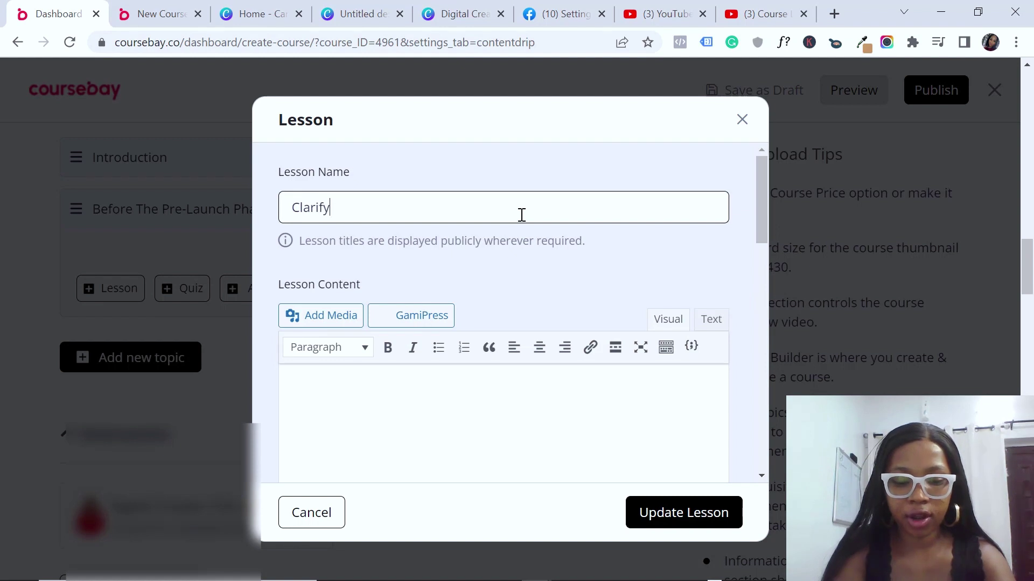
pyautogui.write(' your offer')
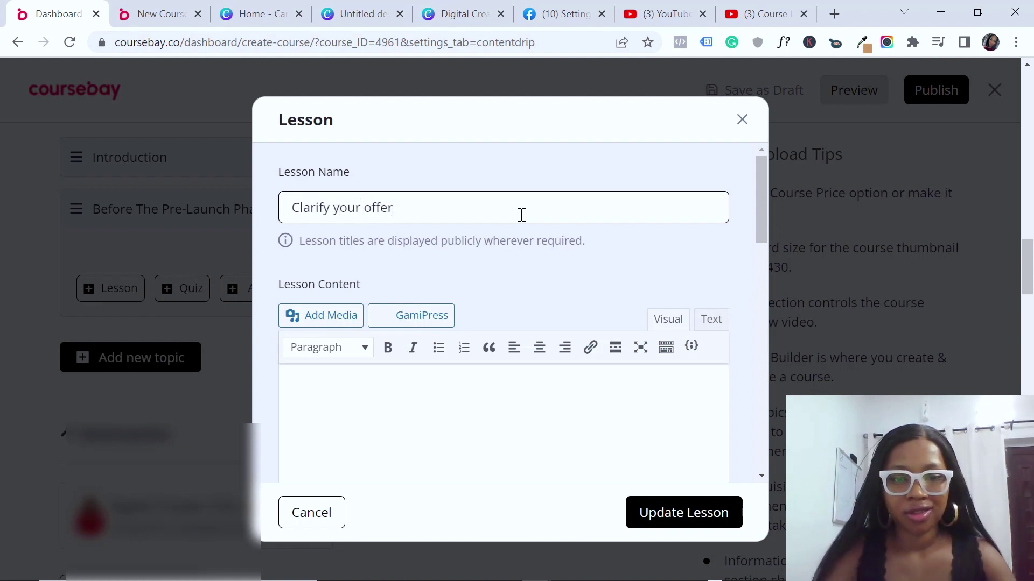
pyautogui.click(450, 382)
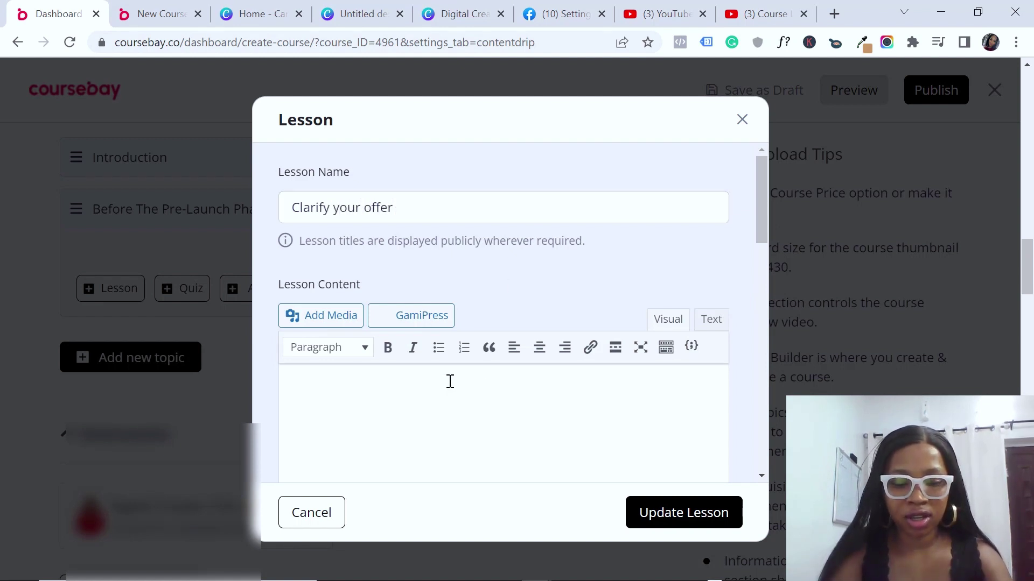
pyautogui.write('lesso')
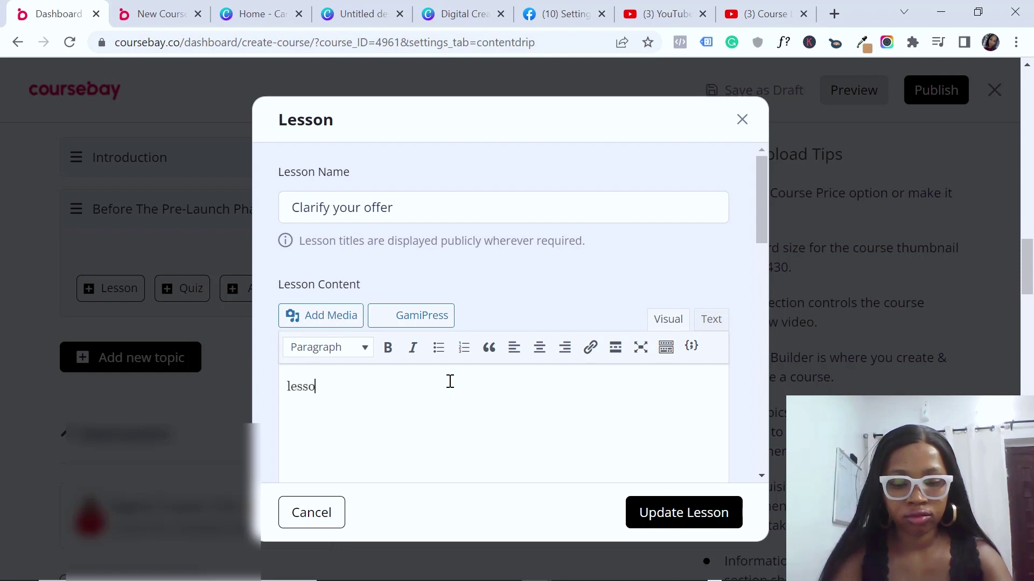
pyautogui.write('n 1')
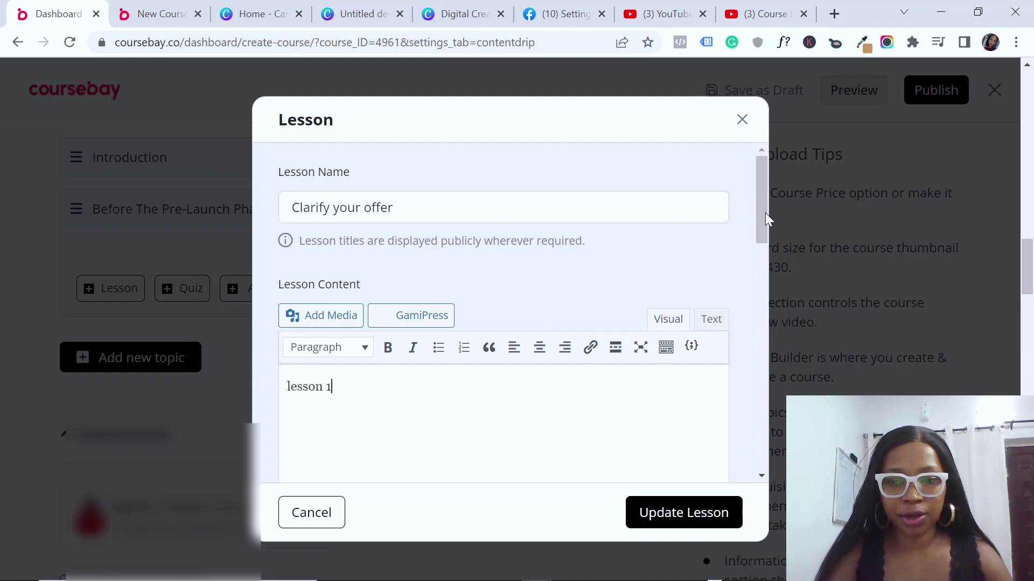
# Step: Upload the Course Launch Blueprint mockup as the lesson's feature image
pyautogui.moveTo(765, 212); pyautogui.dragTo(693, 317)
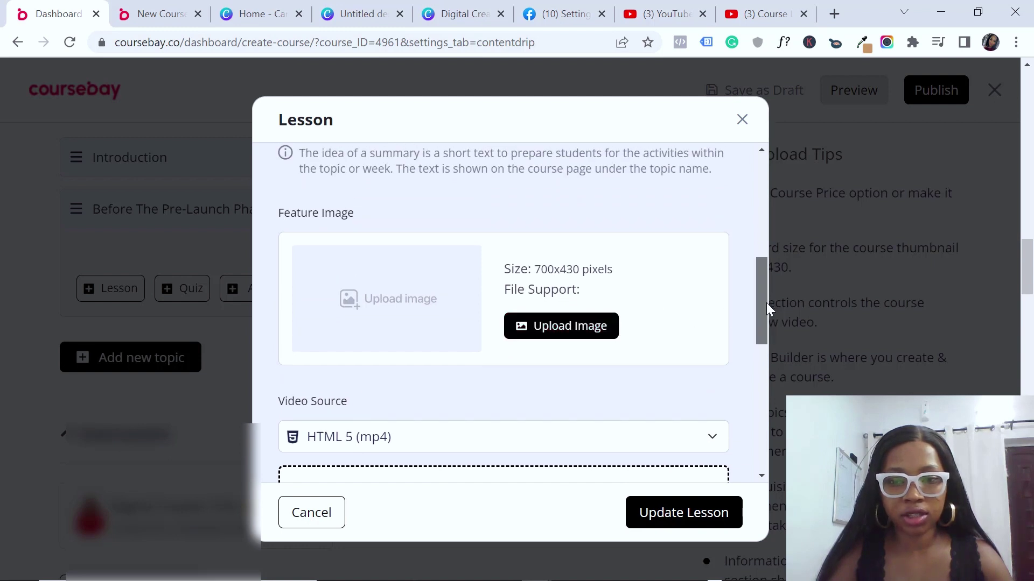
pyautogui.moveTo(767, 302); pyautogui.dragTo(766, 279)
pyautogui.scroll(-3, 646, 299)
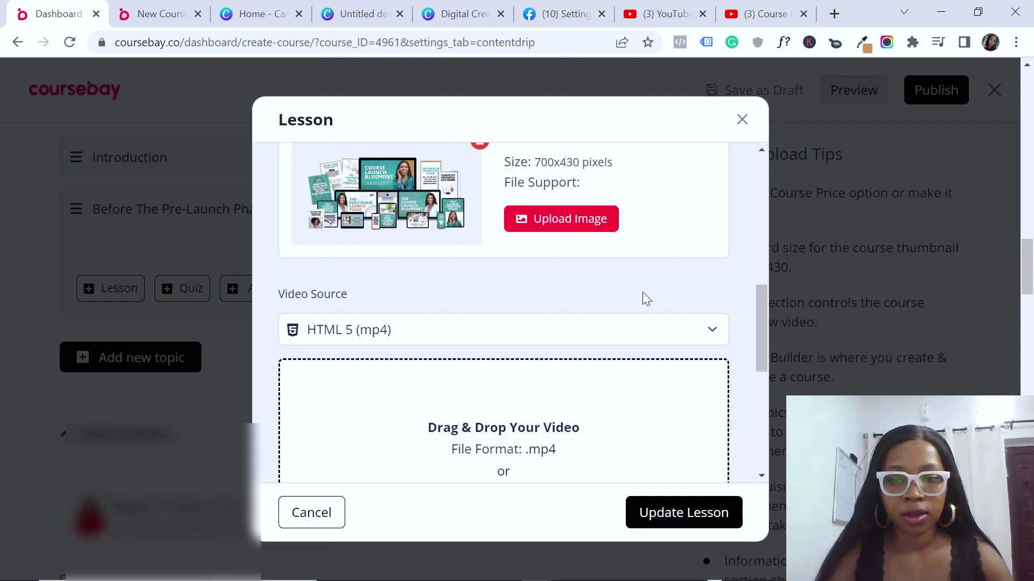
pyautogui.click(591, 338)
pyautogui.click(448, 405)
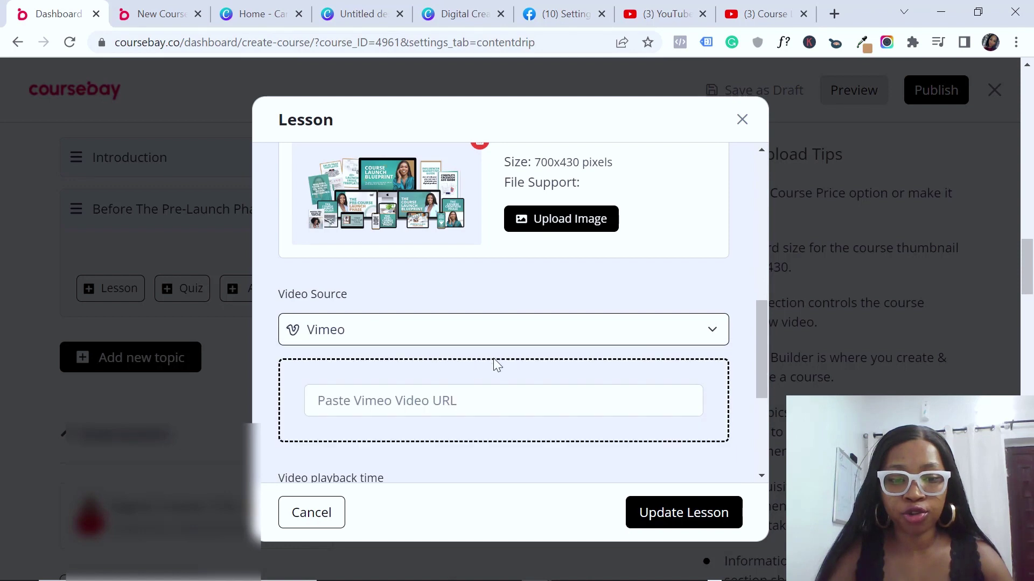
pyautogui.click(494, 336)
pyautogui.click(434, 407)
pyautogui.click(473, 342)
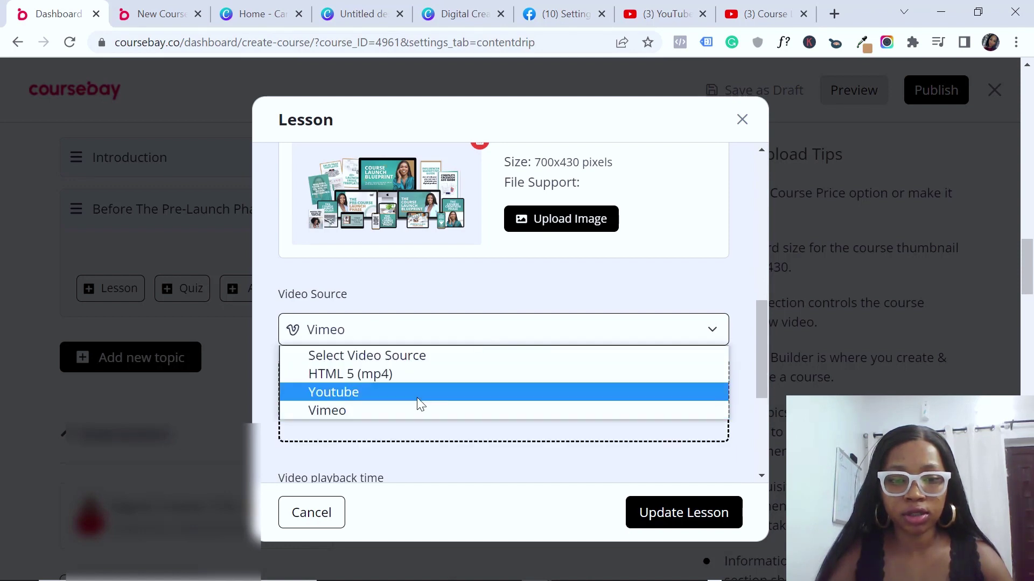
pyautogui.click(420, 393)
pyautogui.click(431, 391)
pyautogui.write('https://youtu.be/E3ocCXUOjAU')
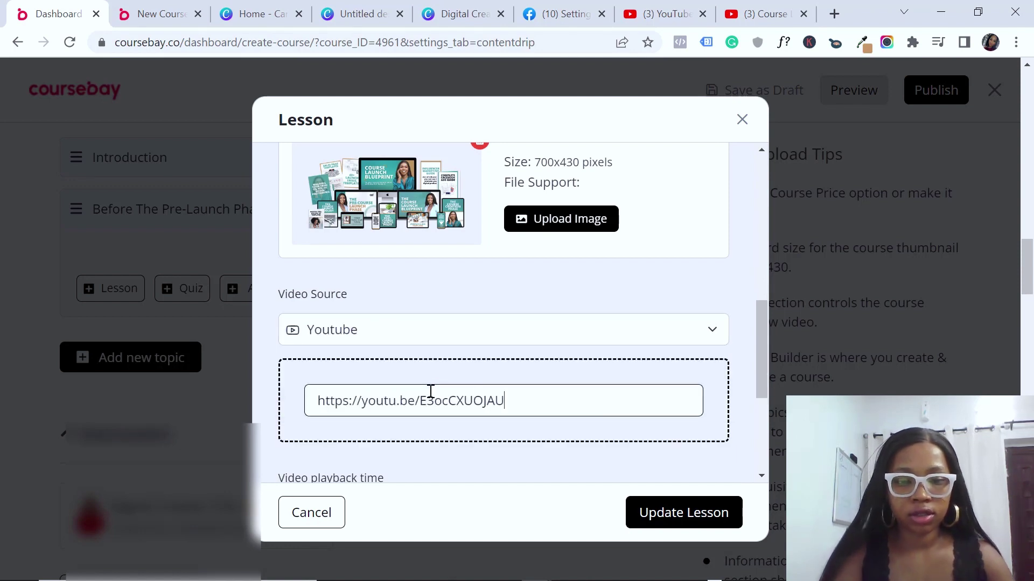
pyautogui.click(724, 330)
pyautogui.click(724, 329)
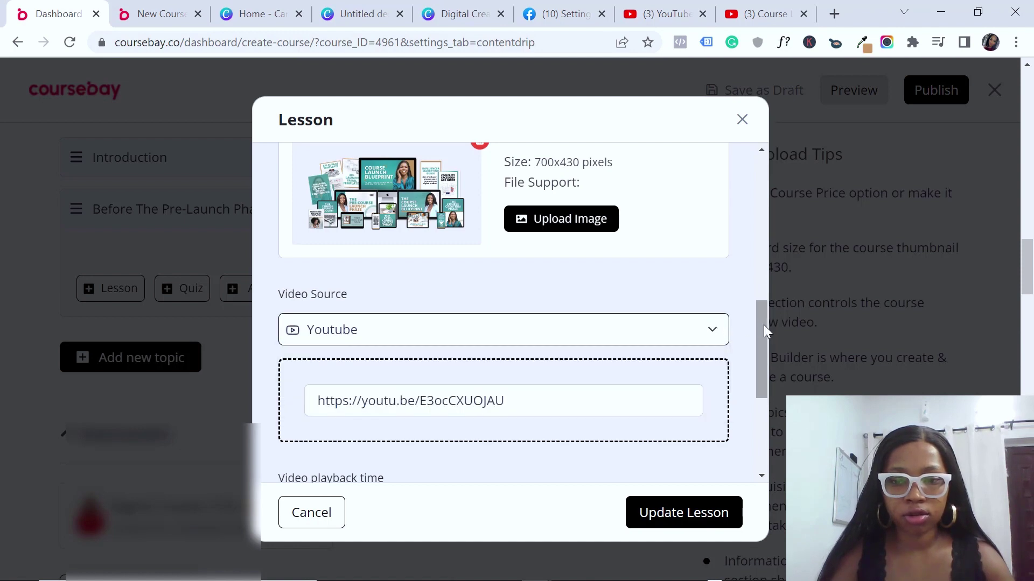
# Step: Check the video playback time fields and save the "Clarify your offer" lesson
pyautogui.scroll(-5, 485, 296)
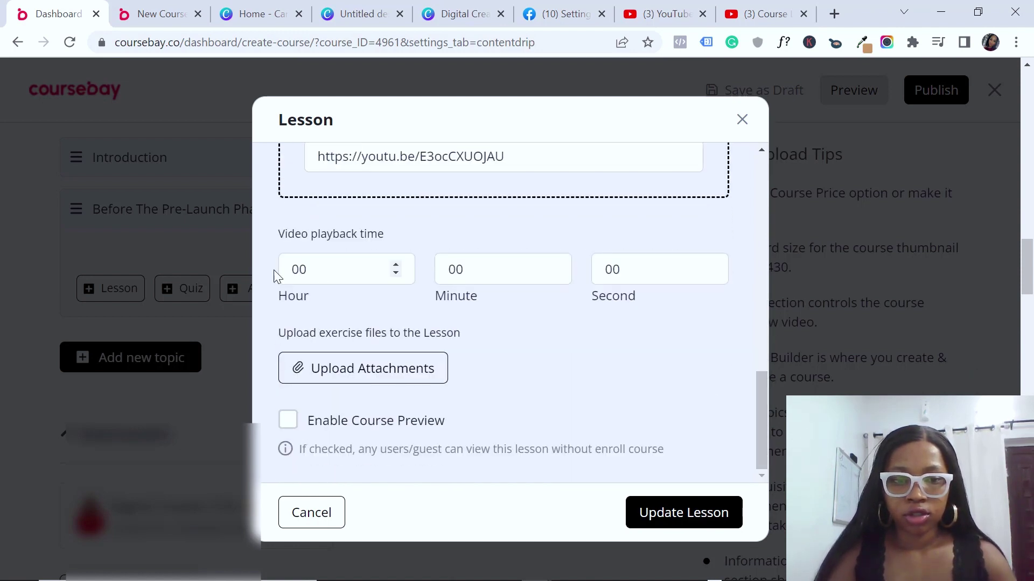
pyautogui.doubleClick(299, 269)
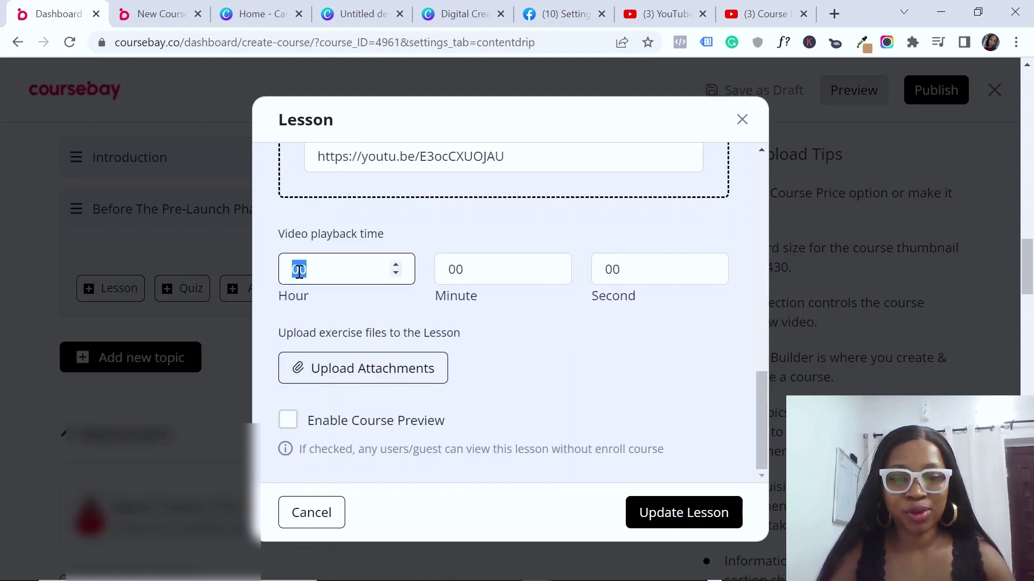
pyautogui.click(544, 372)
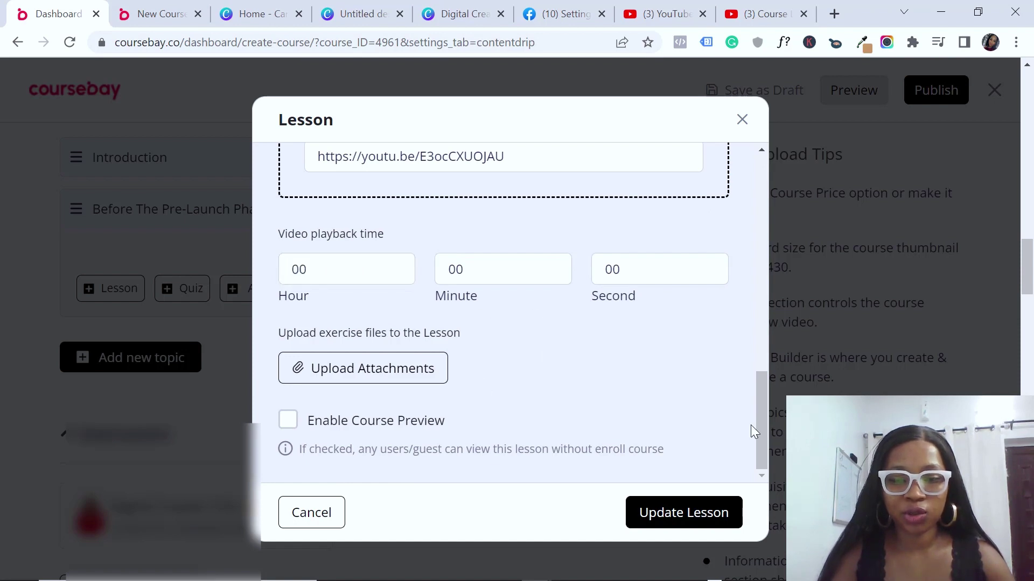
pyautogui.click(666, 511)
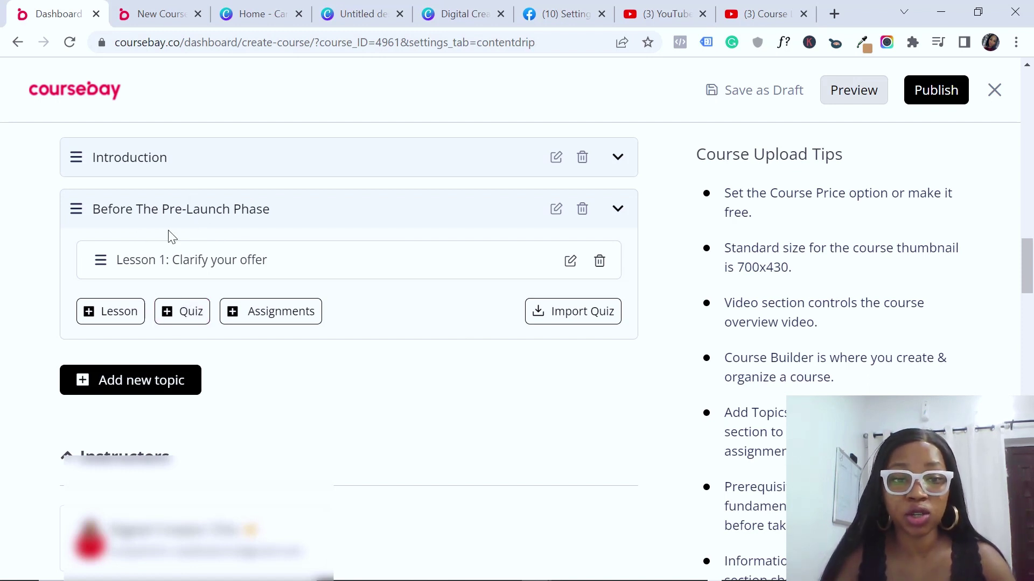
# Step: Start a quiz in the Before The Pre-Launch Phase topic titled "Before the prelaunch phase Quiz" with the summary "Quiz"
pyautogui.click(191, 320)
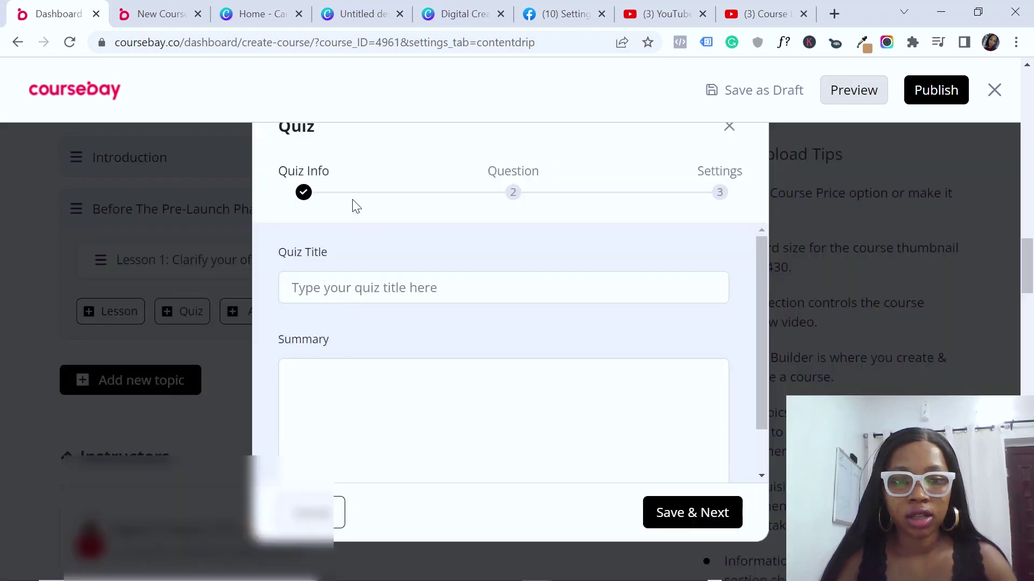
pyautogui.click(354, 285)
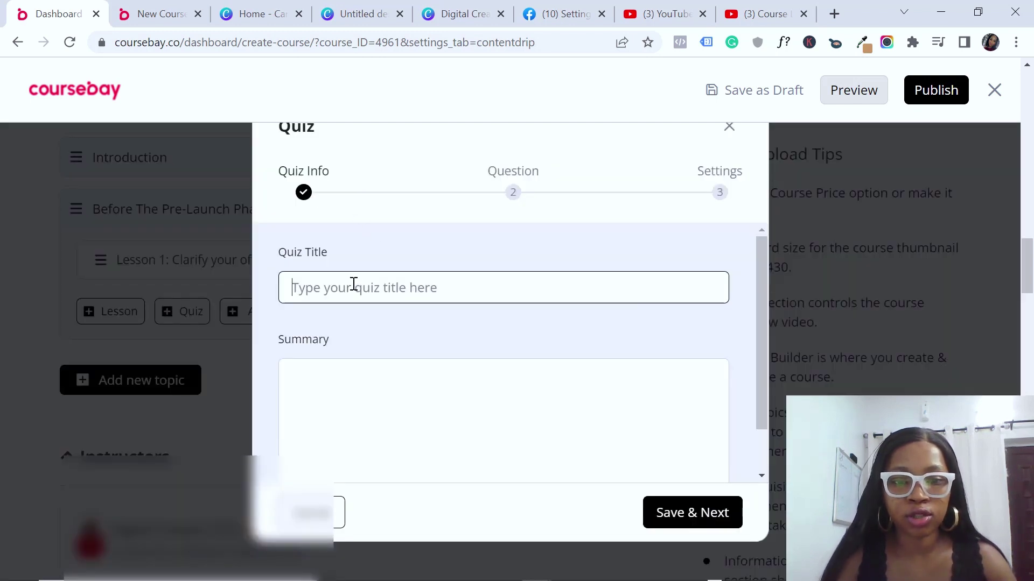
pyautogui.write('B')
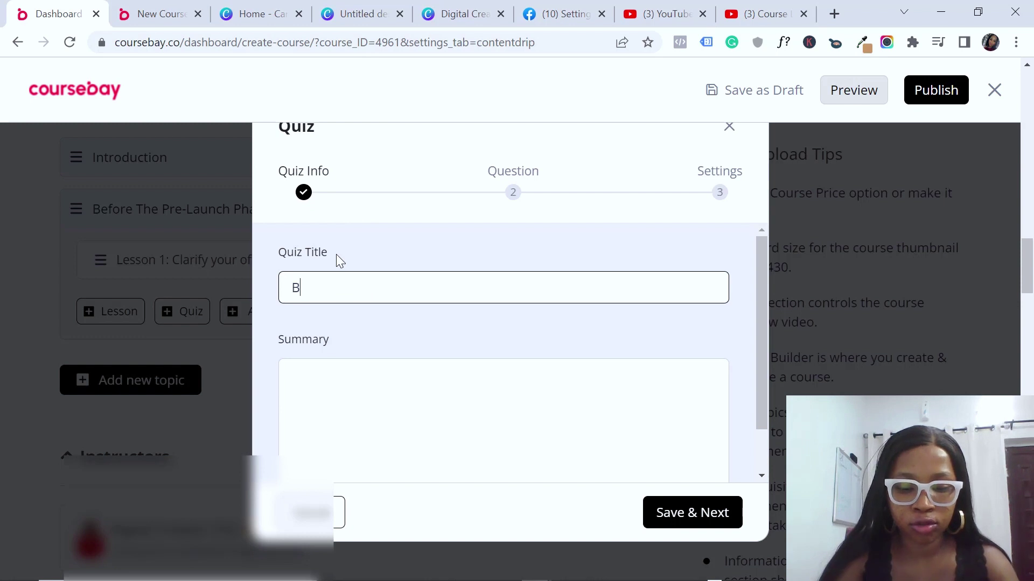
pyautogui.write('efore the p')
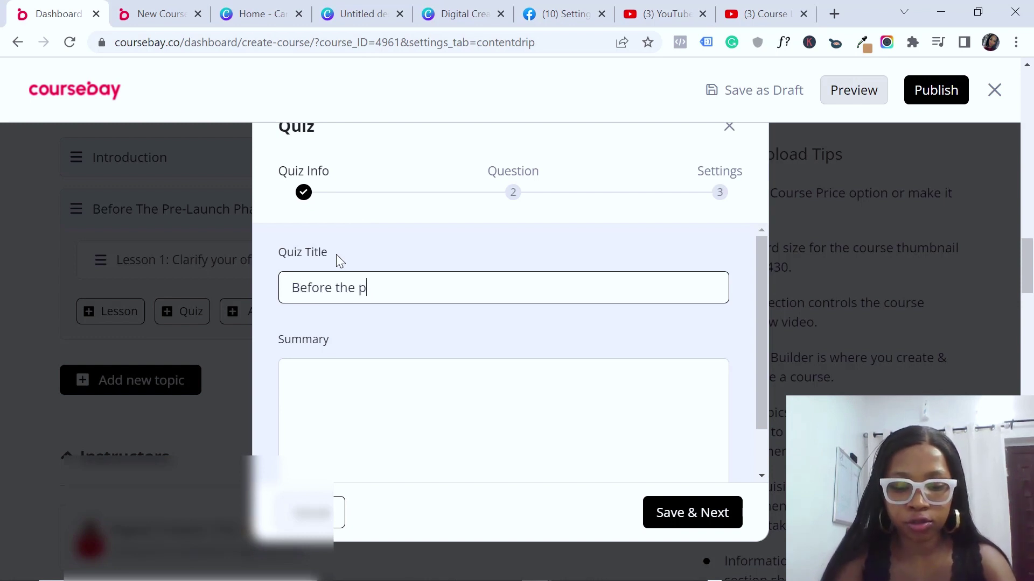
pyautogui.write('relaunch p')
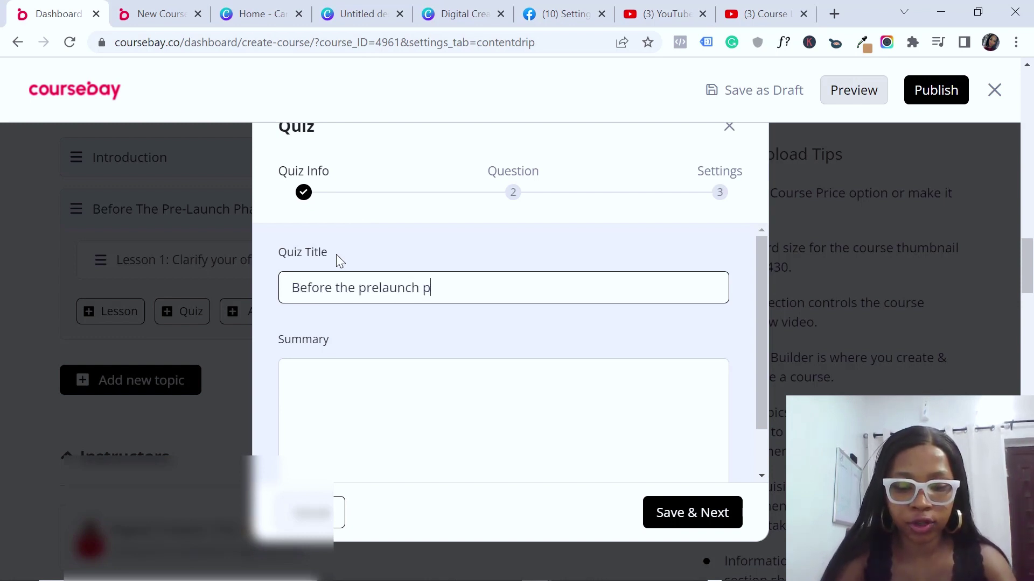
pyautogui.write('hase Quiz')
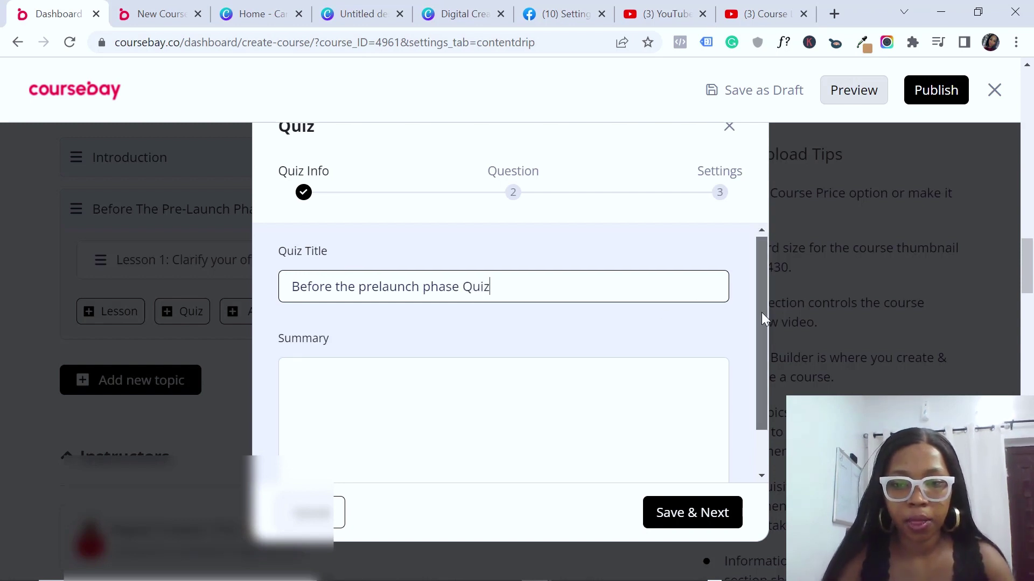
pyautogui.moveTo(761, 313); pyautogui.dragTo(770, 389)
pyautogui.click(580, 336)
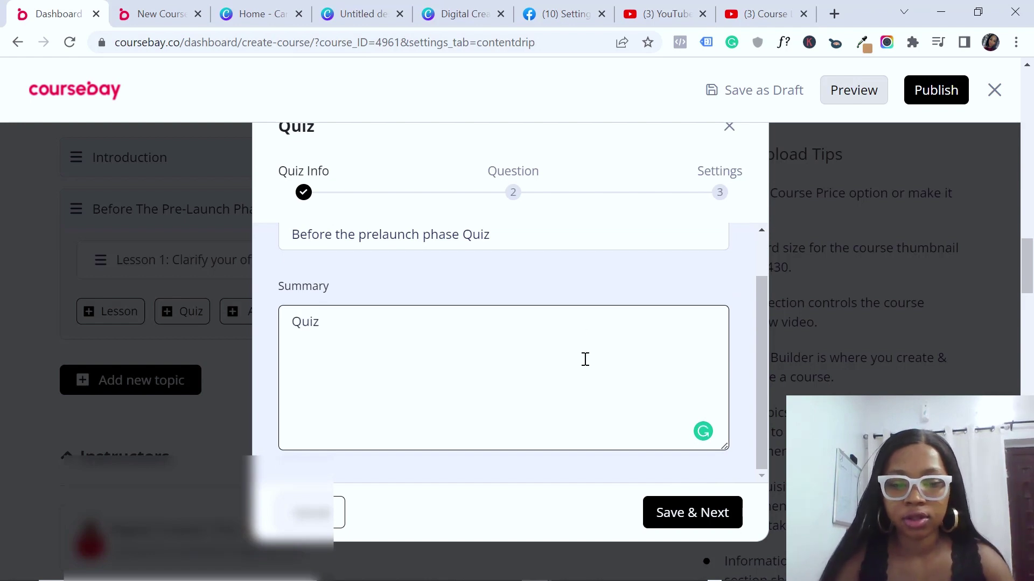
# Step: Save the quiz info and start a new question for the quiz
pyautogui.click(703, 509)
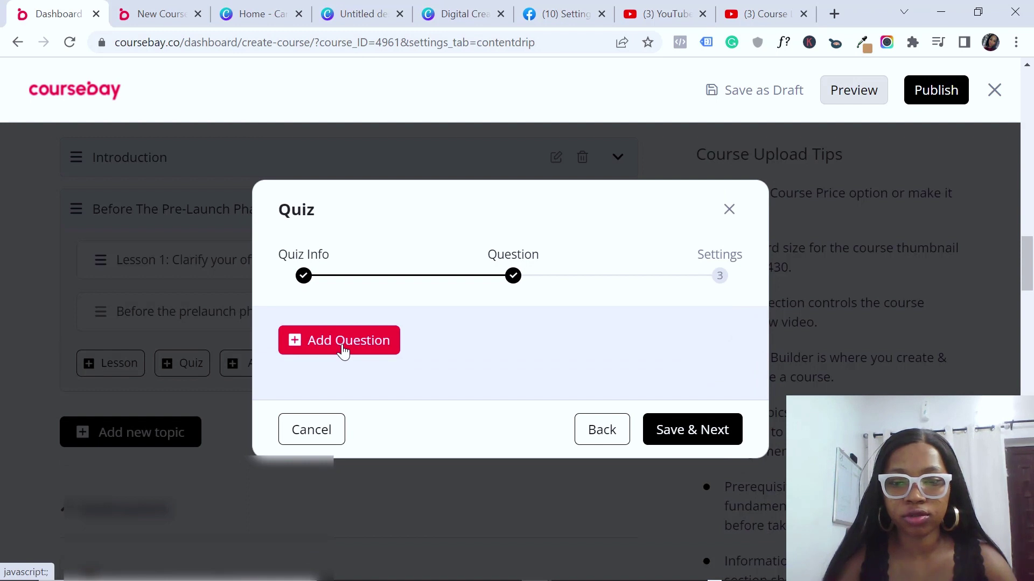
pyautogui.click(343, 350)
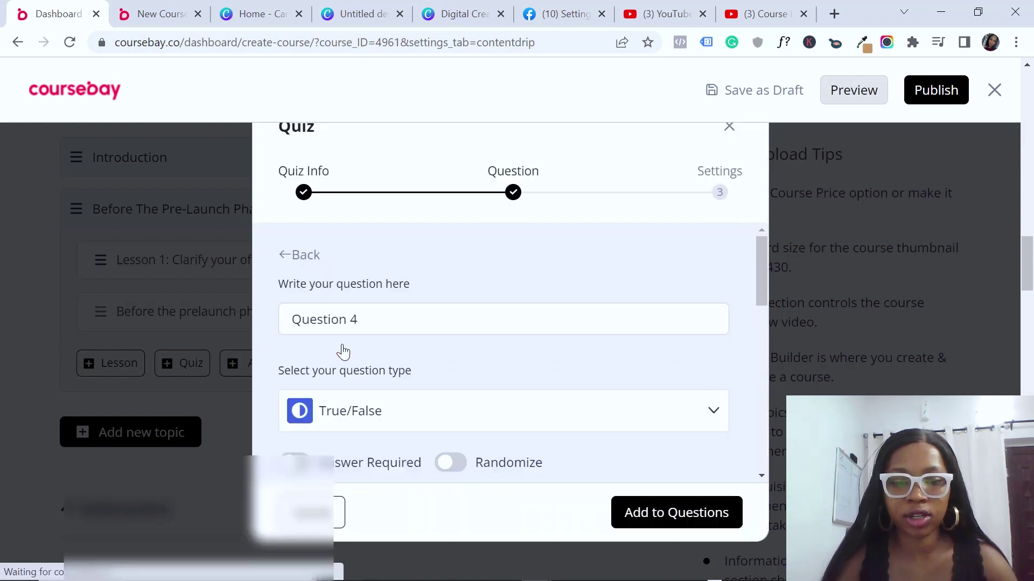
# Step: Write the quiz question as "what is another name for the prelaunch phase"
pyautogui.tripleClick(366, 322)
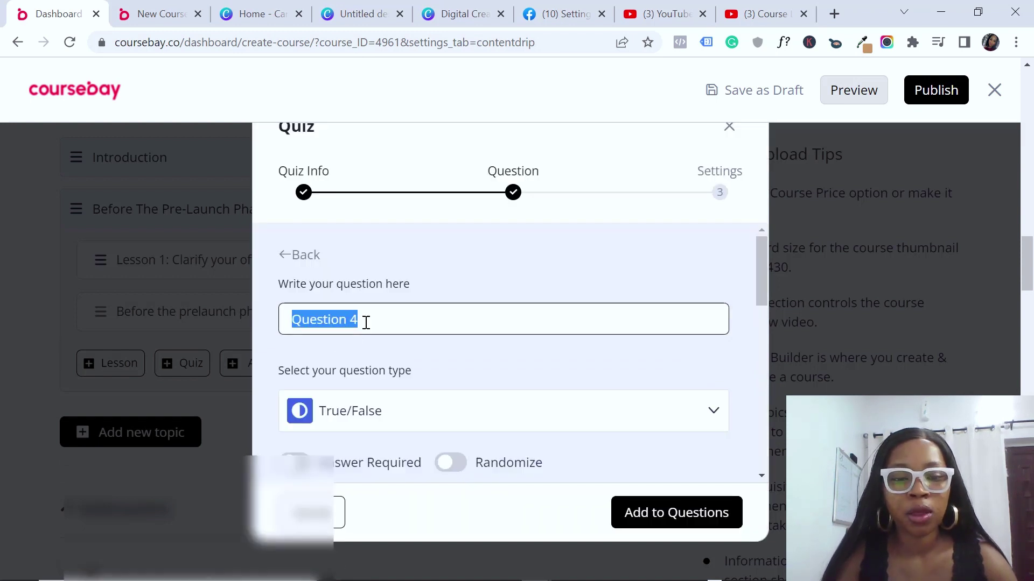
pyautogui.write('what ')
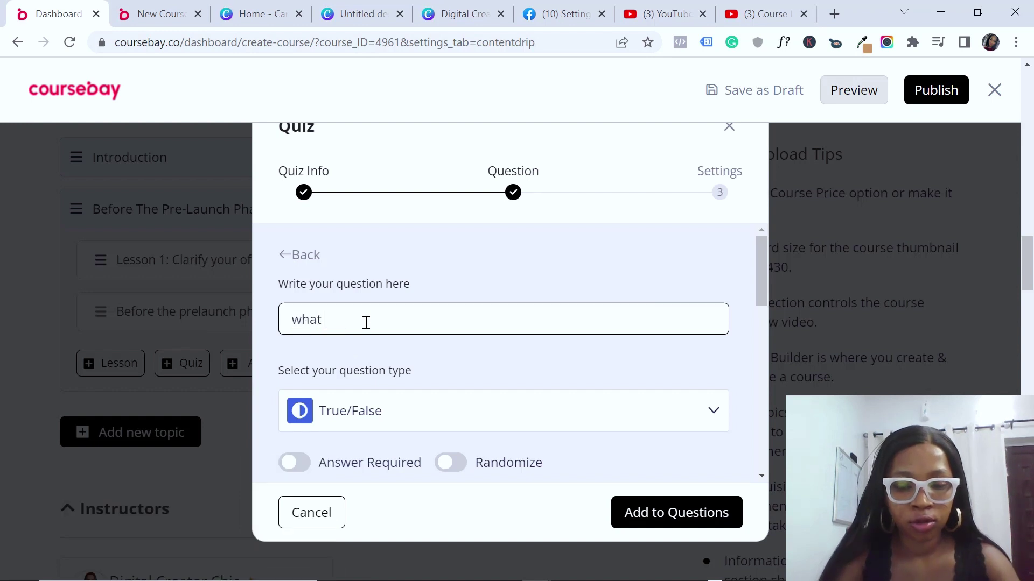
pyautogui.write('is a')
pyautogui.press('BackSpace')
pyautogui.write('t')
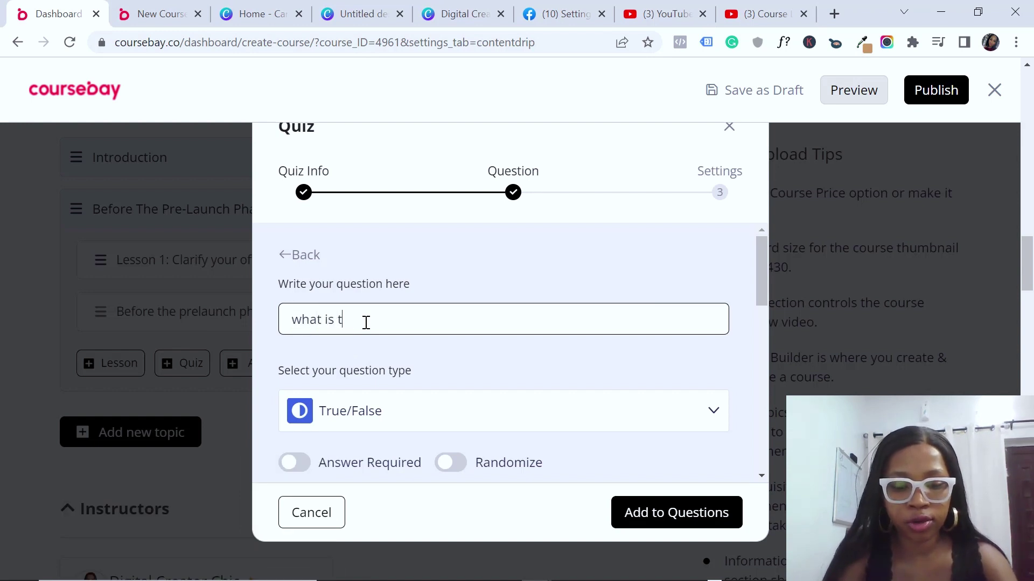
pyautogui.write('he prelaunch phase')
pyautogui.click(341, 322)
pyautogui.write('ano')
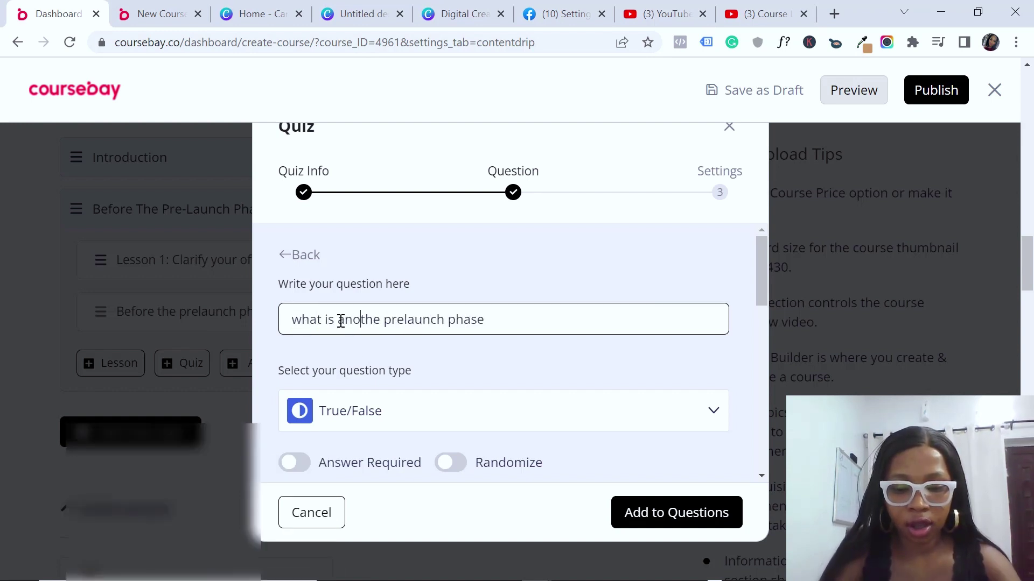
pyautogui.write('ther name ')
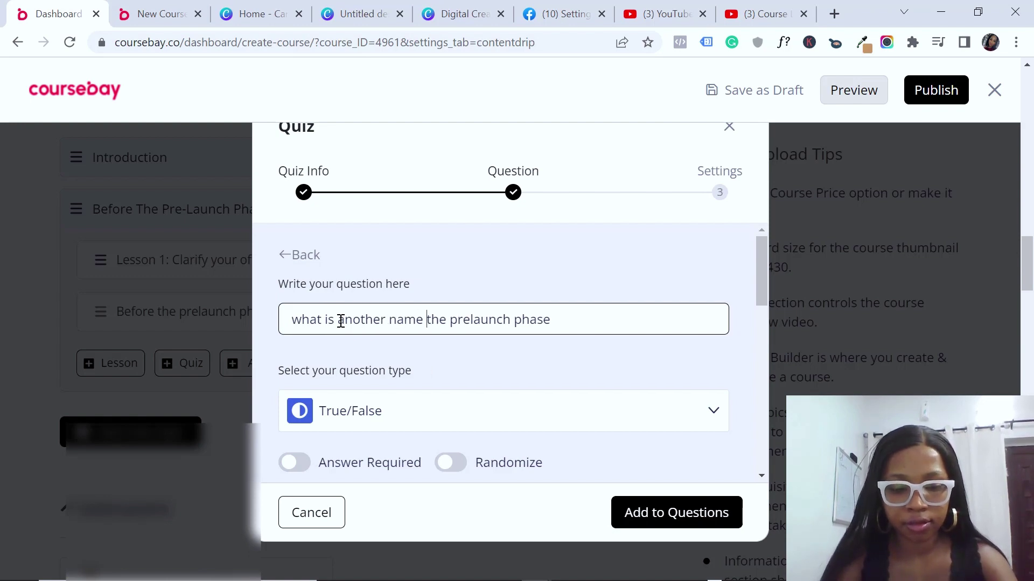
pyautogui.write('for')
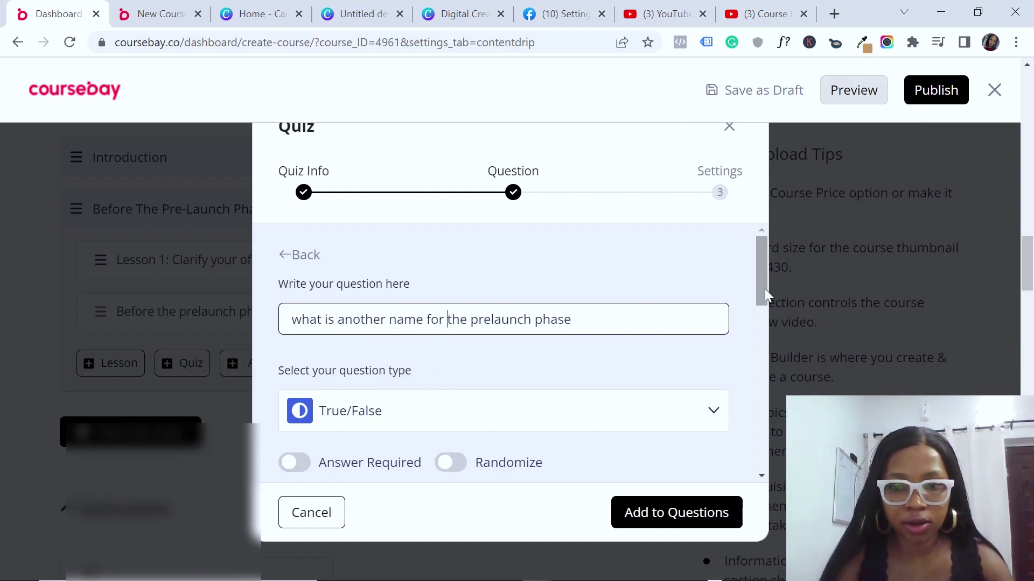
# Step: Review the available question types and the points setting for the question
pyautogui.moveTo(764, 290); pyautogui.dragTo(763, 327)
pyautogui.click(713, 269)
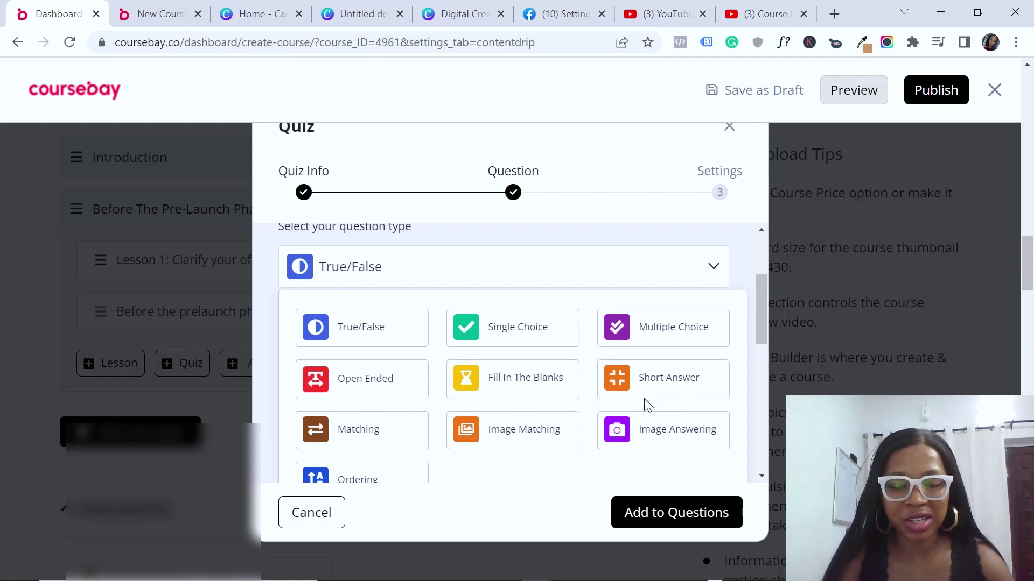
pyautogui.scroll(-7, 665, 377)
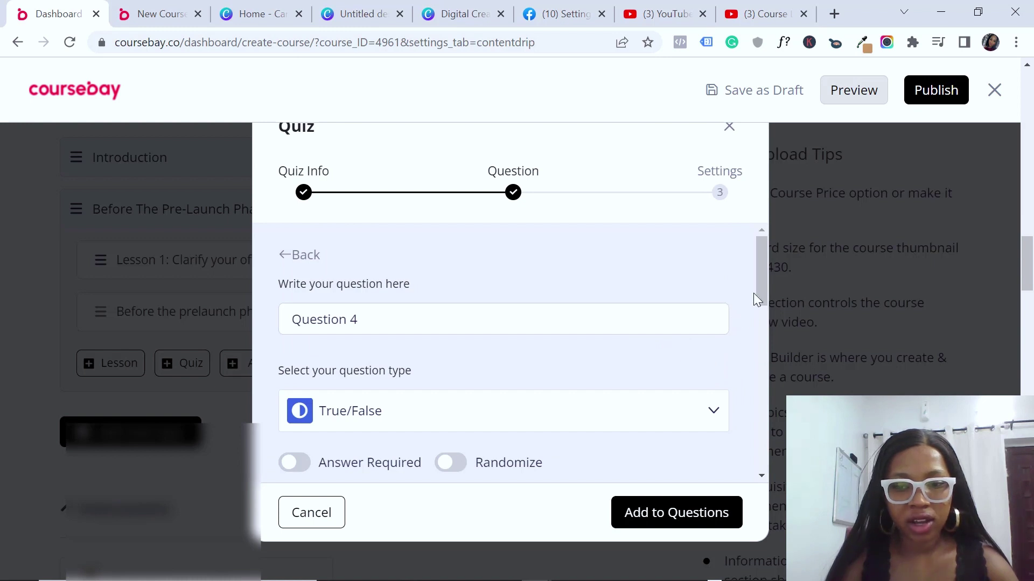
pyautogui.moveTo(753, 293); pyautogui.dragTo(731, 347)
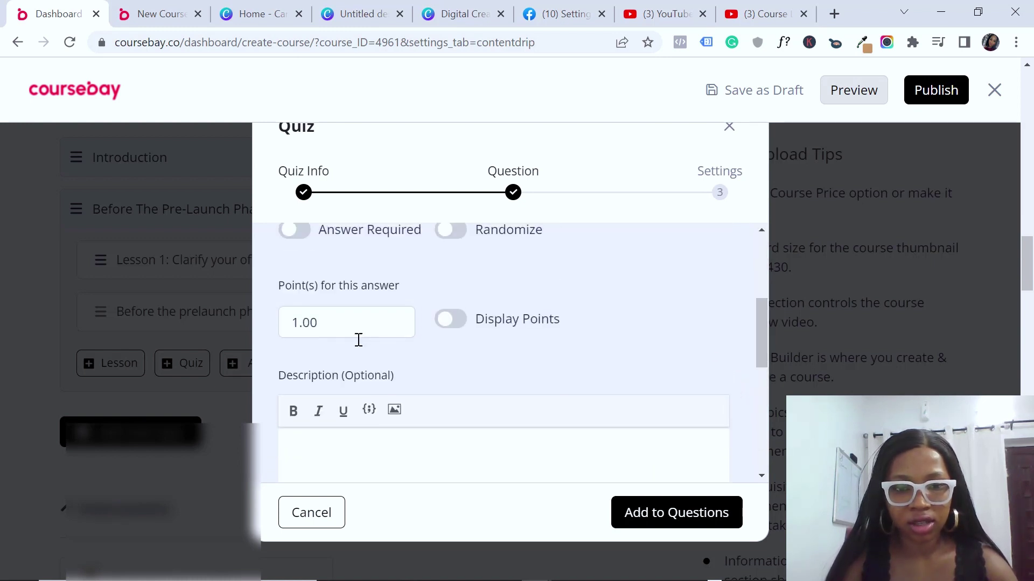
pyautogui.click(300, 324)
pyautogui.moveTo(291, 323); pyautogui.dragTo(327, 320)
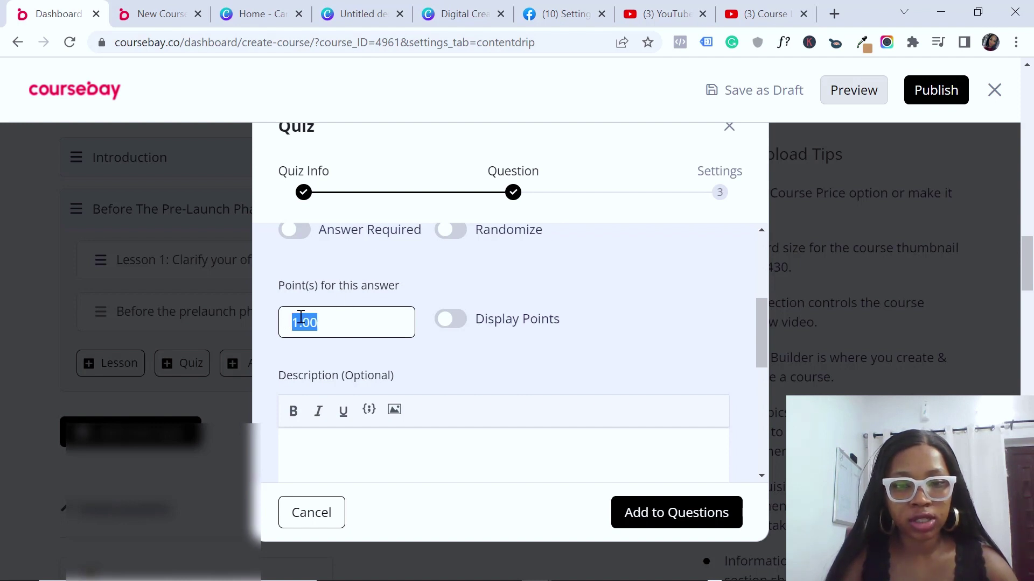
pyautogui.moveTo(756, 327); pyautogui.dragTo(761, 296)
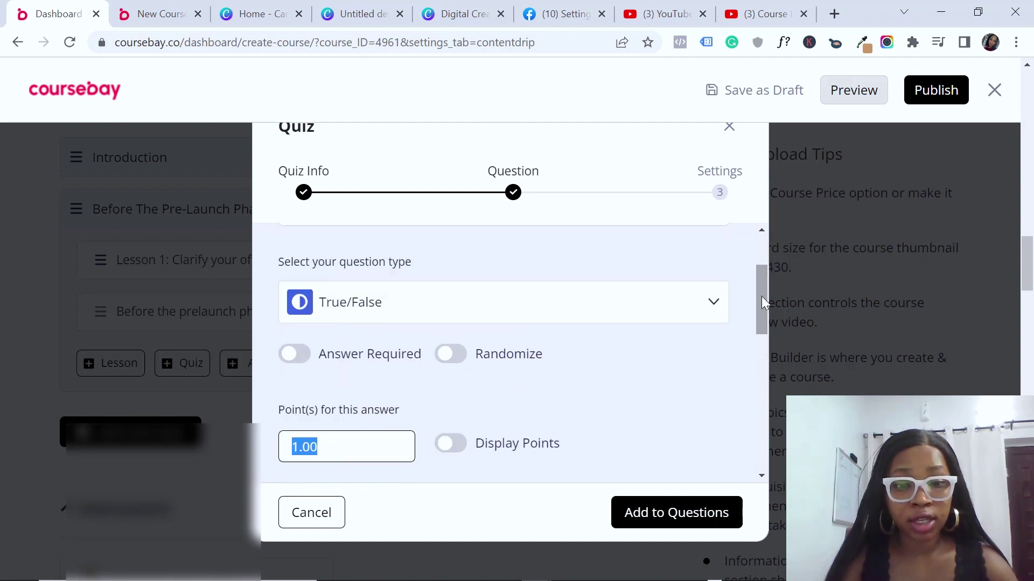
# Step: Make an answer required for the True/False question and try the Randomize option
pyautogui.click(297, 356)
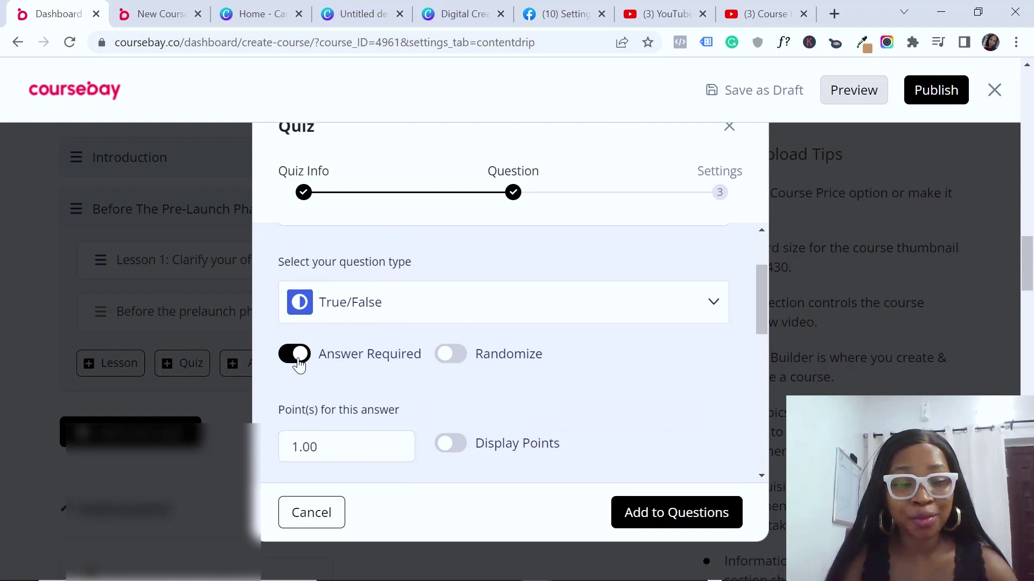
pyautogui.click(297, 356)
pyautogui.click(298, 357)
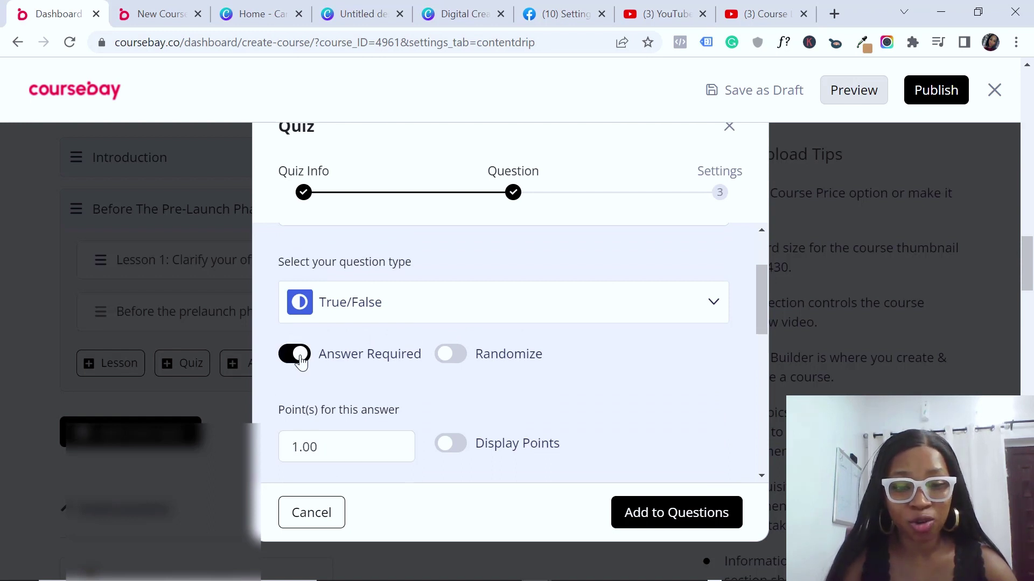
pyautogui.click(464, 358)
pyautogui.click(464, 358)
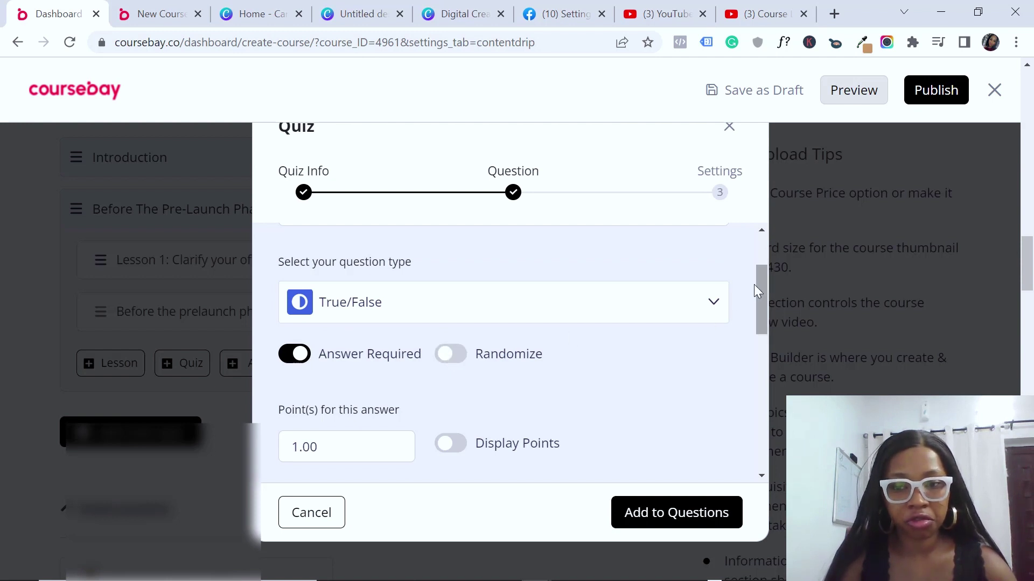
# Step: Set the points for this answer to 5 and turn on the display of points
pyautogui.moveTo(754, 290); pyautogui.dragTo(758, 334)
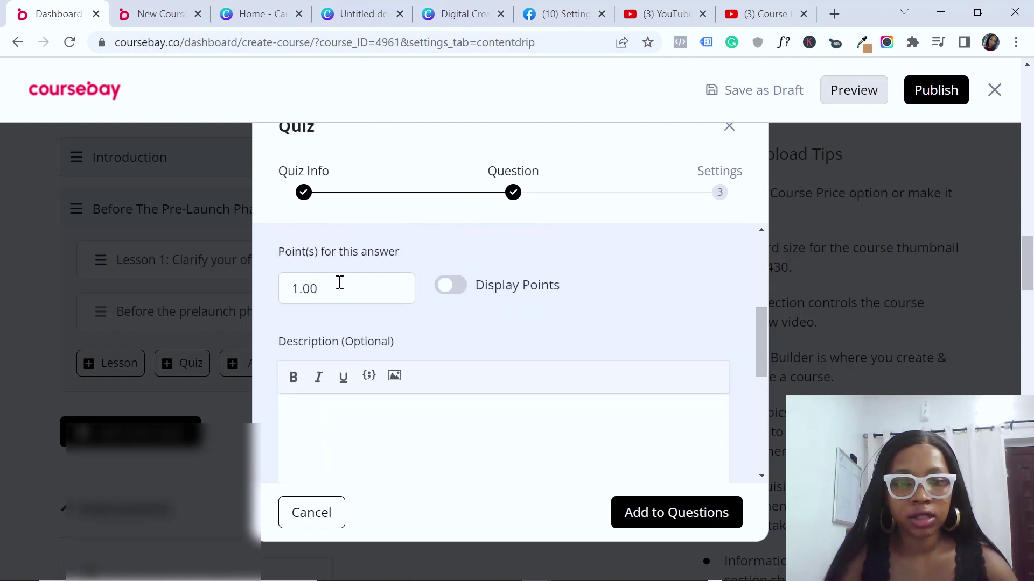
pyautogui.doubleClick(335, 284)
pyautogui.write('5')
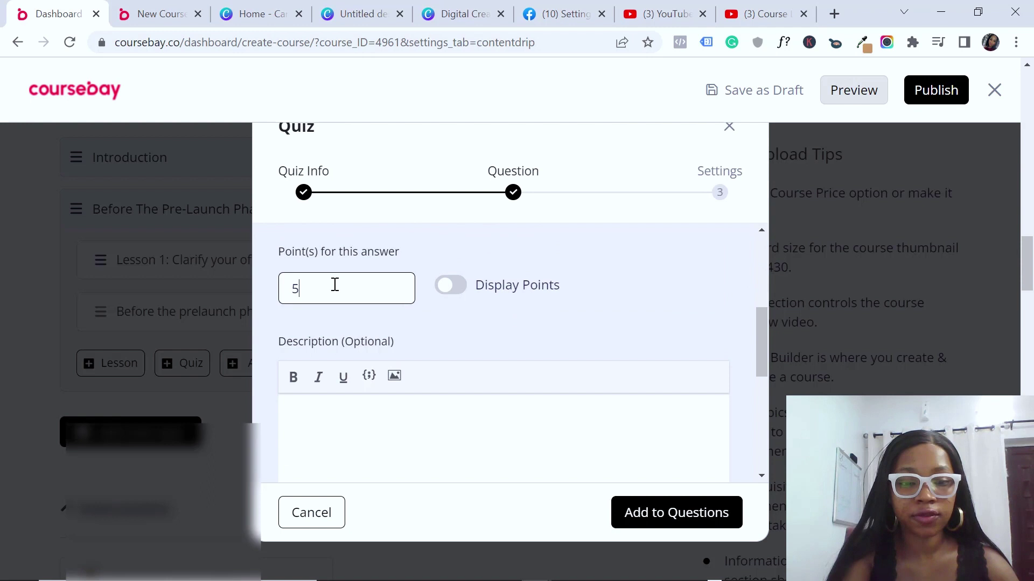
pyautogui.click(496, 357)
pyautogui.click(452, 286)
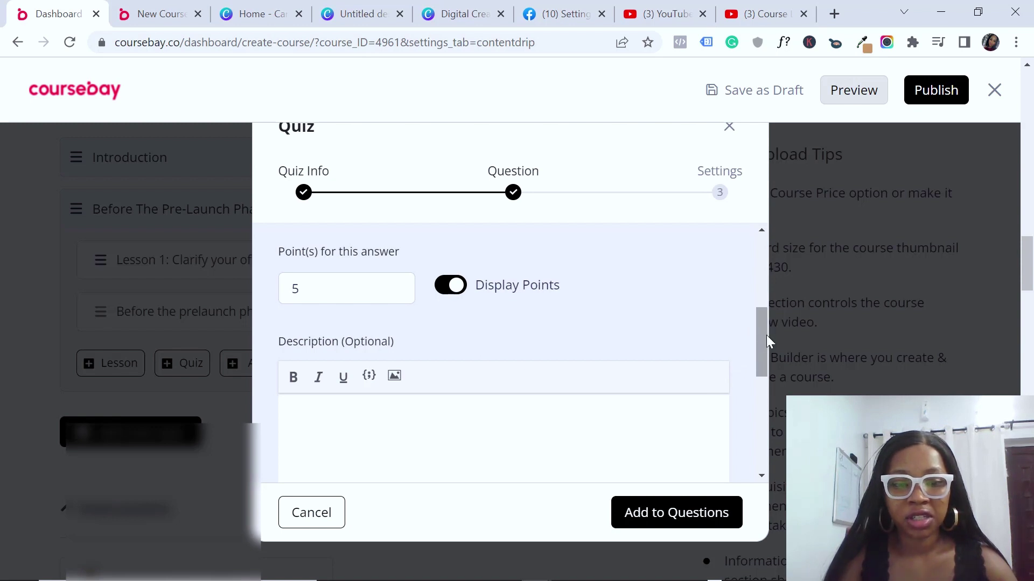
# Step: Check the True/False answer options, add the question to the quiz and proceed to the quiz settings
pyautogui.moveTo(767, 335); pyautogui.dragTo(761, 234)
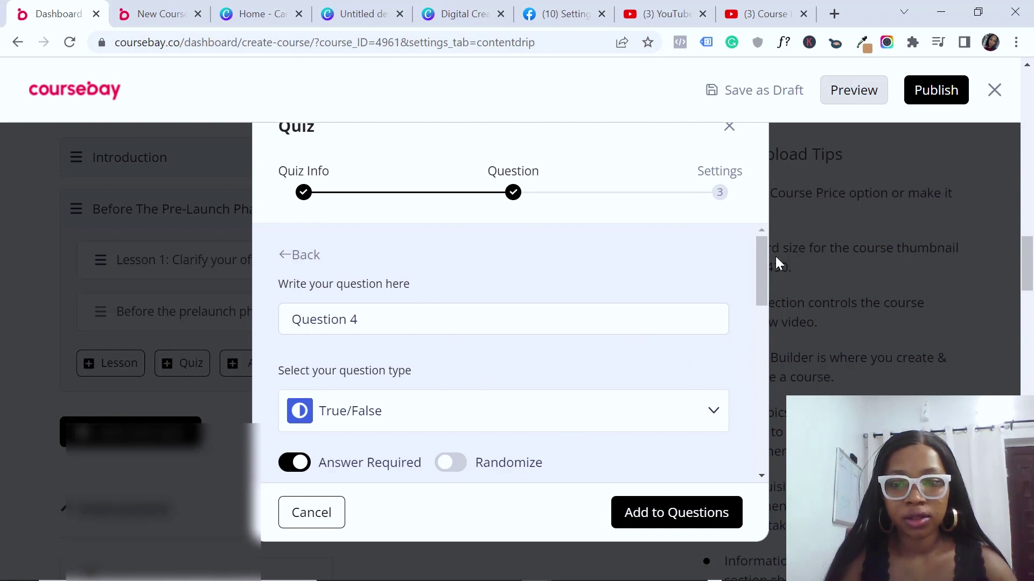
pyautogui.moveTo(760, 263); pyautogui.dragTo(728, 460)
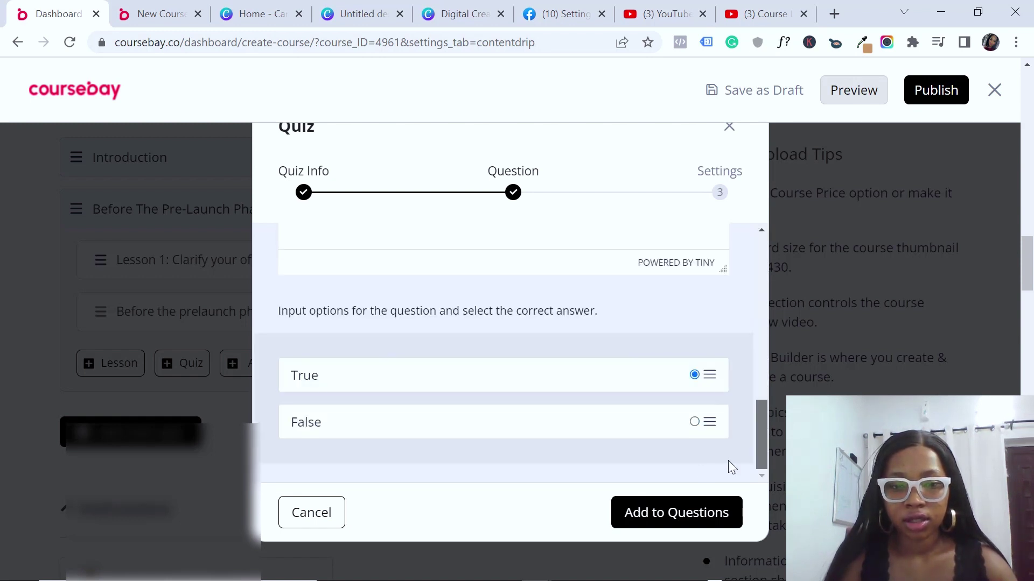
pyautogui.click(658, 518)
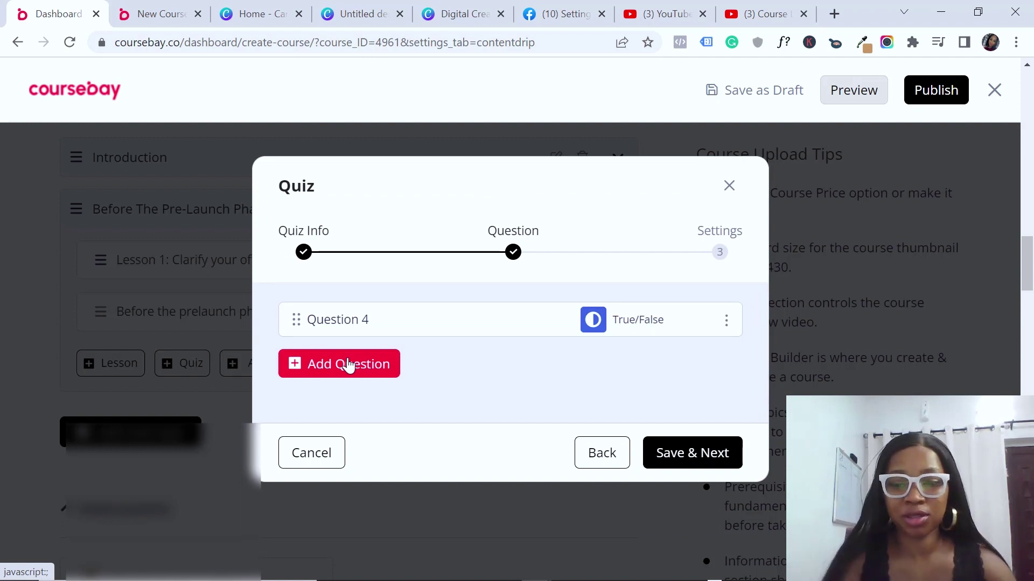
pyautogui.click(692, 454)
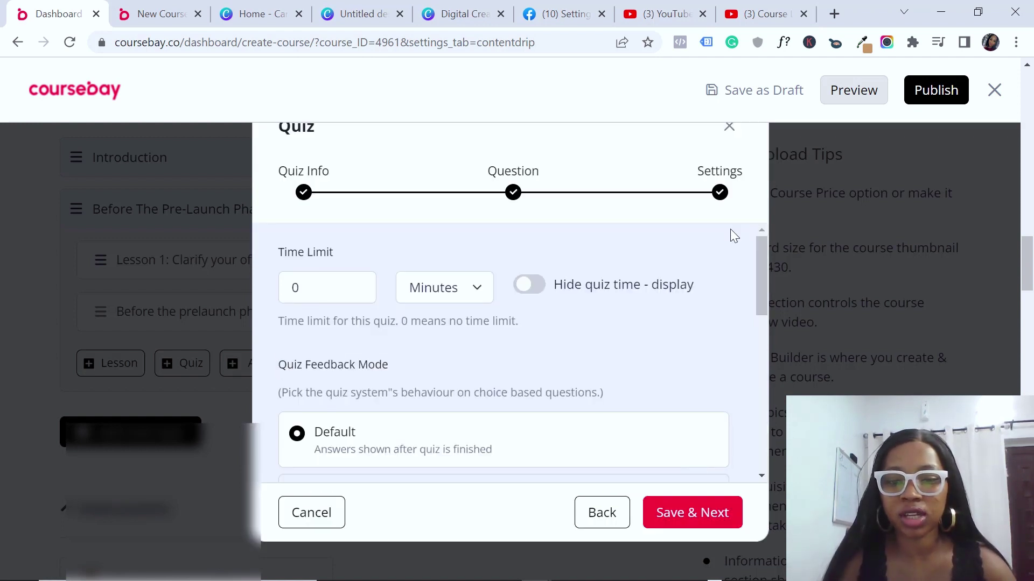
# Step: Set the quiz time limit to 15 minutes and try the option to hide the quiz time display
pyautogui.click(336, 288)
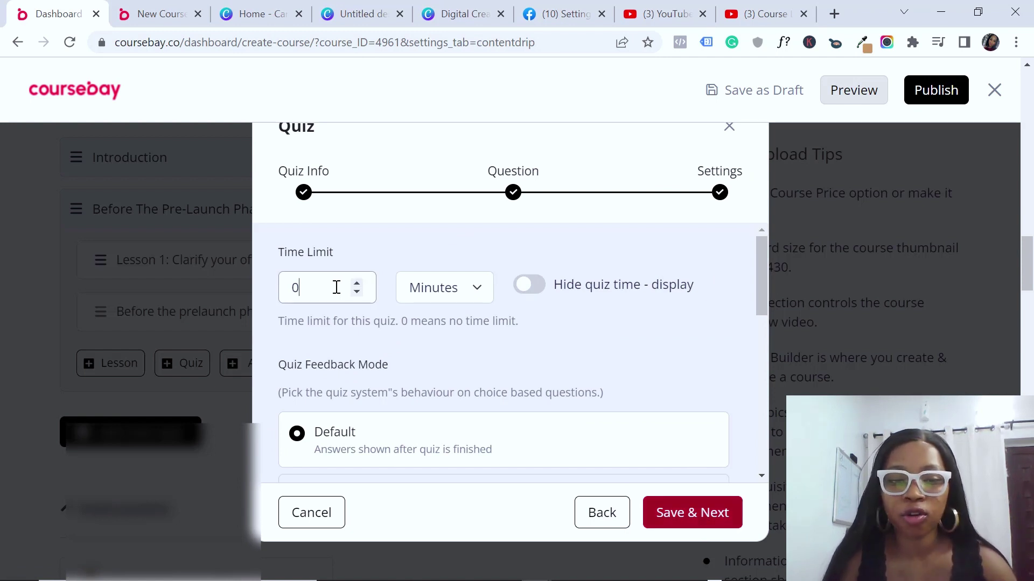
pyautogui.doubleClick(336, 287)
pyautogui.write('15')
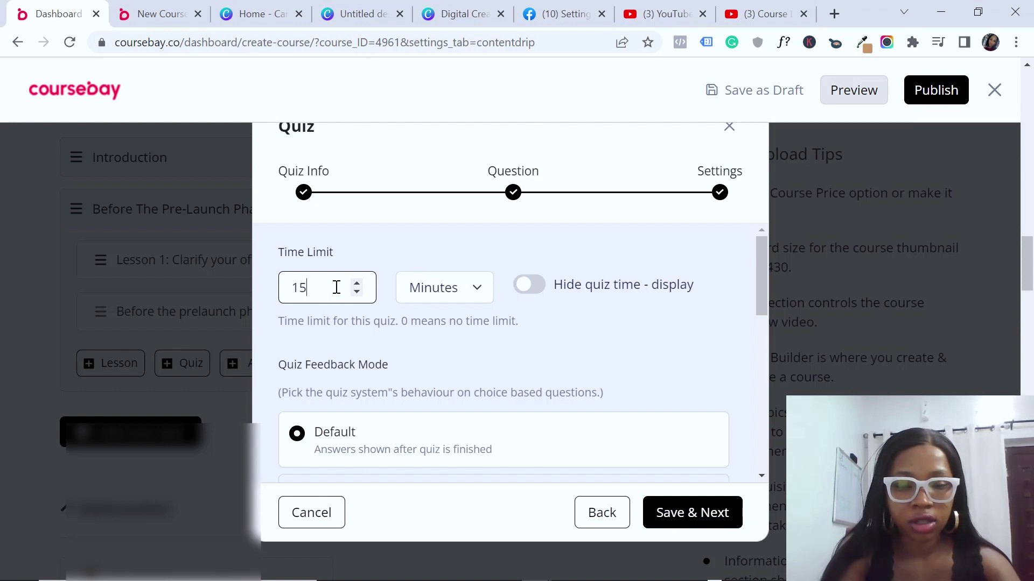
pyautogui.click(571, 301)
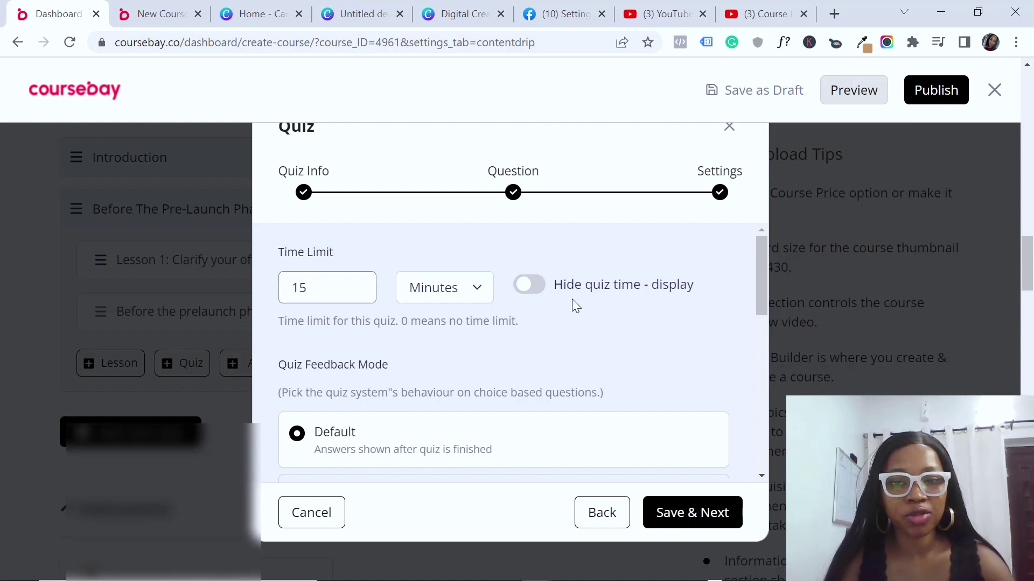
pyautogui.click(539, 295)
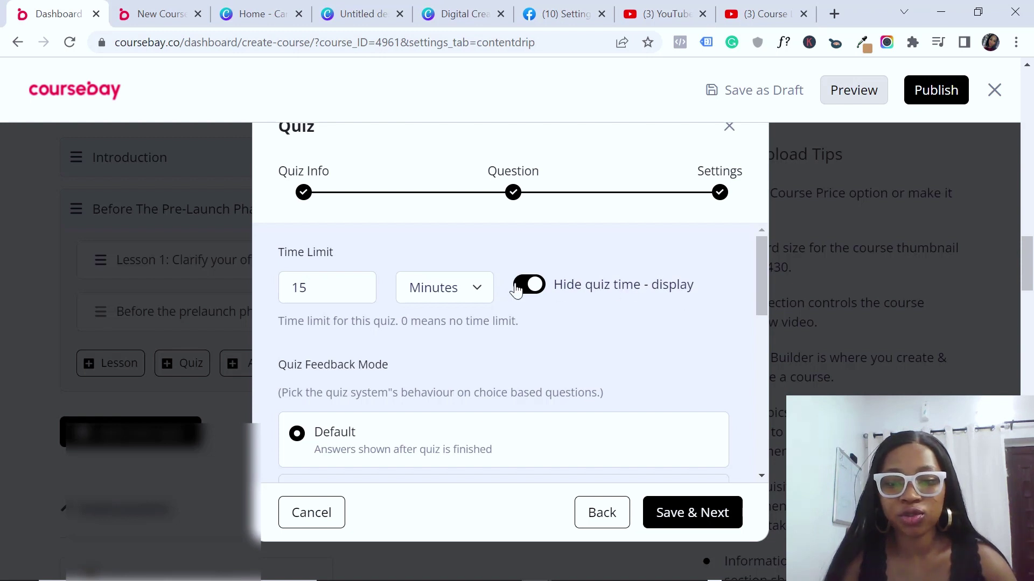
pyautogui.click(524, 286)
pyautogui.click(527, 286)
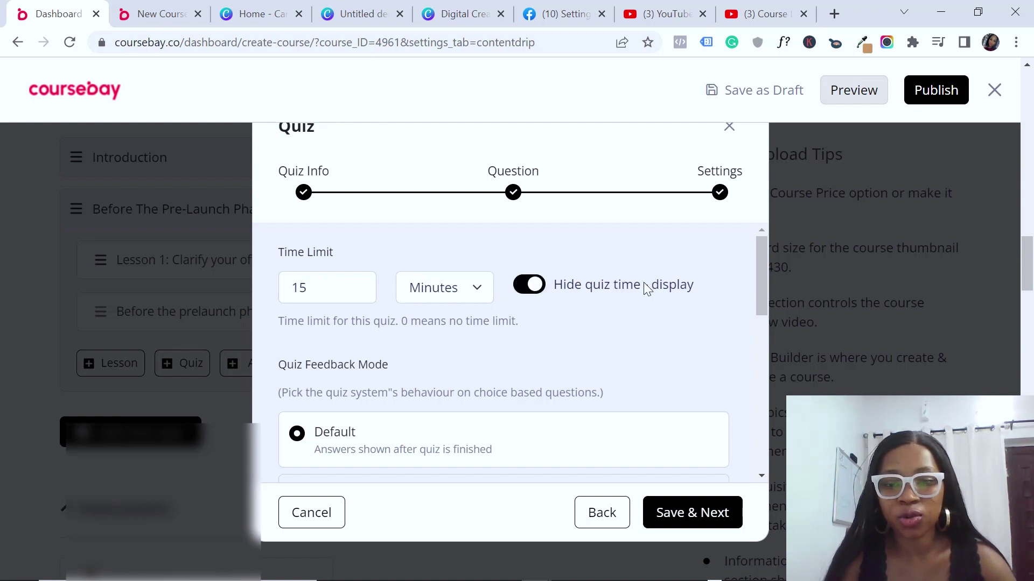
pyautogui.click(537, 286)
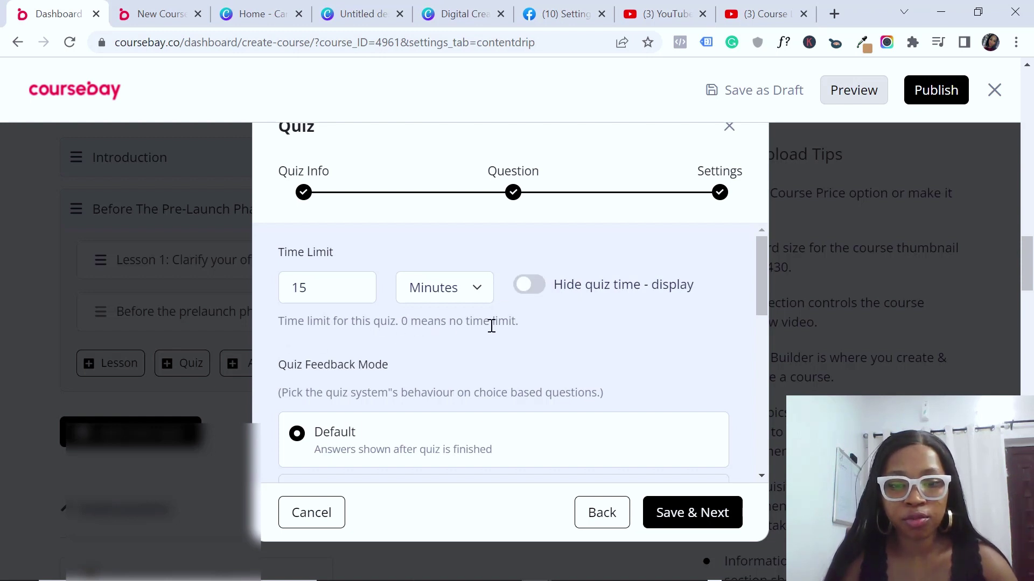
# Step: Set the quiz time limit to 30 minutes
pyautogui.click(314, 291)
pyautogui.doubleClick(314, 290)
pyautogui.write('0')
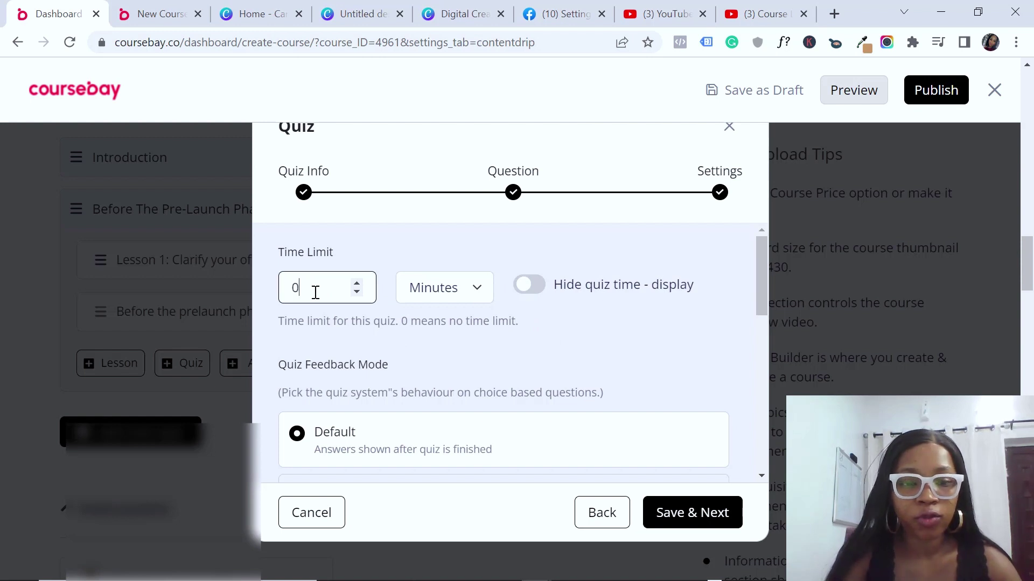
pyautogui.doubleClick(302, 287)
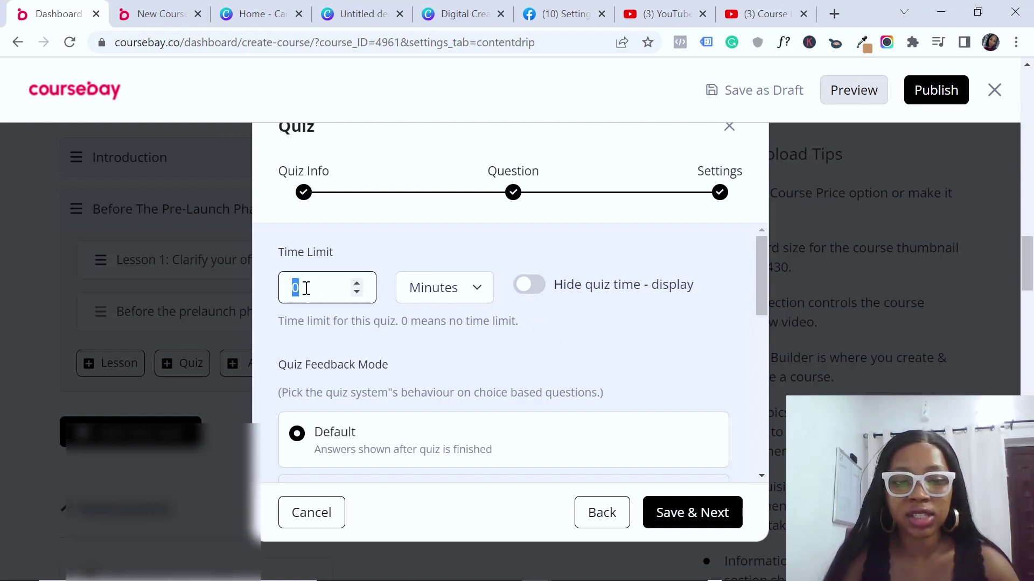
pyautogui.write('30')
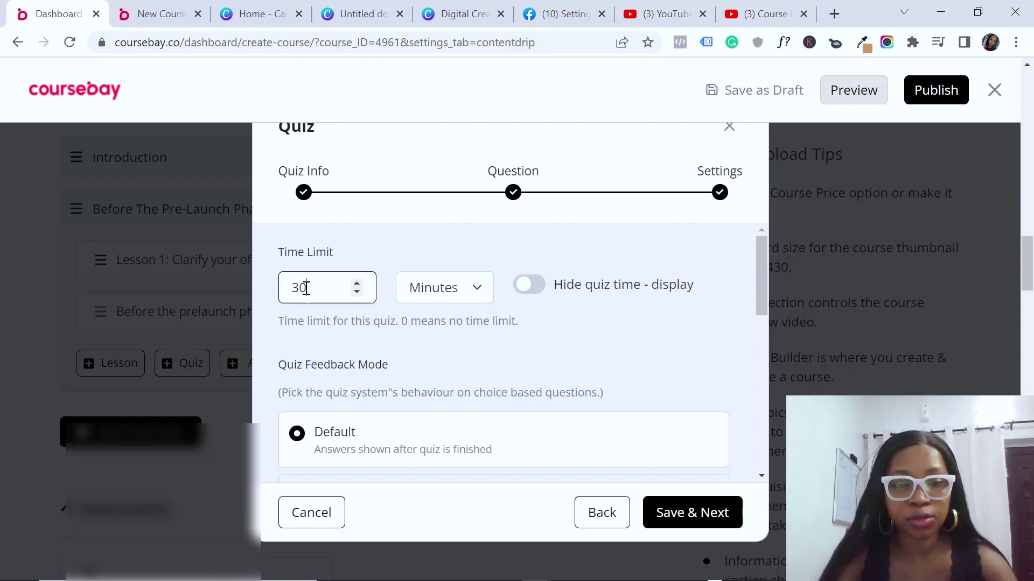
pyautogui.click(524, 330)
# Step: Choose Retry Mode as the quiz feedback mode
pyautogui.moveTo(757, 295); pyautogui.dragTo(752, 330)
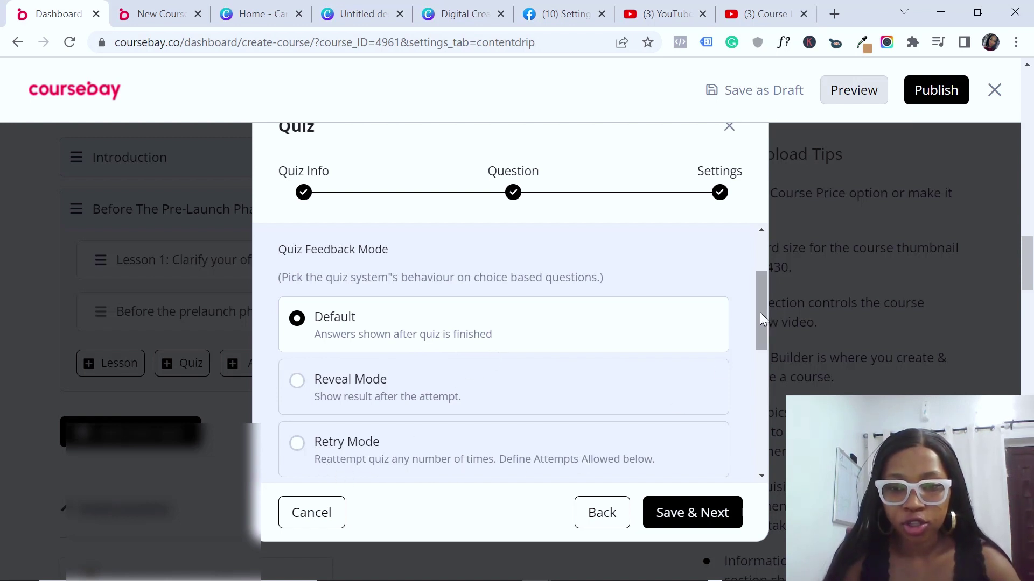
pyautogui.moveTo(761, 314); pyautogui.dragTo(760, 340)
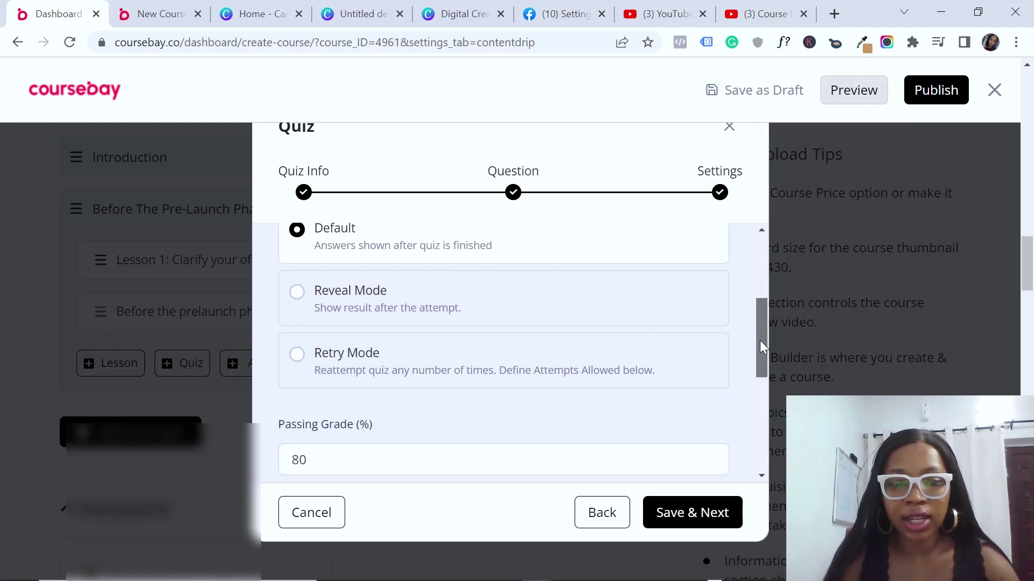
pyautogui.click(297, 354)
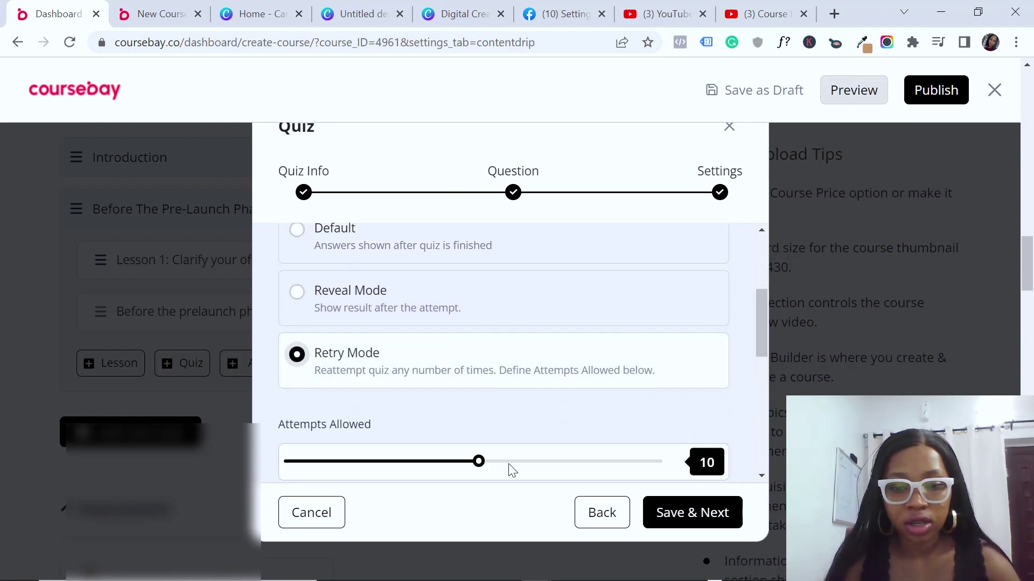
# Step: Set the number of attempts allowed for the quiz to 1
pyautogui.moveTo(478, 464); pyautogui.dragTo(295, 481)
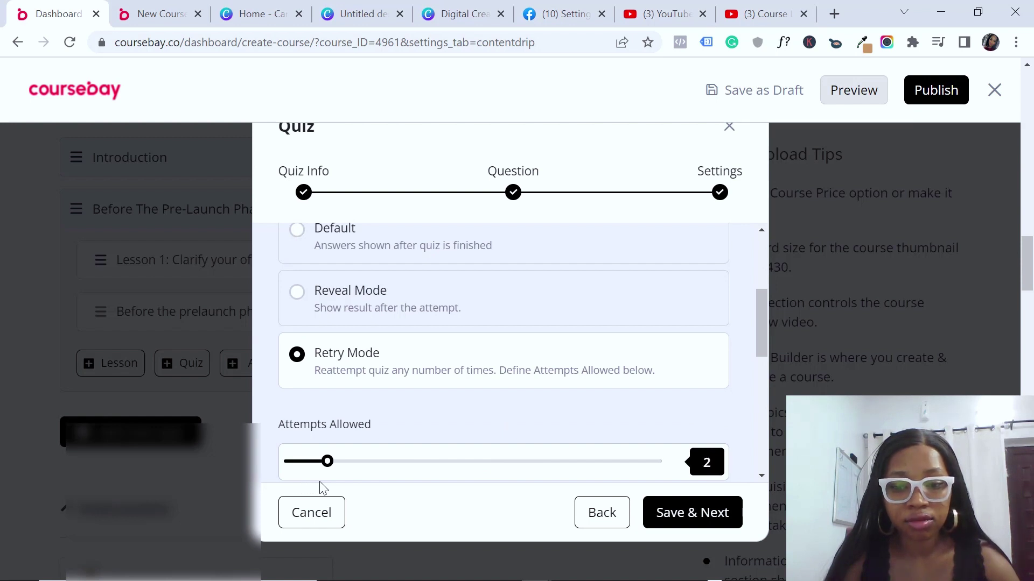
pyautogui.moveTo(326, 482); pyautogui.dragTo(336, 480)
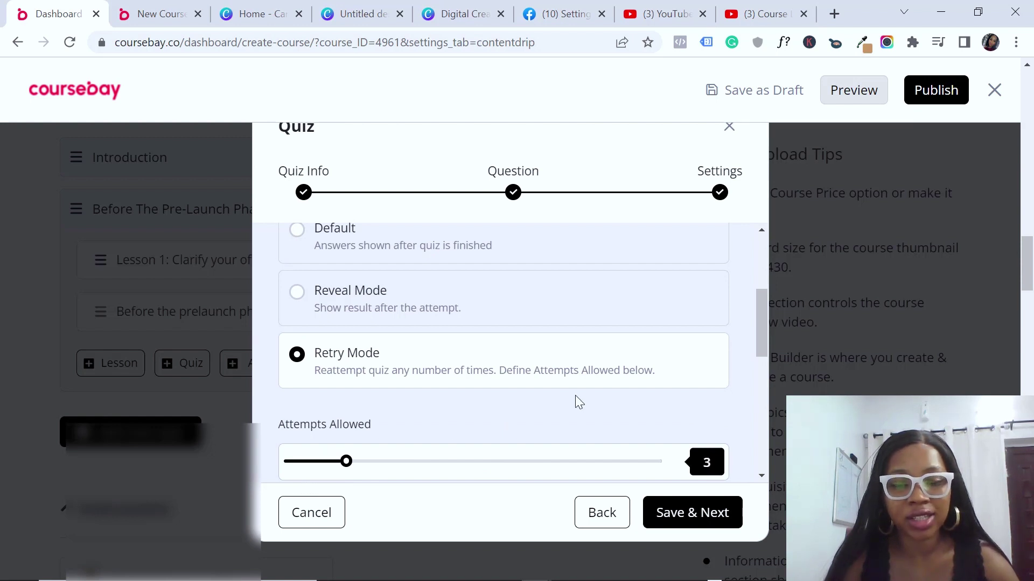
pyautogui.moveTo(759, 318); pyautogui.dragTo(763, 345)
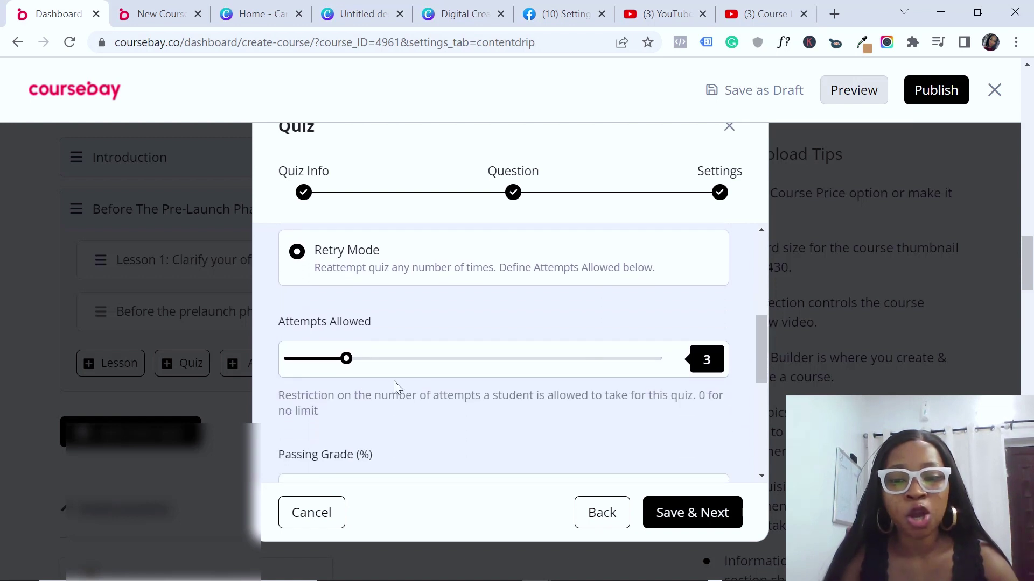
pyautogui.moveTo(346, 360); pyautogui.dragTo(303, 362)
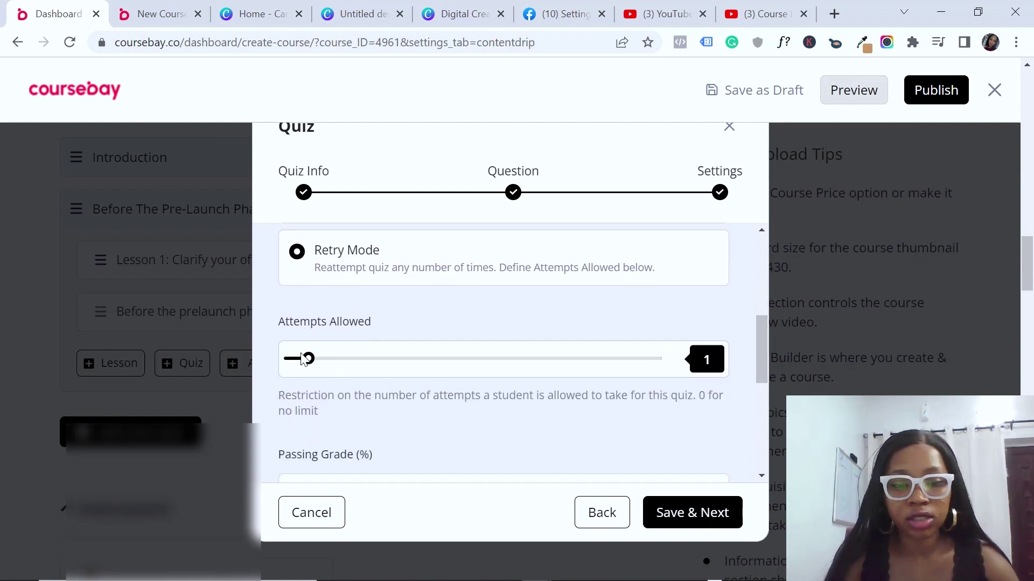
# Step: Set the quiz's passing grade to 70% and check the maximum number of questions allowed to answer
pyautogui.moveTo(764, 334); pyautogui.dragTo(745, 371)
pyautogui.doubleClick(292, 331)
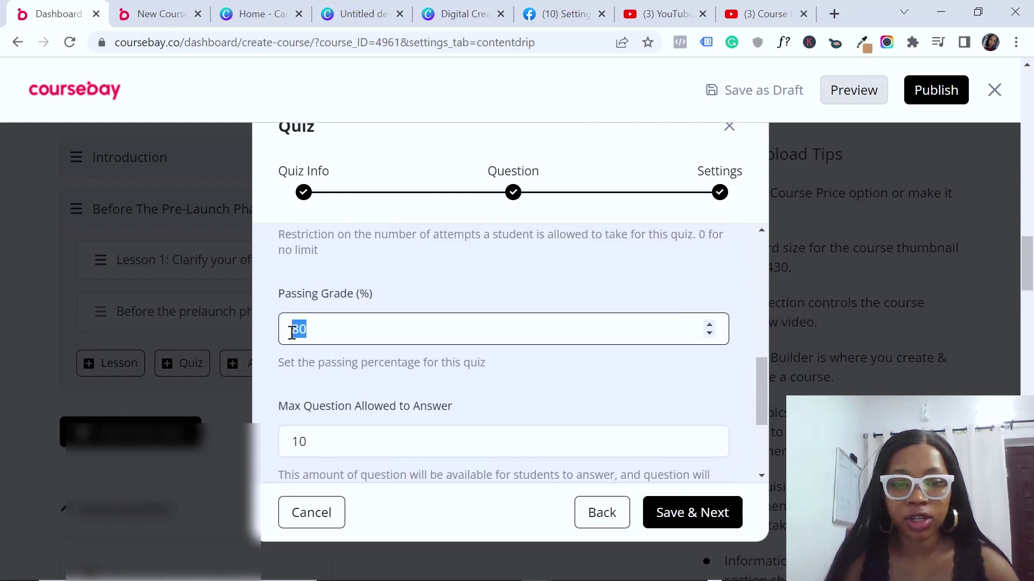
pyautogui.write('70')
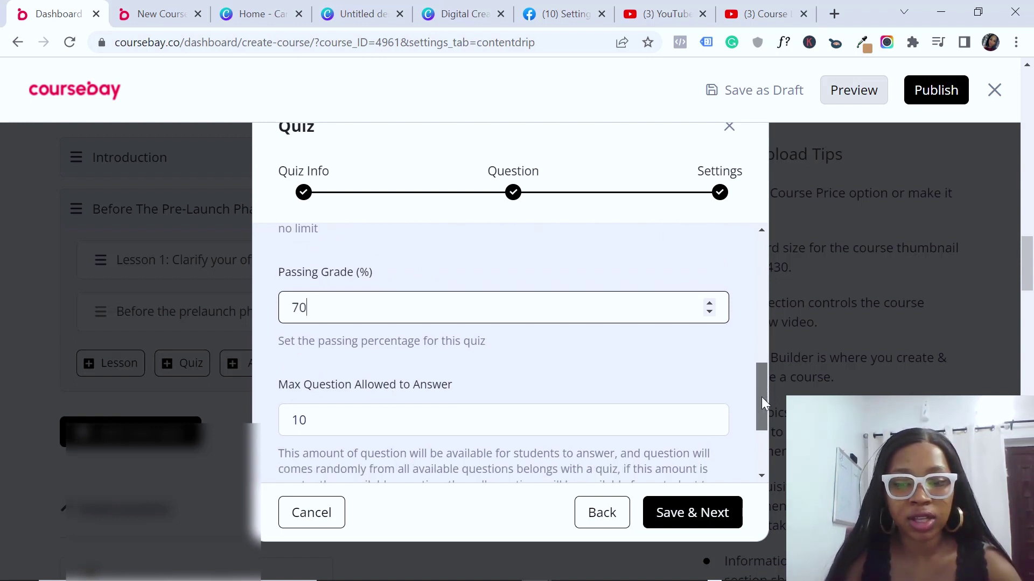
pyautogui.scroll(-2, 761, 396)
pyautogui.click(556, 332)
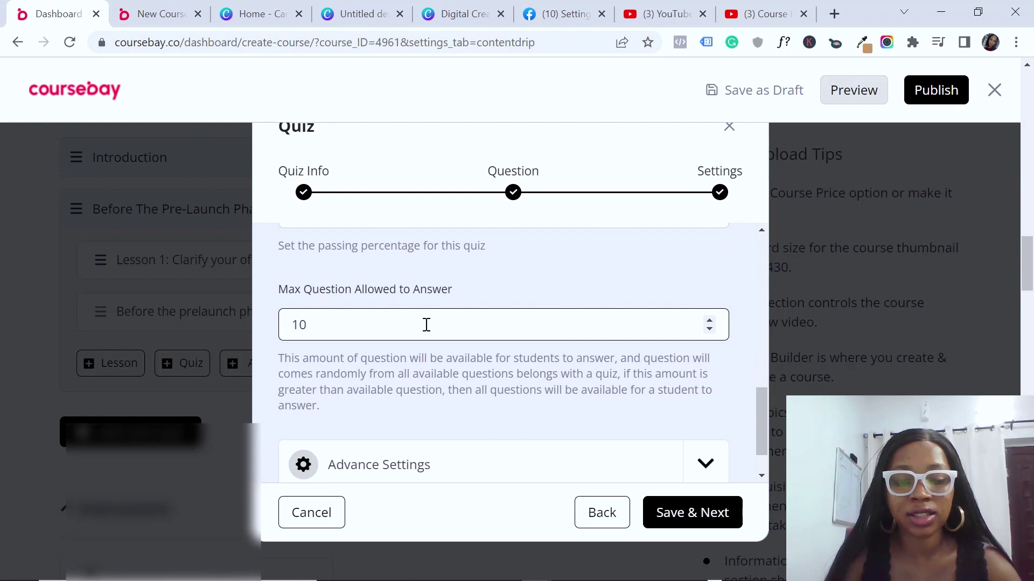
pyautogui.doubleClick(287, 331)
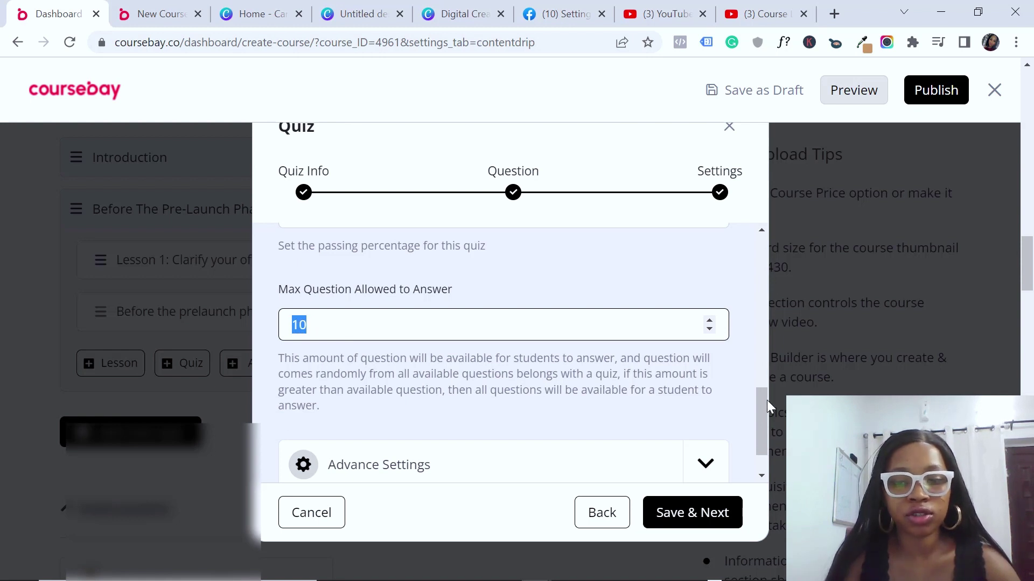
# Step: Expand the quiz's advanced settings and review the available question layout options
pyautogui.scroll(-1, 767, 400)
pyautogui.click(648, 413)
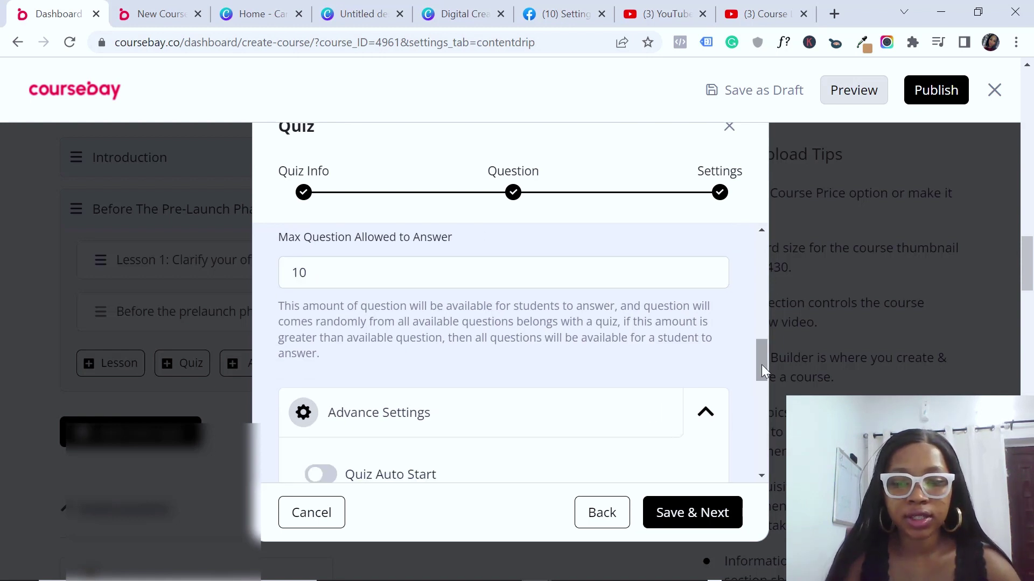
pyautogui.moveTo(763, 360); pyautogui.dragTo(763, 401)
pyautogui.scroll(1, 763, 401)
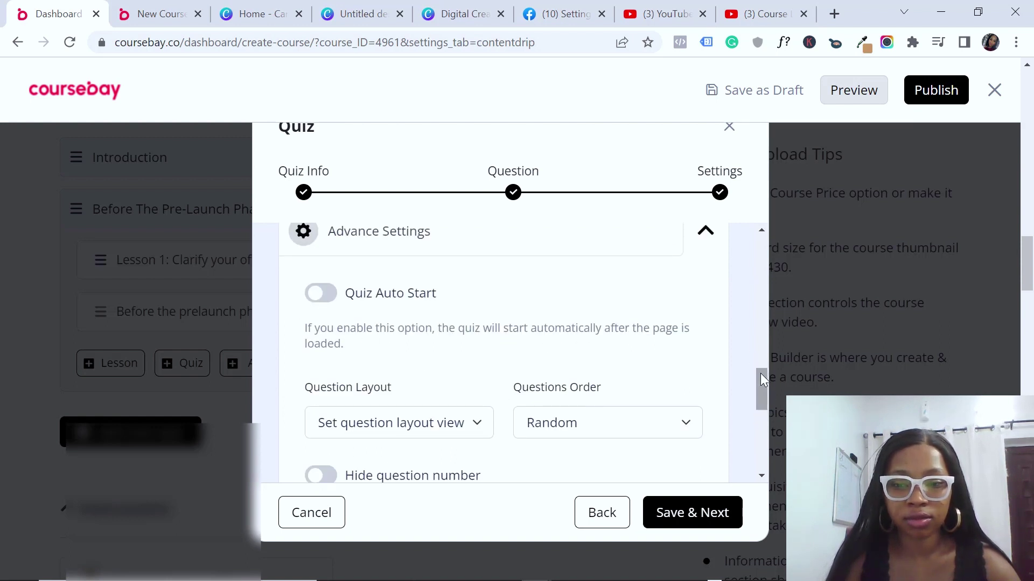
pyautogui.moveTo(761, 374); pyautogui.dragTo(760, 391)
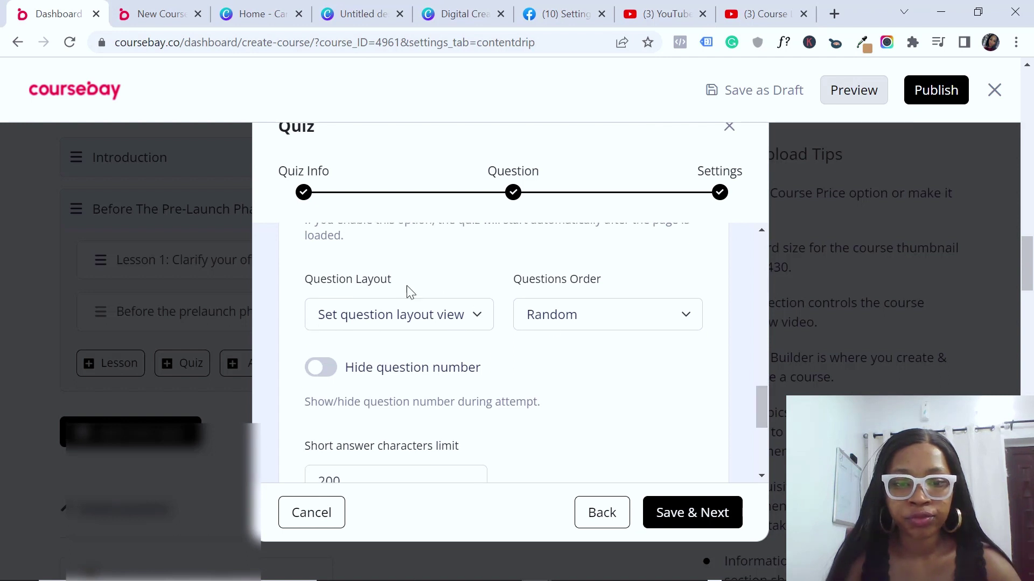
pyautogui.click(476, 312)
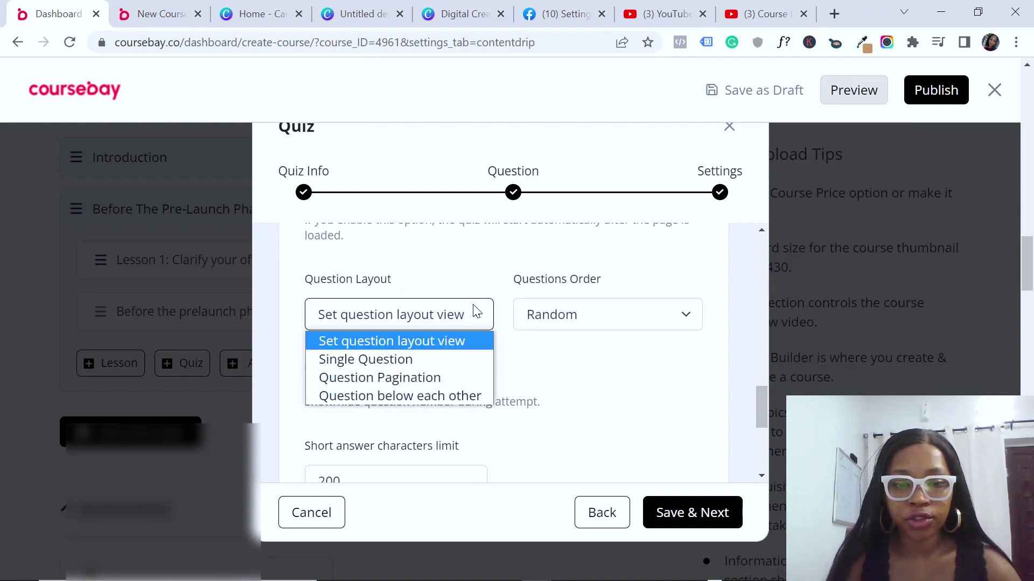
# Step: Review the questions order options and keep Random as the choice
pyautogui.click(573, 318)
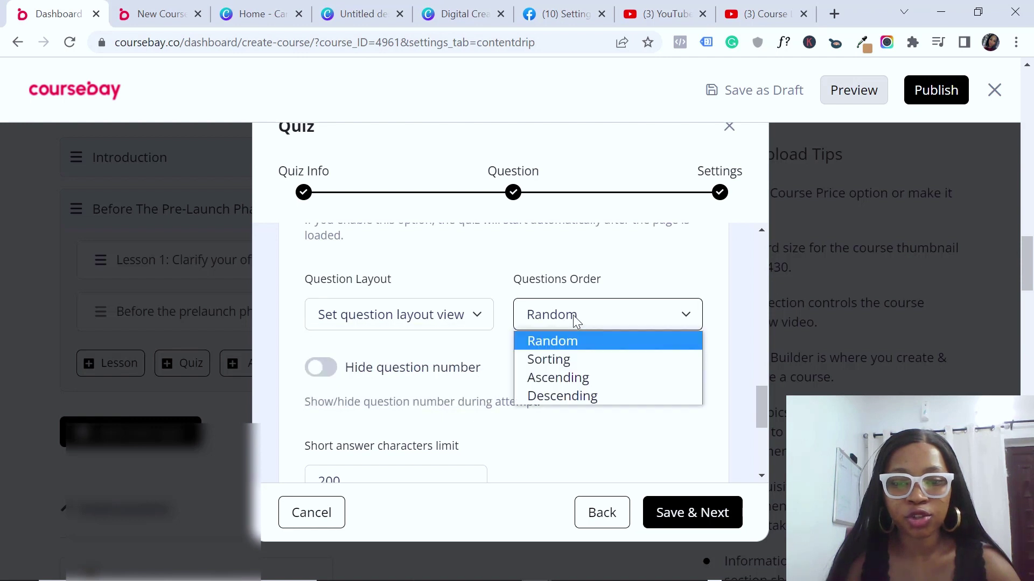
pyautogui.click(561, 342)
pyautogui.click(614, 311)
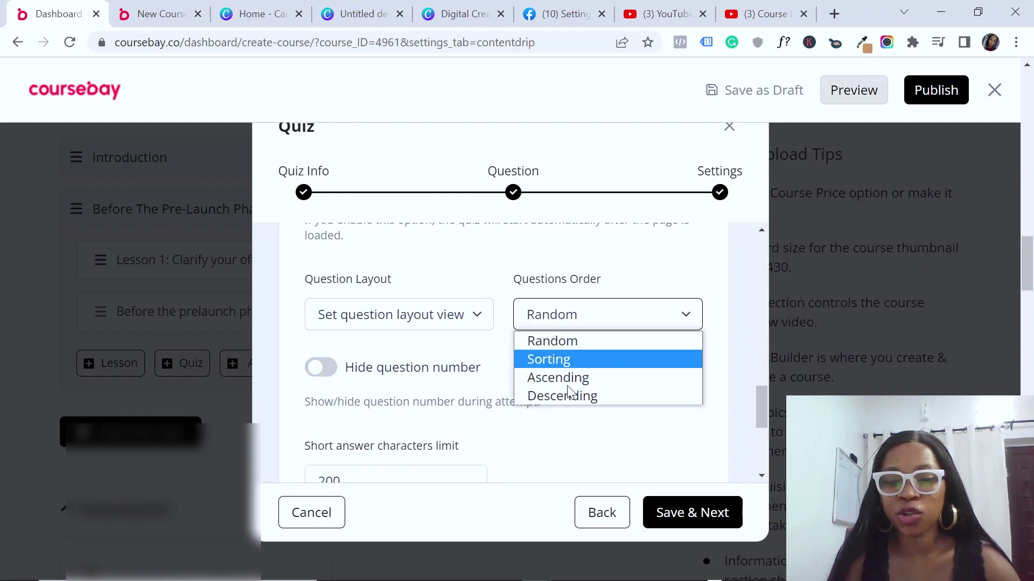
pyautogui.click(593, 344)
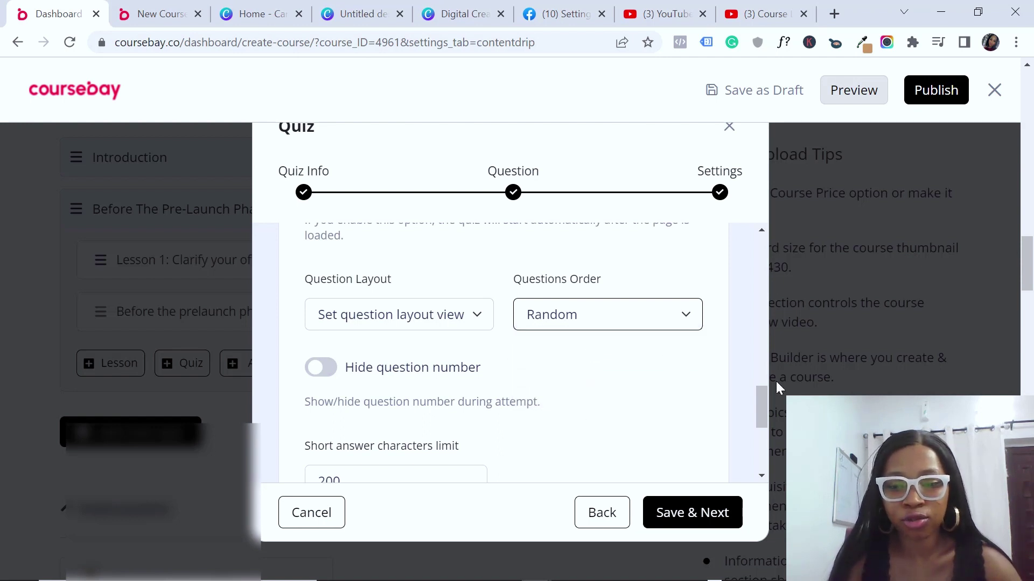
# Step: Set the short answer characters limit to 500
pyautogui.moveTo(758, 402); pyautogui.dragTo(757, 417)
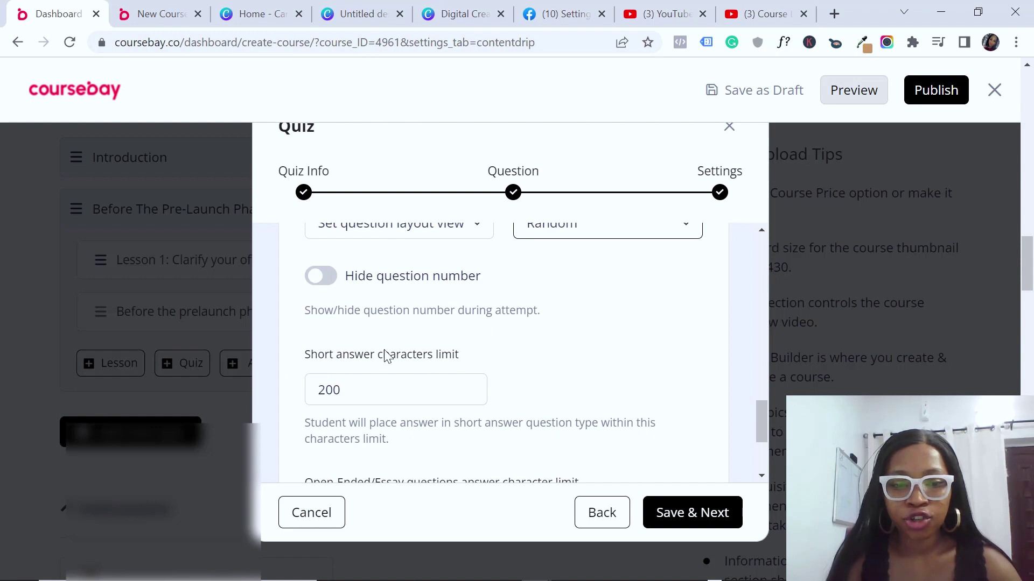
pyautogui.moveTo(760, 411); pyautogui.dragTo(758, 418)
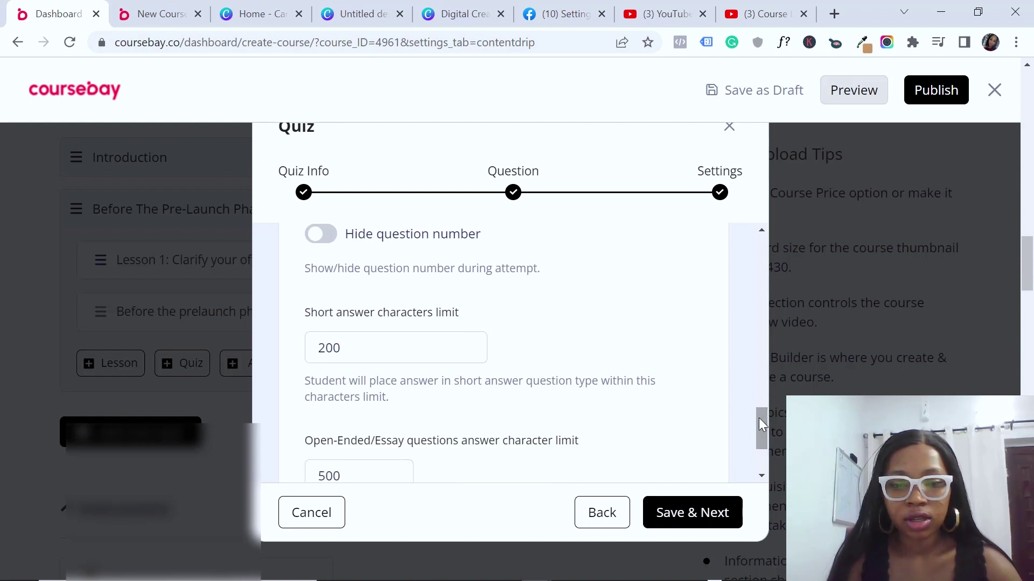
pyautogui.click(377, 353)
pyautogui.doubleClick(378, 353)
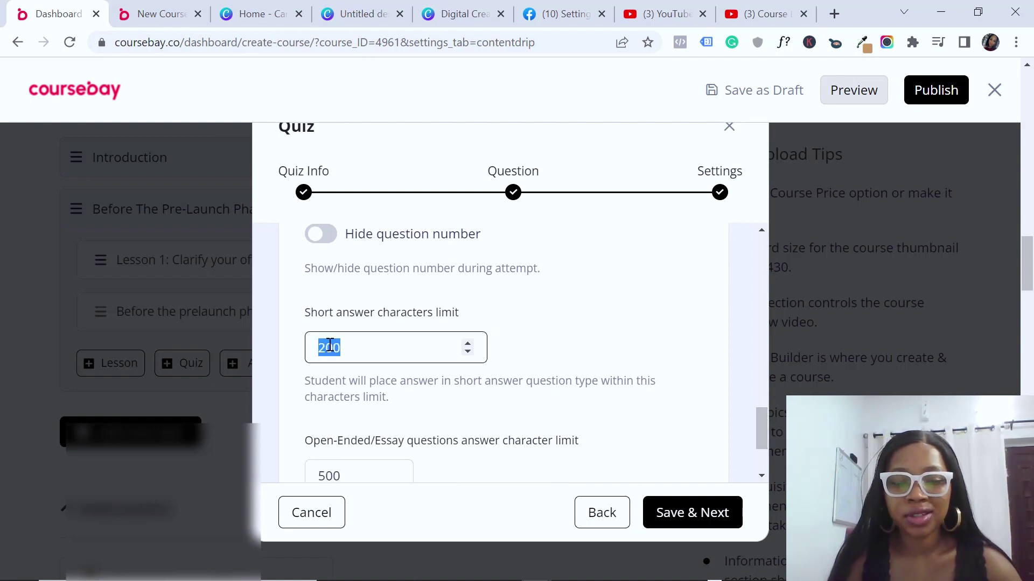
pyautogui.write('500')
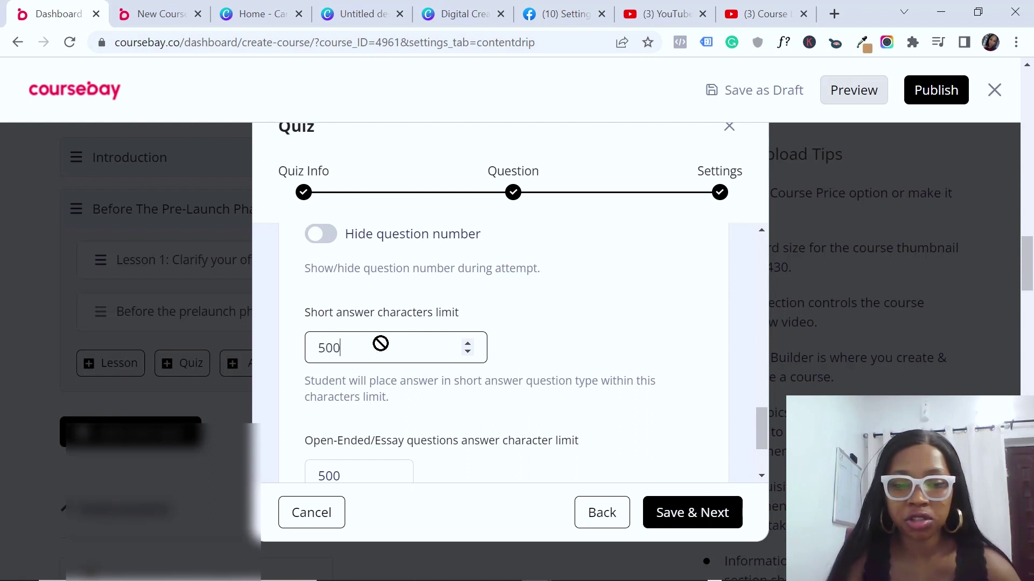
pyautogui.click(560, 353)
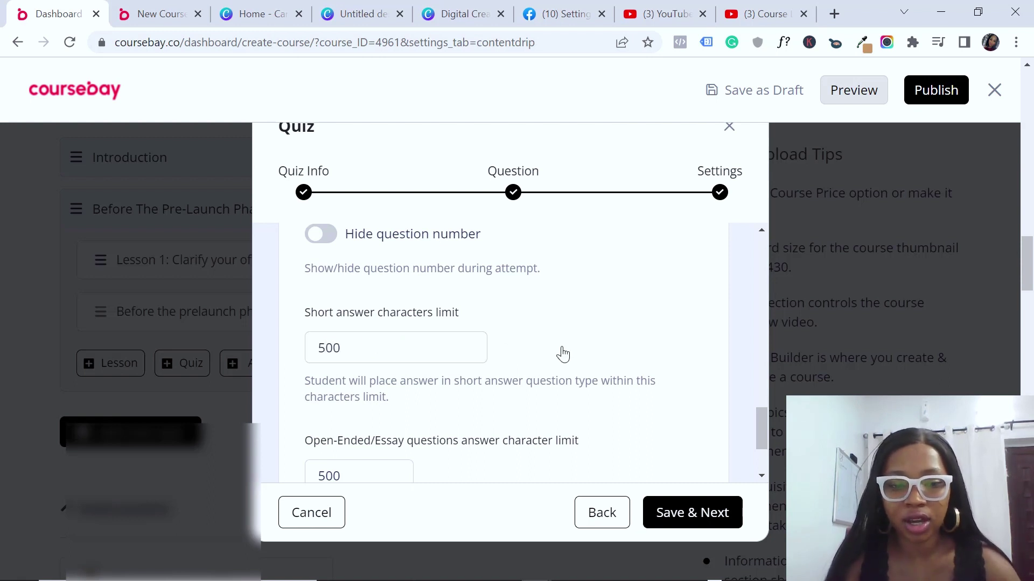
# Step: Set the open-ended/essay answer character limit to 1000 and save the quiz
pyautogui.moveTo(760, 424); pyautogui.dragTo(763, 442)
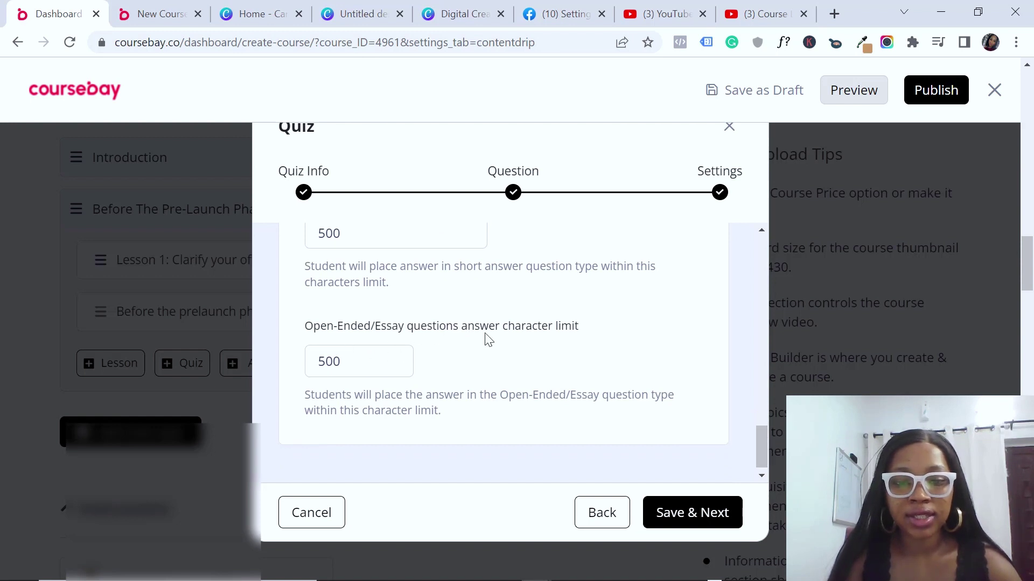
pyautogui.doubleClick(334, 362)
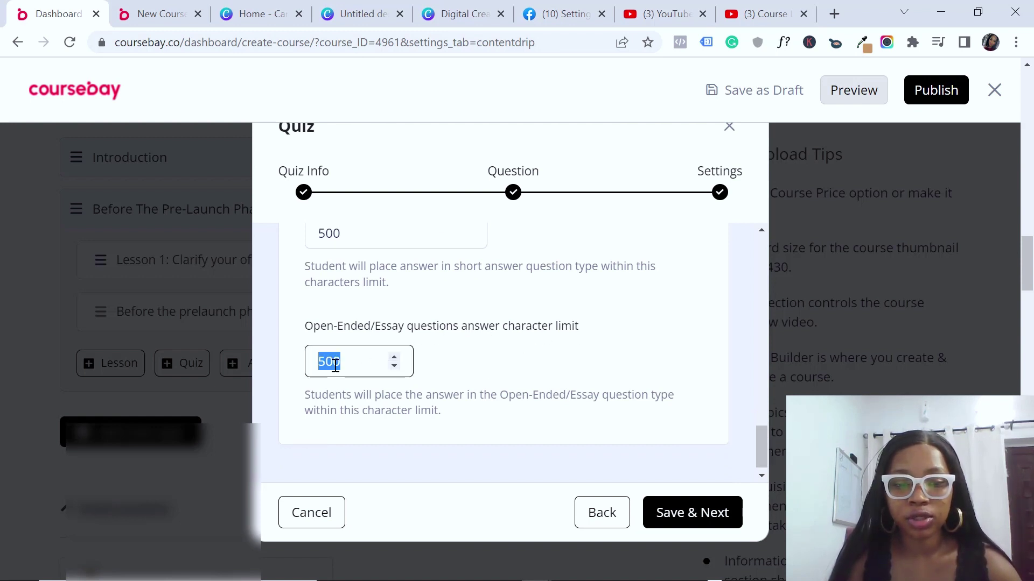
pyautogui.write('1000')
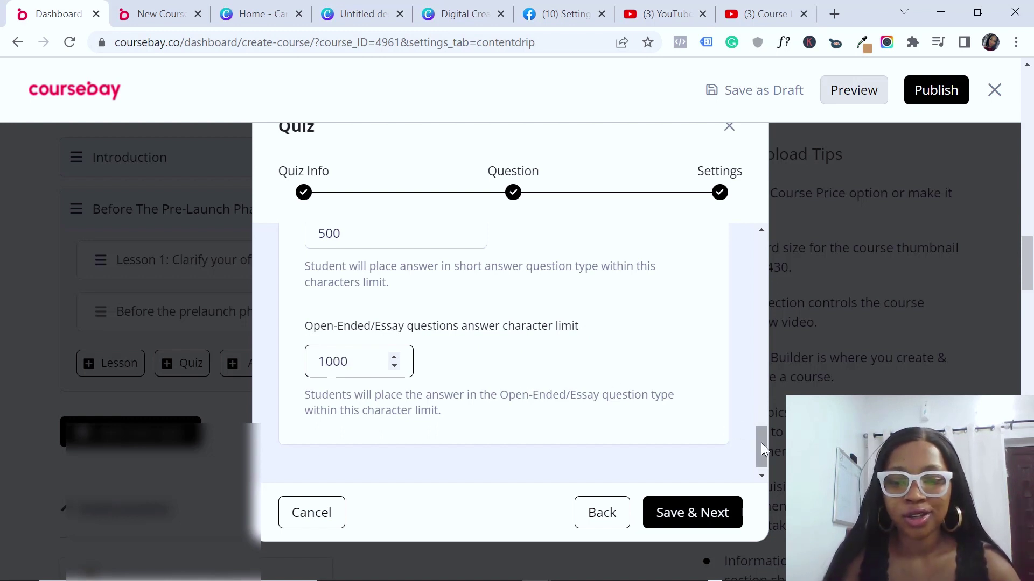
pyautogui.scroll(-1, 761, 442)
pyautogui.click(690, 512)
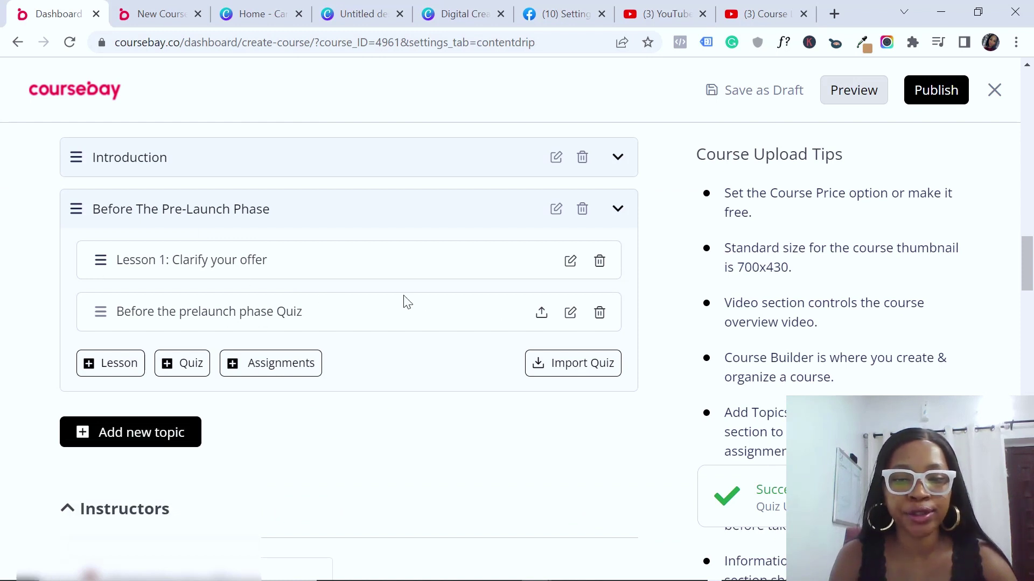
# Step: Reopen the Before the prelaunch phase Quiz, review its info and True/False question settings, and close it without editing
pyautogui.click(568, 322)
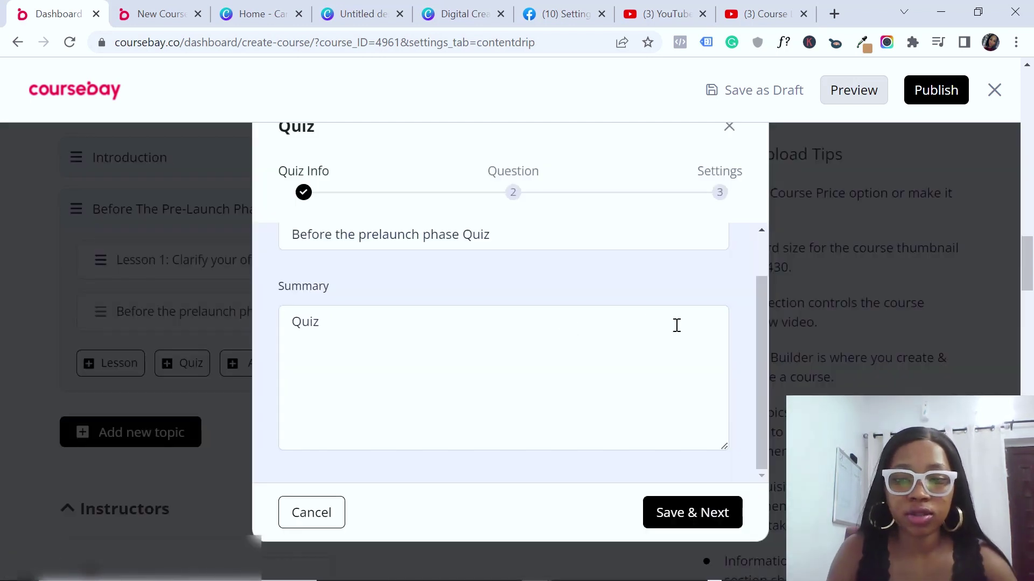
pyautogui.moveTo(758, 341); pyautogui.dragTo(762, 248)
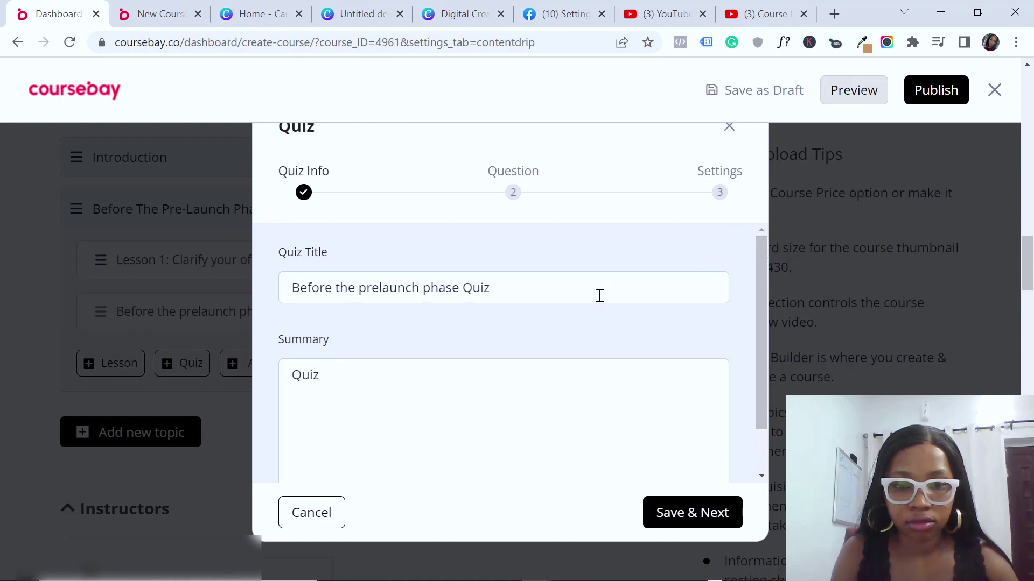
pyautogui.click(696, 520)
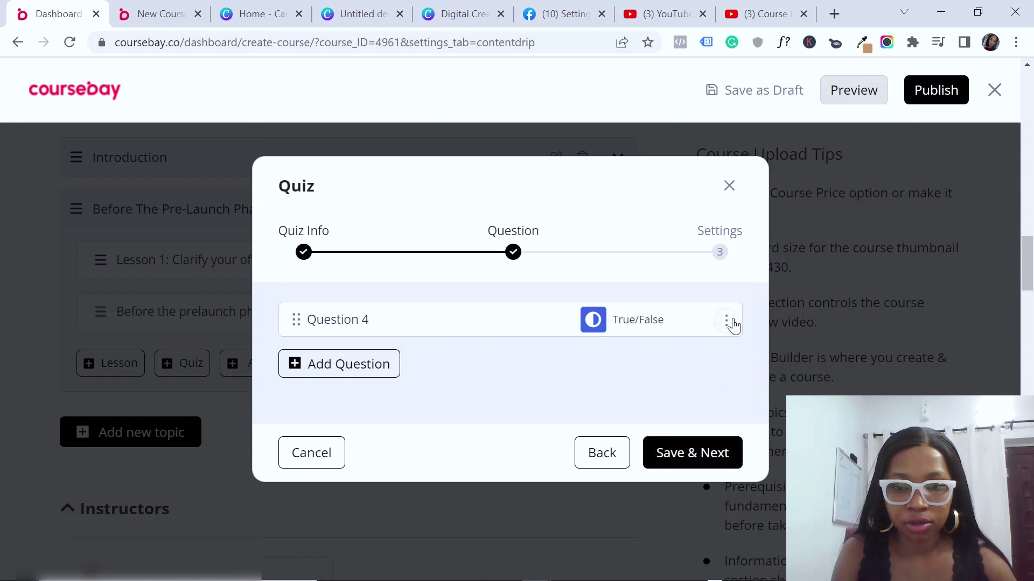
pyautogui.click(726, 322)
pyautogui.click(722, 343)
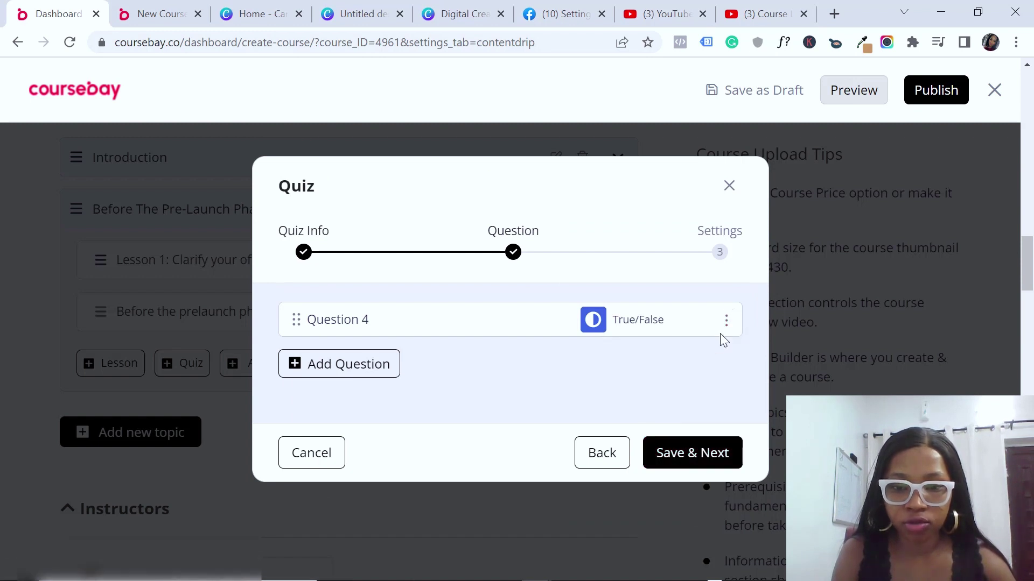
pyautogui.moveTo(761, 282); pyautogui.dragTo(760, 328)
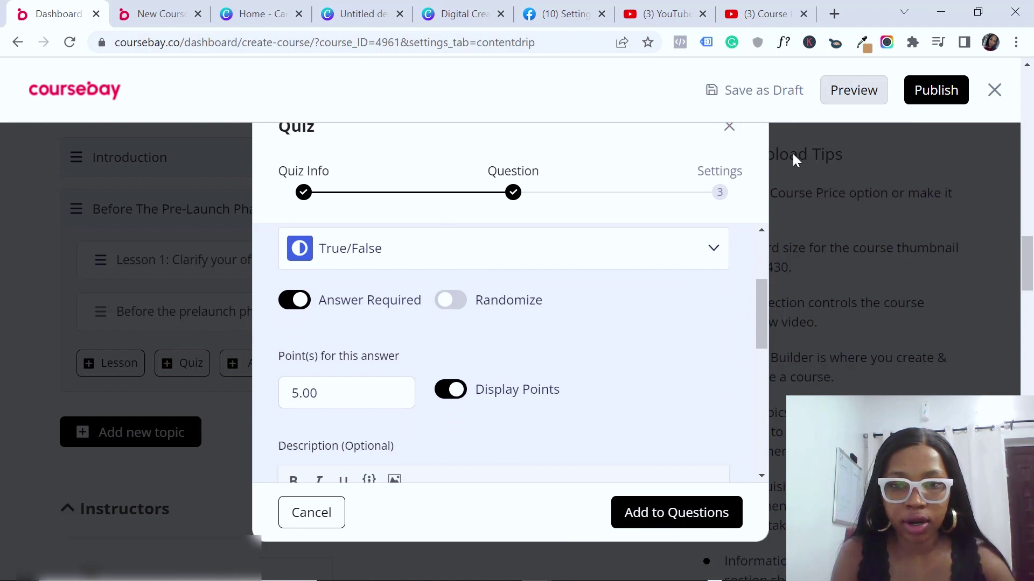
pyautogui.click(728, 127)
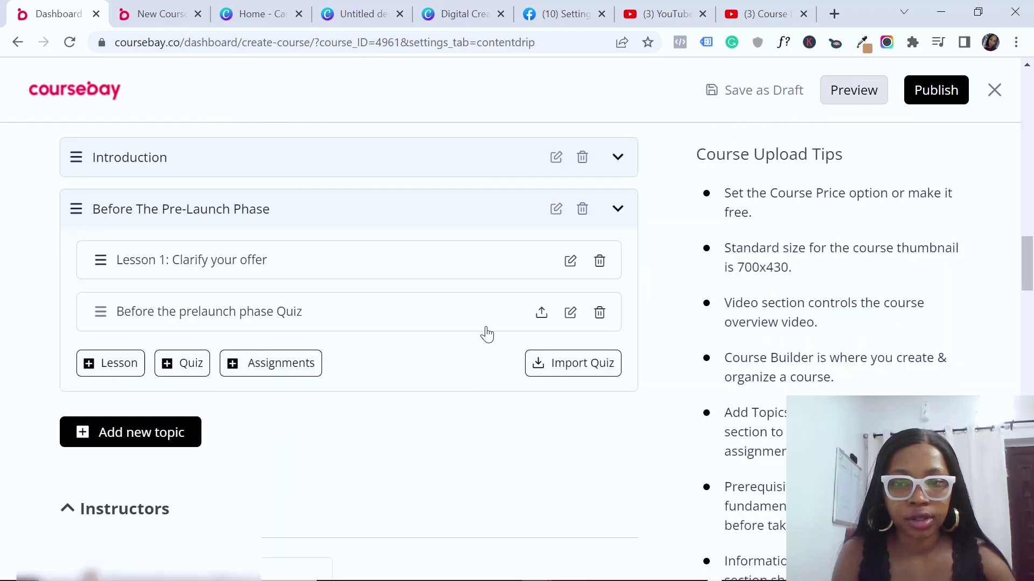
# Step: View the new assignment form for the Before The Pre-Launch Phase topic and close it without adding an assignment
pyautogui.click(276, 371)
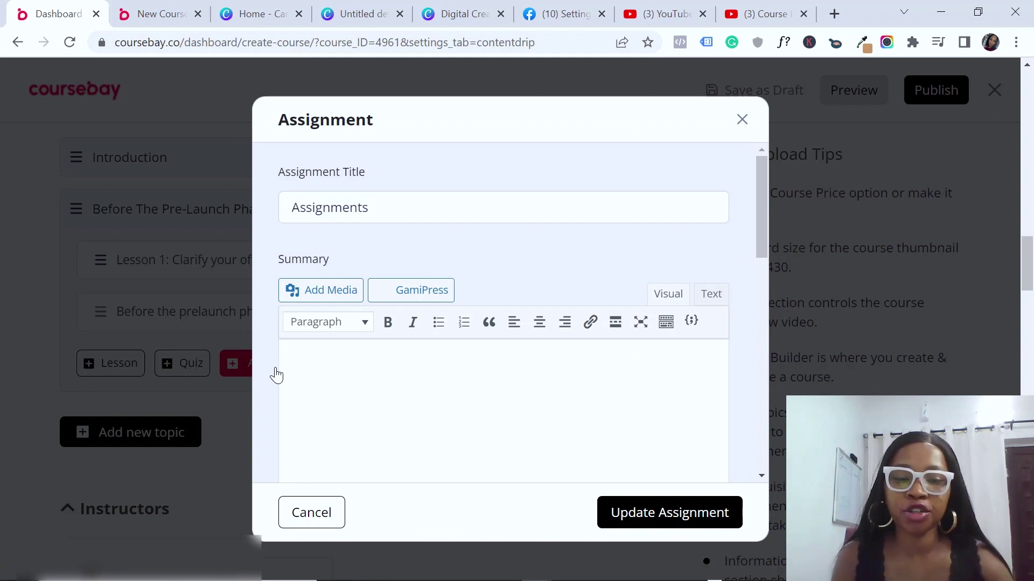
pyautogui.moveTo(759, 203); pyautogui.dragTo(751, 160)
pyautogui.click(742, 119)
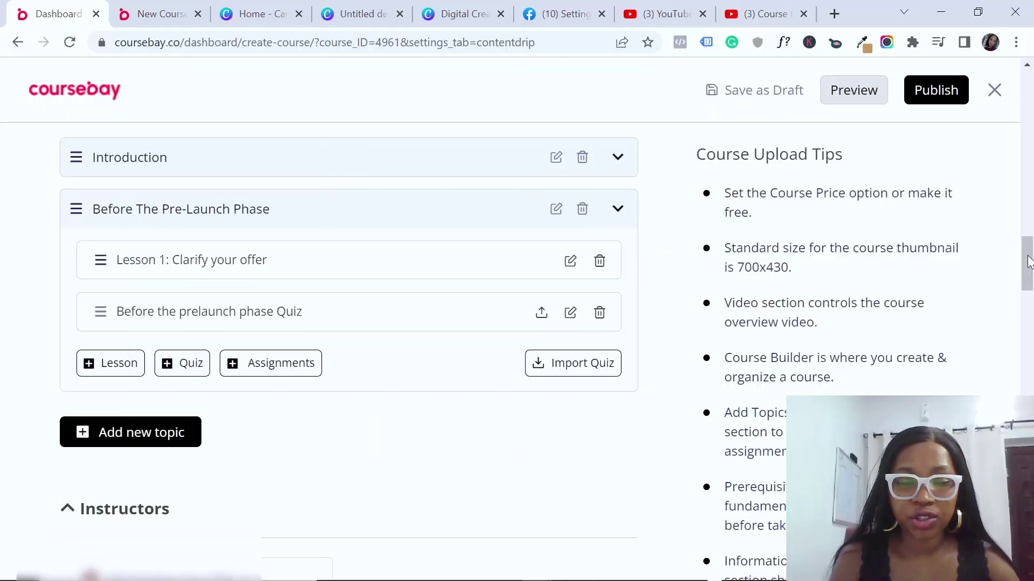
# Step: Collapse the Course Builder section and go to the course's Materials Included and Requirements/Instructions fields
pyautogui.moveTo(1031, 258); pyautogui.dragTo(1031, 227)
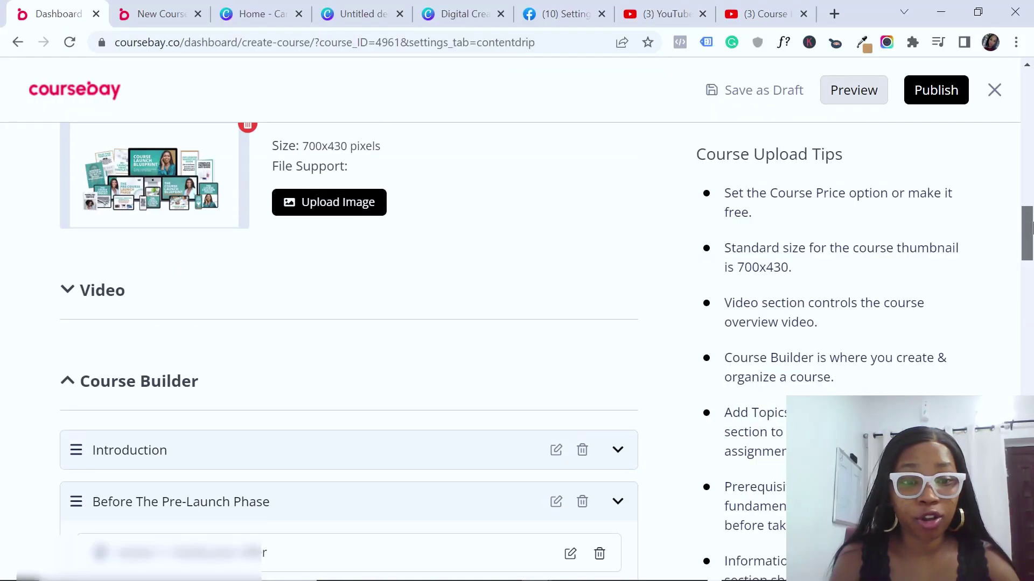
pyautogui.click(233, 377)
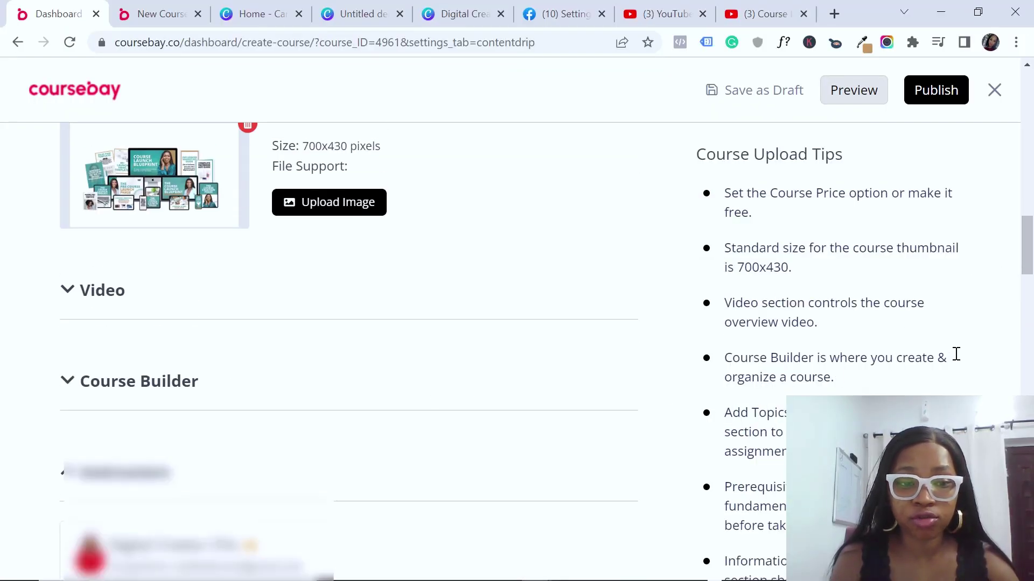
pyautogui.moveTo(1027, 245); pyautogui.dragTo(1027, 372)
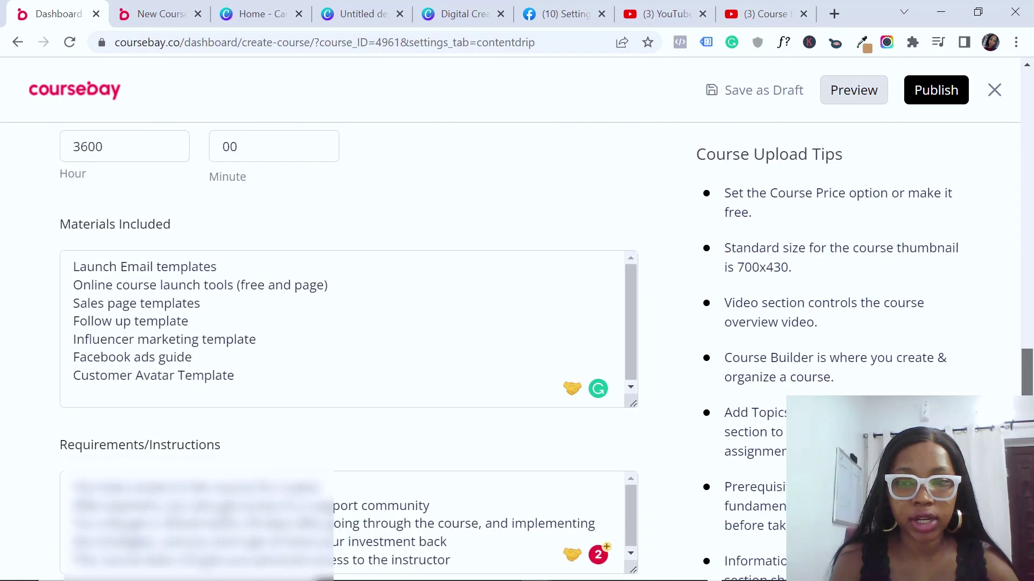
# Step: Publish the Course Launch Blueprint course and check its entry and options among the published courses
pyautogui.scroll(-15, 787, 193)
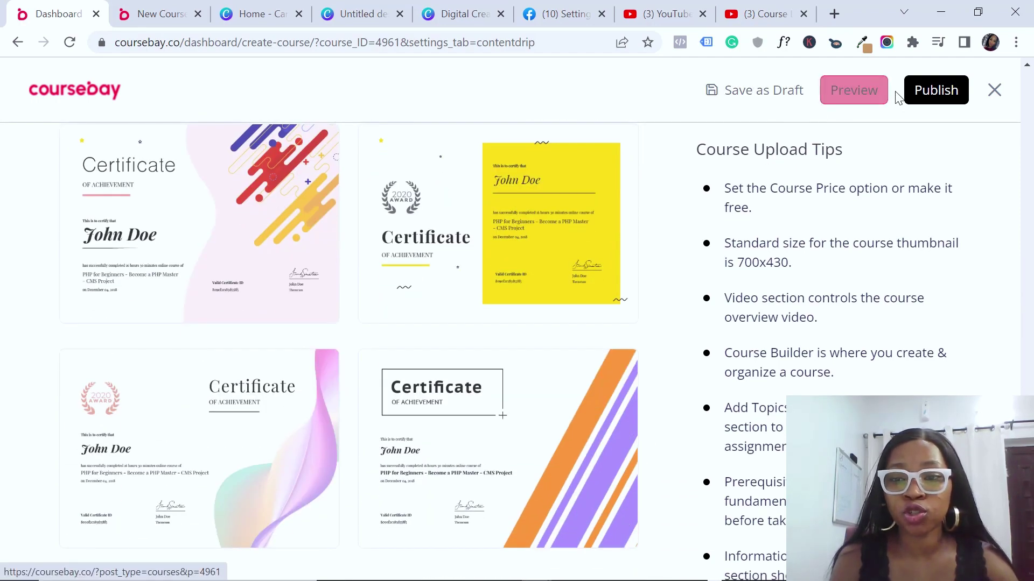
pyautogui.click(936, 95)
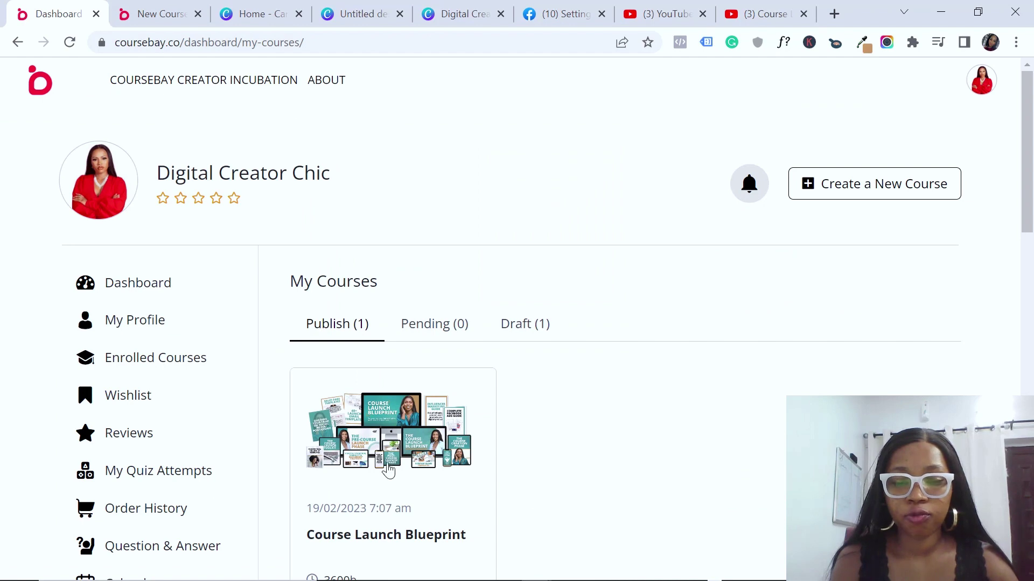
pyautogui.scroll(-4, 83, 537)
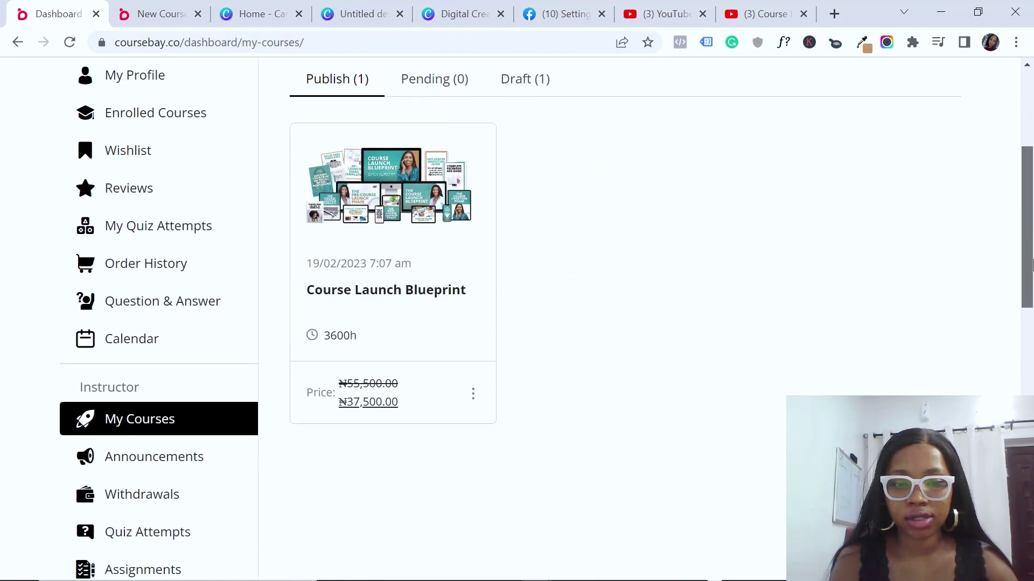
pyautogui.scroll(1, 83, 515)
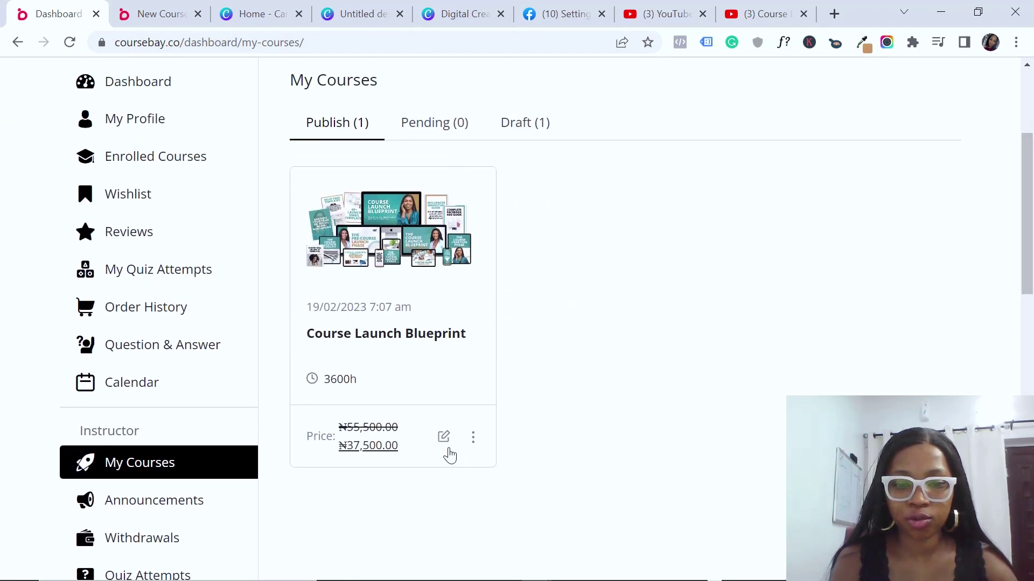
pyautogui.click(474, 440)
pyautogui.click(334, 392)
pyautogui.scroll(1, 335, 392)
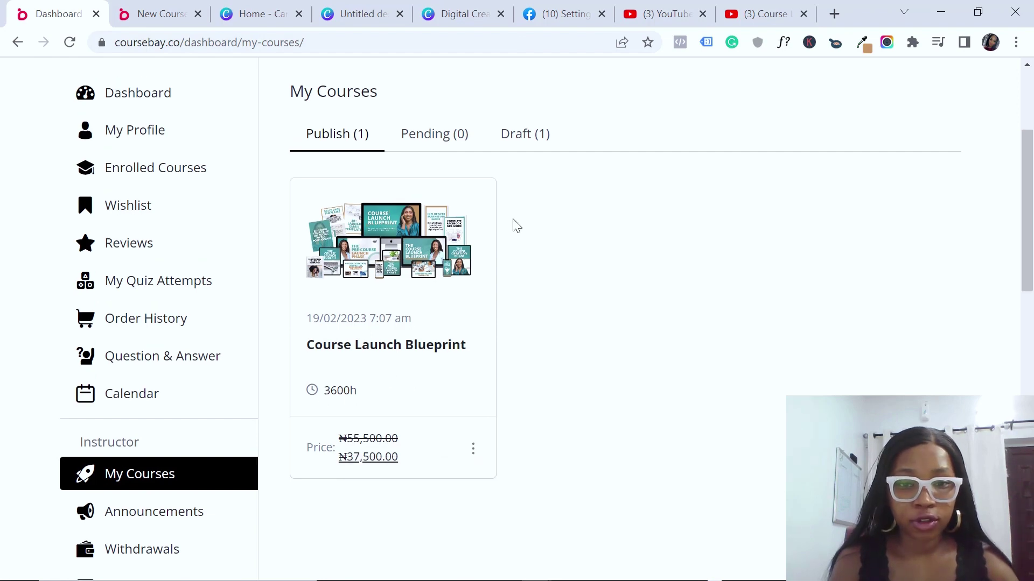
# Step: Reopen the Course Launch Blueprint course for editing, clear its total duration hours, and leave the editor without saving
pyautogui.click(443, 451)
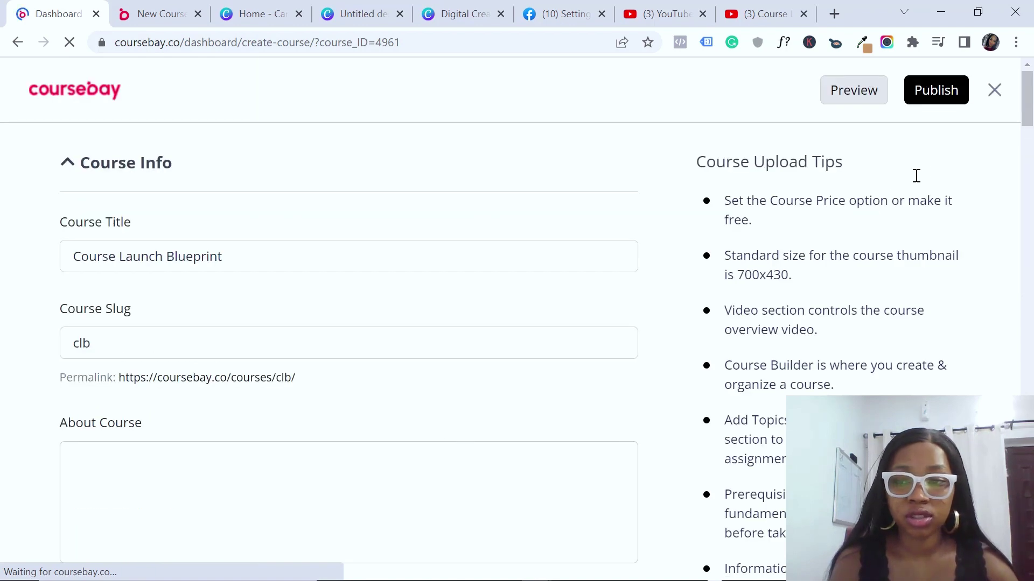
pyautogui.moveTo(1025, 121); pyautogui.dragTo(1031, 372)
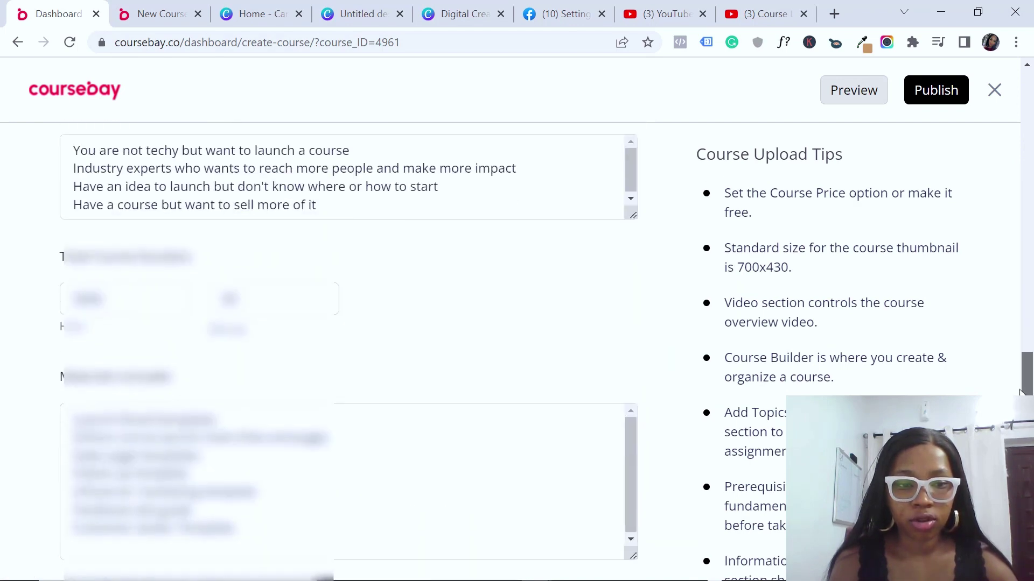
pyautogui.doubleClick(111, 299)
pyautogui.press('BackSpace')
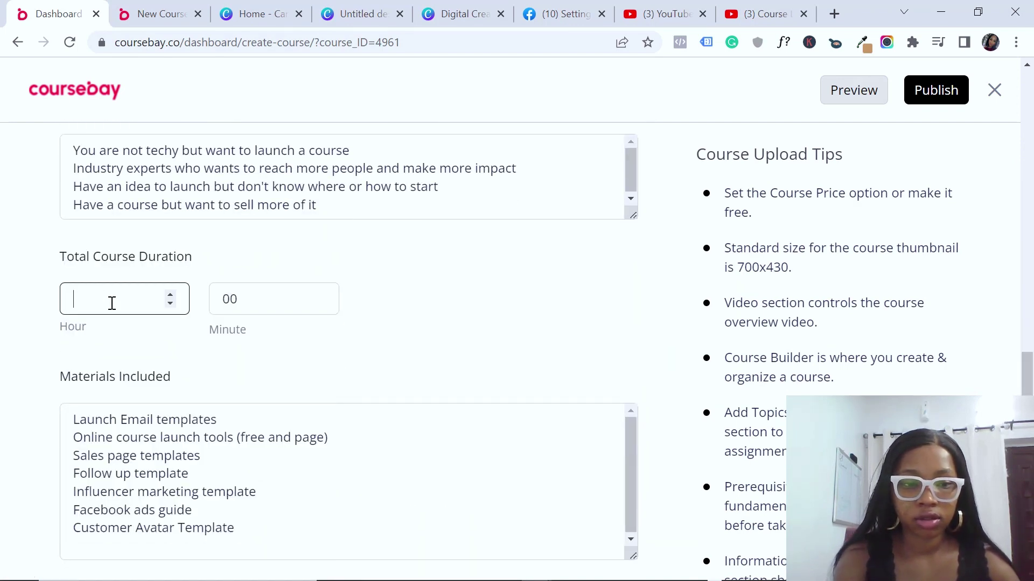
pyautogui.click(464, 338)
pyautogui.click(139, 302)
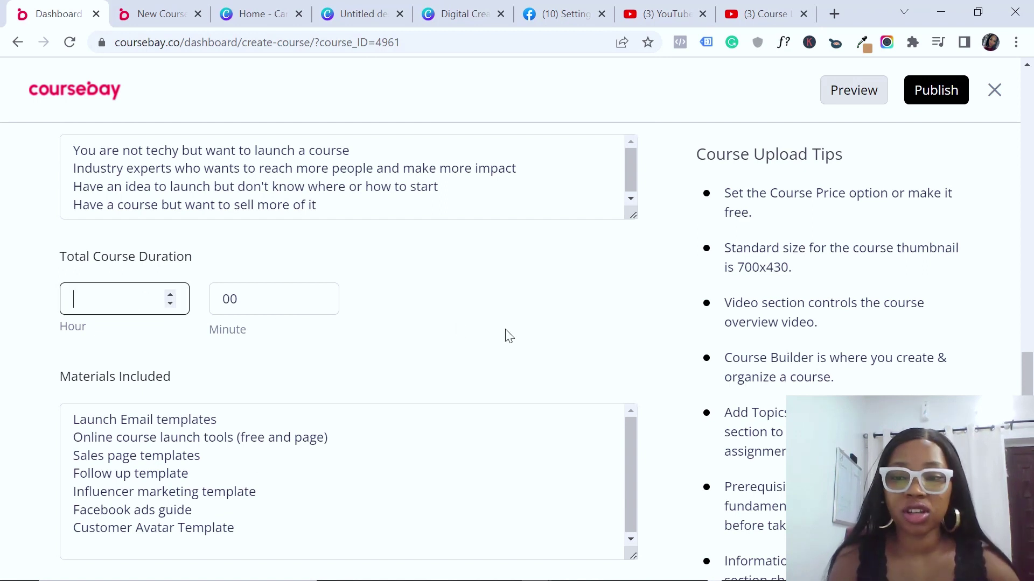
pyautogui.click(995, 90)
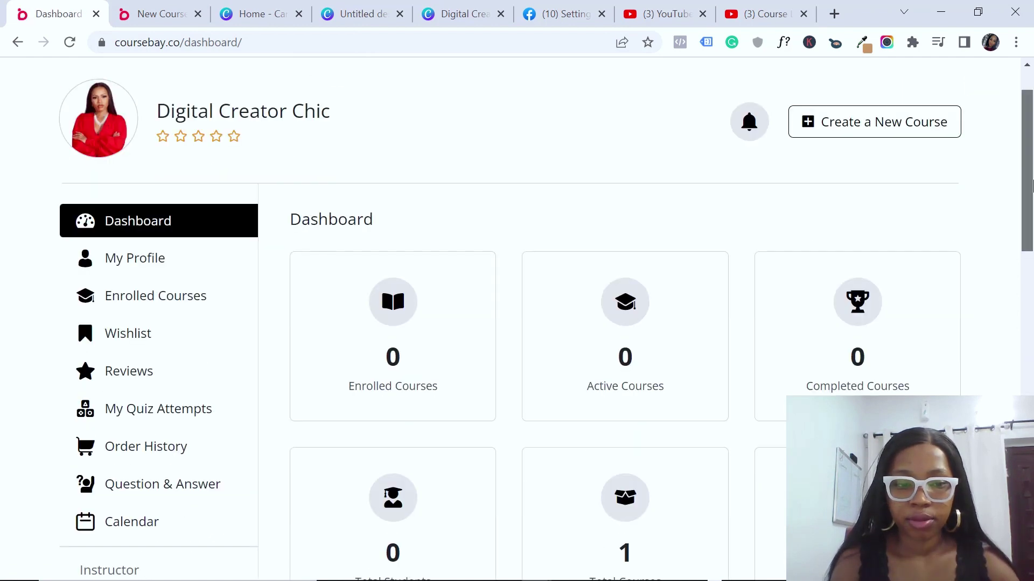
# Step: Open the public page of Course Launch Blueprint from My Courses and check the clb slug in its web address
pyautogui.scroll(-5, 183, 303)
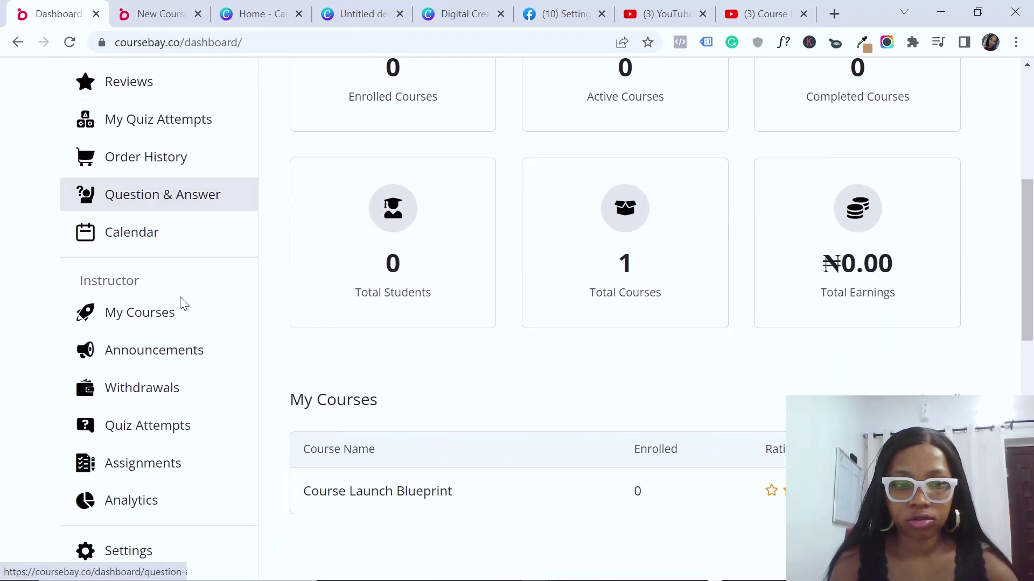
pyautogui.click(172, 319)
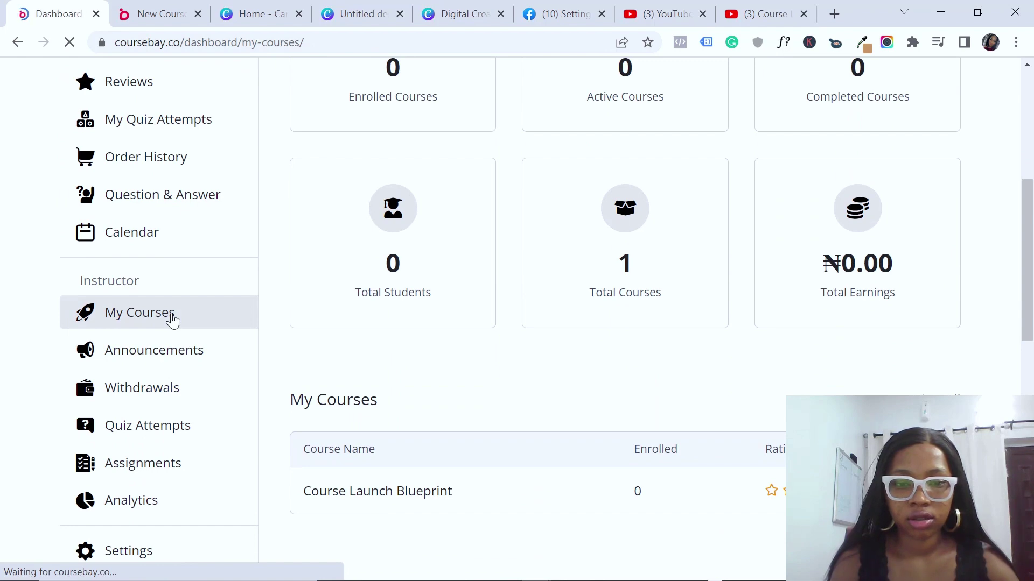
pyautogui.moveTo(1031, 172); pyautogui.dragTo(1031, 242)
pyautogui.click(381, 237)
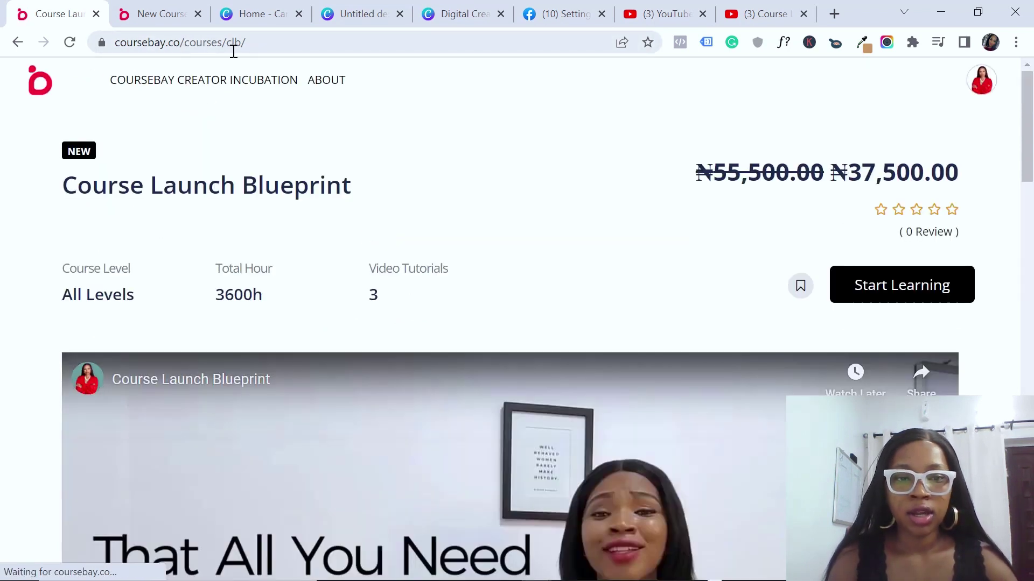
pyautogui.moveTo(253, 44); pyautogui.dragTo(230, 44)
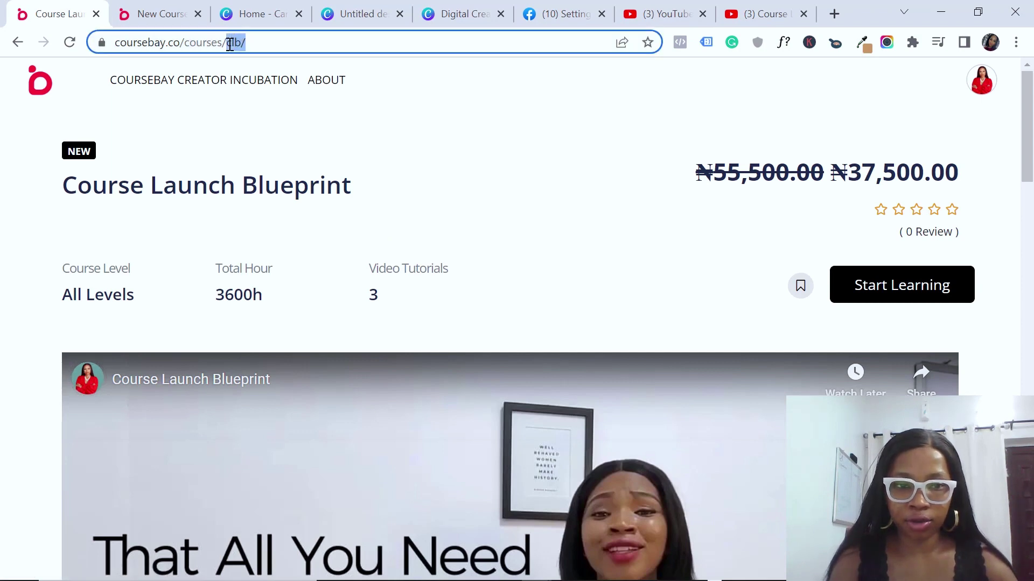
pyautogui.click(403, 138)
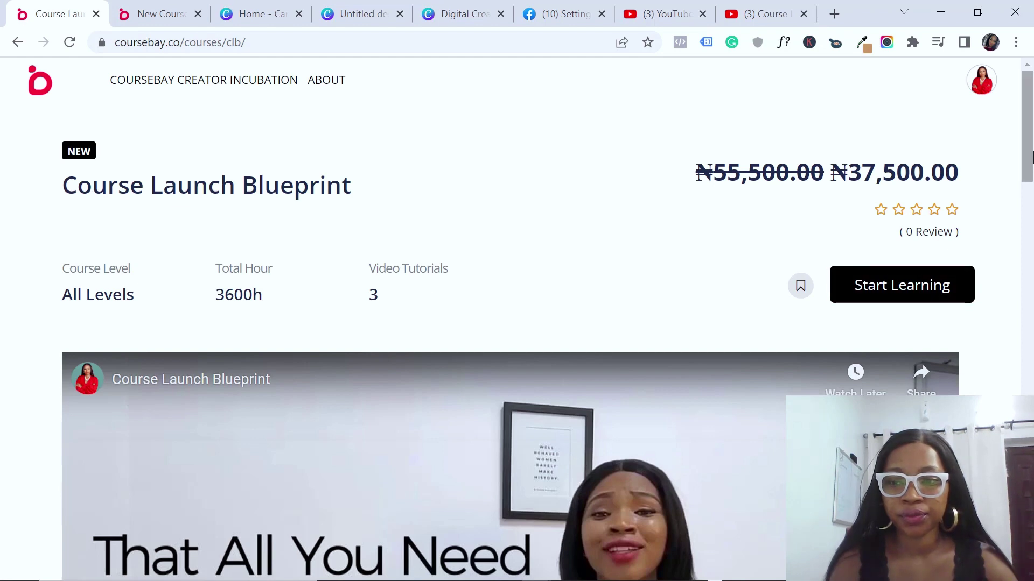
# Step: Examine the lessons and quiz listed under the Introduction and Before The Pre-Launch Phase topics, collapsing both topics
pyautogui.moveTo(1028, 157); pyautogui.dragTo(1032, 330)
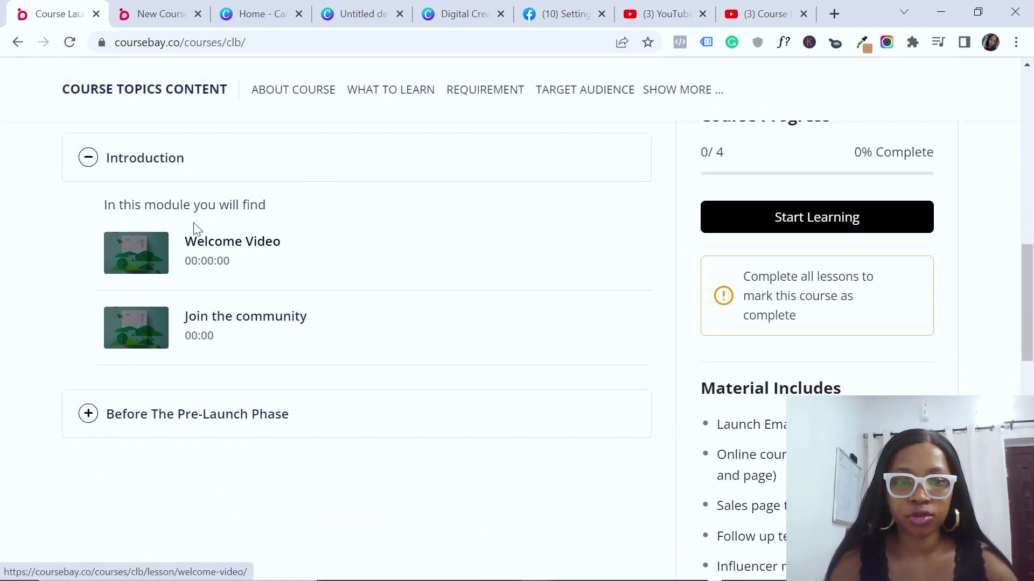
pyautogui.click(154, 160)
pyautogui.click(181, 239)
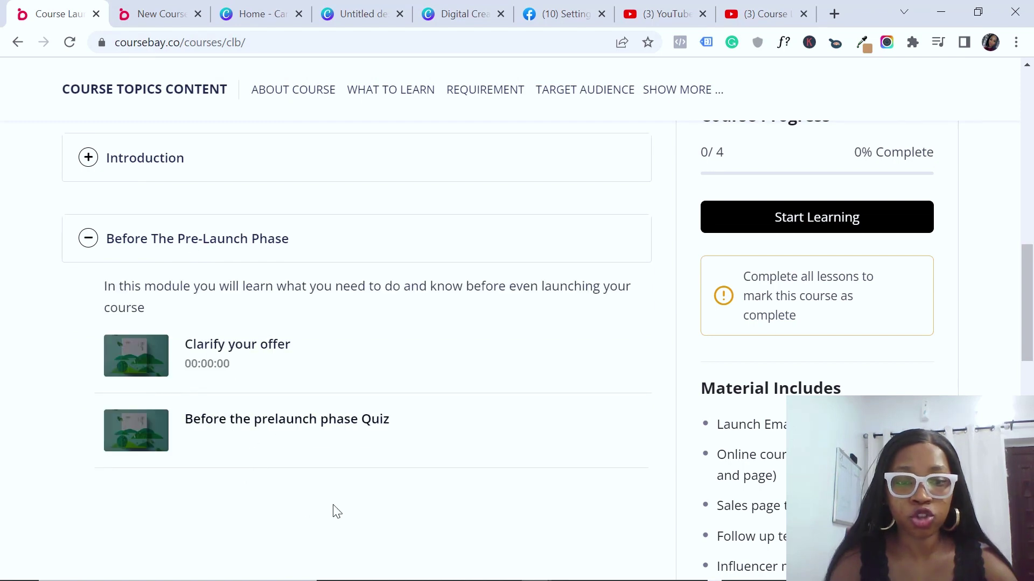
pyautogui.click(273, 240)
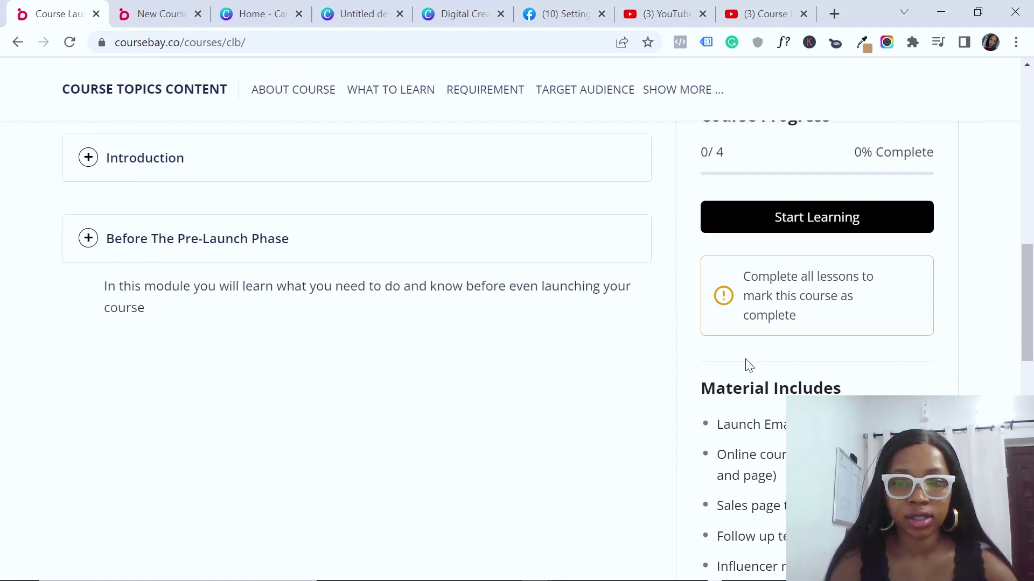
# Step: Review the Material Includes list and the rest of the public course page down to the More Courses section
pyautogui.moveTo(1027, 301)
pyautogui.mouseDown()
pyautogui.moveTo(1027, 474)
pyautogui.moveTo(1031, 207)
pyautogui.moveTo(1031, 311)
pyautogui.mouseUp()
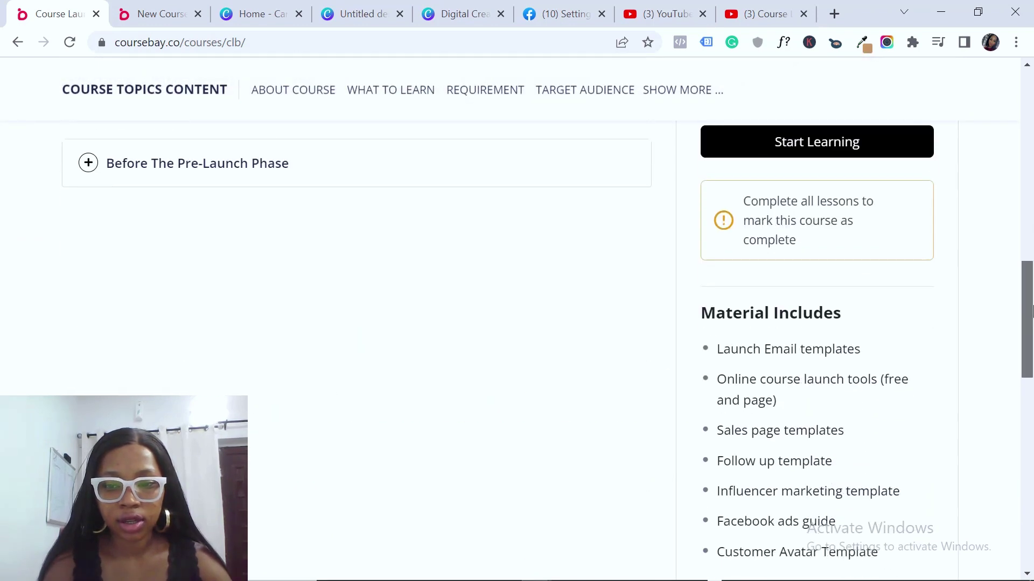
pyautogui.scroll(-3, 976, 334)
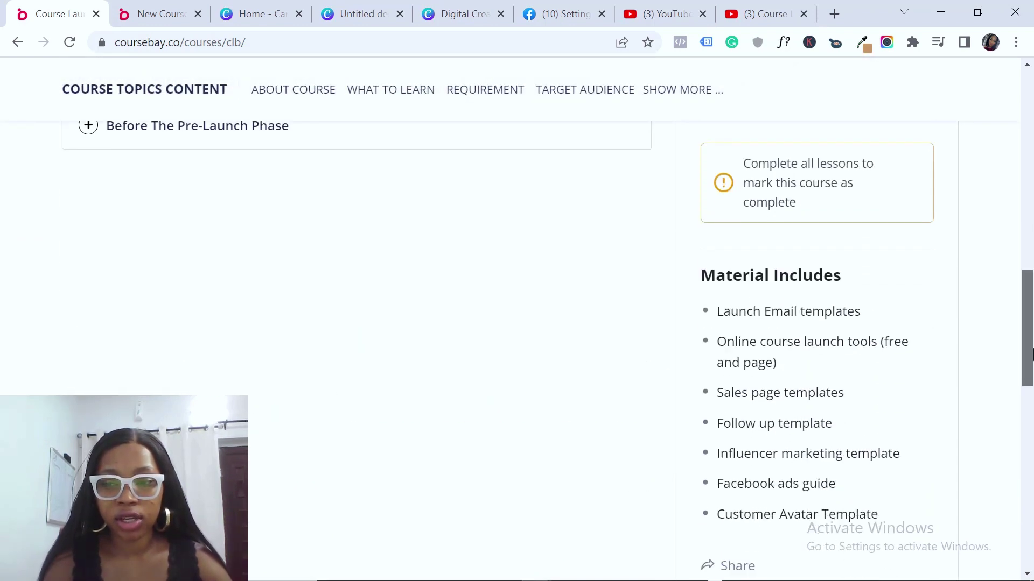
pyautogui.moveTo(1031, 342); pyautogui.dragTo(249, 464)
pyautogui.scroll(-3, 250, 404)
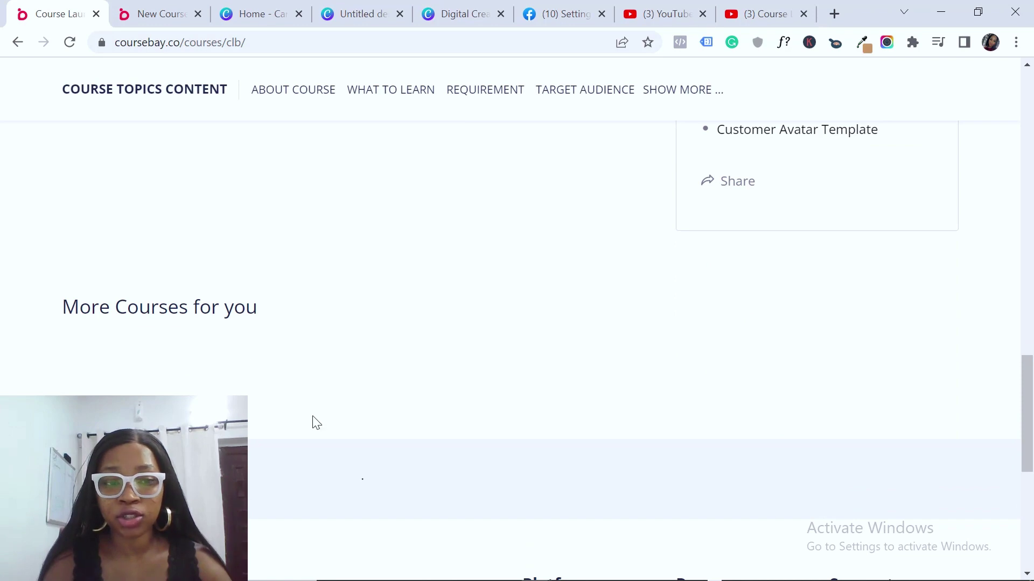
pyautogui.moveTo(1029, 387); pyautogui.dragTo(1031, 315)
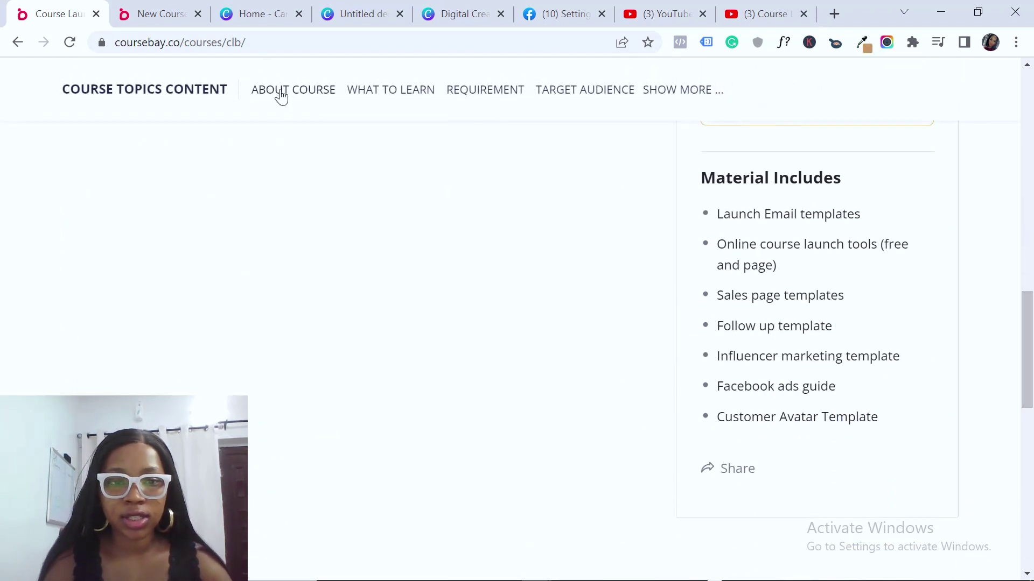
# Step: Review the course page's About Course text in full, plus its What to Learn, Requirement and Target Audience sections
pyautogui.click(281, 90)
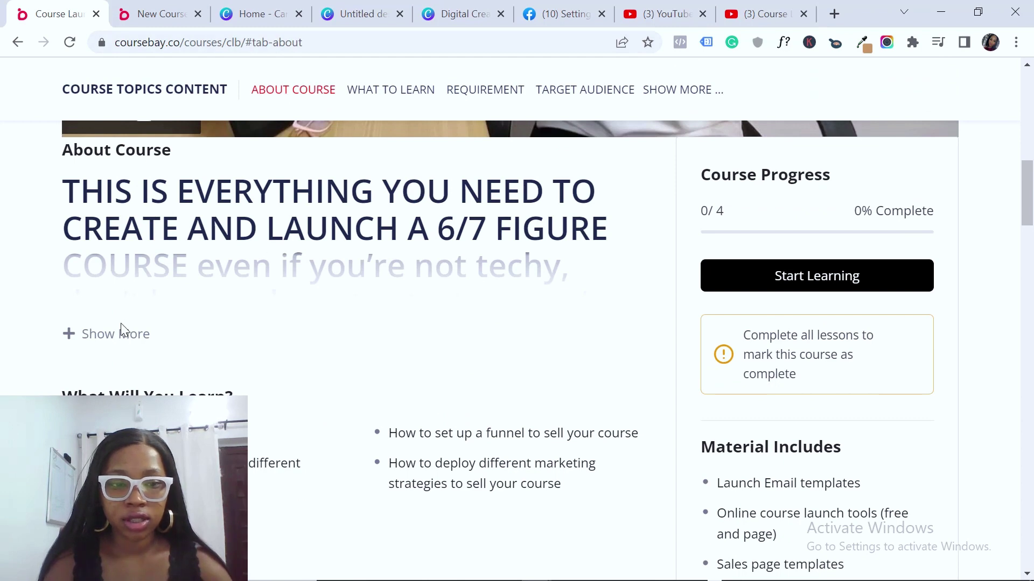
pyautogui.click(123, 330)
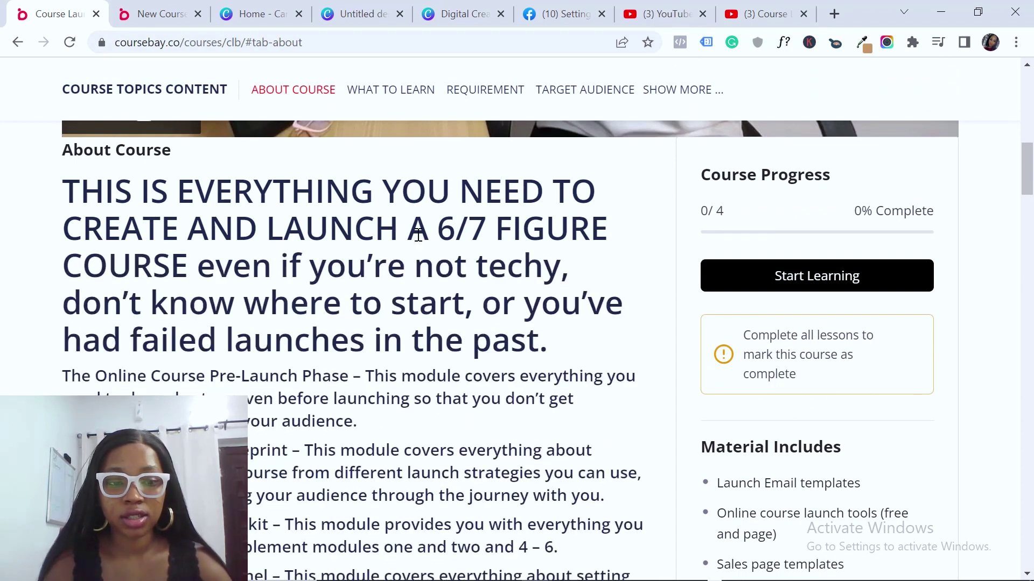
pyautogui.click(379, 94)
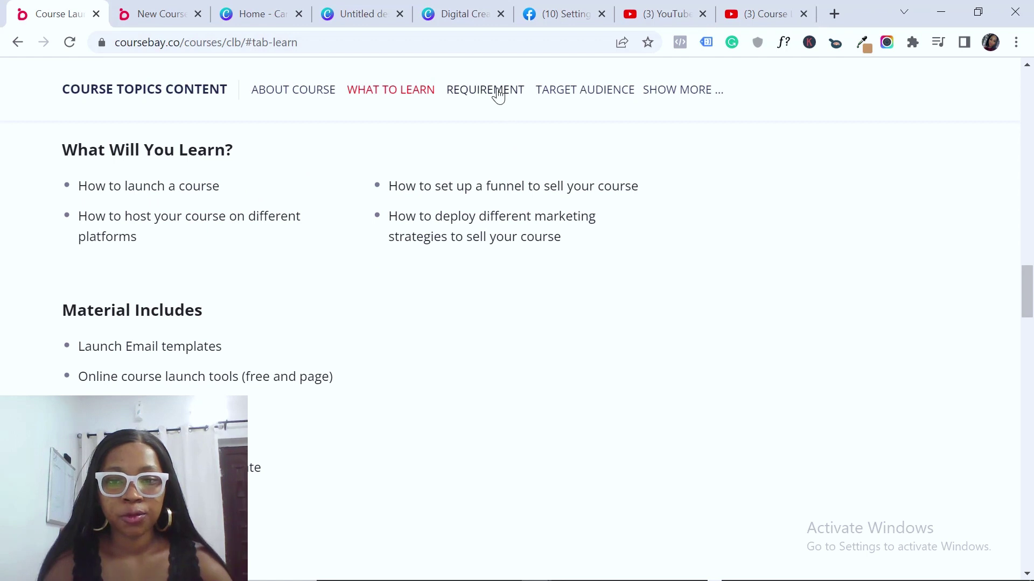
pyautogui.click(498, 95)
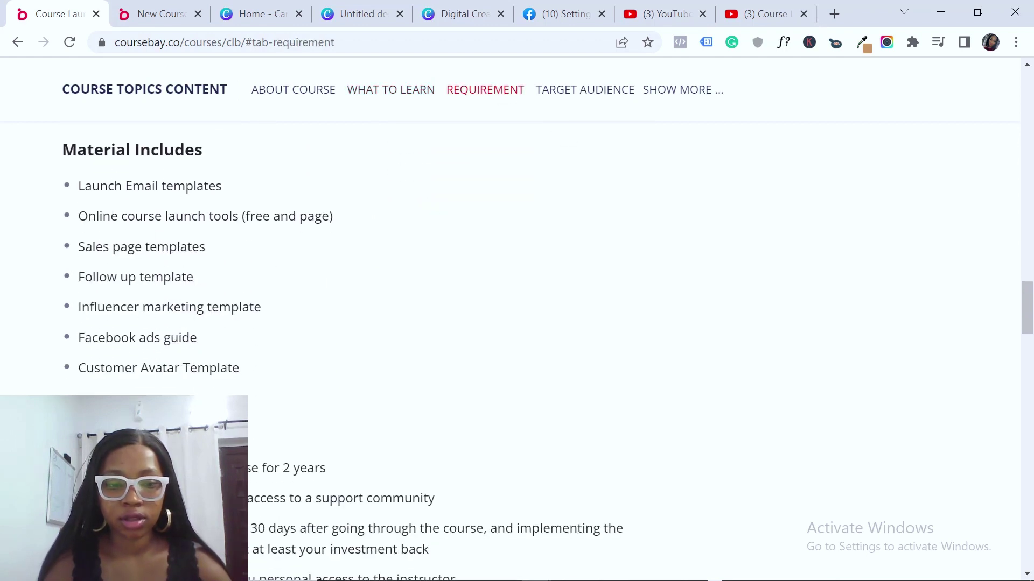
pyautogui.click(565, 91)
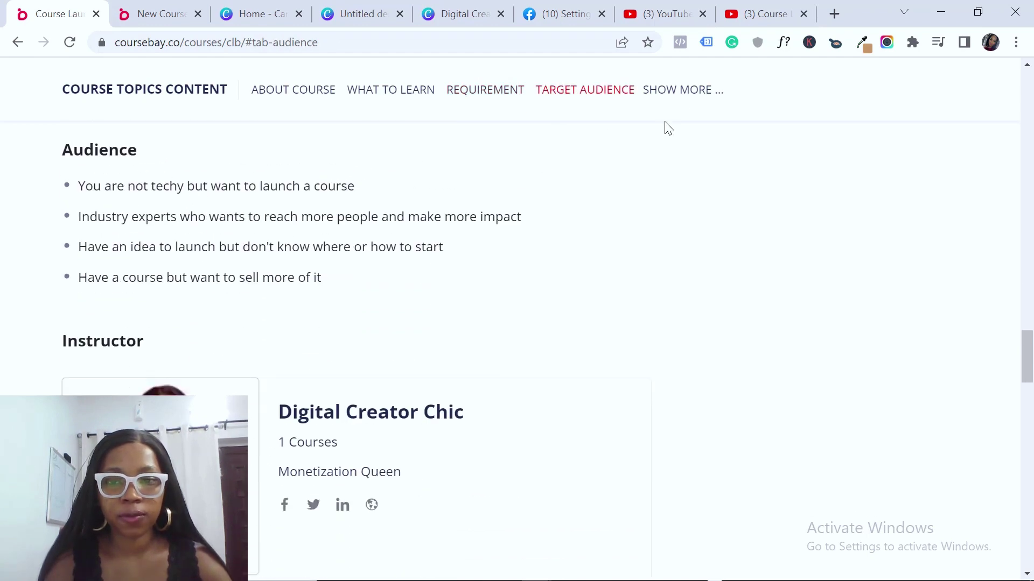
# Step: View the Instructor and Review sections of the course page and check the list of additional sections
pyautogui.click(685, 93)
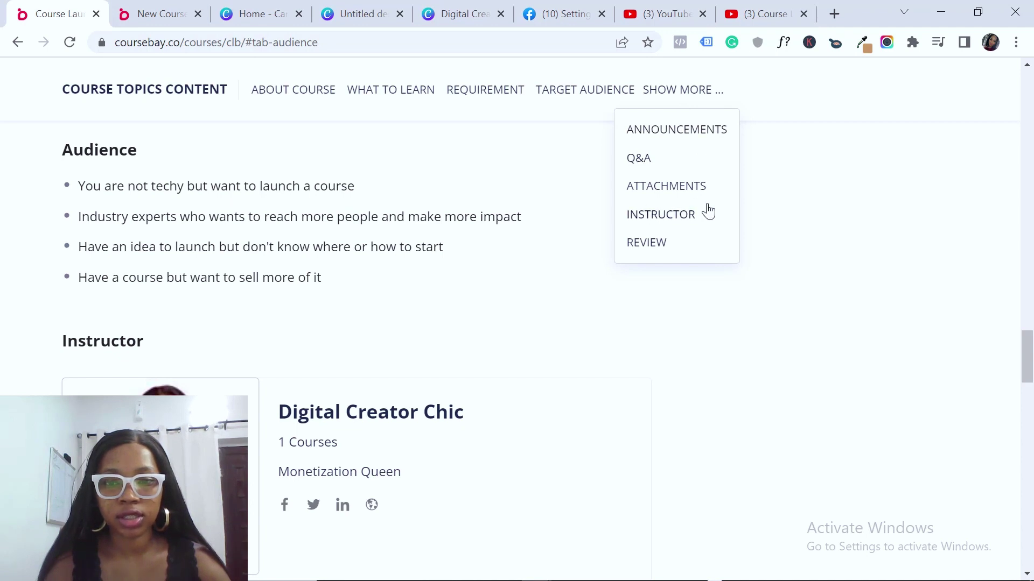
pyautogui.click(649, 215)
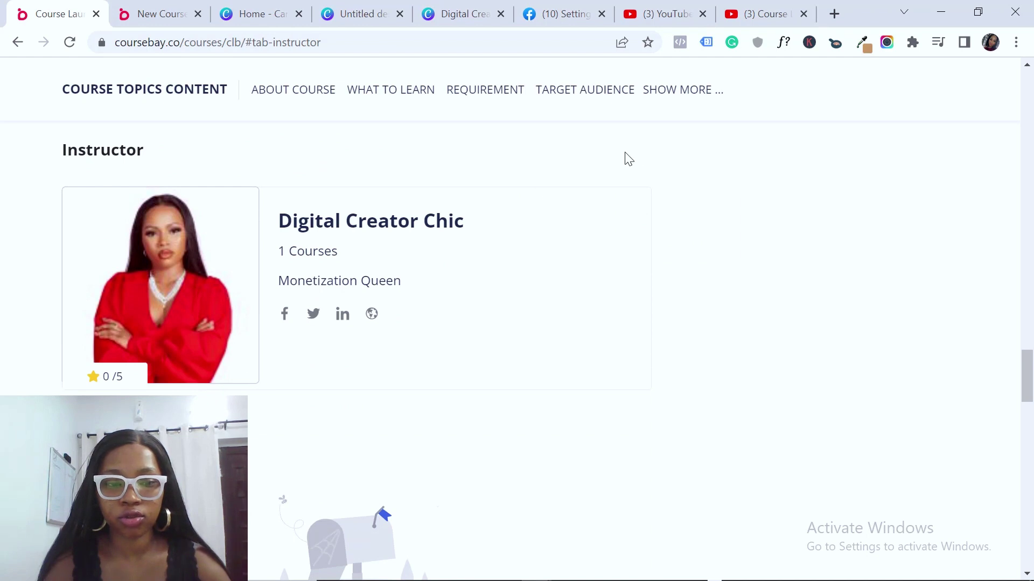
pyautogui.click(670, 91)
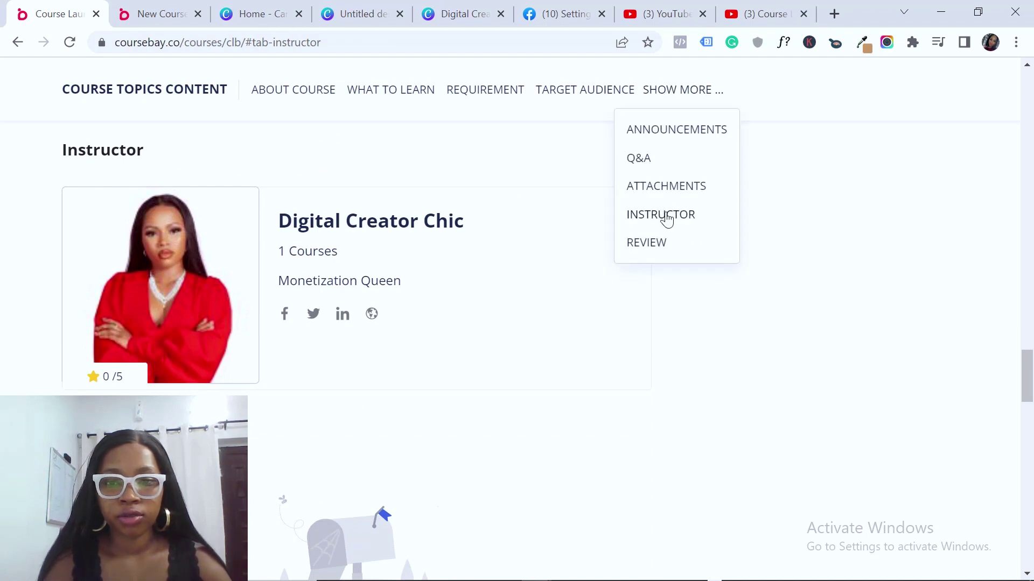
pyautogui.click(648, 245)
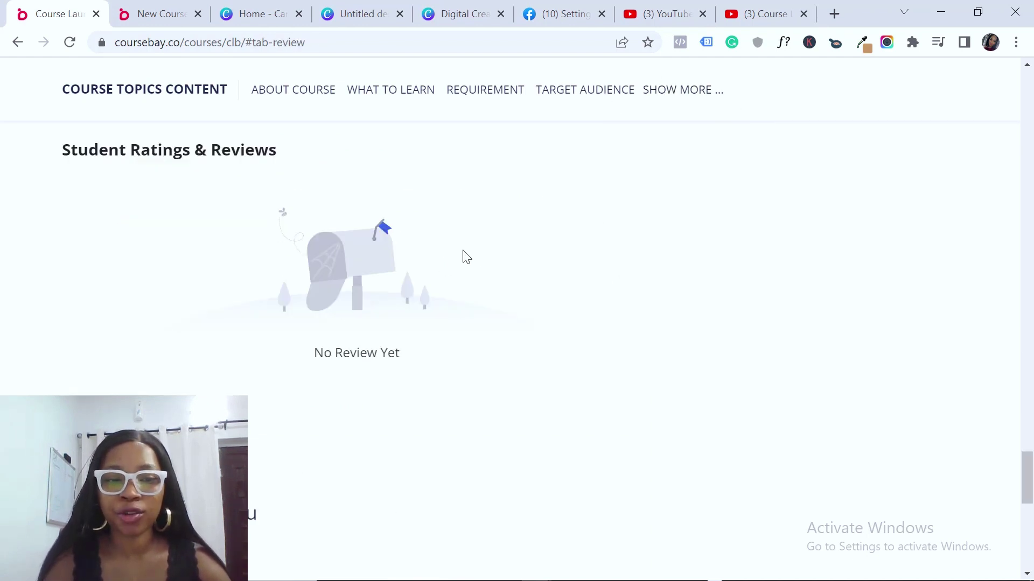
pyautogui.click(683, 95)
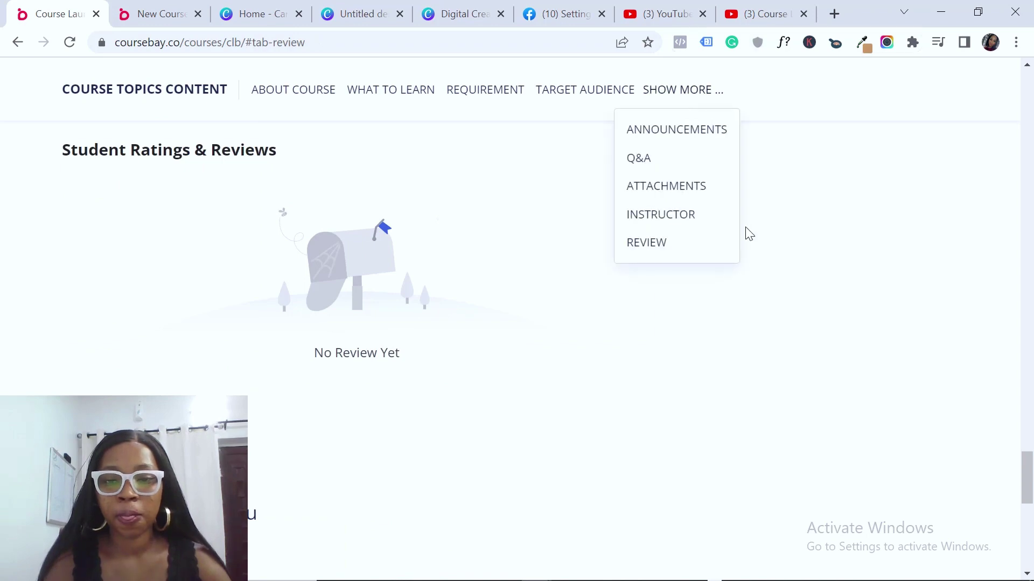
# Step: Leave the public course page for the dashboard and open the instructor's My Courses list
pyautogui.click(21, 45)
pyautogui.click(22, 45)
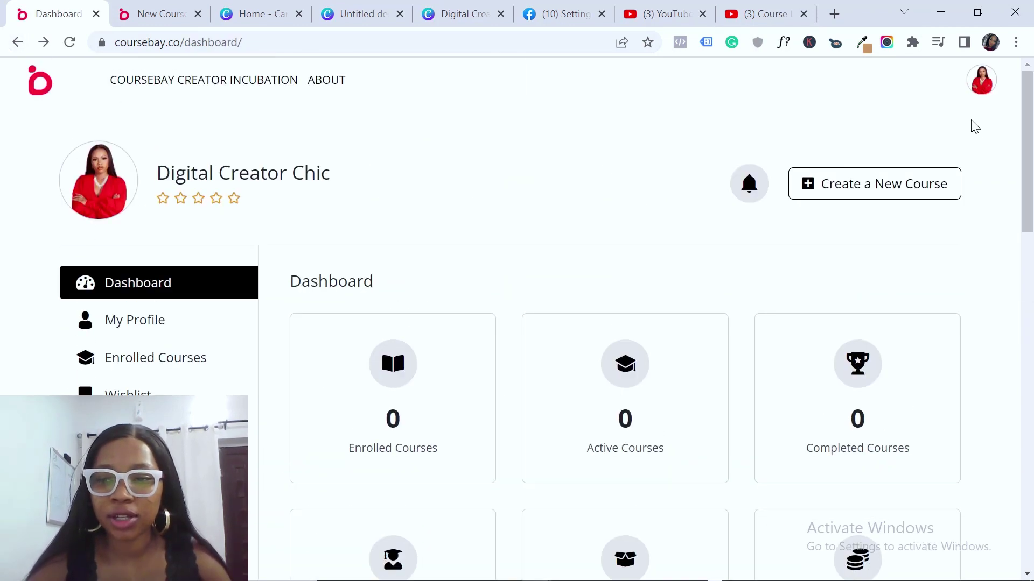
pyautogui.click(980, 89)
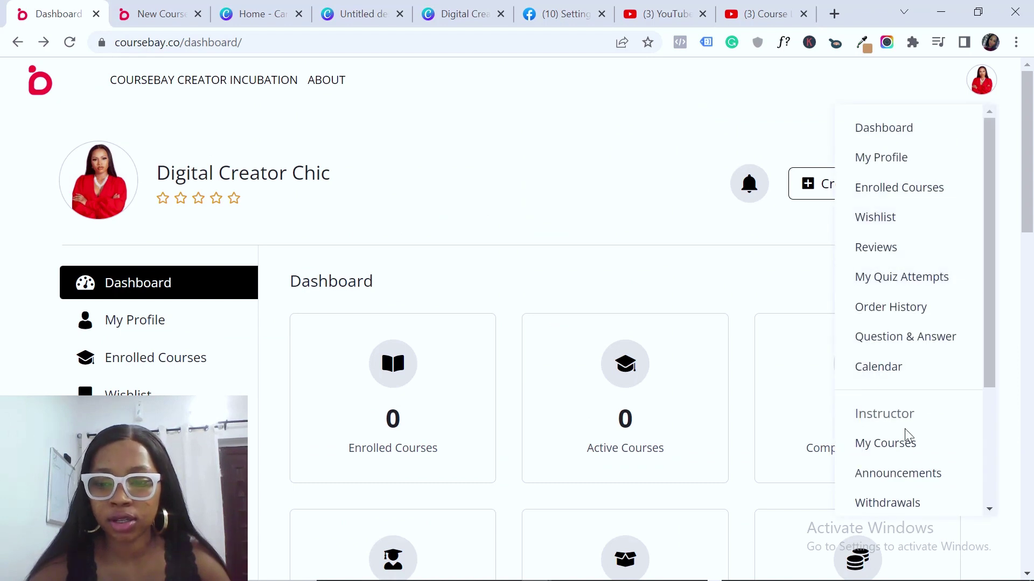
pyautogui.click(880, 447)
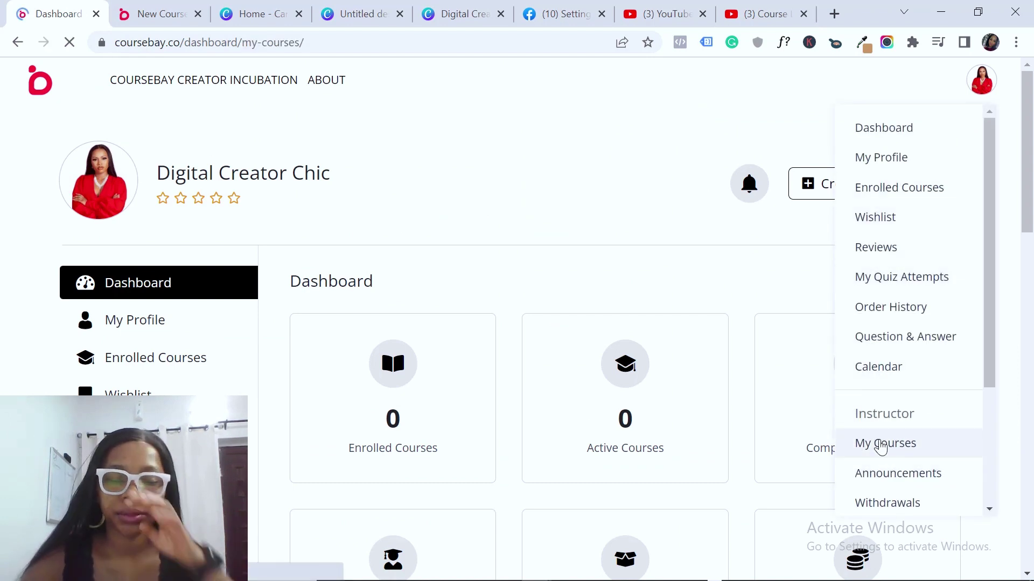
# Step: Open the published Course Launch Blueprint course for editing, and bring up the Clarify your offer lesson under Before The Pre-Launch Phase
pyautogui.scroll(-3, 470, 345)
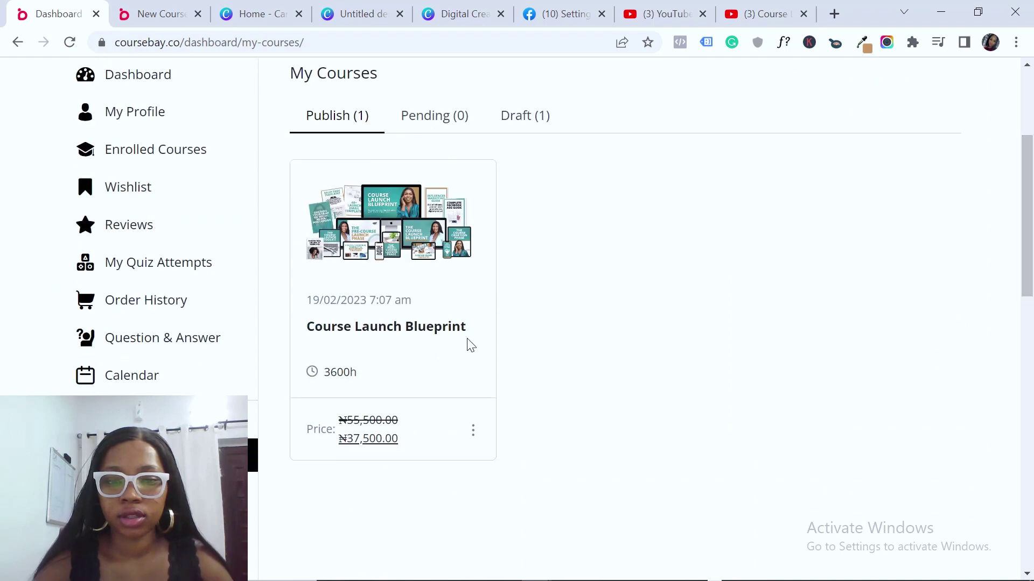
pyautogui.click(444, 429)
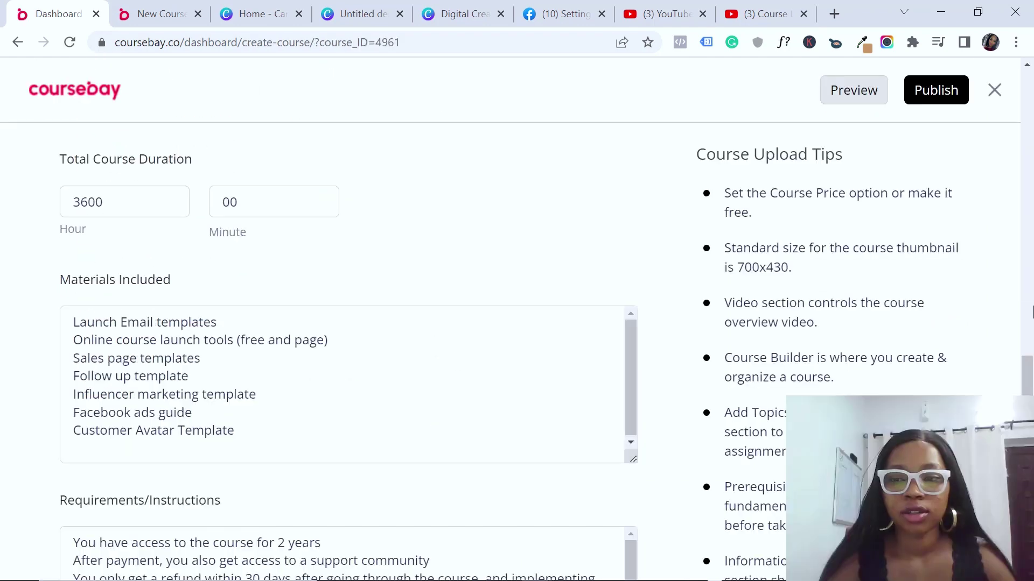
pyautogui.moveTo(1027, 385); pyautogui.dragTo(1031, 279)
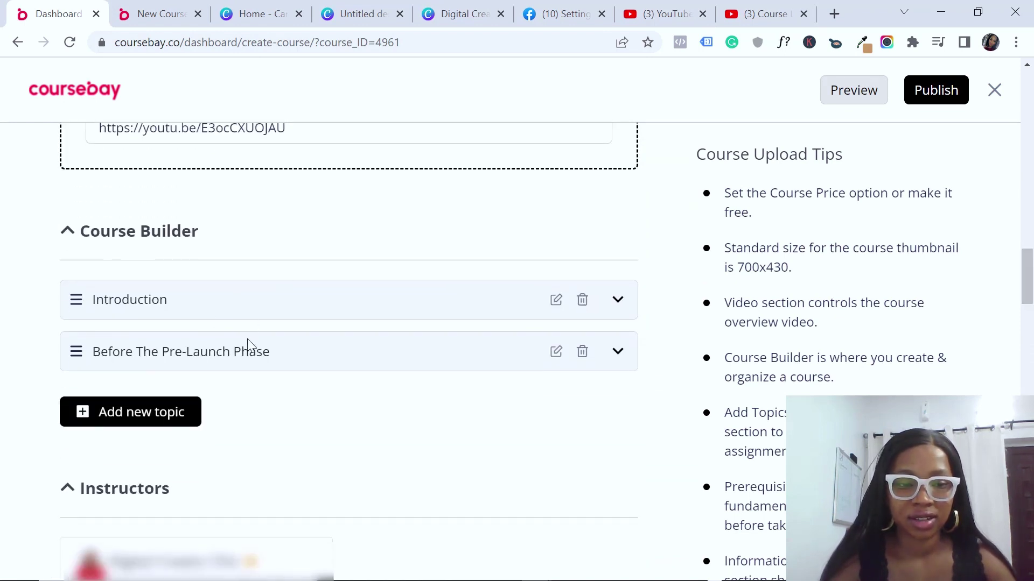
pyautogui.click(240, 351)
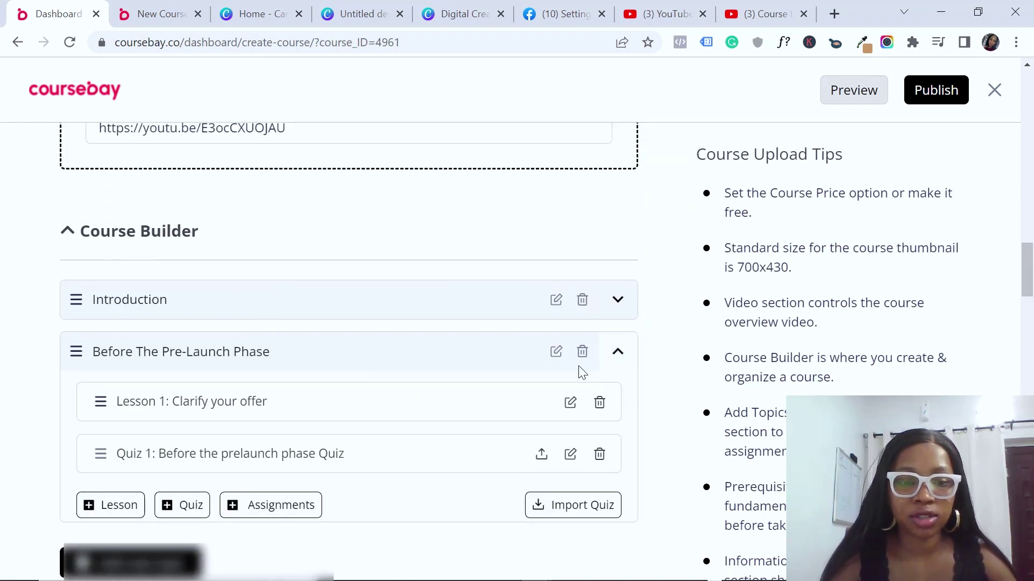
pyautogui.moveTo(1025, 279); pyautogui.dragTo(1025, 283)
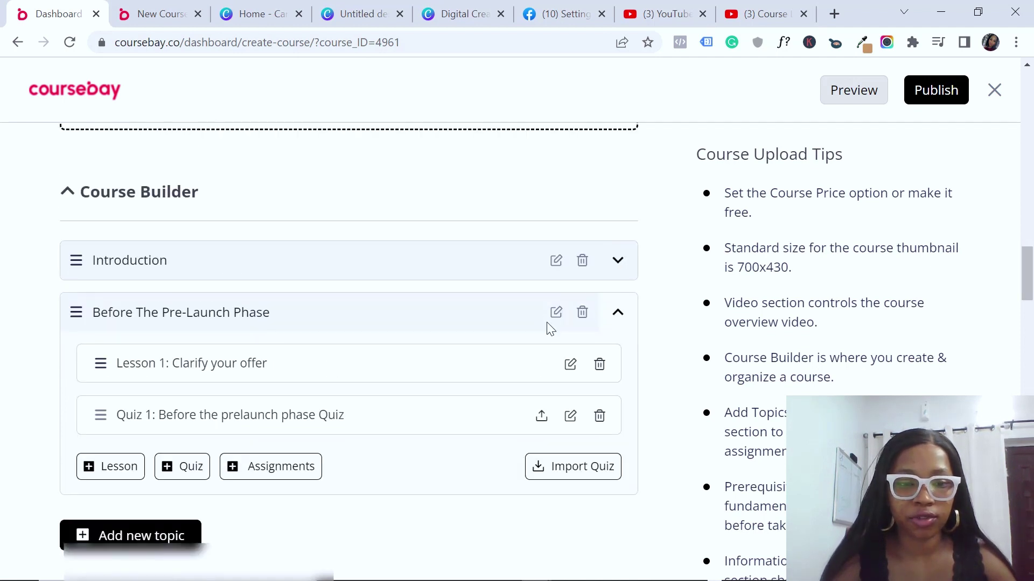
pyautogui.click(569, 372)
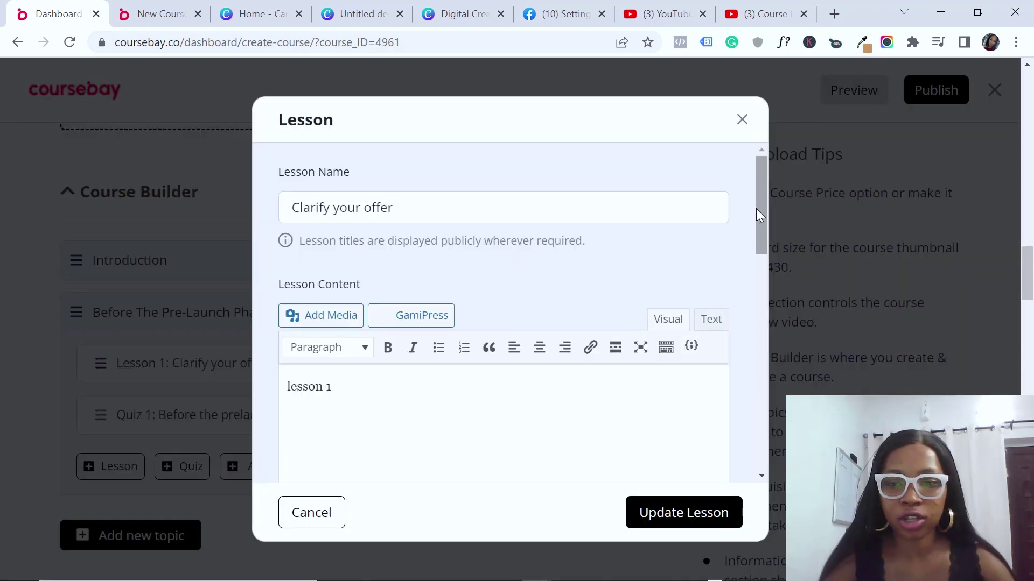
# Step: Upload the Plan Your Launch MP3 as an exercise file for the Clarify your offer lesson and update the lesson
pyautogui.moveTo(756, 209); pyautogui.dragTo(769, 424)
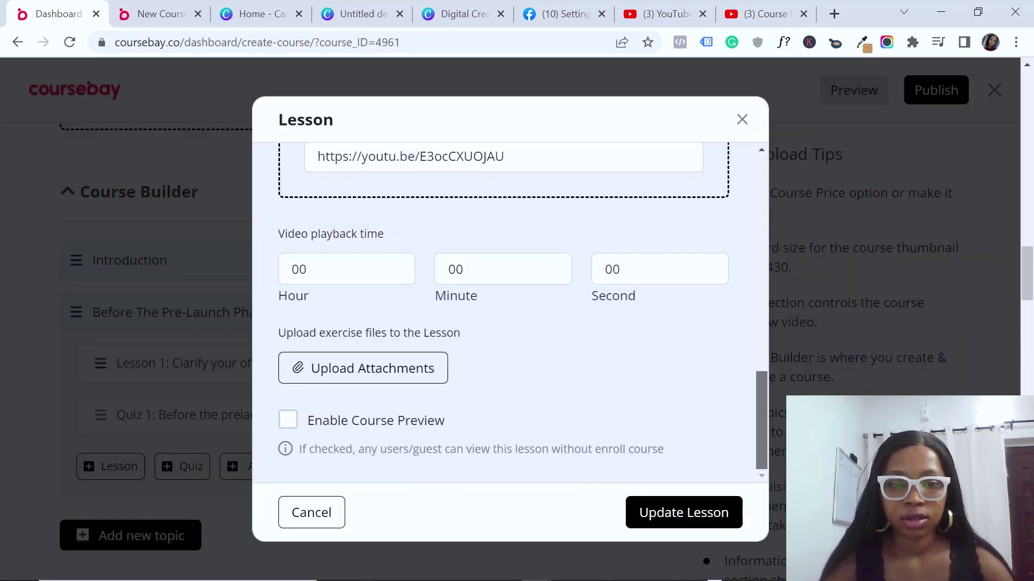
pyautogui.click(322, 377)
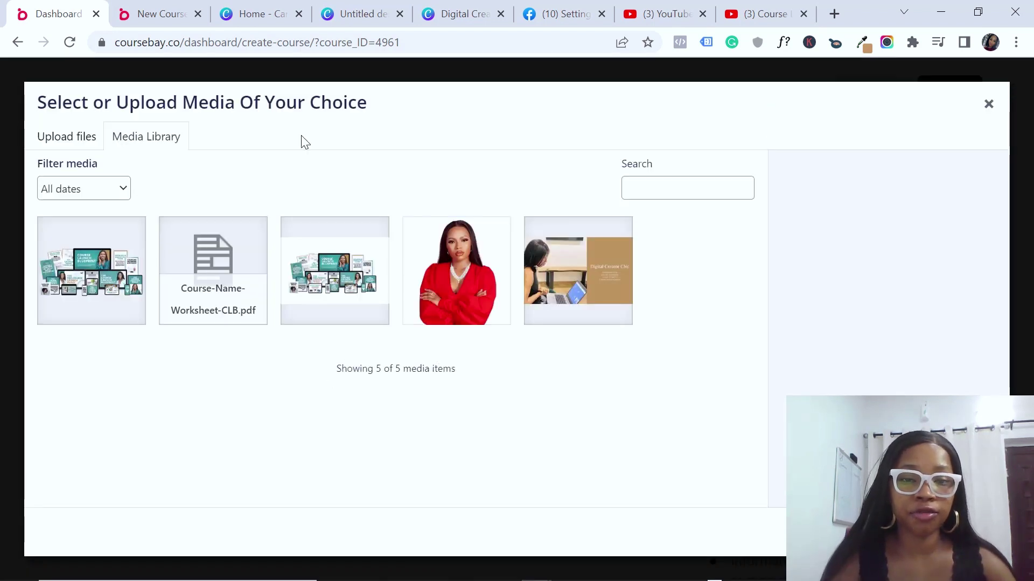
pyautogui.click(74, 141)
pyautogui.click(509, 358)
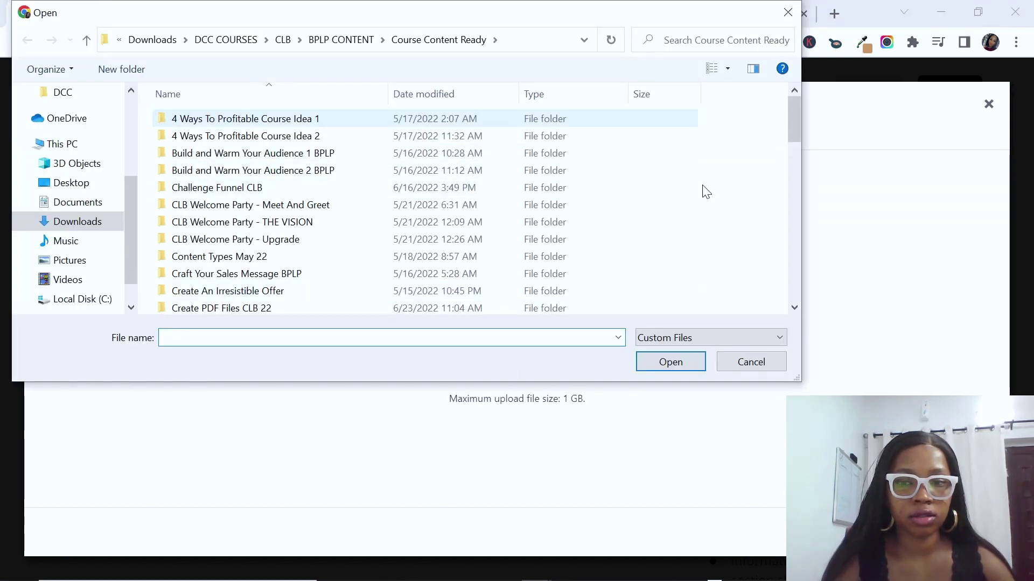
pyautogui.moveTo(785, 141); pyautogui.dragTo(795, 299)
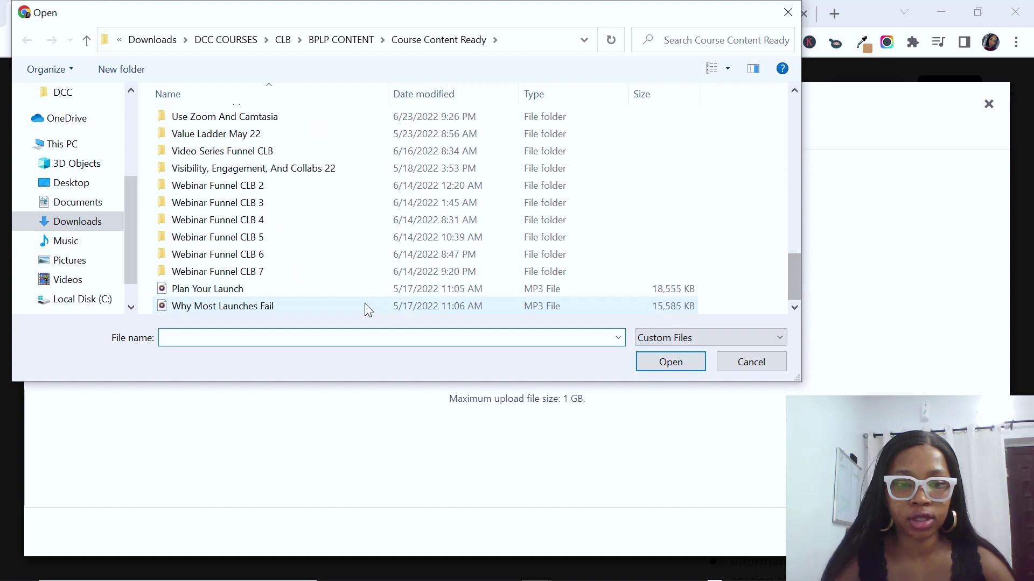
pyautogui.doubleClick(351, 289)
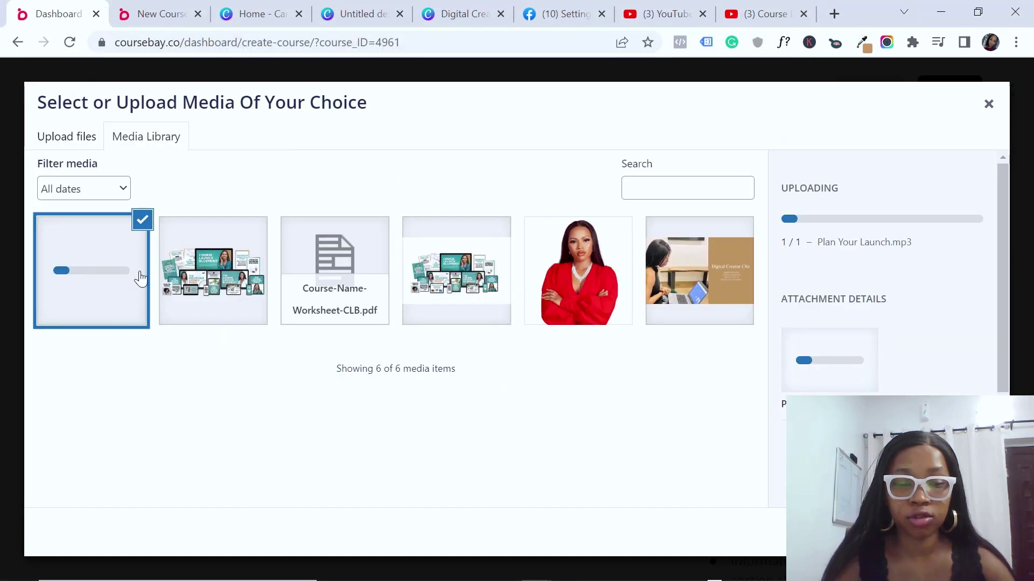
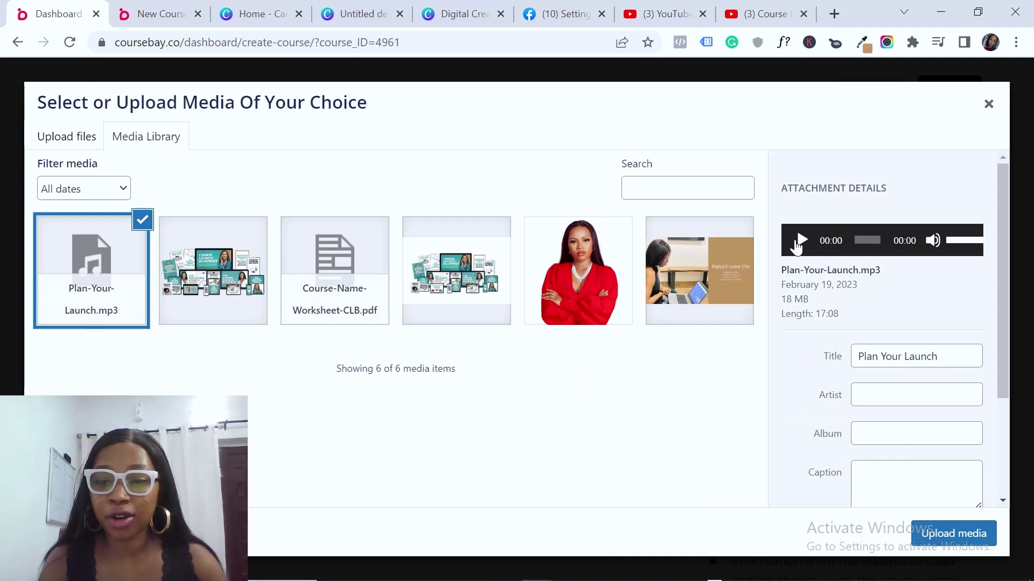
pyautogui.click(954, 533)
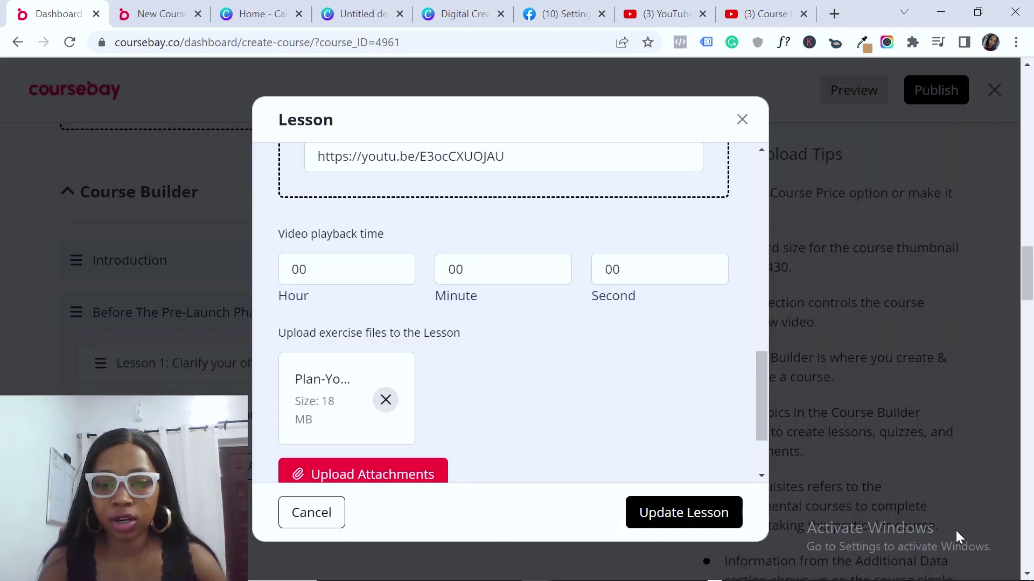
pyautogui.moveTo(761, 376); pyautogui.dragTo(763, 191)
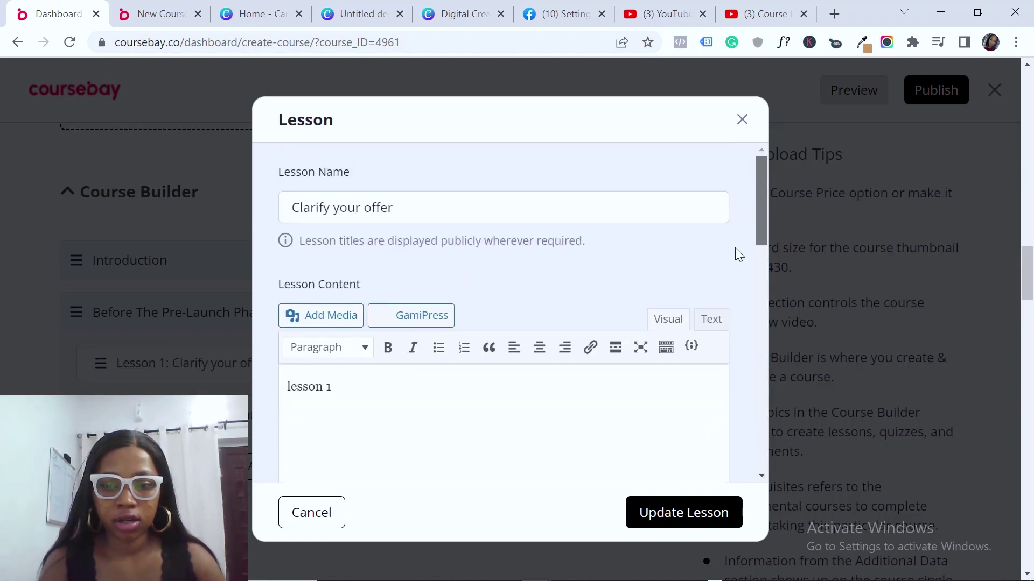
pyautogui.click(665, 515)
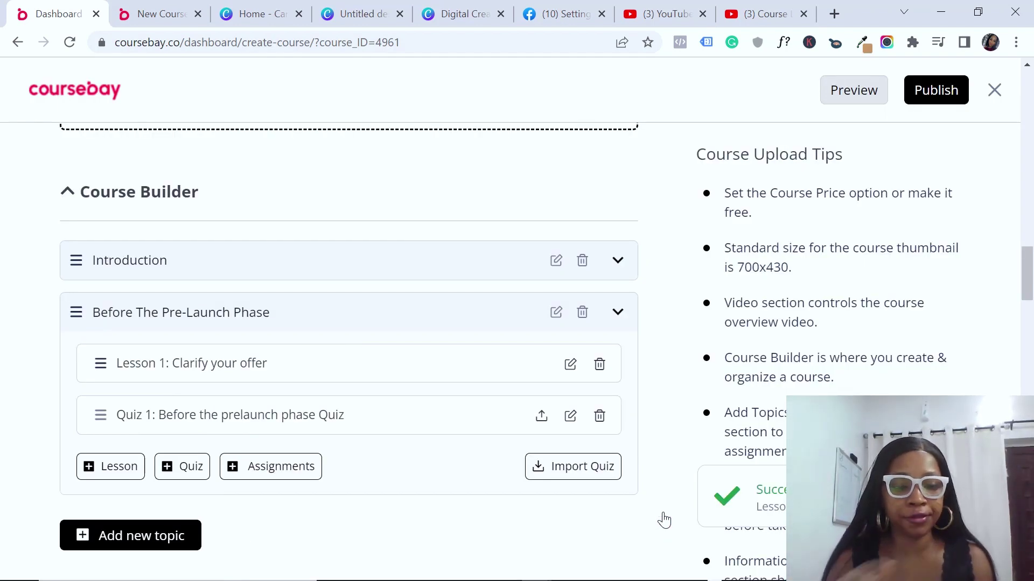
# Step: Add a lesson to Before The Pre-Launch Phase named "Plan your launch" with the content text "plan your launch"
pyautogui.click(121, 474)
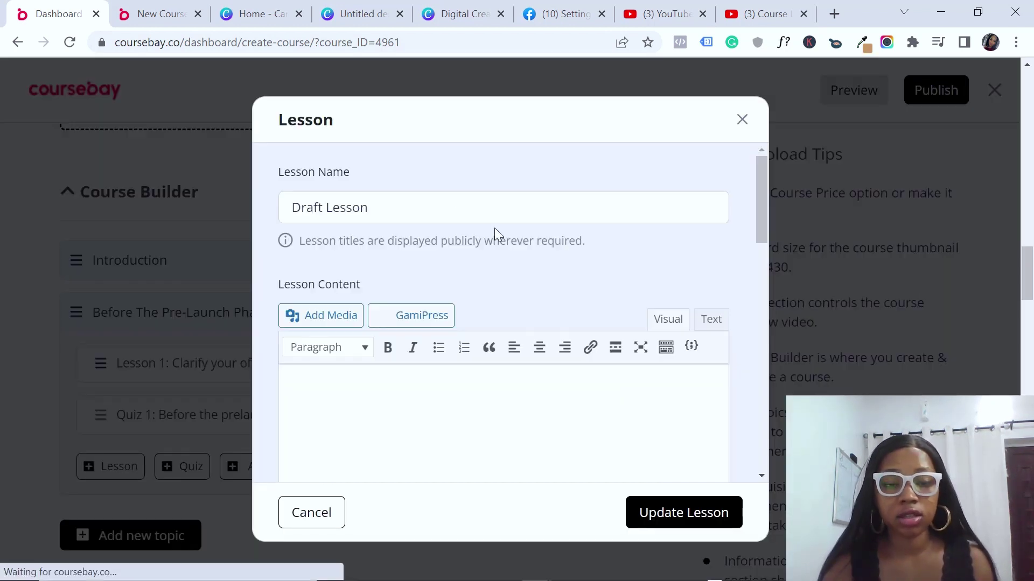
pyautogui.tripleClick(375, 209)
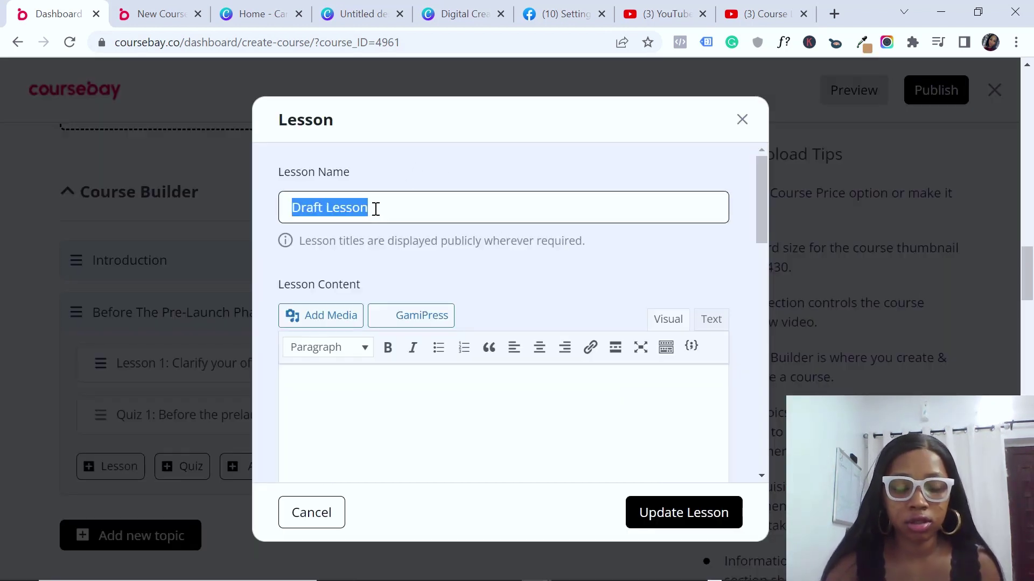
pyautogui.write('Plan your launch')
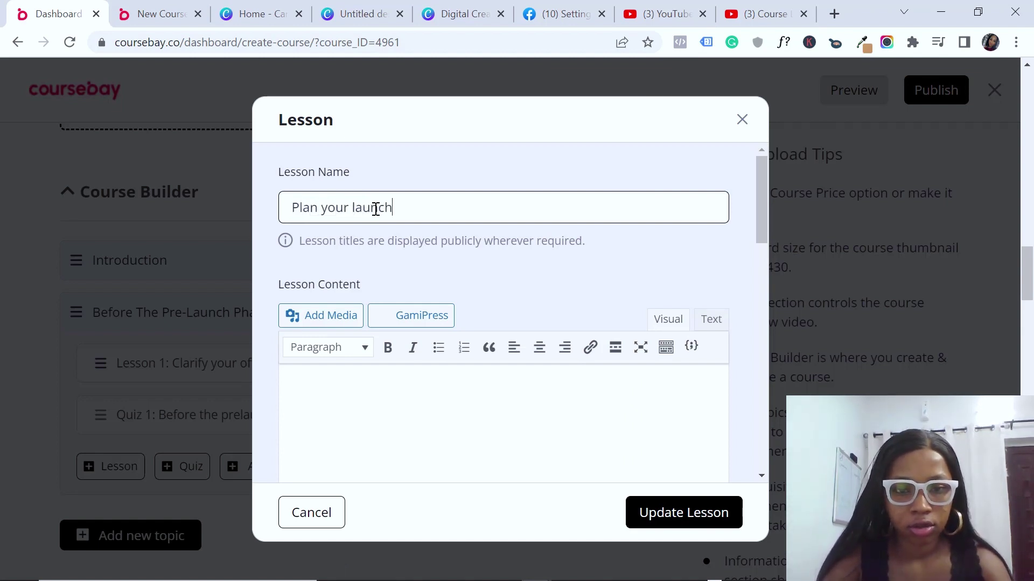
pyautogui.click(438, 387)
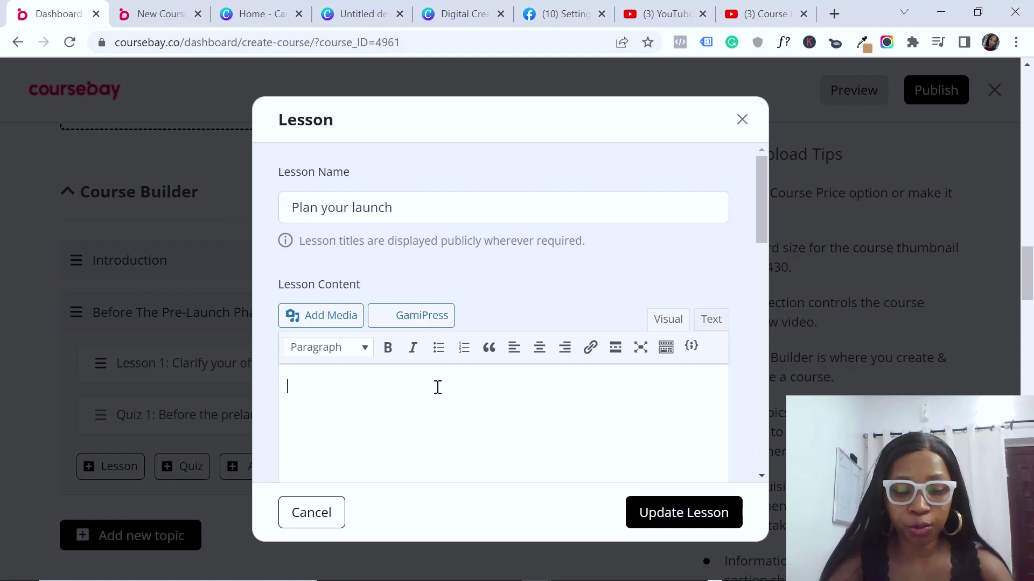
pyautogui.write('plan your launch')
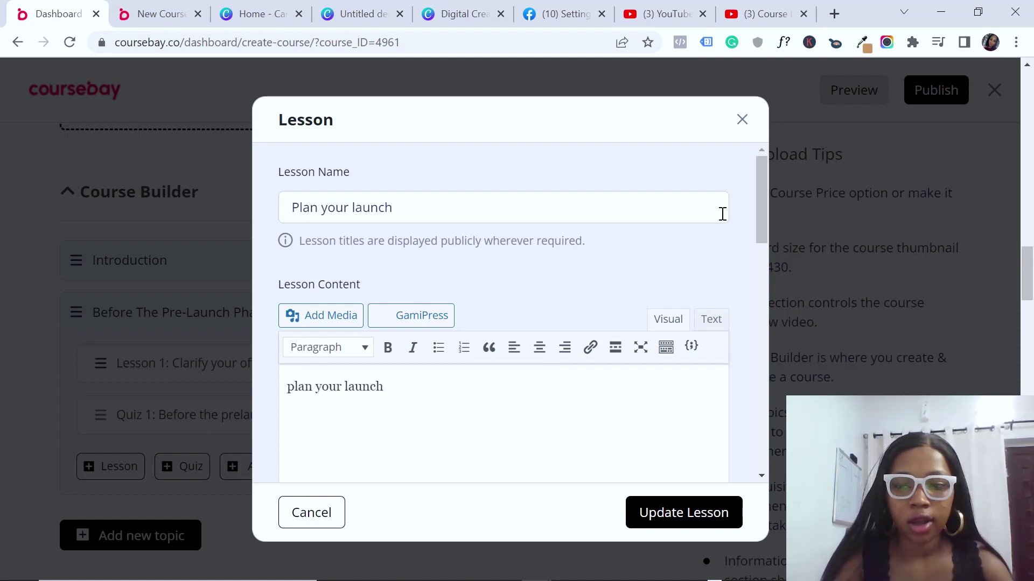
# Step: Attach Plan-Your-Launch.mp3 from the media library to the Plan your launch lesson and save the lesson
pyautogui.moveTo(761, 205); pyautogui.dragTo(774, 450)
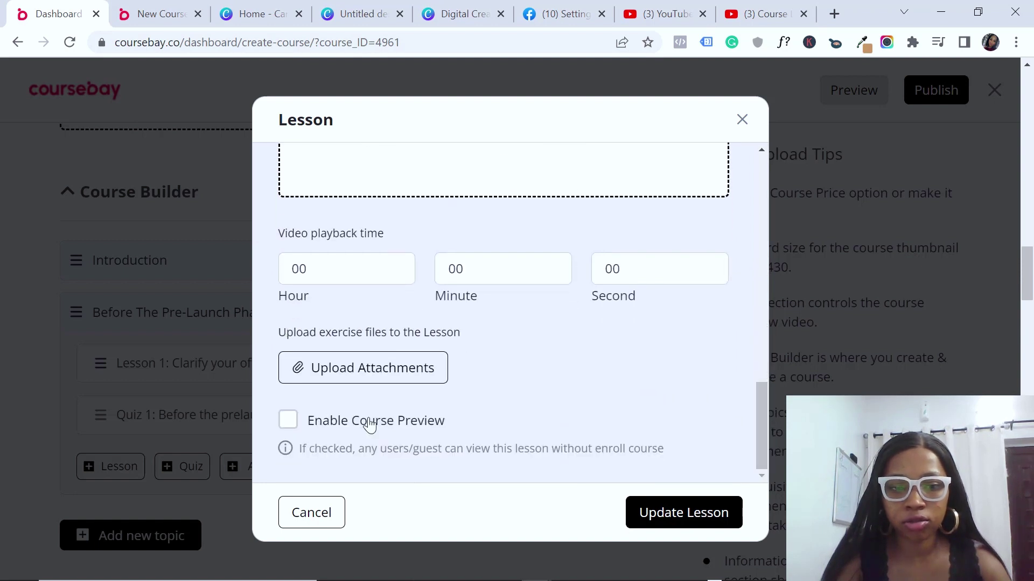
pyautogui.click(369, 377)
pyautogui.click(94, 272)
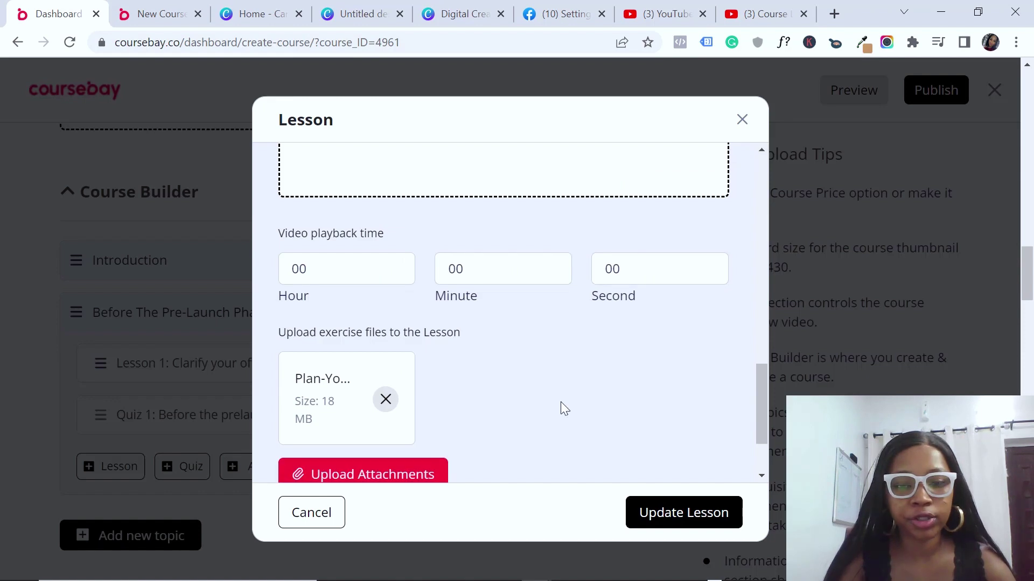
pyautogui.click(676, 516)
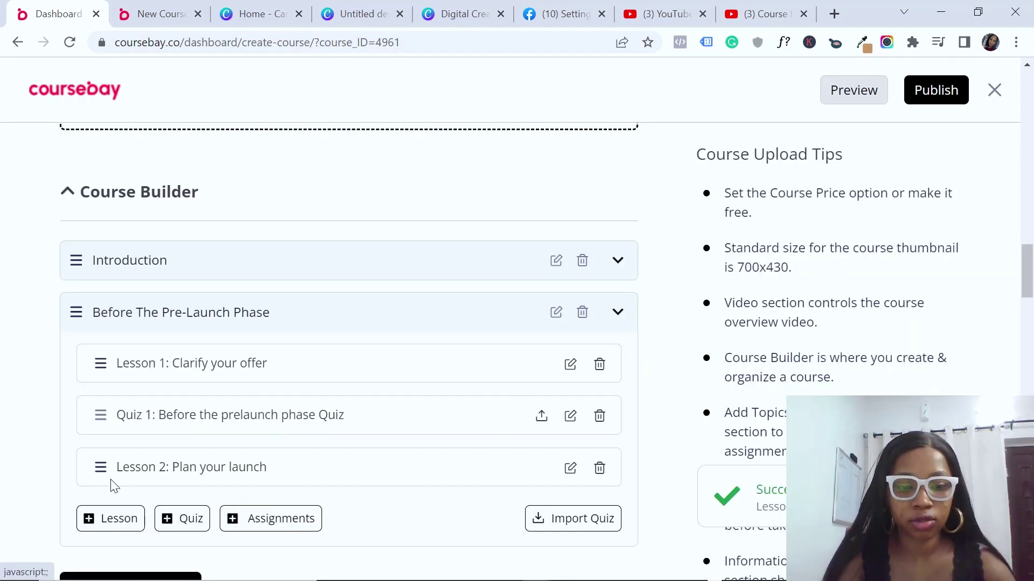
# Step: Reorder the Course Builder with Plan your launch above the quiz and Introduction ahead of Before The Pre-Launch Phase, and collapse the latter topic
pyautogui.moveTo(102, 466); pyautogui.dragTo(100, 413)
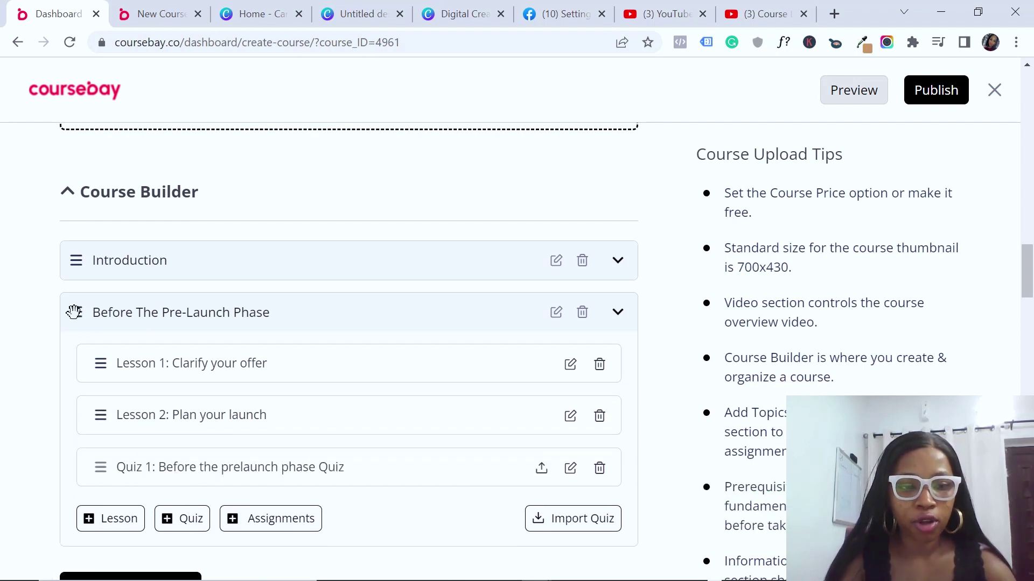
pyautogui.moveTo(70, 312); pyautogui.dragTo(89, 284)
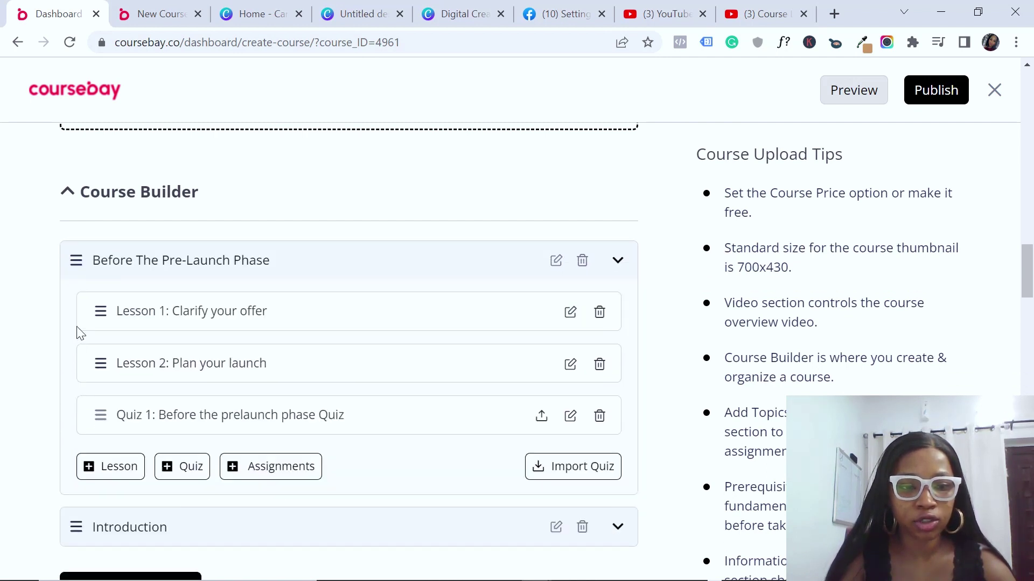
pyautogui.moveTo(75, 527); pyautogui.dragTo(95, 286)
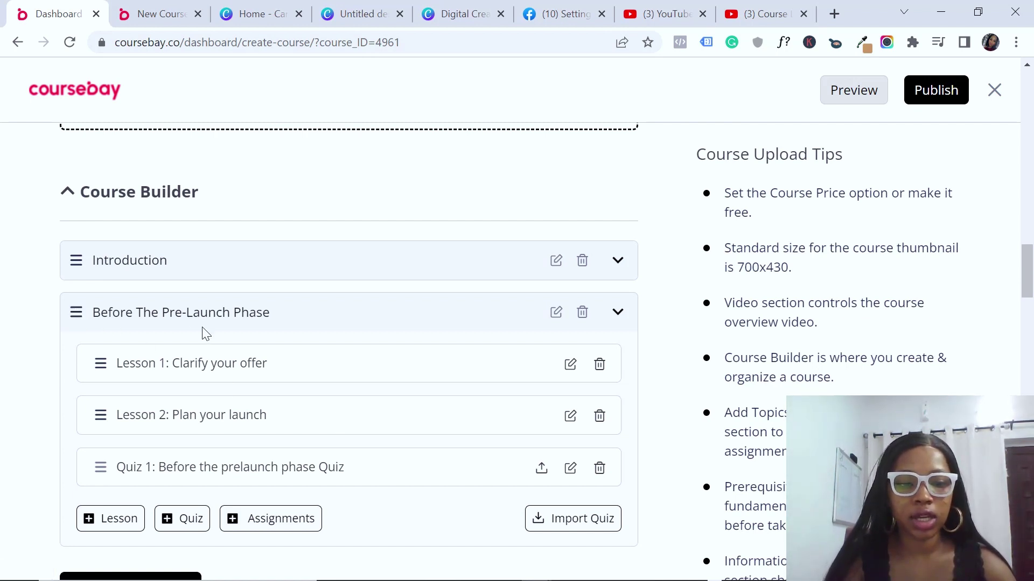
pyautogui.click(223, 310)
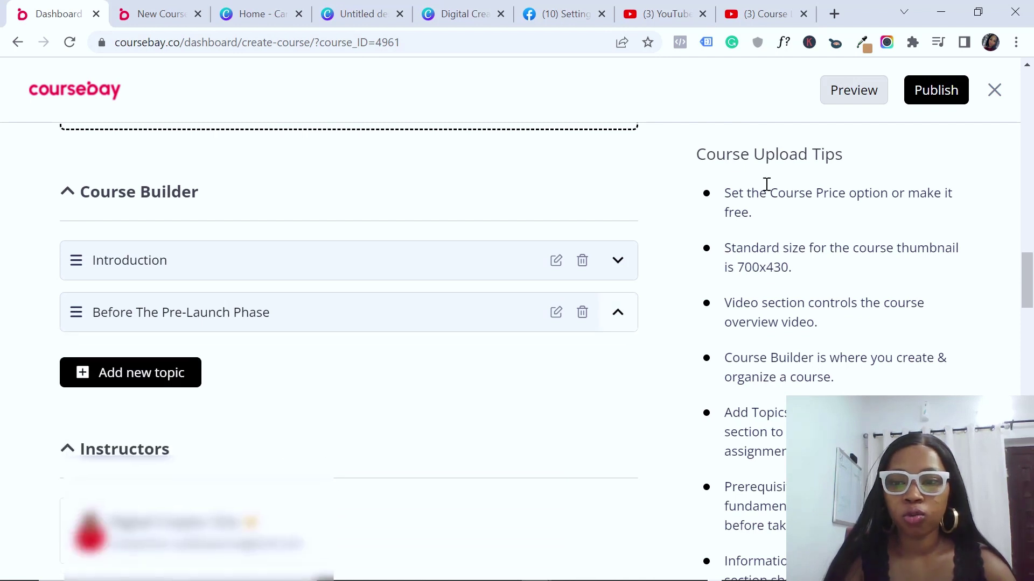
# Step: Preview the course and look over its public page, including the price and intro video
pyautogui.click(859, 102)
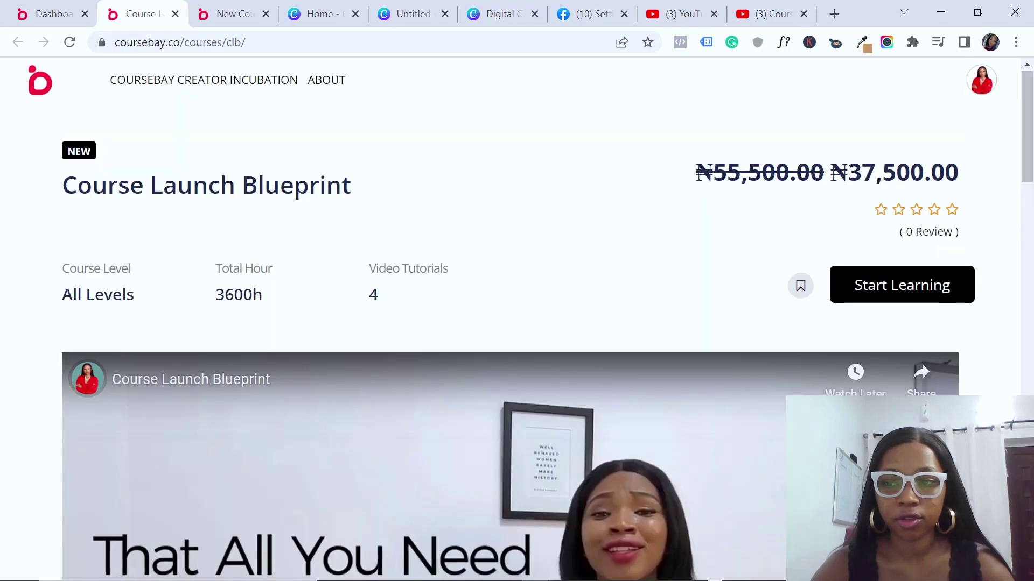
pyautogui.scroll(-5, 1028, 169)
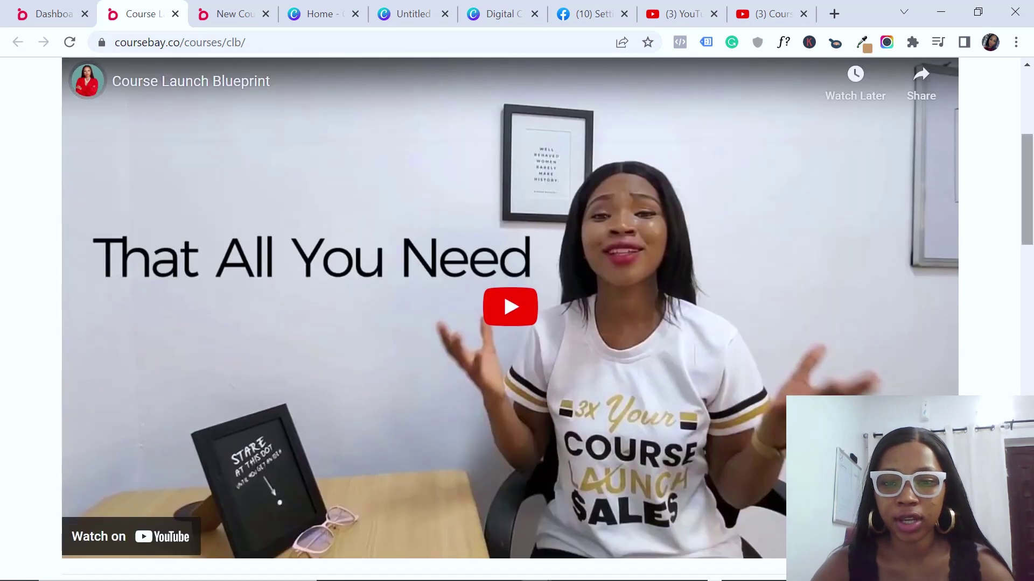
pyautogui.scroll(-10, 941, 201)
pyautogui.scroll(15, 941, 200)
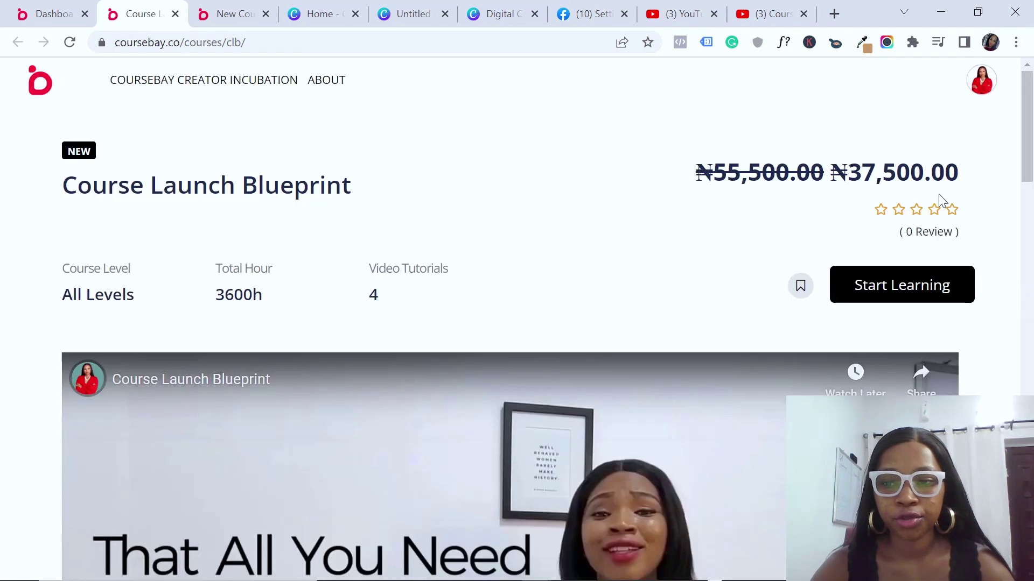
# Step: Start learning the course as a student and check the Welcome Video lesson's exercise files, overview and video
pyautogui.click(891, 287)
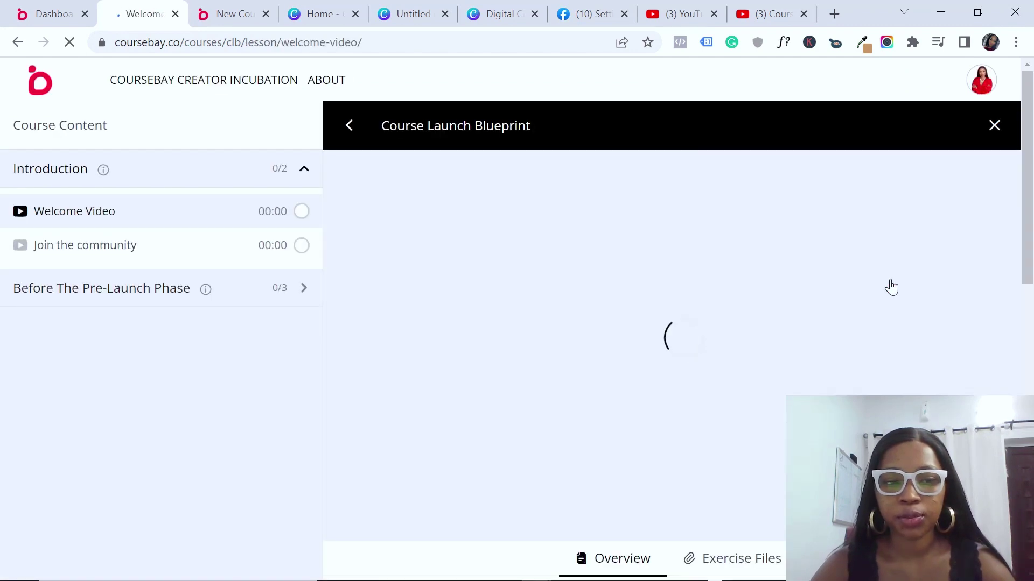
pyautogui.moveTo(1027, 215); pyautogui.dragTo(1031, 371)
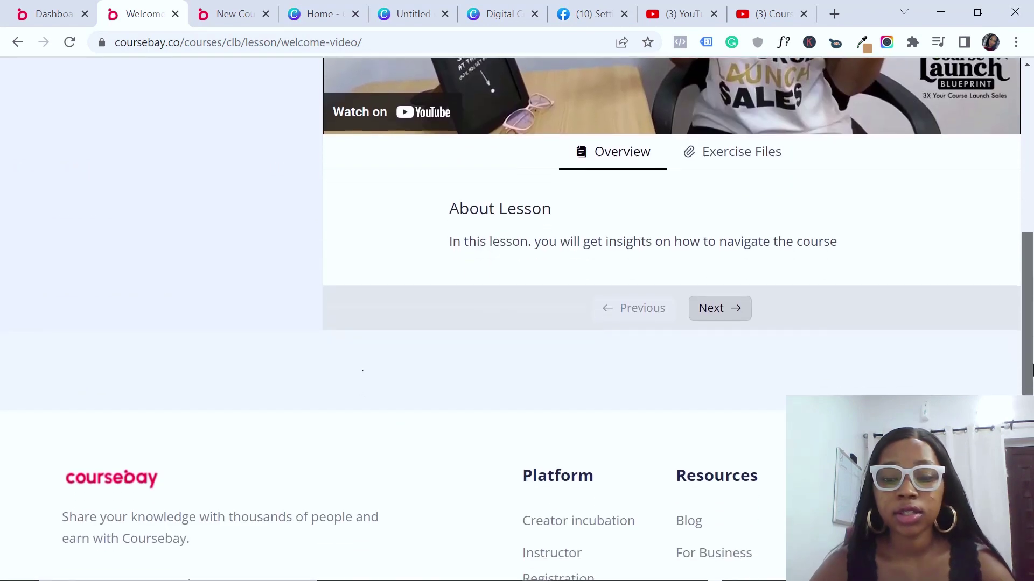
pyautogui.click(763, 168)
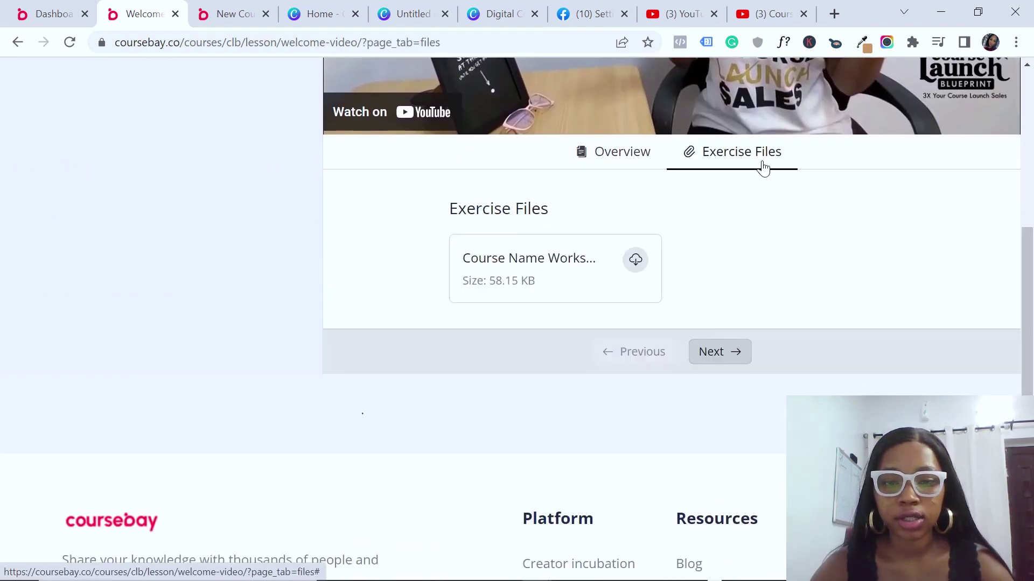
pyautogui.click(626, 153)
pyautogui.moveTo(1028, 269); pyautogui.dragTo(1032, 78)
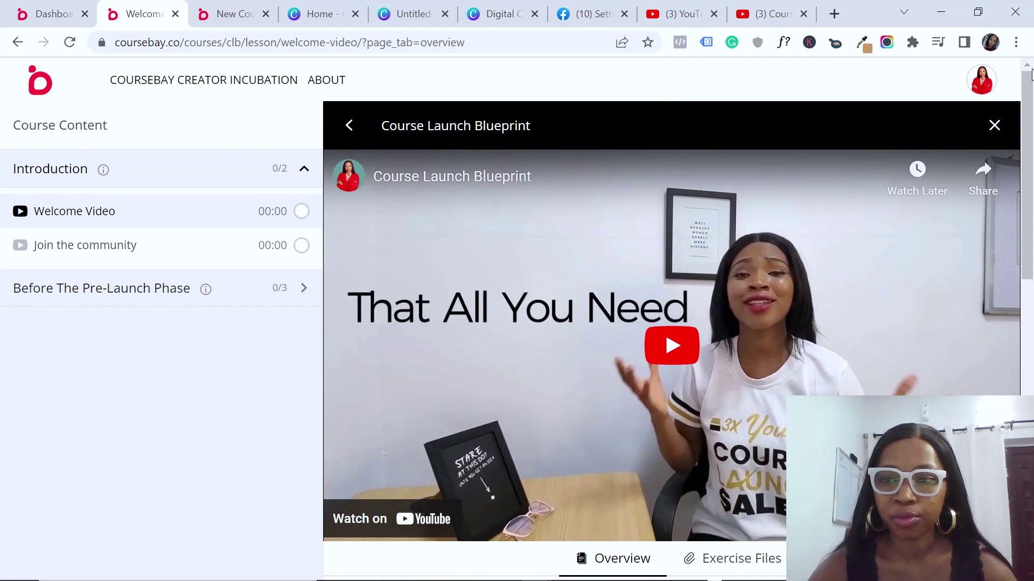
pyautogui.moveTo(1031, 73); pyautogui.dragTo(1032, 174)
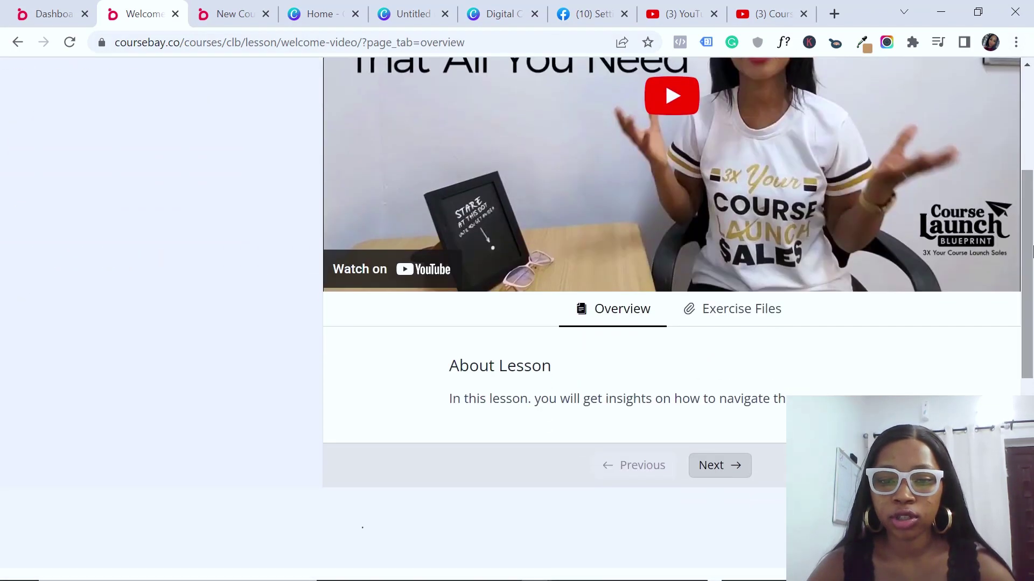
# Step: Recheck the Welcome Video lesson's exercise files and overview, and look over the Join the community lesson
pyautogui.click(738, 315)
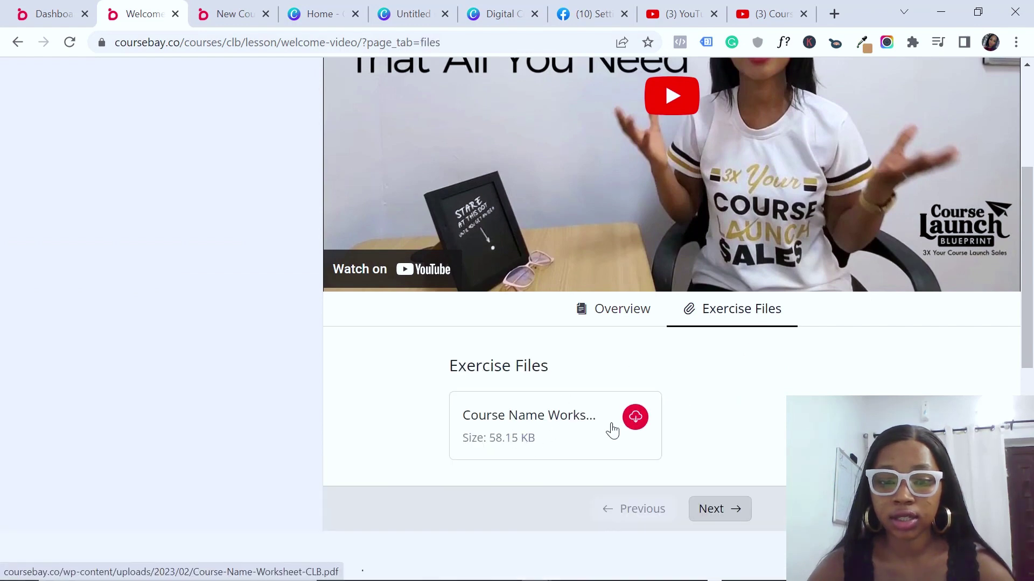
pyautogui.click(639, 328)
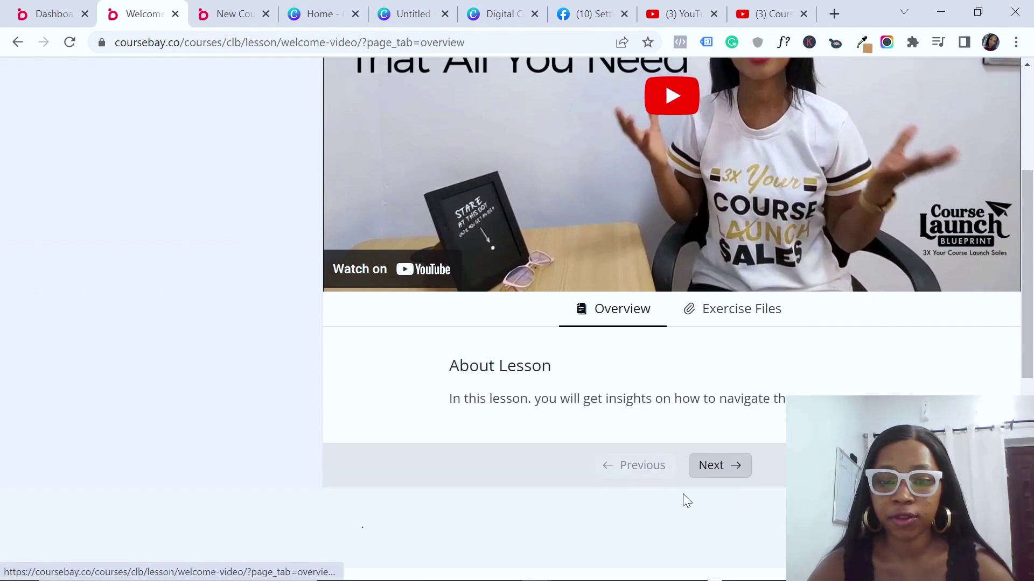
pyautogui.click(704, 466)
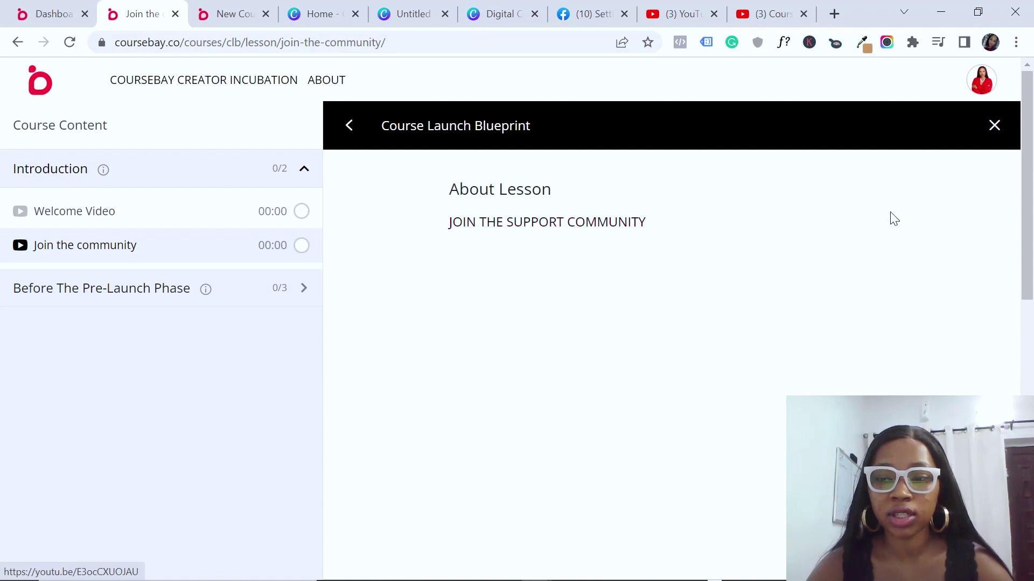
pyautogui.scroll(-5, 1032, 235)
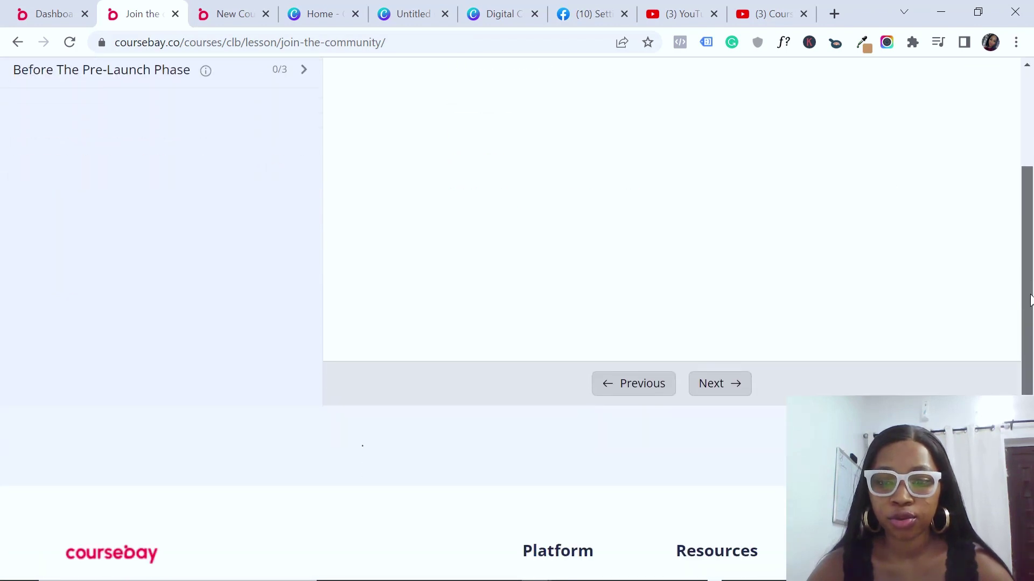
# Step: Advance to the Clarify your offer lesson and check its exercise files and overview
pyautogui.click(736, 385)
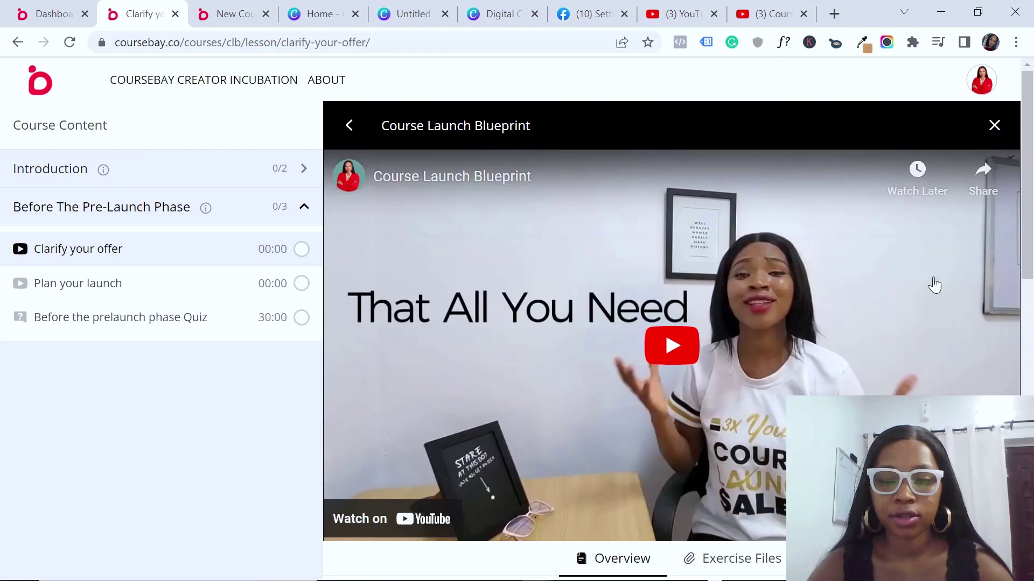
pyautogui.scroll(-5, 819, 325)
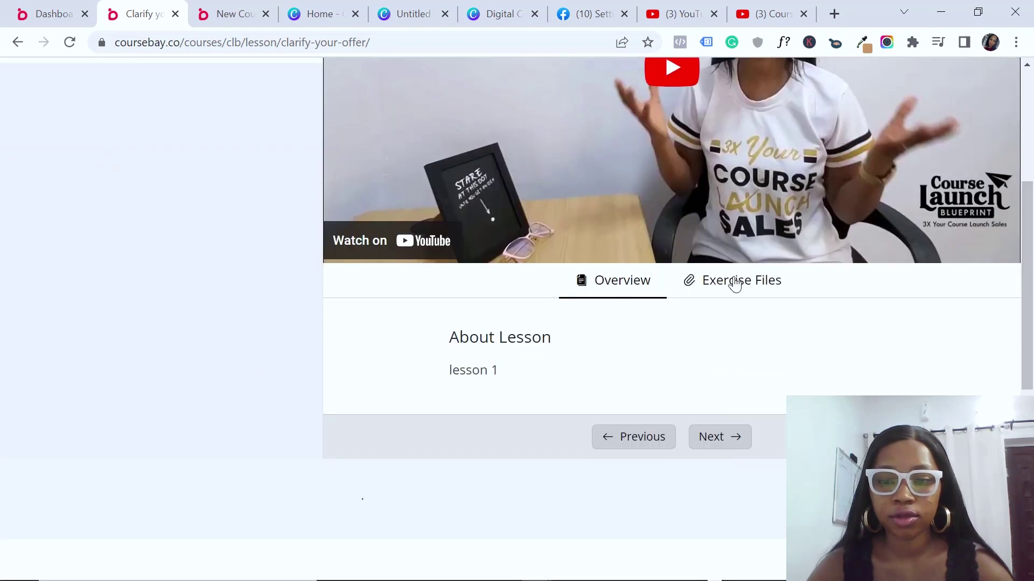
pyautogui.click(735, 283)
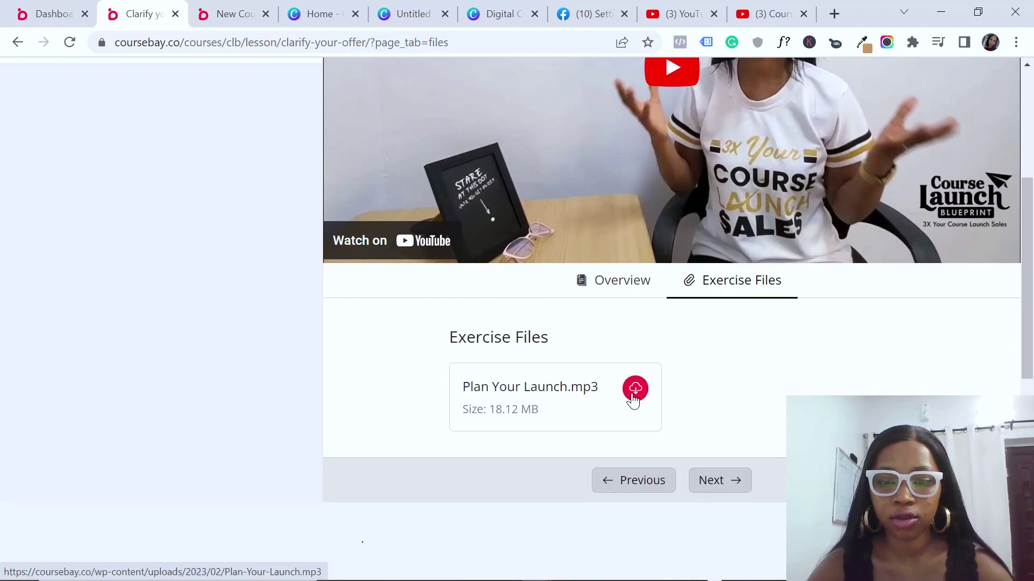
pyautogui.click(637, 292)
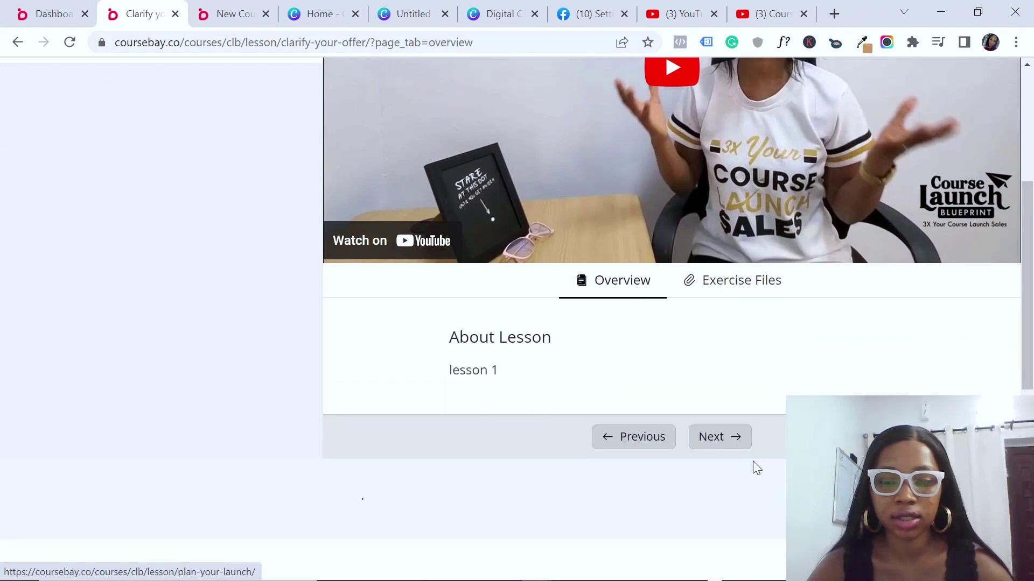
# Step: Advance to the Plan your launch lesson and download Plan Your Launch.mp3 from its exercise files
pyautogui.click(741, 446)
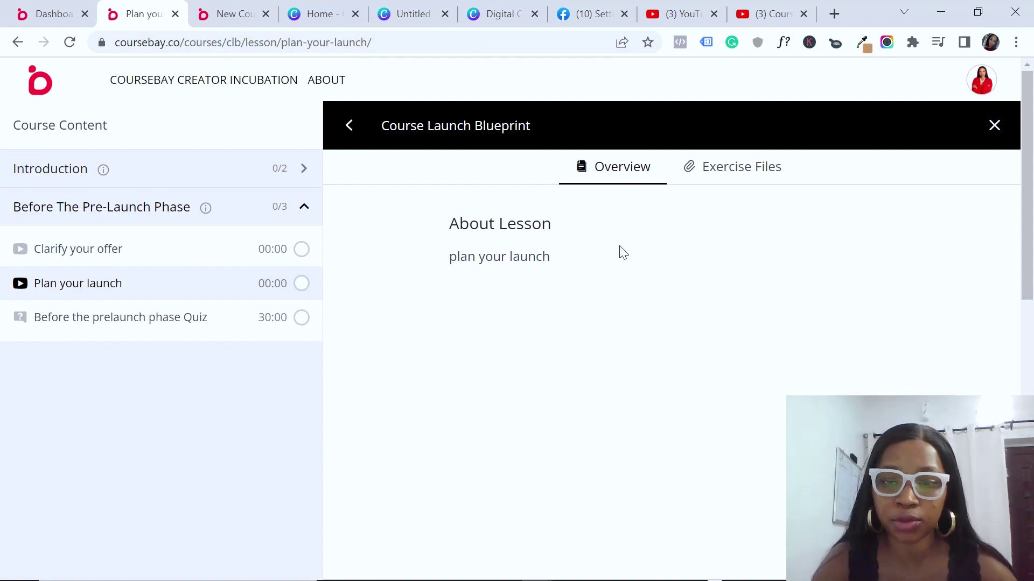
pyautogui.click(734, 165)
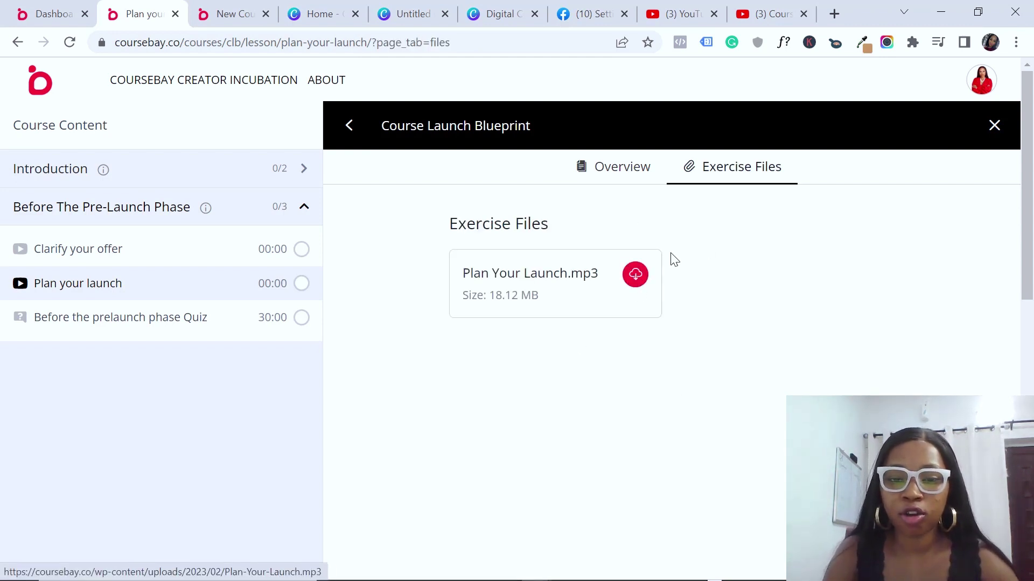
pyautogui.click(569, 291)
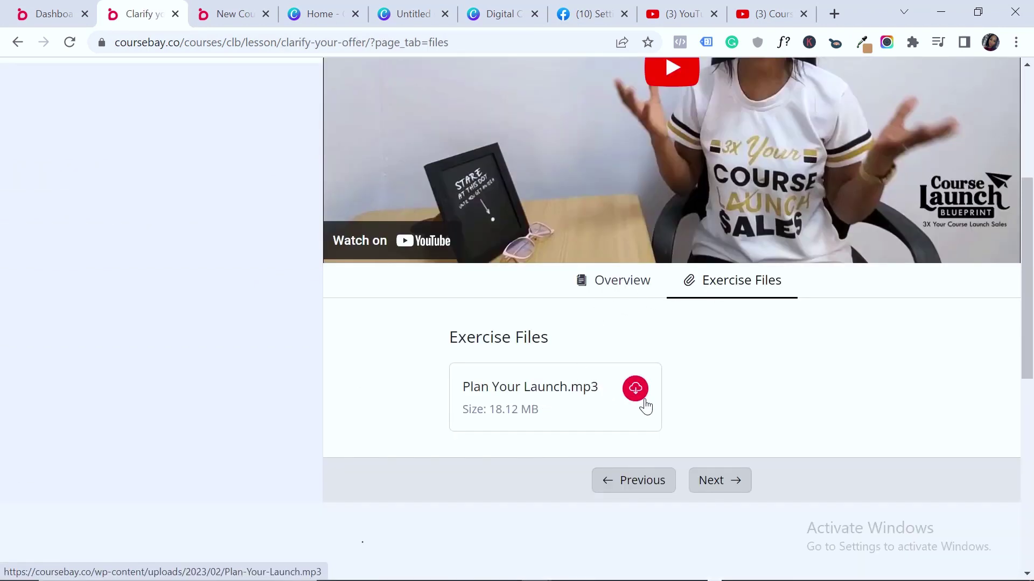
pyautogui.click(624, 282)
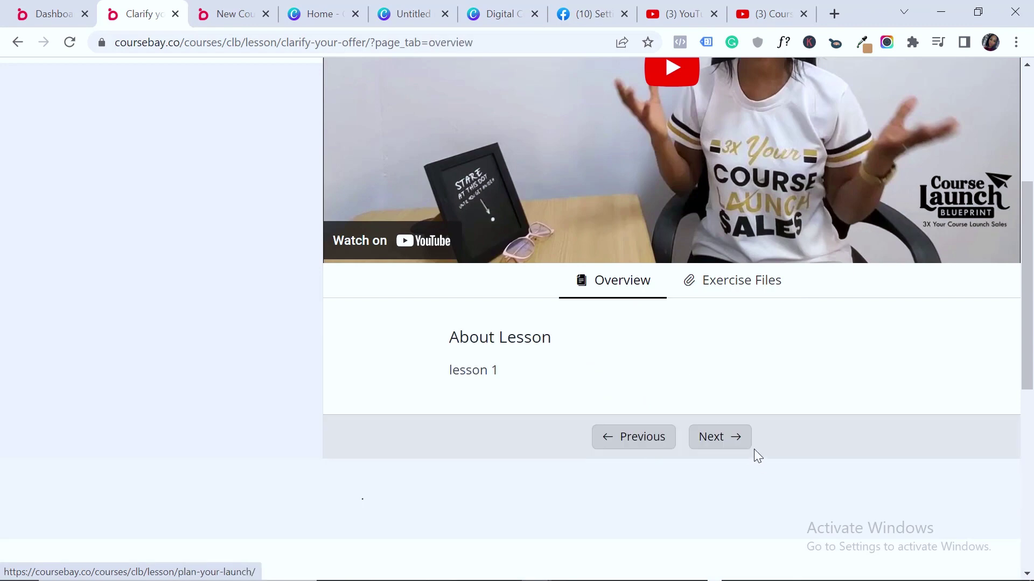
pyautogui.click(743, 446)
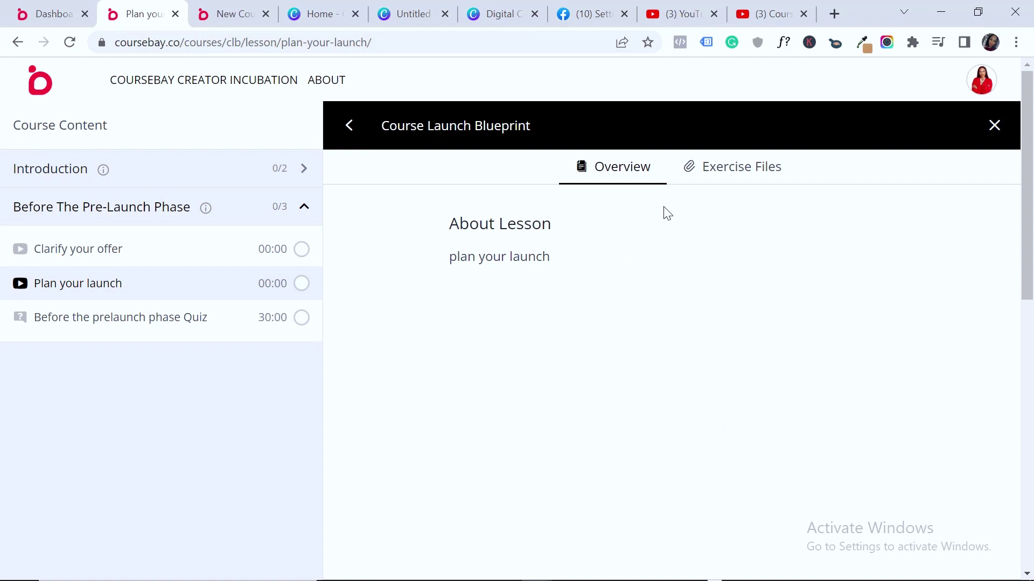
pyautogui.click(735, 163)
pyautogui.click(643, 276)
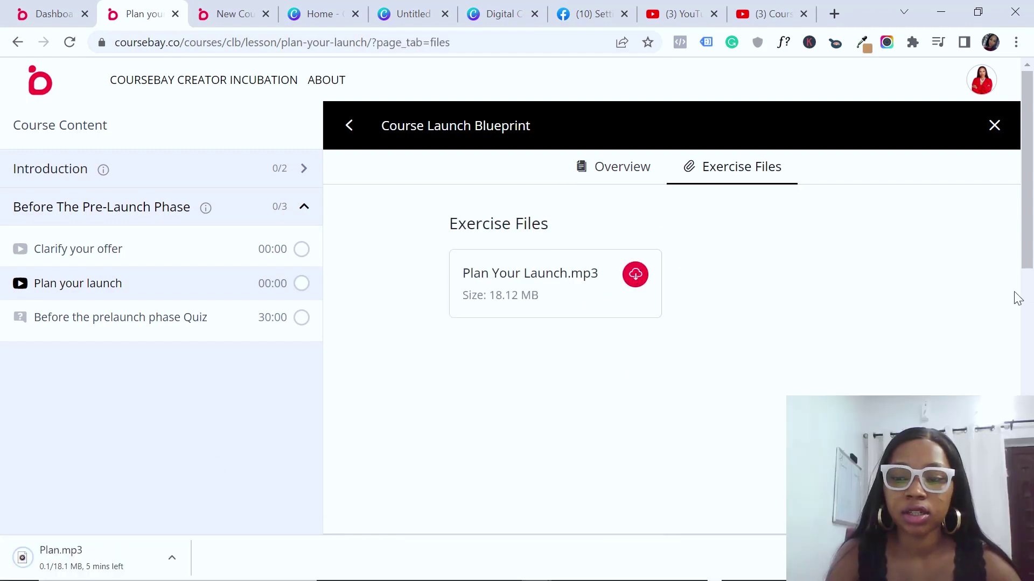
# Step: Open the Before the prelaunch phase Quiz and review its question count, time limit, attempts and passing grade
pyautogui.scroll(-3, 1006, 286)
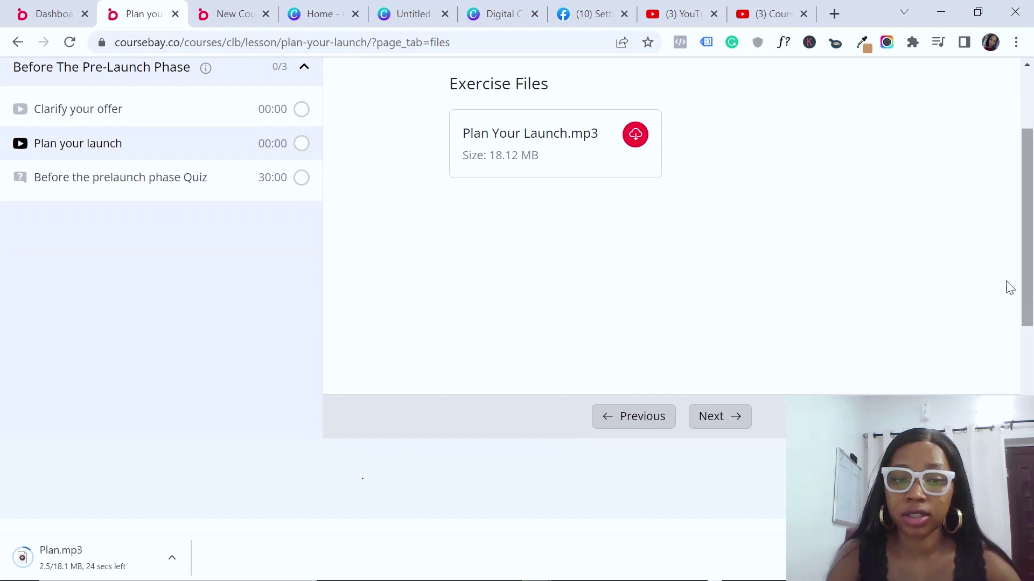
pyautogui.click(202, 193)
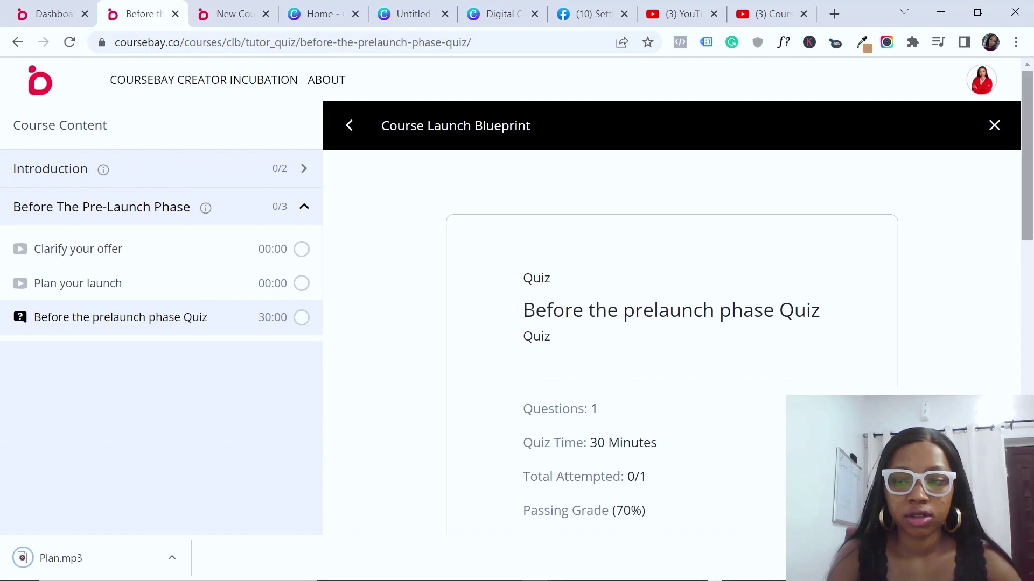
pyautogui.scroll(-2, 1030, 276)
pyautogui.scroll(-5, 1030, 276)
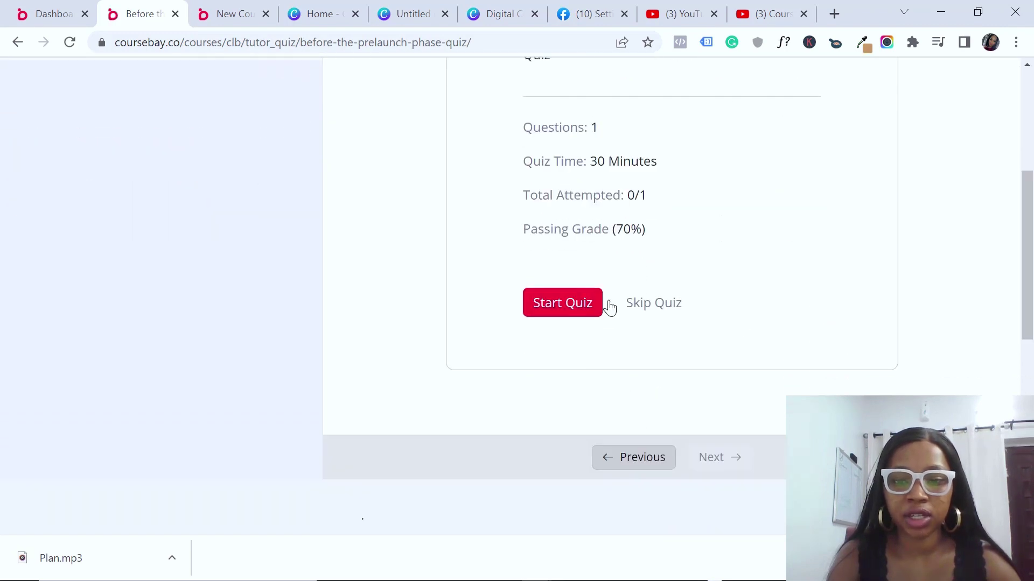
pyautogui.scroll(7, 947, 261)
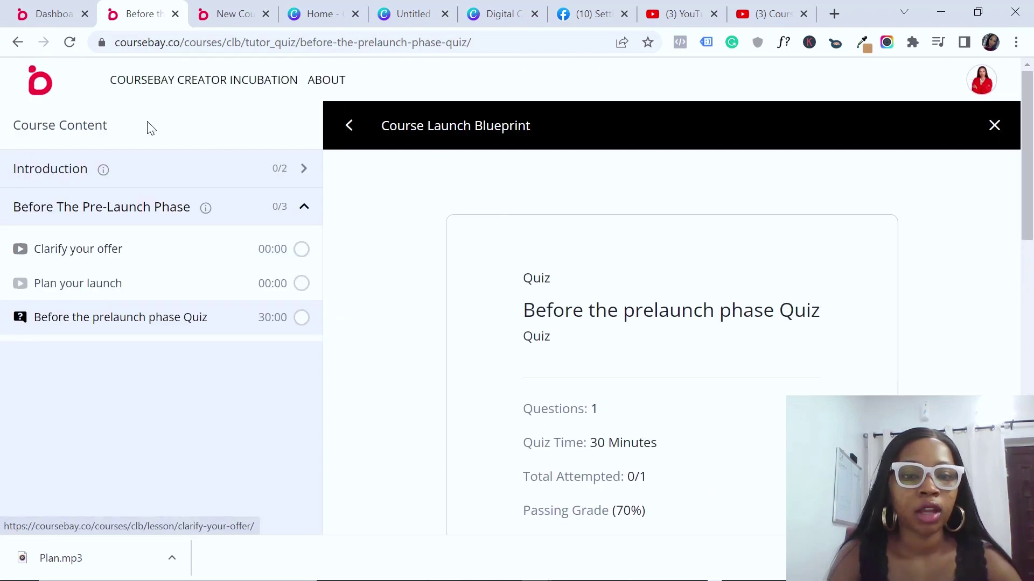
# Step: Go back through the visited lessons to the Course Launch Blueprint public page
pyautogui.click(17, 41)
pyautogui.click(17, 41)
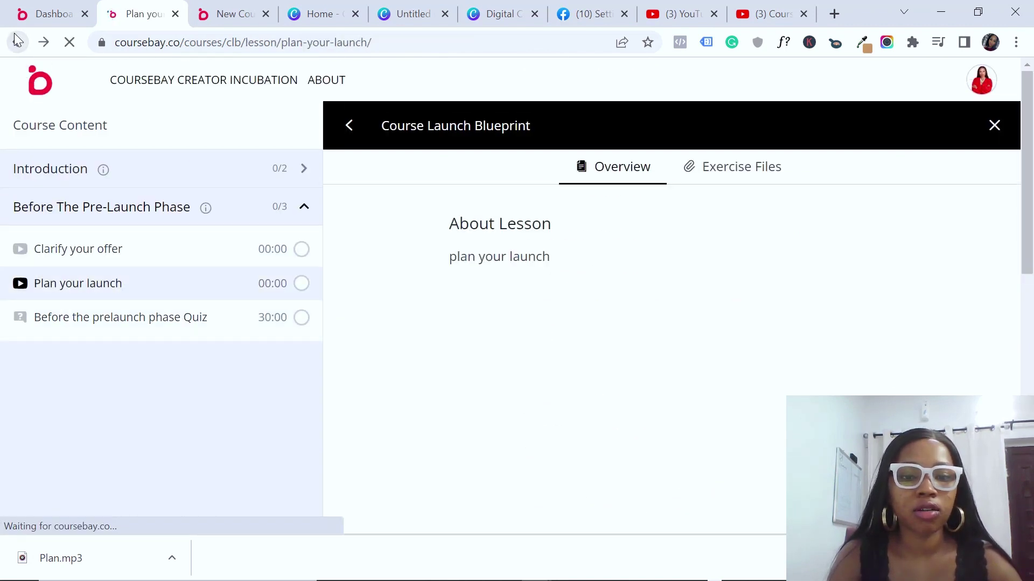
pyautogui.click(17, 41)
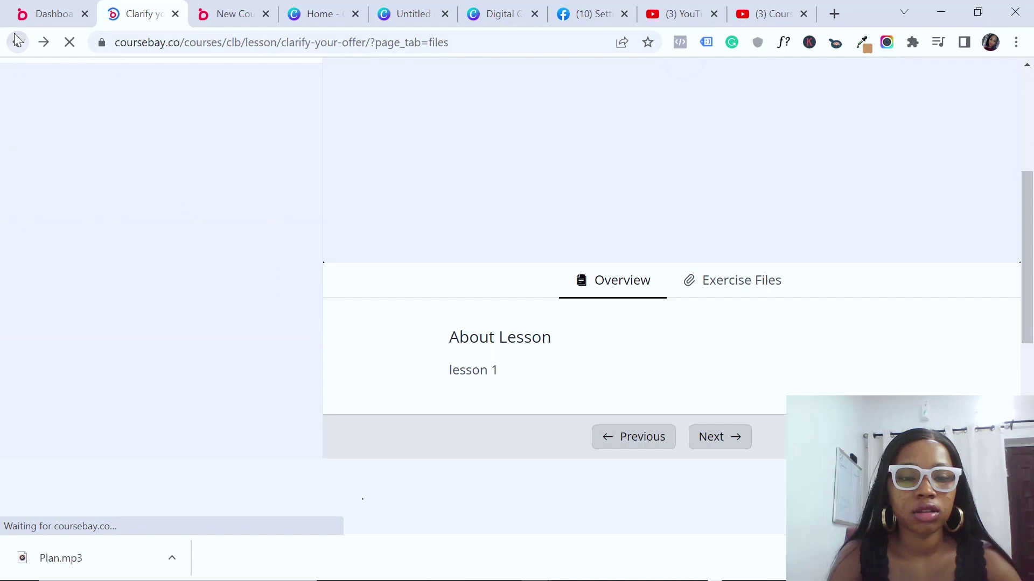
pyautogui.click(17, 41)
pyautogui.click(18, 41)
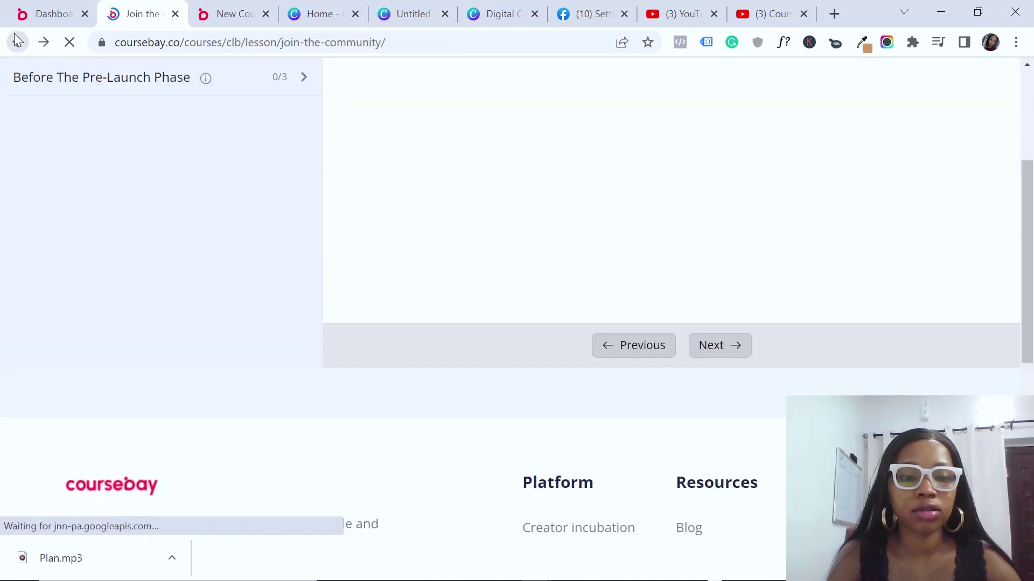
pyautogui.click(17, 41)
pyautogui.click(18, 41)
pyautogui.click(18, 40)
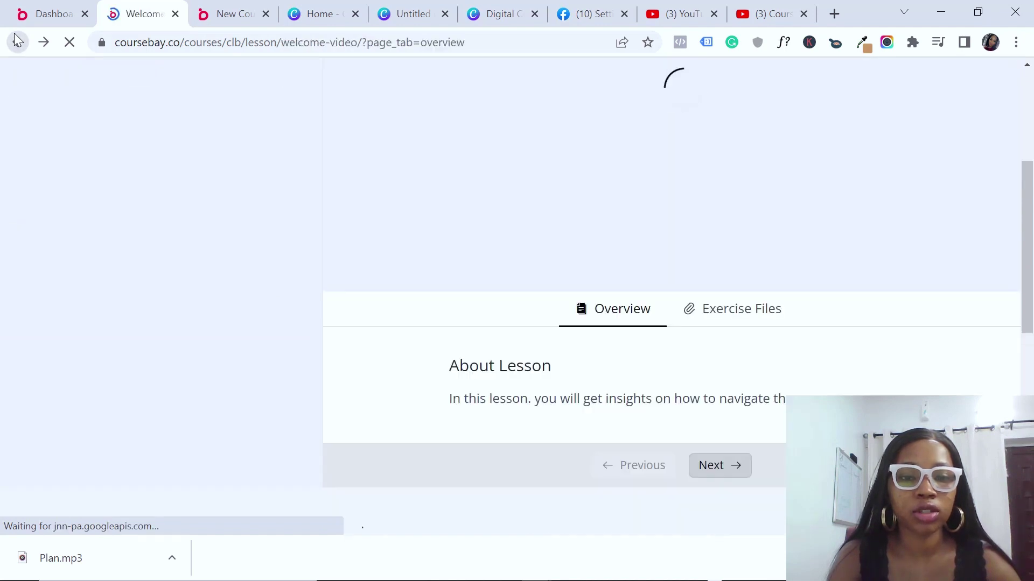
pyautogui.click(17, 41)
pyautogui.click(17, 40)
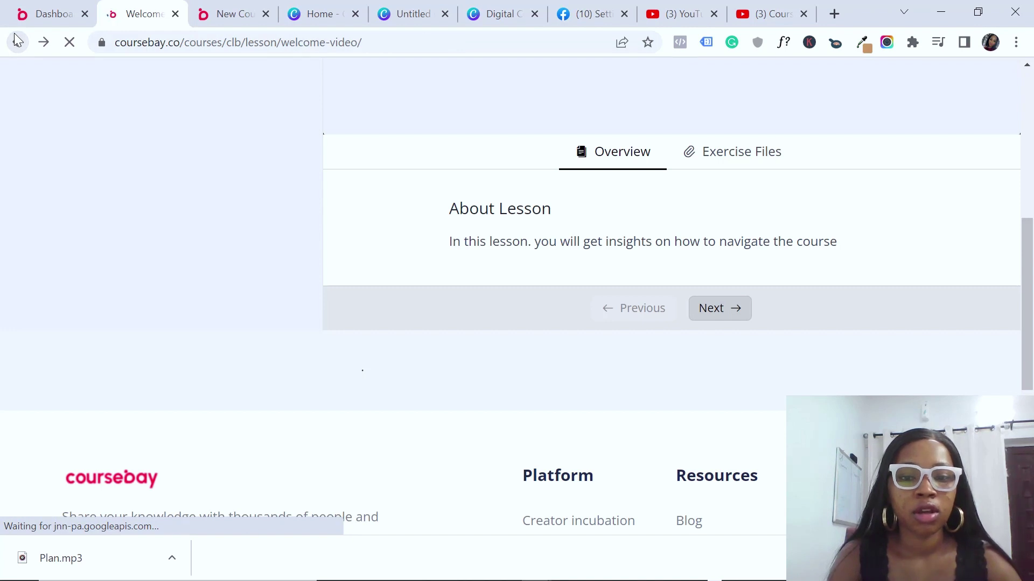
pyautogui.click(17, 41)
# Step: Copy the Course Launch Blueprint public page's web address
pyautogui.click(194, 46)
pyautogui.hotkey('ctrl', 'c')
pyautogui.rightClick(195, 48)
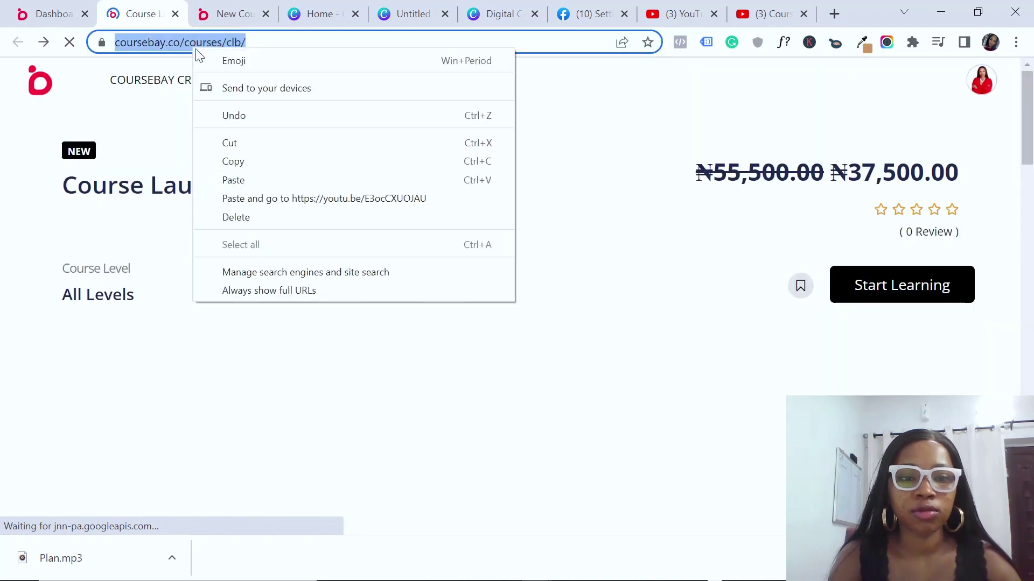
pyautogui.click(233, 161)
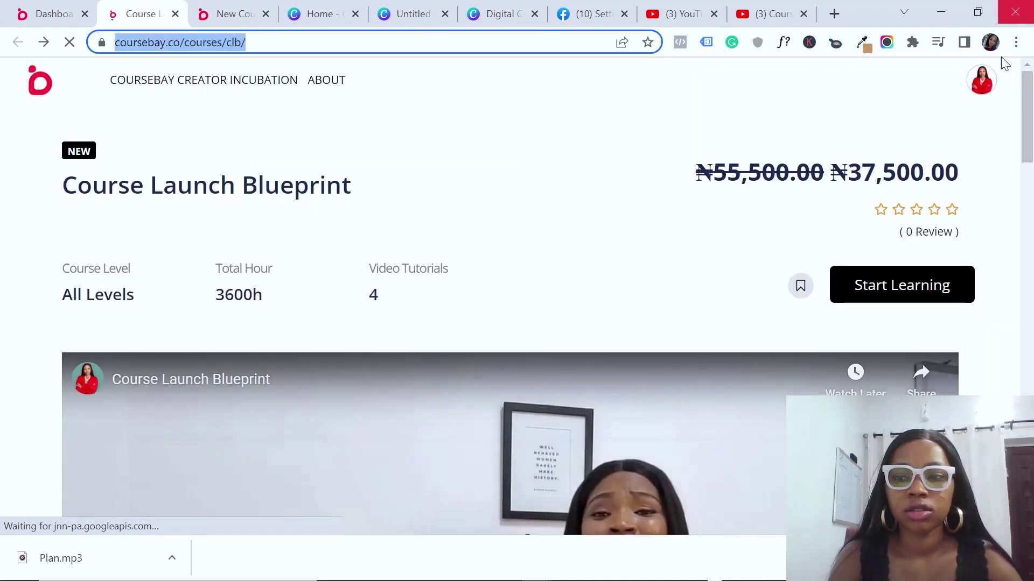
# Step: Open the copied course link coursebay.co/courses/clb/ in a new tab of the Digital browser profile
pyautogui.click(991, 42)
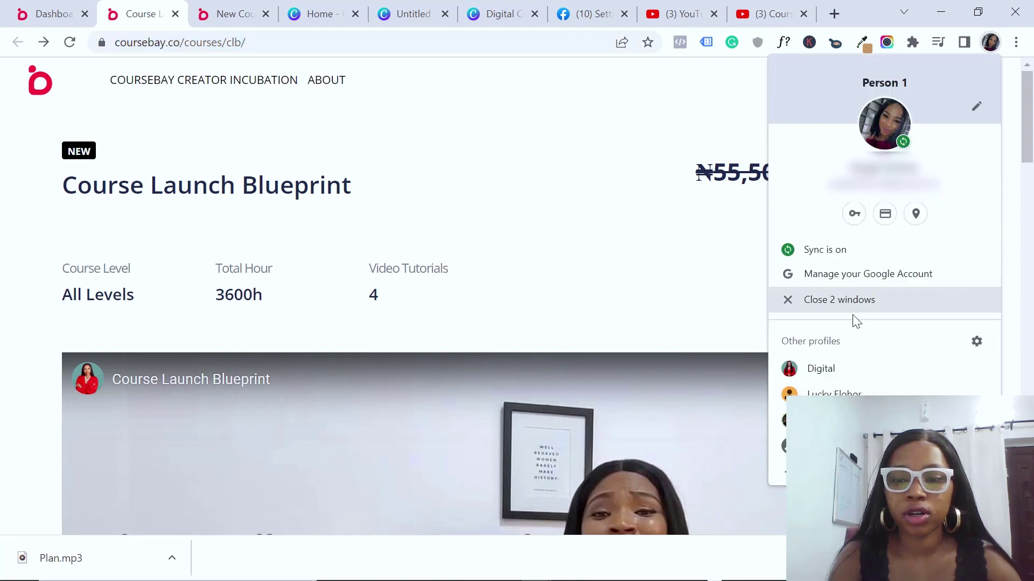
pyautogui.click(841, 366)
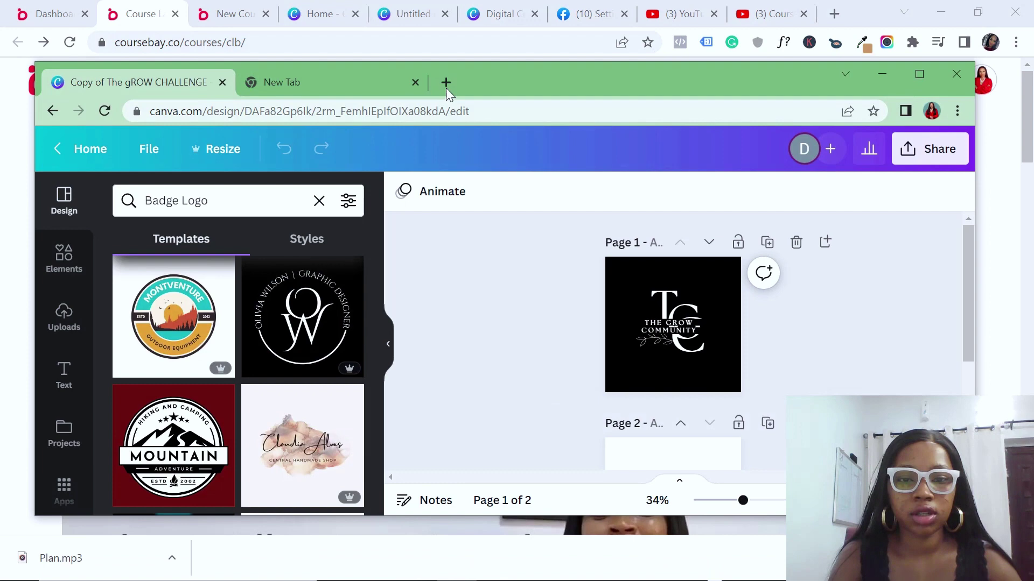
pyautogui.click(447, 85)
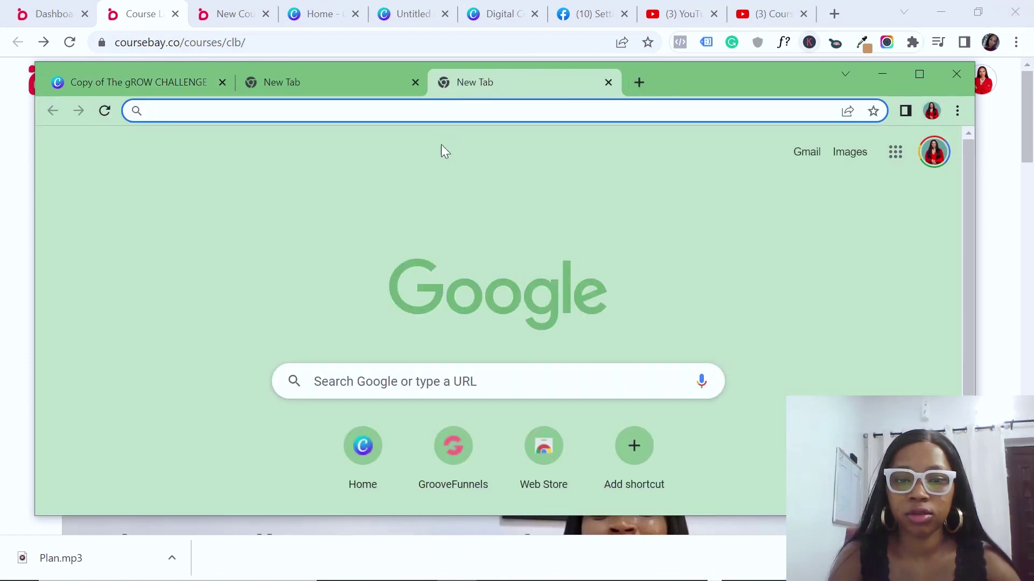
pyautogui.click(448, 111)
pyautogui.hotkey('ctrl', 'v')
pyautogui.press('Return')
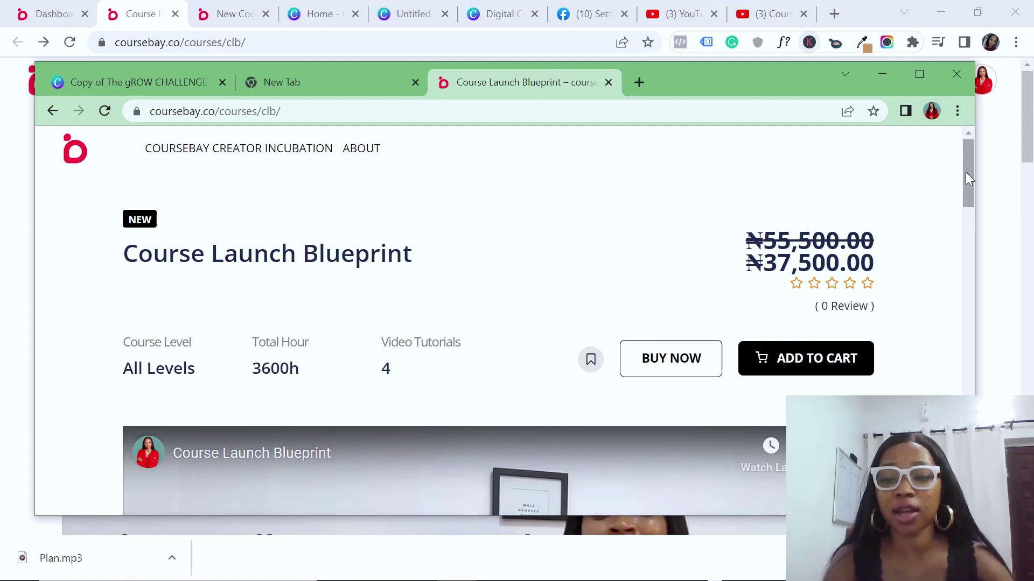
# Step: Look over the public course page as a visitor, expanding the Before The Pre-Launch Phase topic to see its lessons
pyautogui.moveTo(965, 172)
pyautogui.mouseDown()
pyautogui.moveTo(983, 371)
pyautogui.moveTo(973, 153)
pyautogui.mouseUp()
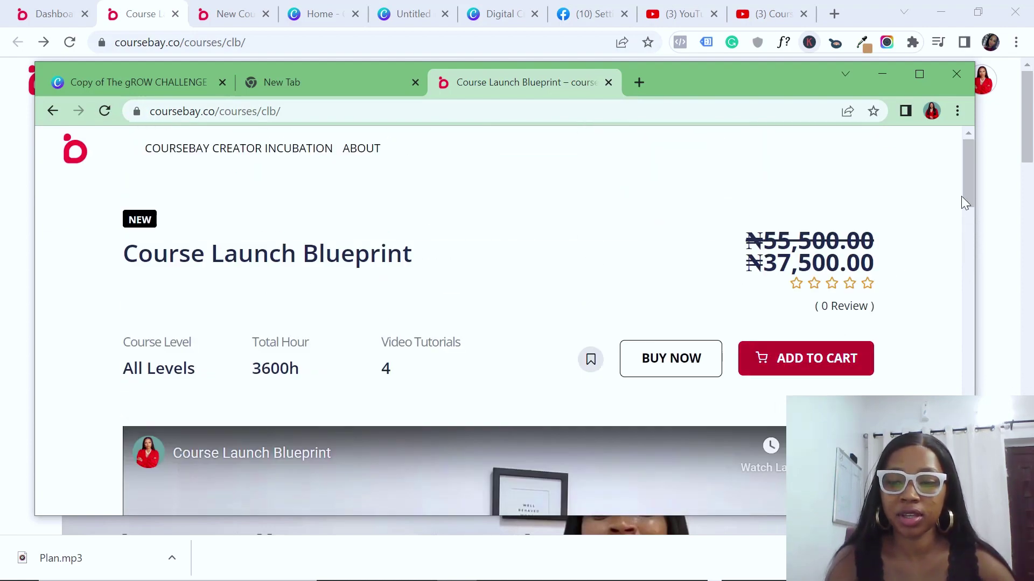
pyautogui.moveTo(968, 176); pyautogui.dragTo(986, 318)
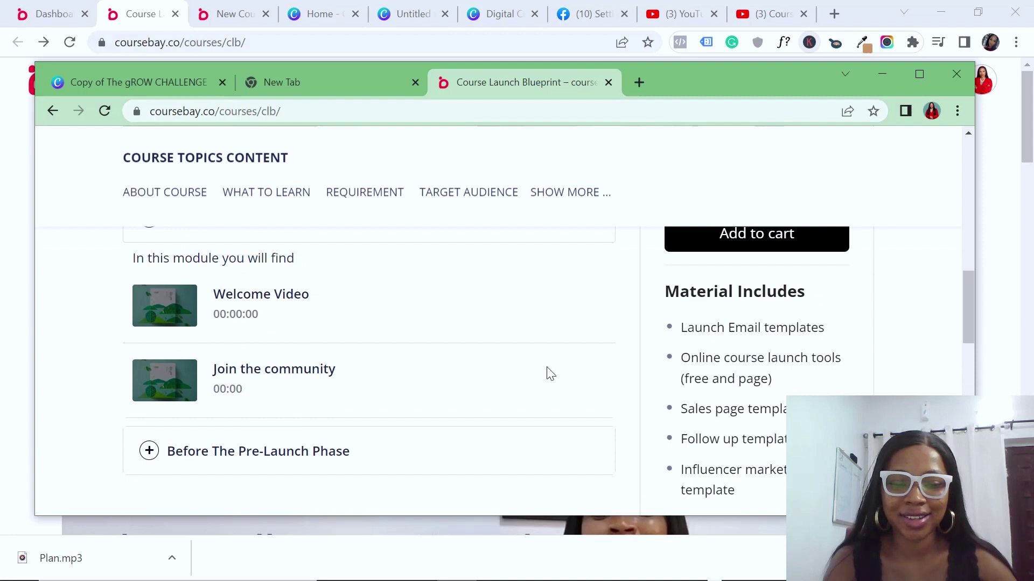
pyautogui.click(177, 450)
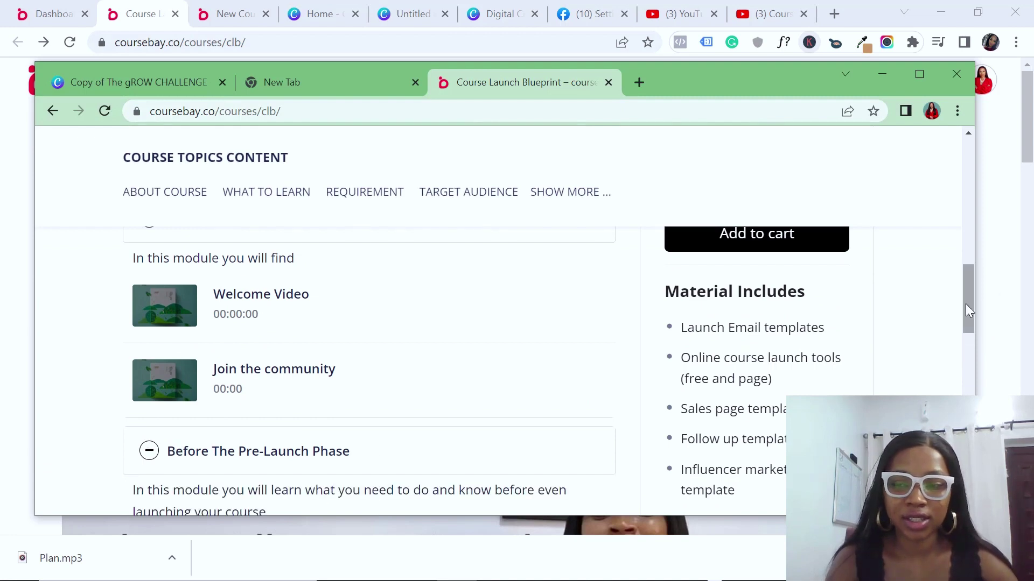
pyautogui.scroll(-5, 967, 311)
pyautogui.scroll(3, 358, 371)
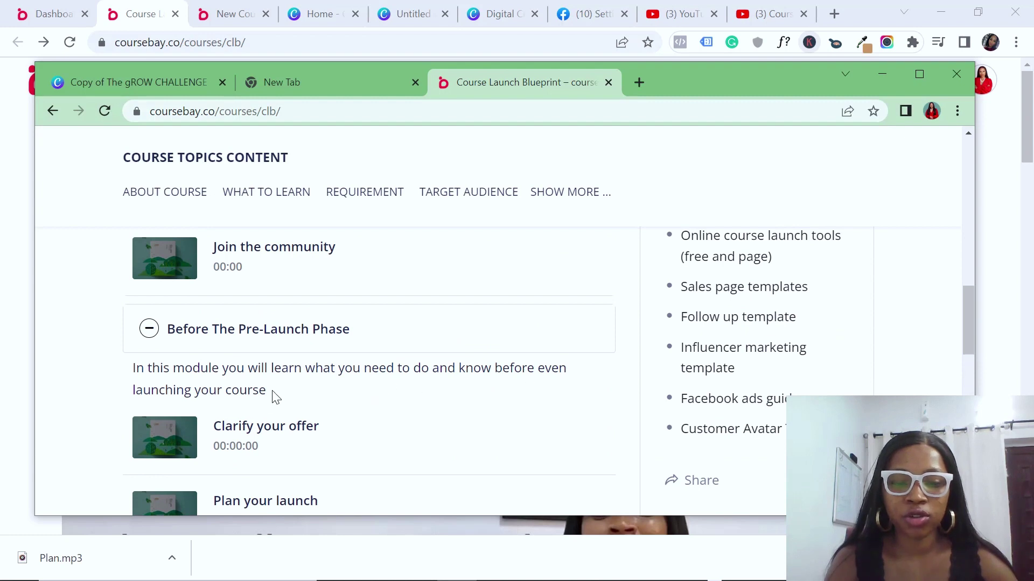
pyautogui.moveTo(966, 329); pyautogui.dragTo(951, 170)
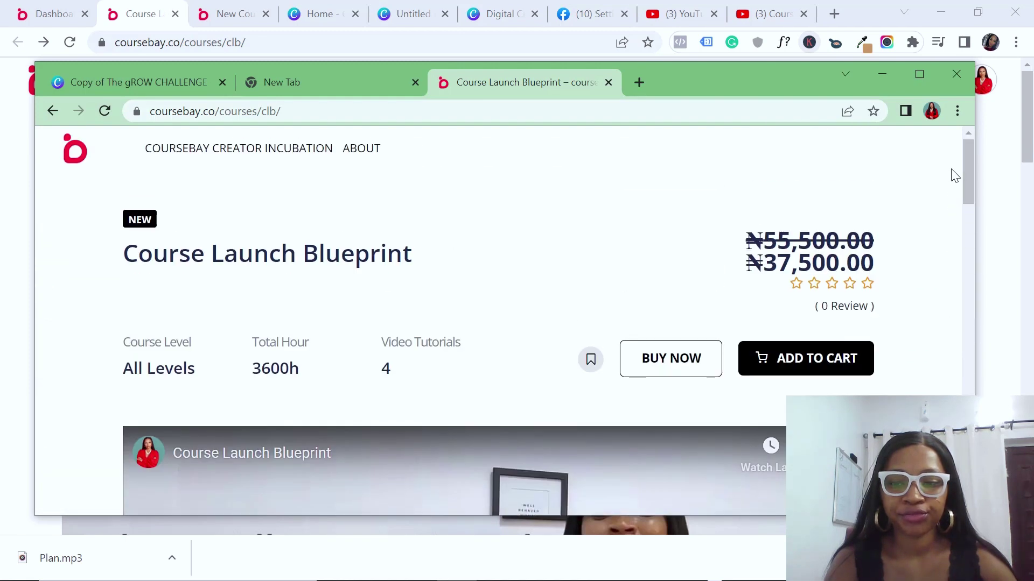
# Step: Add Course Launch Blueprint to the cart and proceed to checkout
pyautogui.click(816, 356)
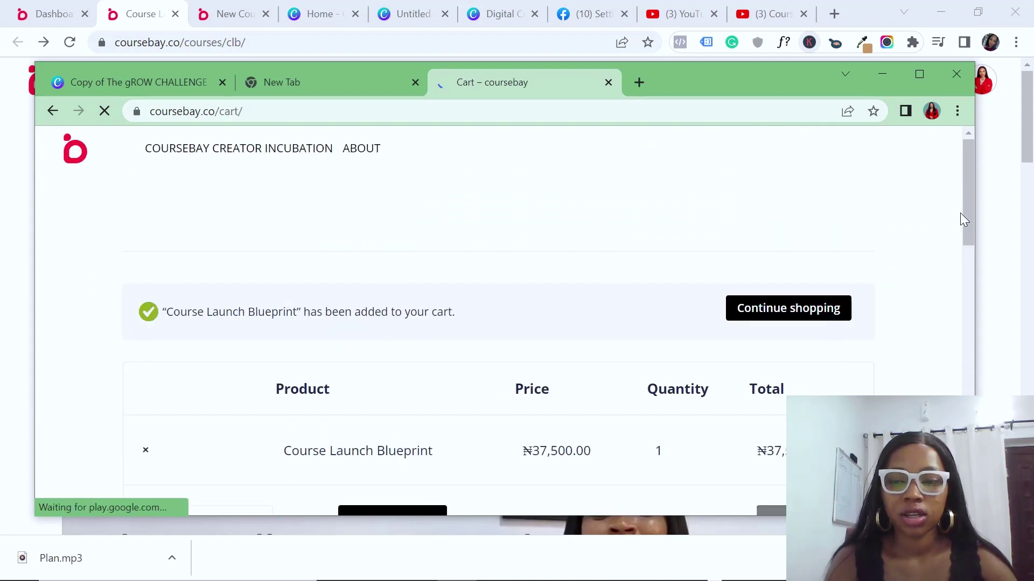
pyautogui.moveTo(978, 211); pyautogui.dragTo(958, 356)
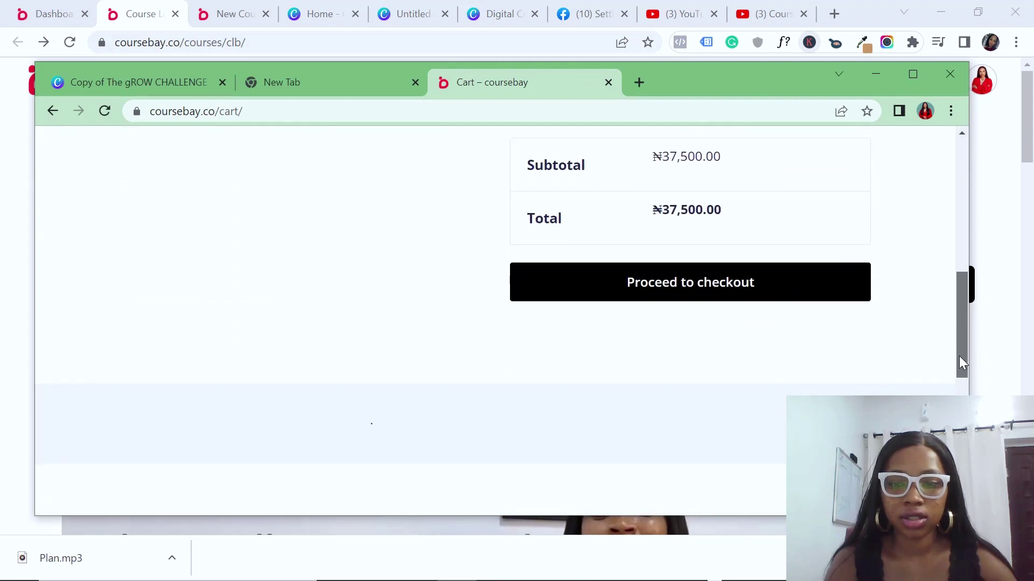
pyautogui.click(741, 289)
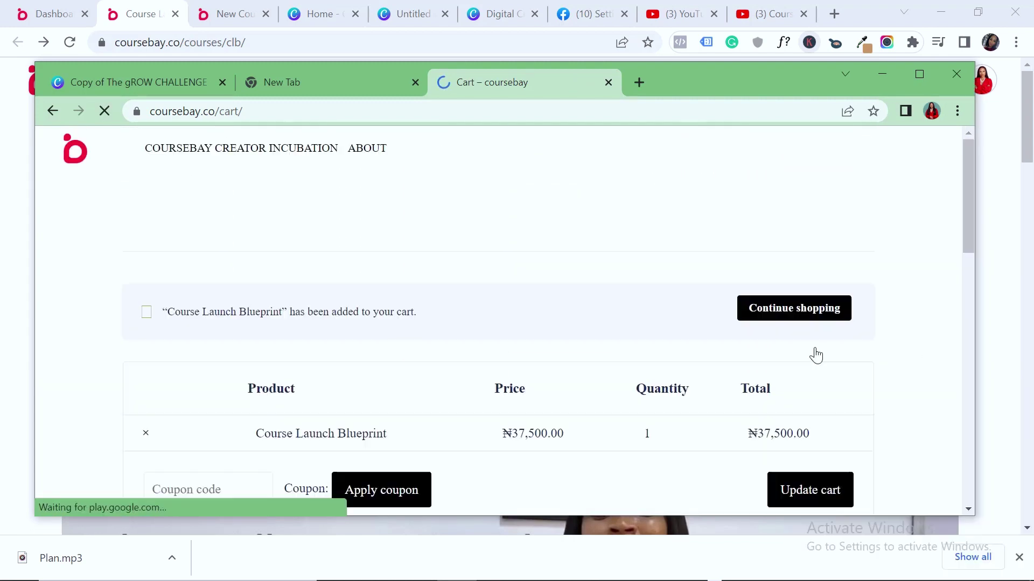